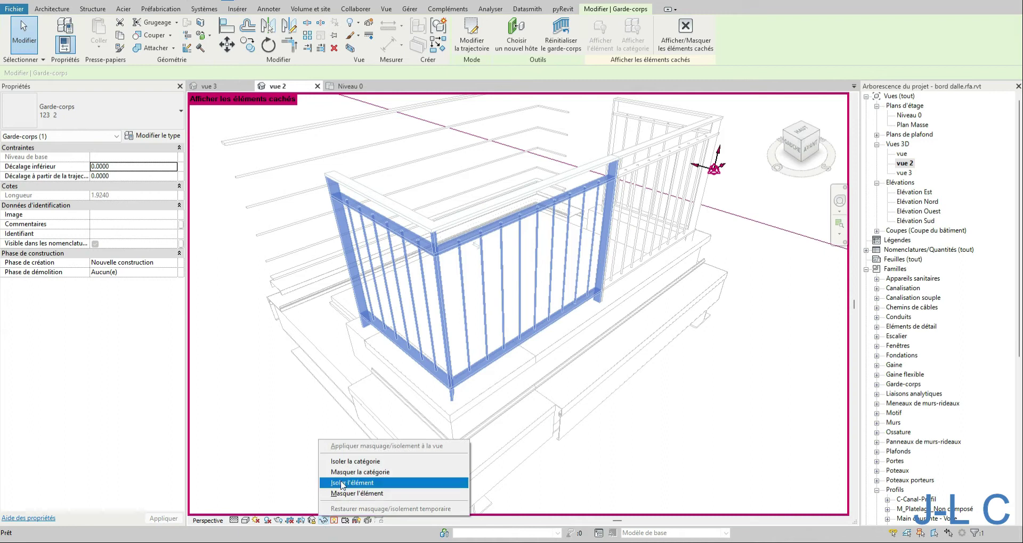
Step: Temporarily isolate the selected corner railing in vue 2 and turn off the display of hidden elements
left_click(340, 483)
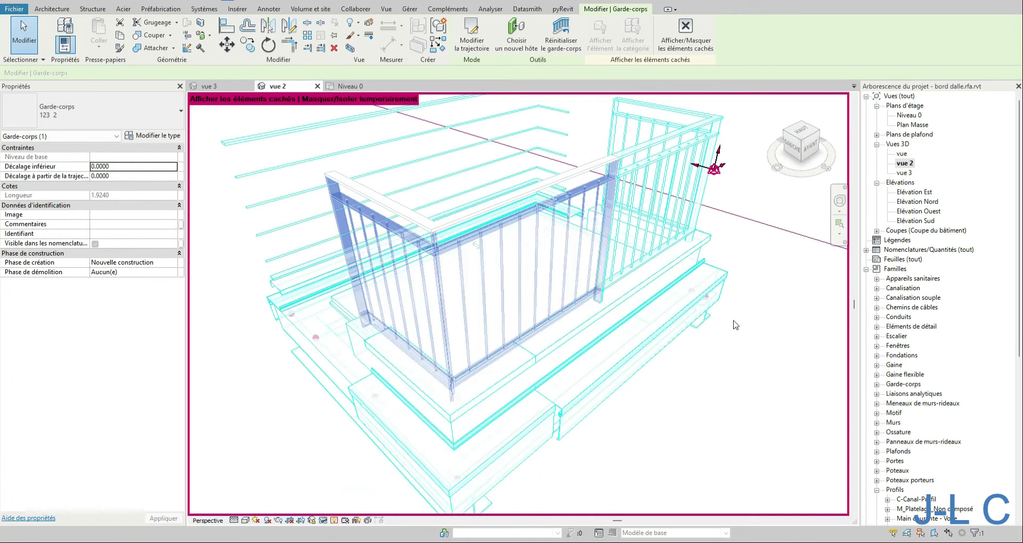
left_click(334, 521)
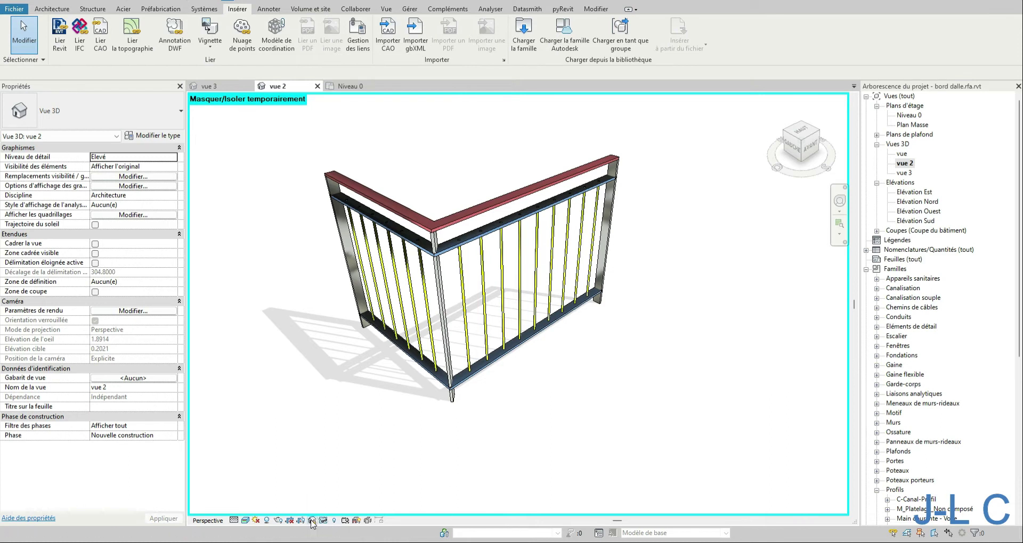
middle_click_drag(737, 295, 672, 276, "shift")
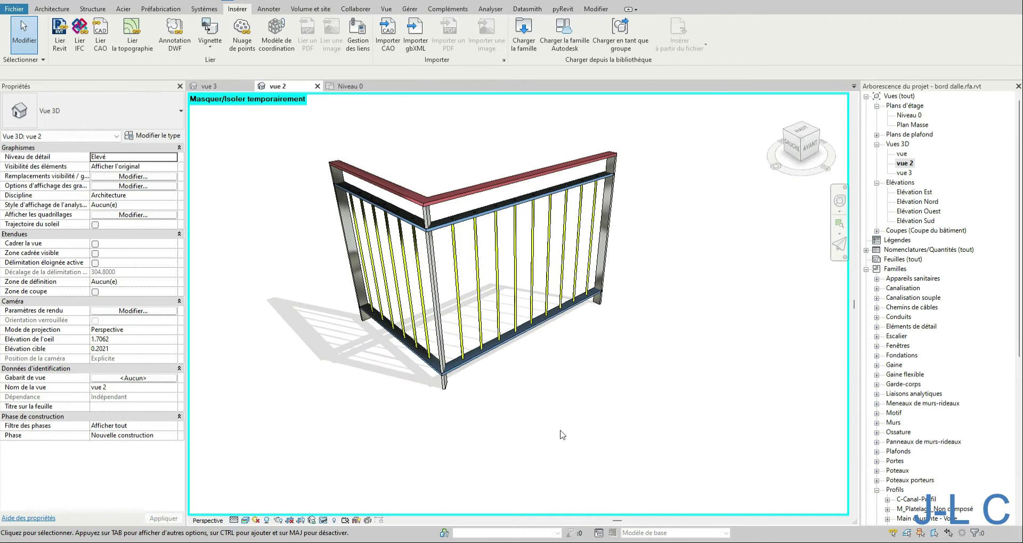
Step: Apply the temporary isolation of the corner railing permanently to vue 2
left_click(323, 521)
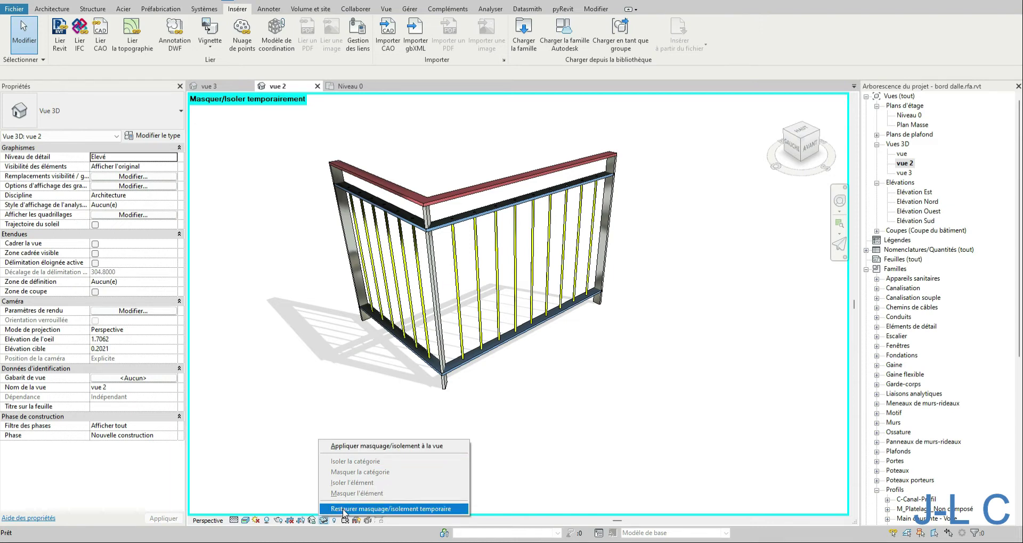
left_click(355, 446)
scroll(520, 456, "down", 3)
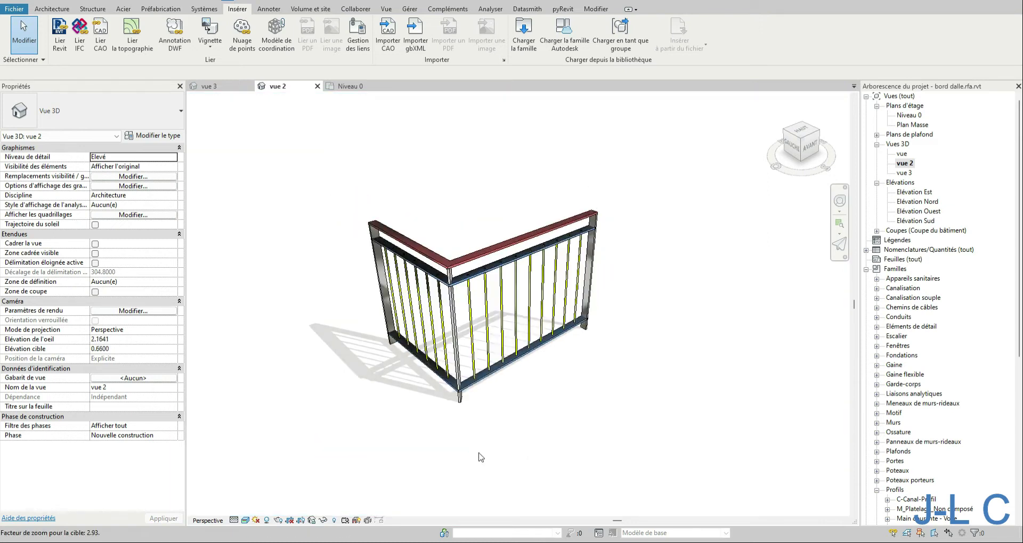
scroll(468, 445, "up", 2)
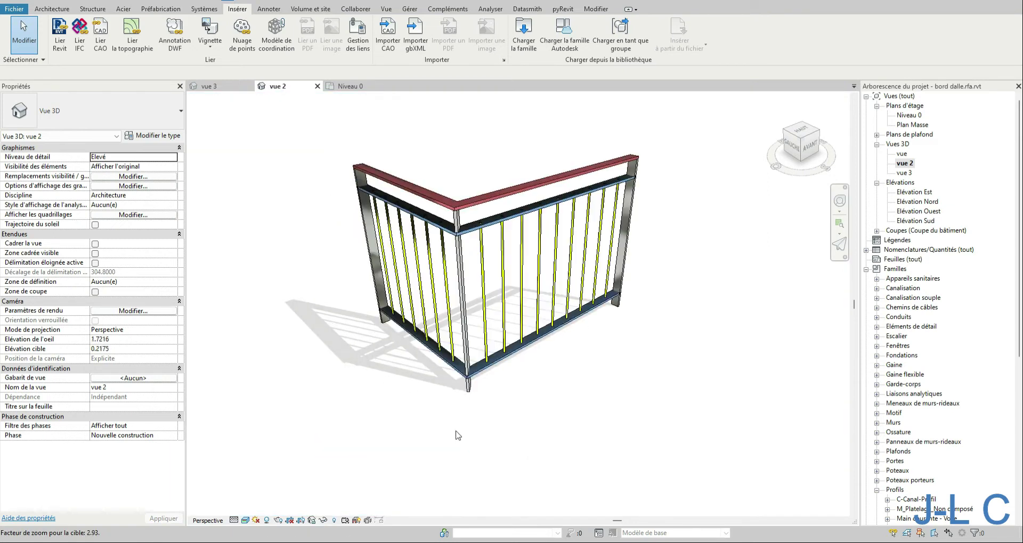
Step: Briefly reveal the hidden elements of vue 2 and examine the isolated corner railing from several angles
left_click(333, 521)
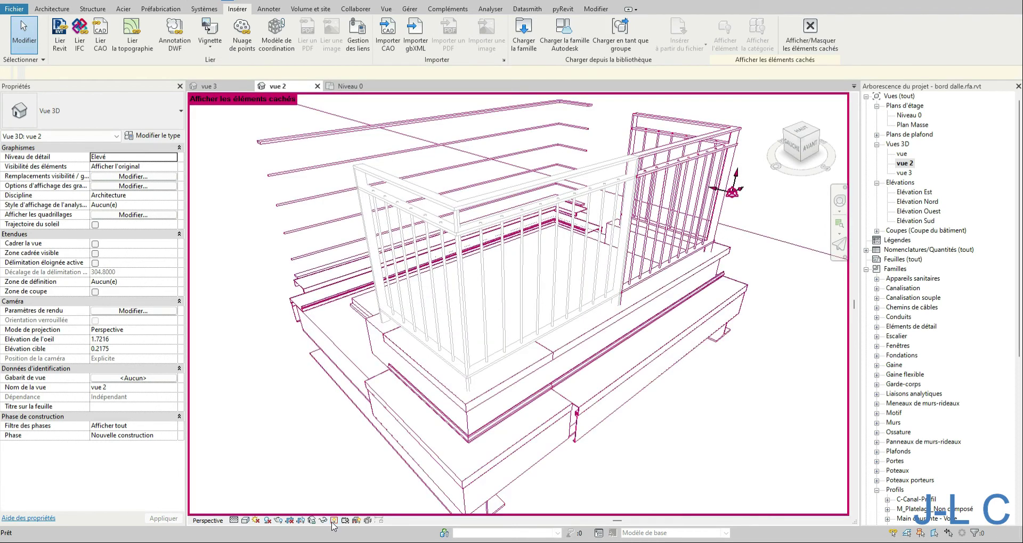
left_click(334, 521)
mouse_move(588, 389)
middle_mouse_down("shift")
mouse_move(538, 388)
mouse_move(423, 347)
mouse_move(336, 298)
mouse_move(375, 420)
mouse_move(589, 415)
mouse_move(628, 393)
middle_mouse_up("shift")
scroll(627, 394, "up", 6)
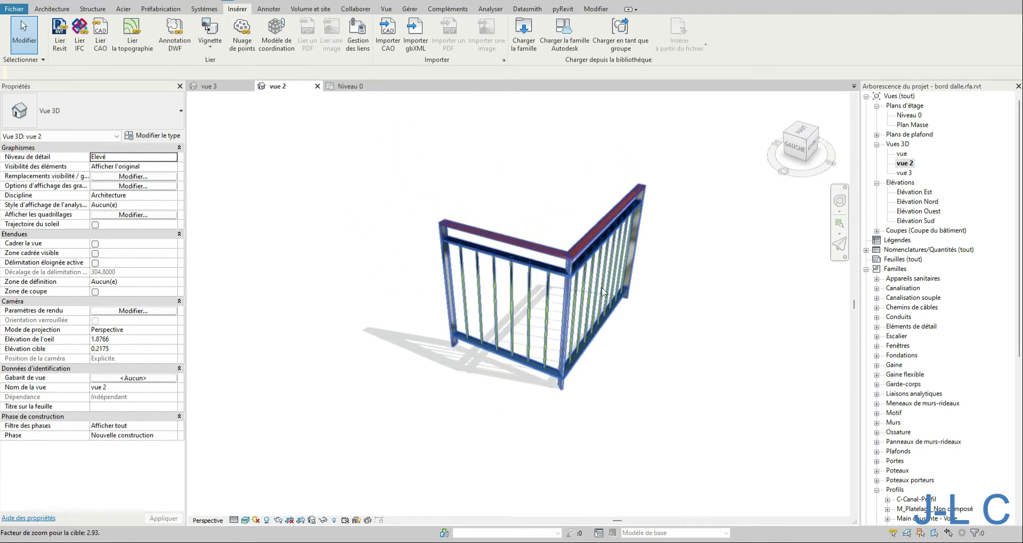
middle_click_drag(623, 341, 598, 315, "shift")
scroll(599, 318, "down", 5)
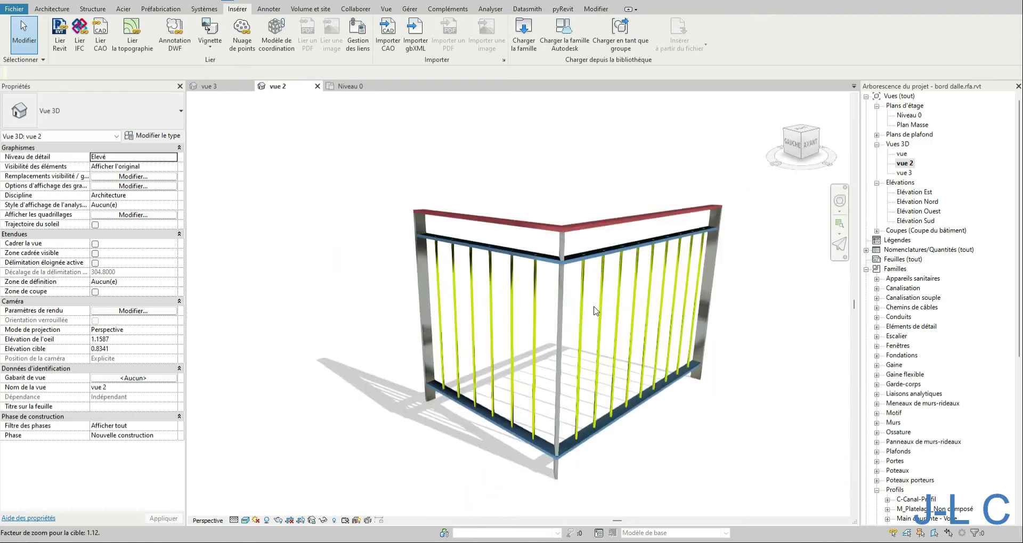
middle_click_drag(654, 344, 634, 362, "shift")
middle_click_drag(673, 325, 744, 288, "shift")
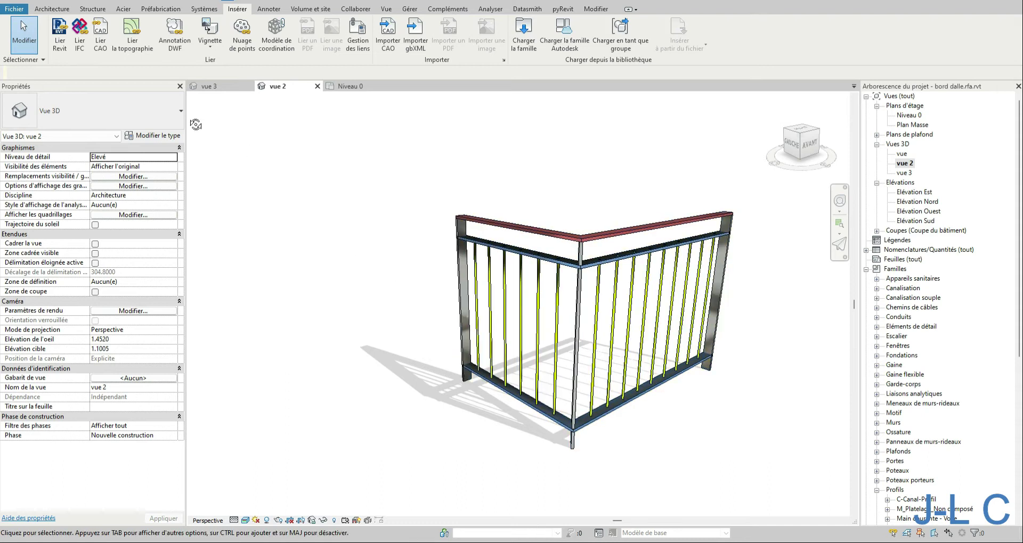
Step: Try to start a new railing by sketching its path in vue 2
left_click(52, 8)
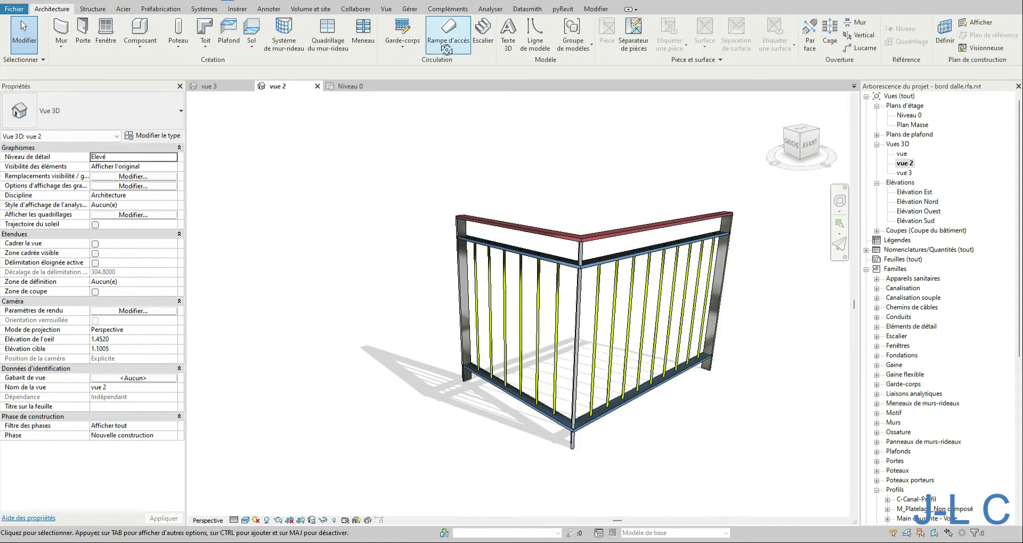
left_click(403, 46)
left_click(420, 66)
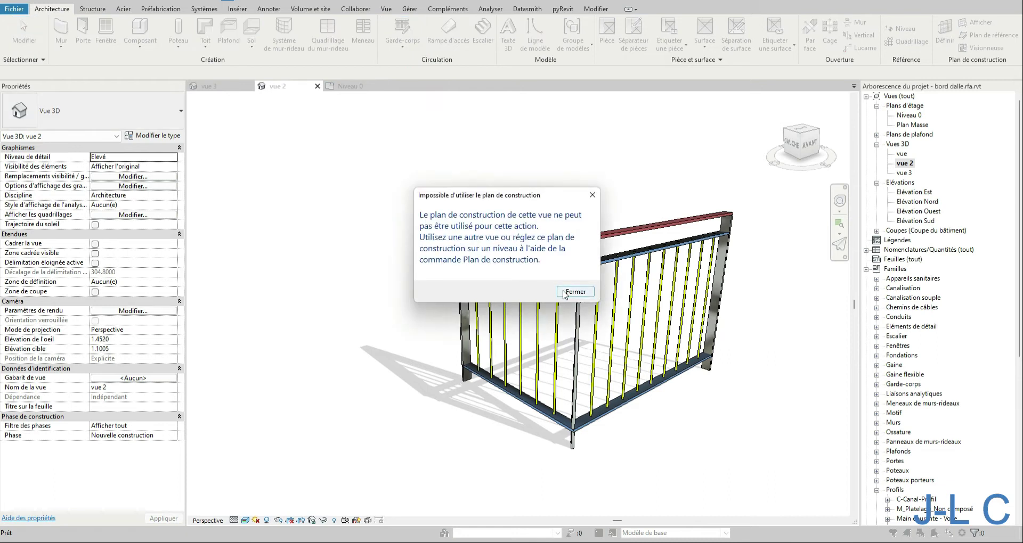
left_click(575, 292)
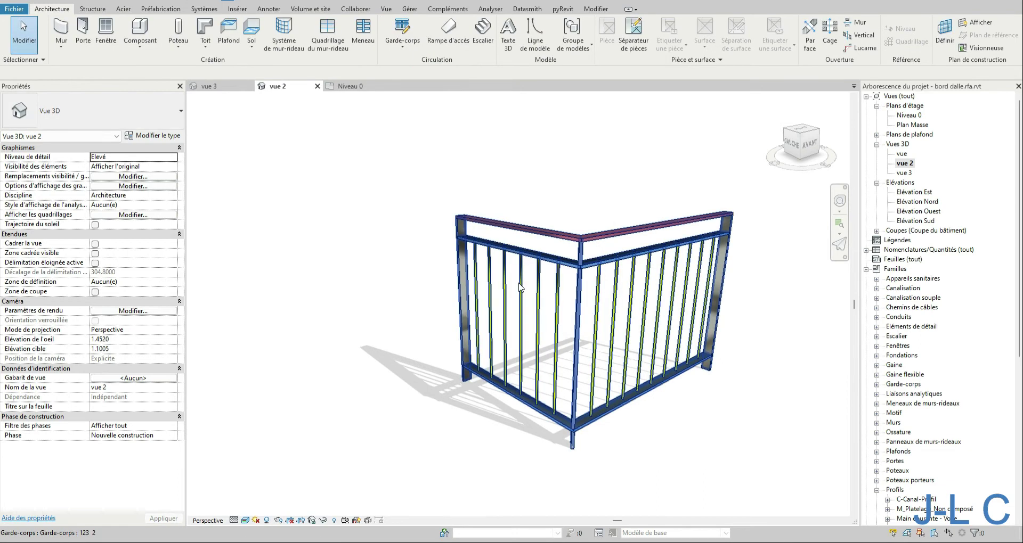
left_click(403, 43)
left_click(405, 65)
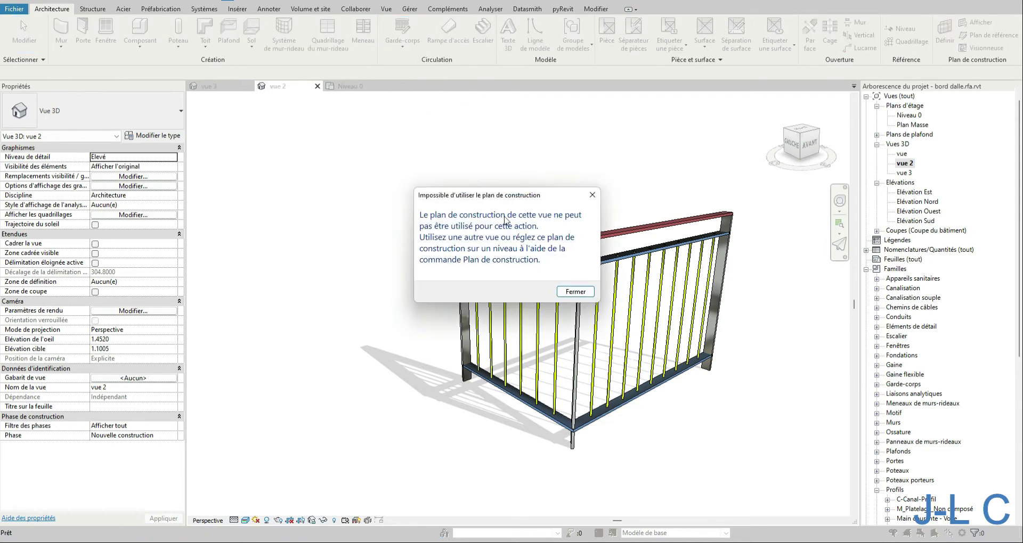
key("Return")
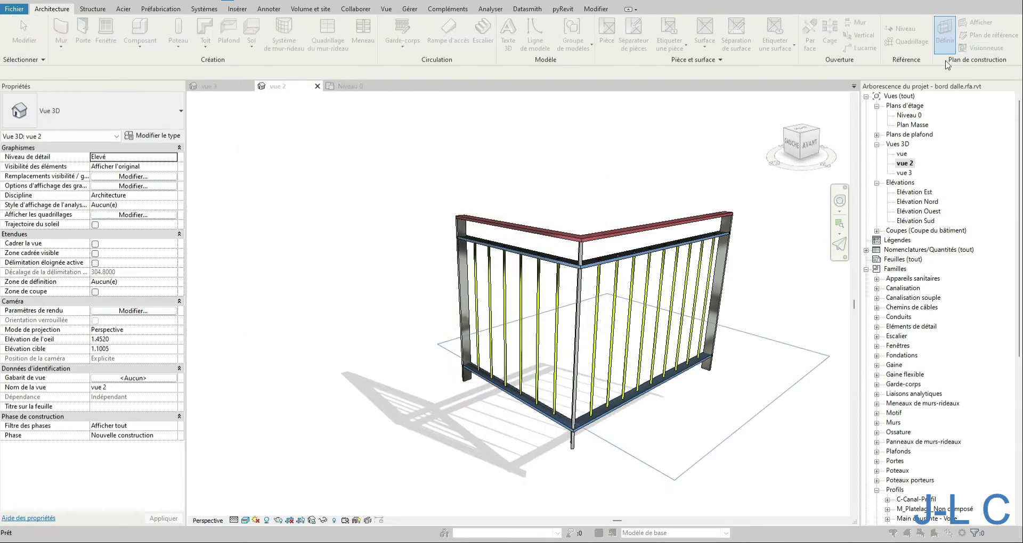
Step: Define a level as the work plane of the 3D view for sketching a railing
left_click(325, 232)
left_click(368, 240)
left_click(326, 293)
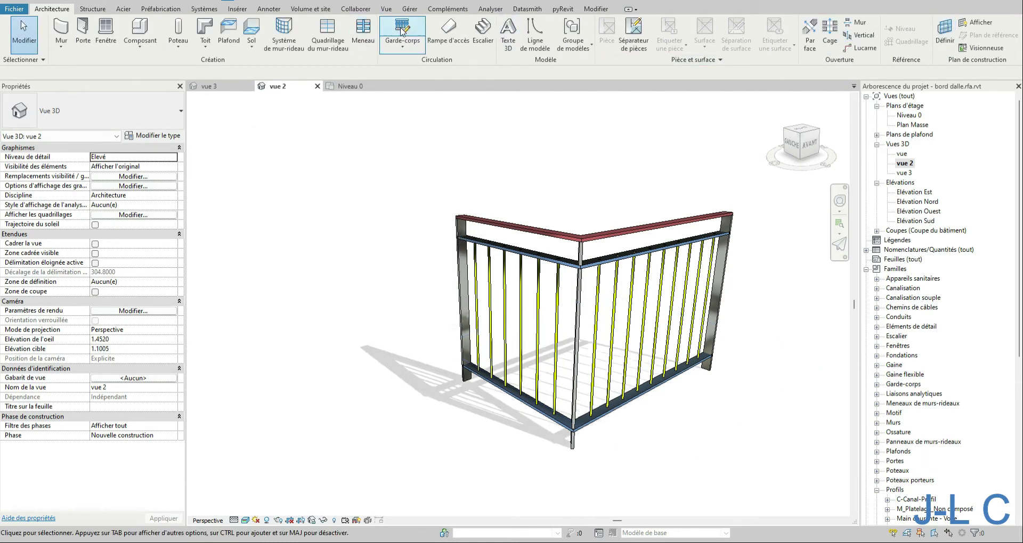
Step: Sketch a straight path about 1.30 m long beside the corner railing and finish it as a railing
left_click(302, 355)
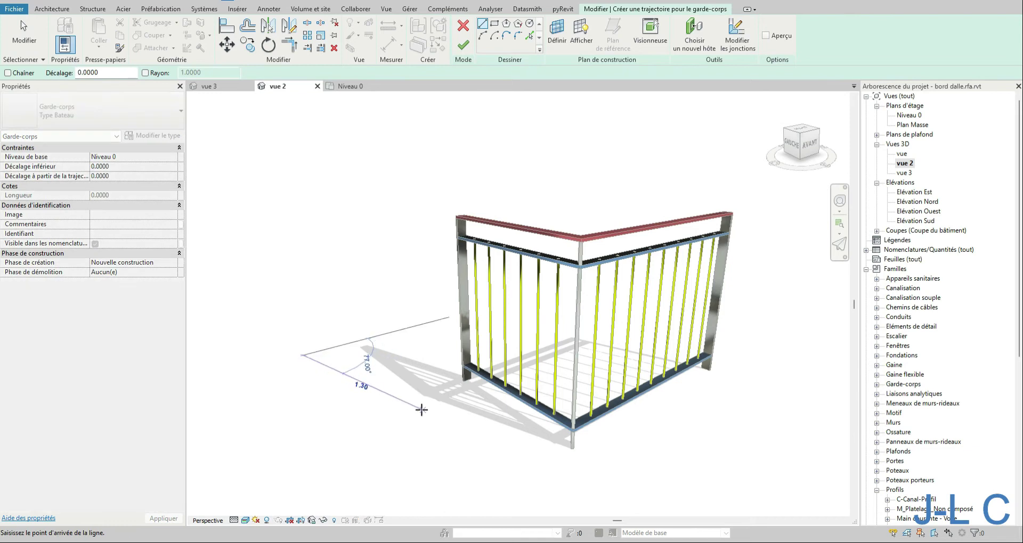
left_click(422, 409)
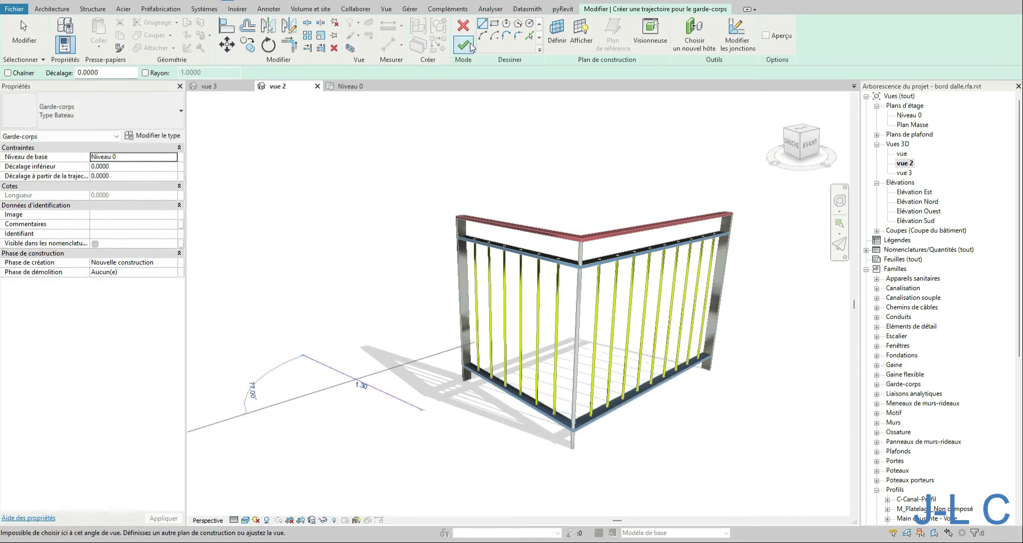
left_click(463, 44)
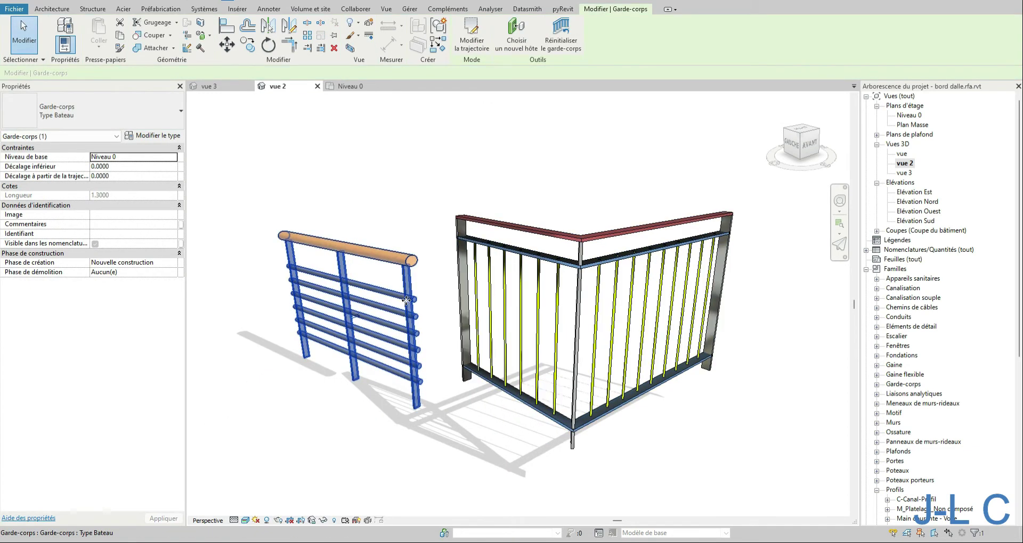
Step: Change the new railing's type to 123, switch it to 123 2, and set it back to 123
left_click(117, 113)
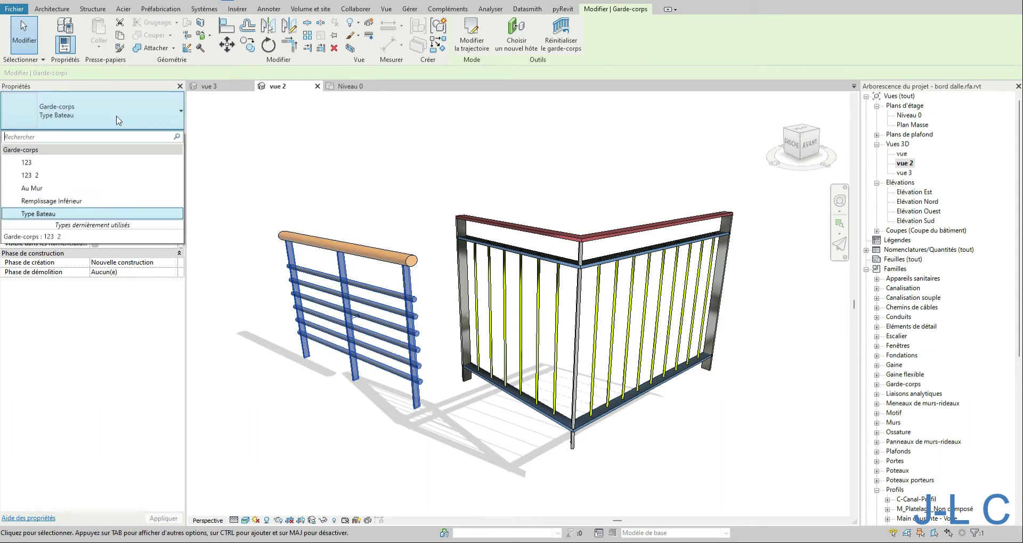
left_click(56, 162)
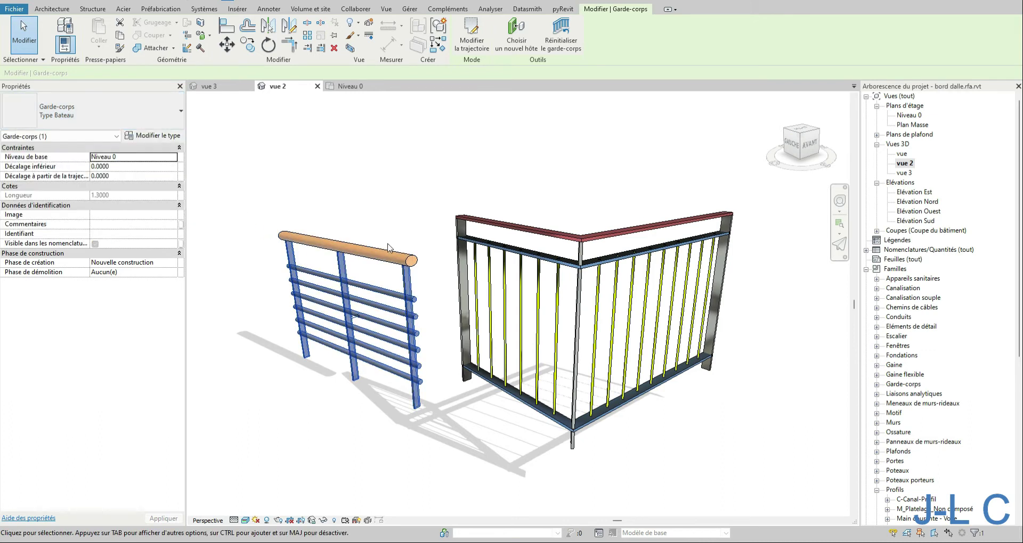
left_click(67, 123)
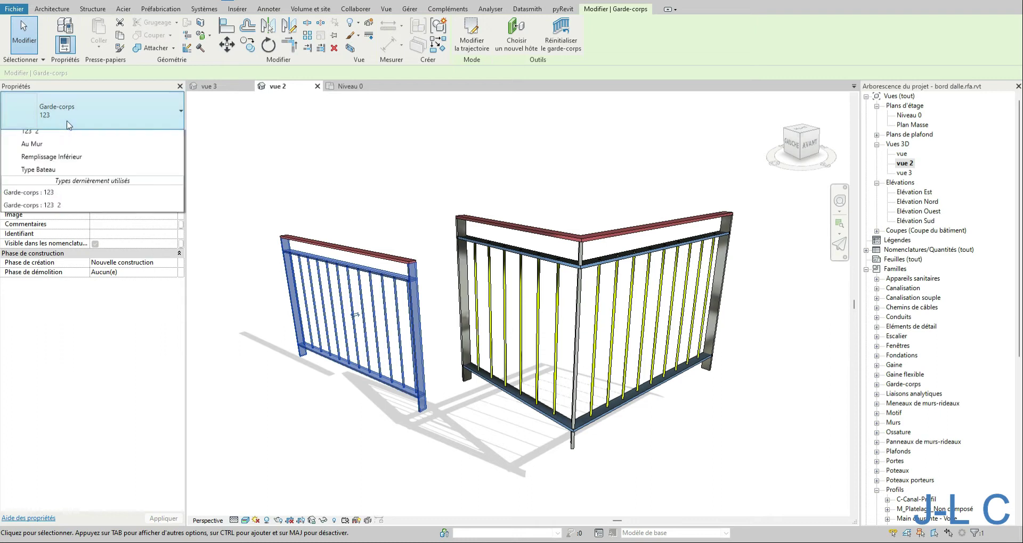
left_click(48, 171)
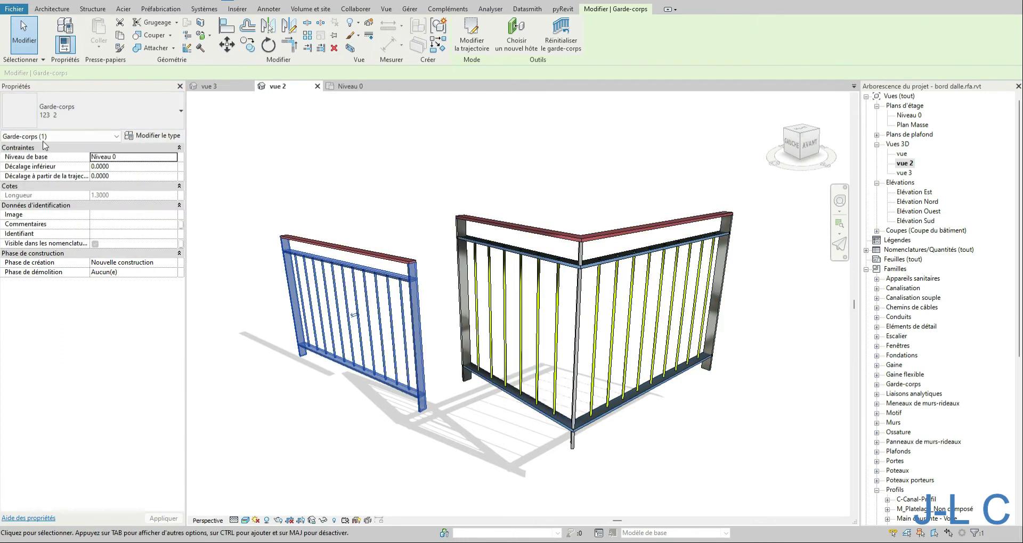
left_click(59, 114)
left_click(51, 159)
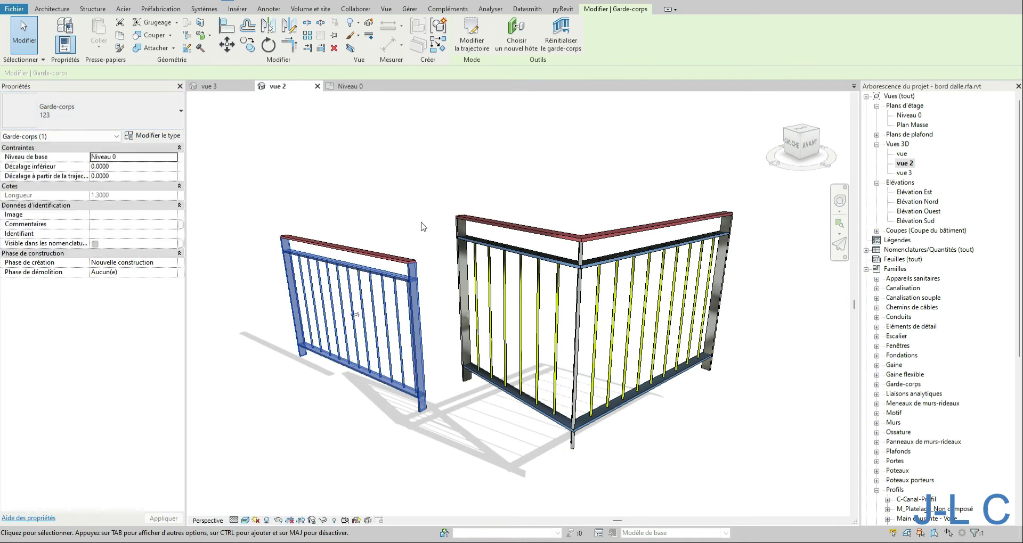
Step: Delete the straight railing beside the corner railing
middle_click_drag(430, 243, 538, 290, "shift")
scroll(497, 265, "down", 5)
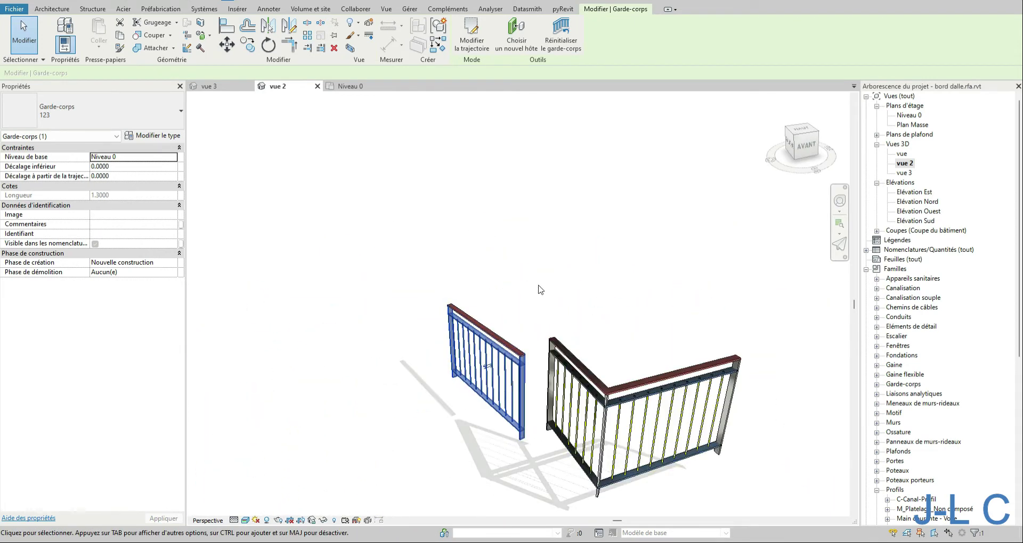
key("Delete")
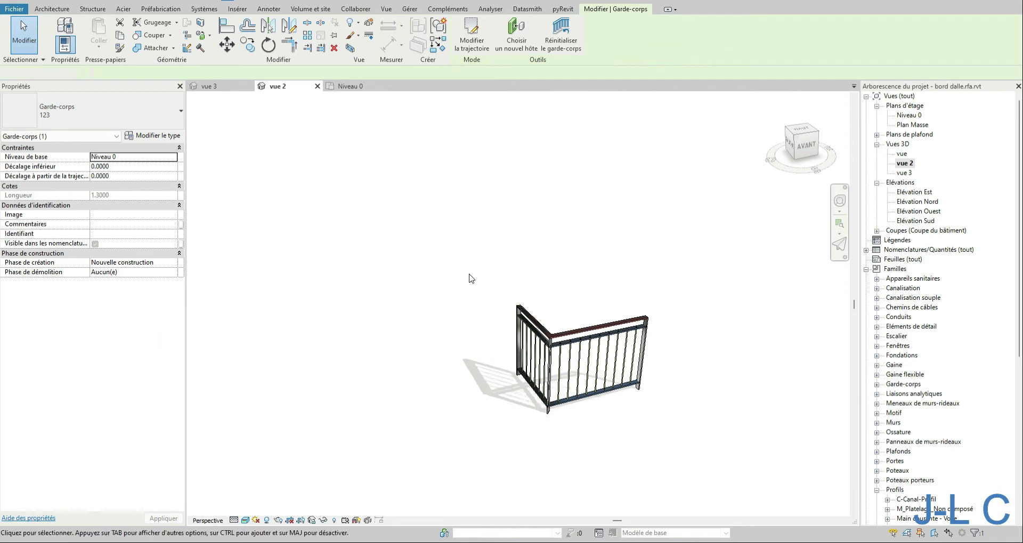
Step: Open the corner railing's path sketch for editing
middle_click_drag(538, 299, 659, 346, "shift")
scroll(526, 482, "up", 4)
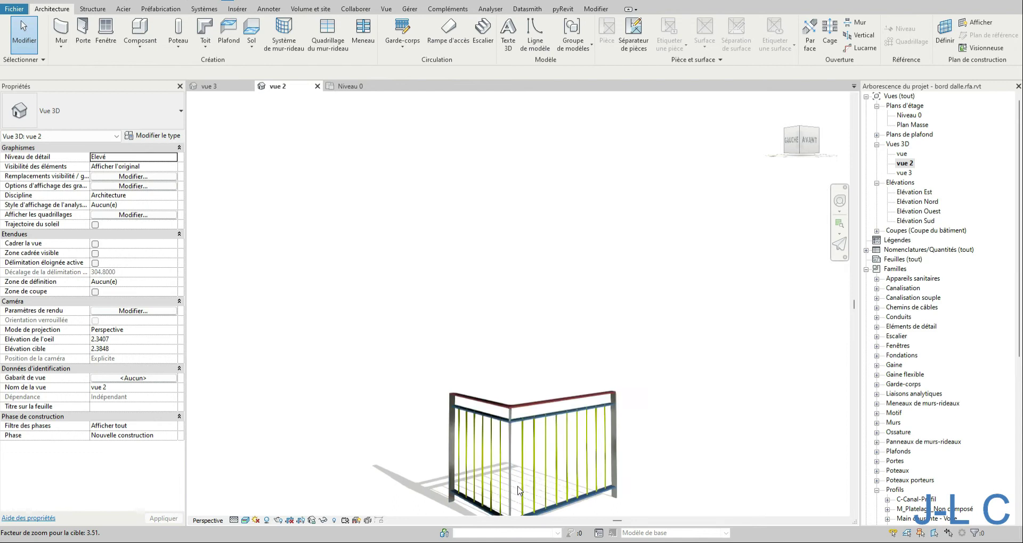
scroll(660, 160, "down", 3)
middle_click_drag(625, 264, 642, 310, "shift")
scroll(642, 310, "up", 3)
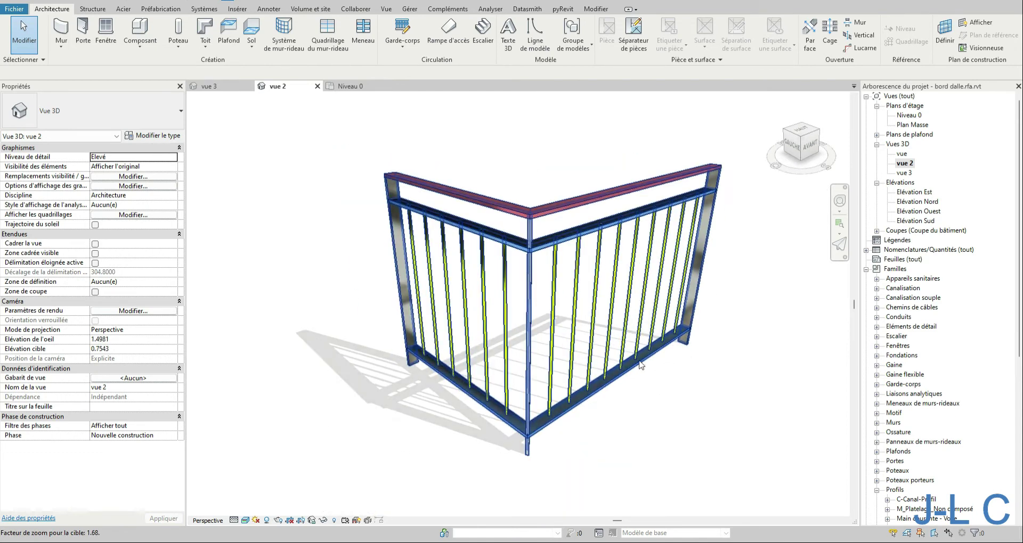
left_click(644, 315)
double_click(643, 314)
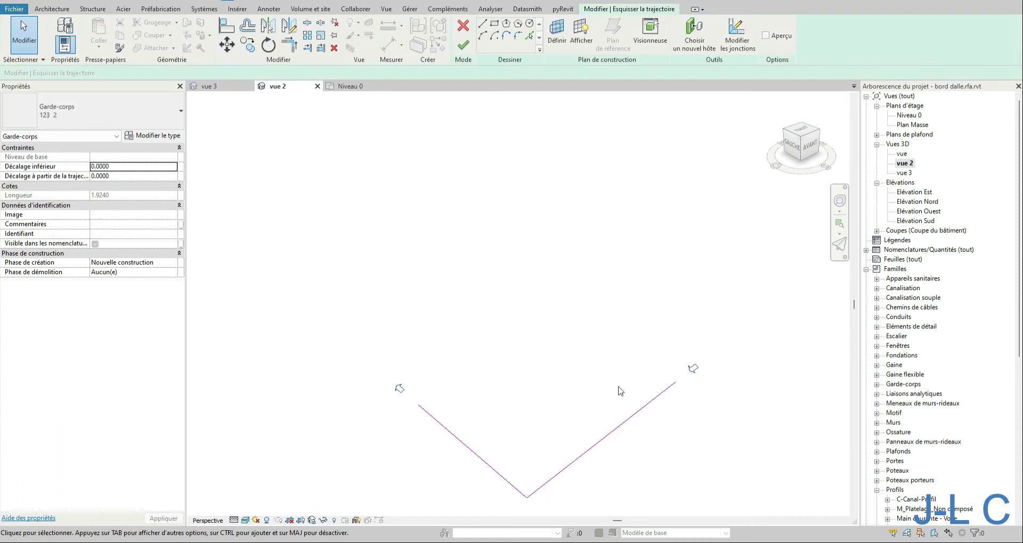
Step: Check the two path segments and enable the railing preview in the path sketch
left_click(589, 450)
left_click(478, 456)
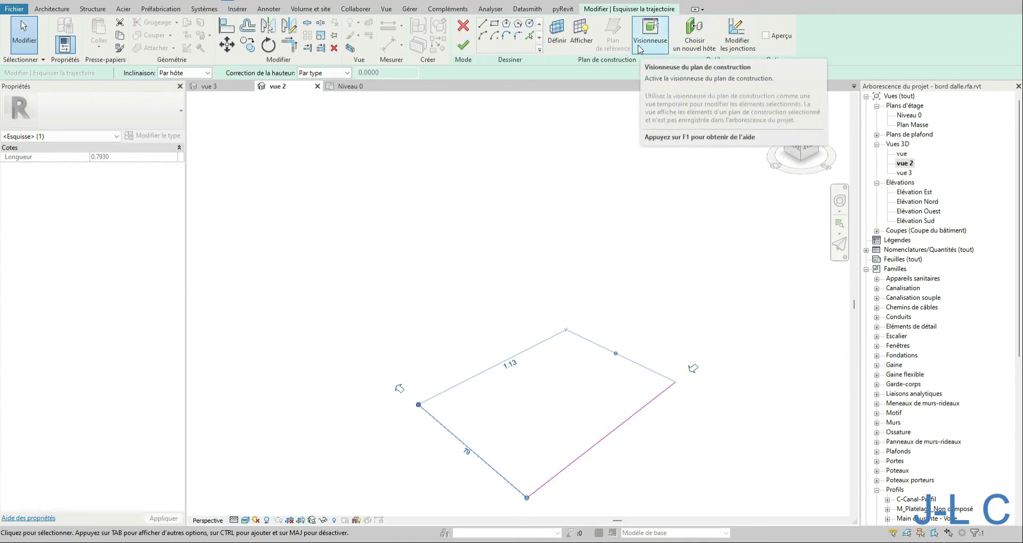
left_click(766, 35)
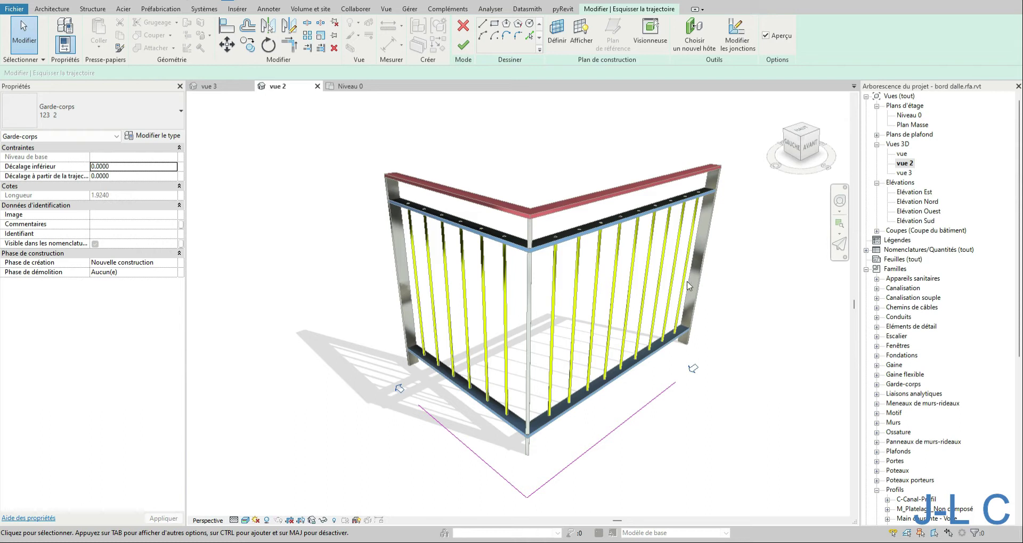
left_click(765, 35)
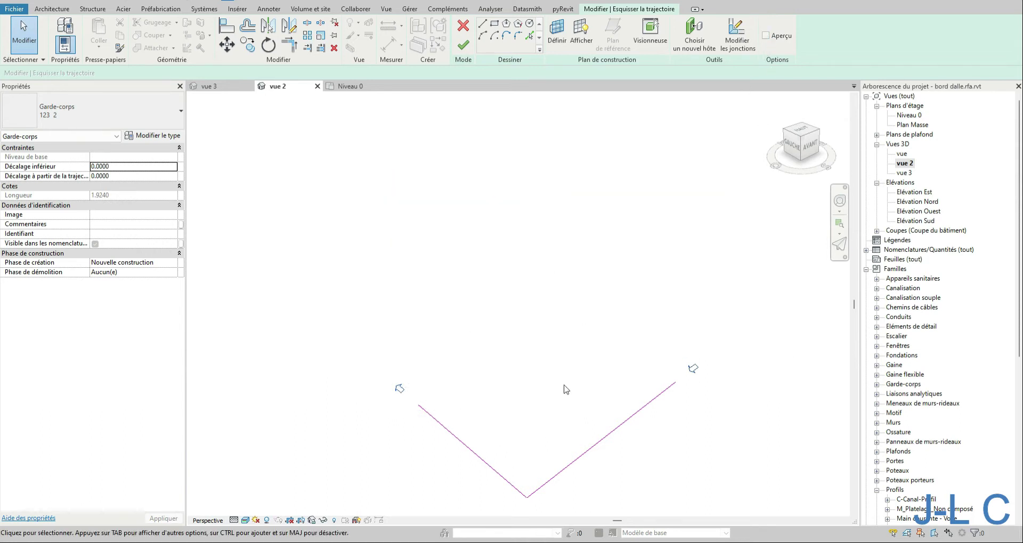
left_click(765, 36)
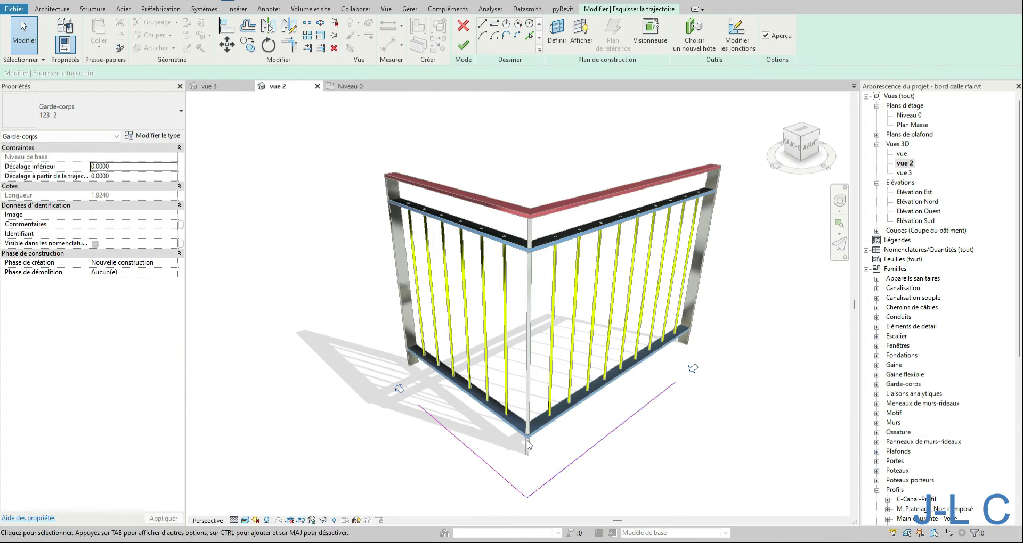
Step: Open the 3D view vue 3 while keeping the railing path sketch in edit mode
left_click(907, 165)
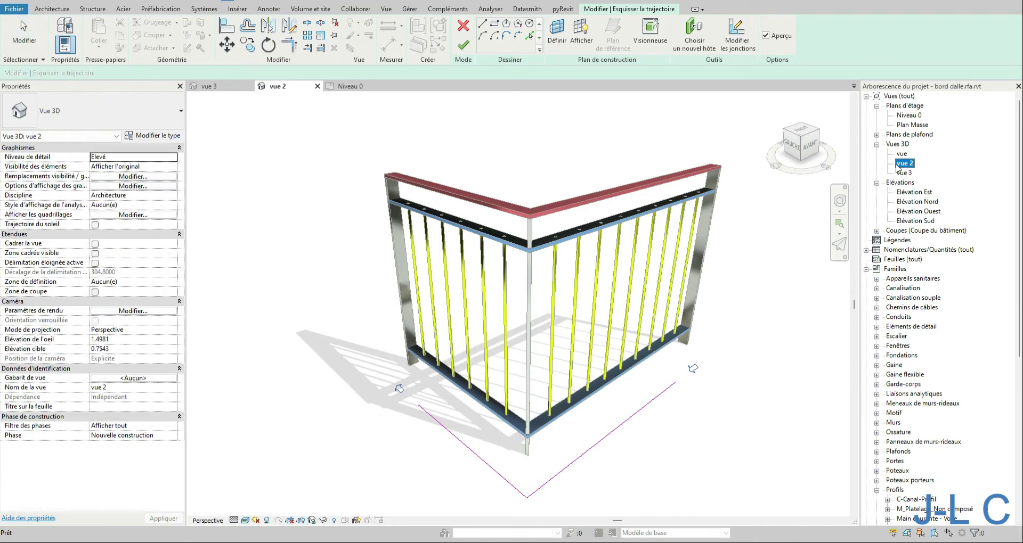
double_click(905, 173)
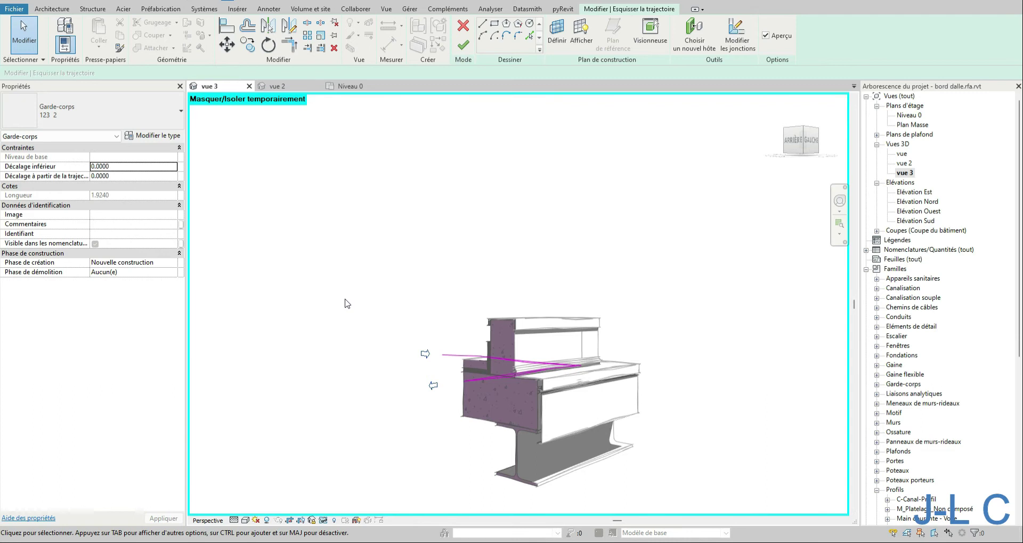
Step: Finish the railing path sketch and restore the temporarily hidden elements in vue 3
left_click(463, 45)
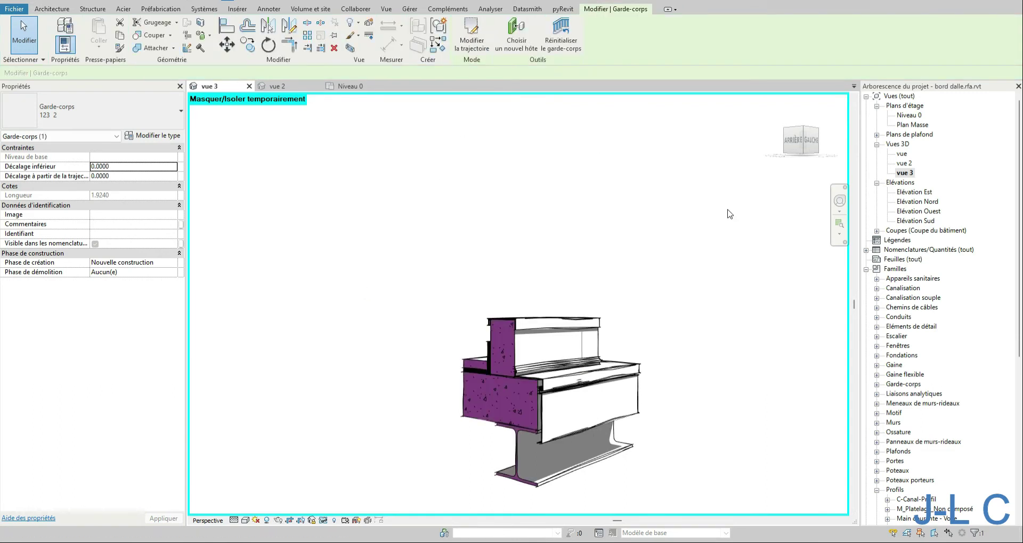
left_click(323, 521)
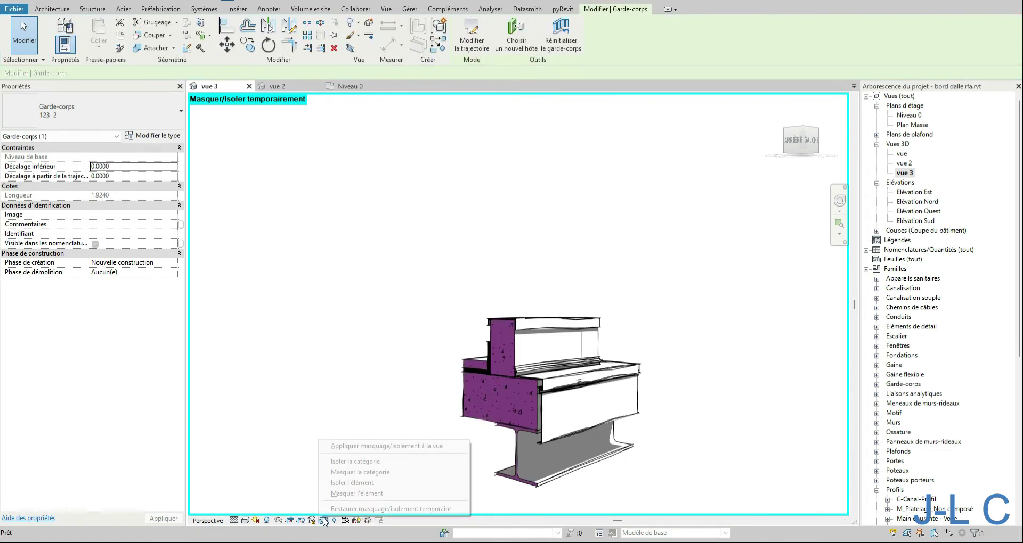
left_click(329, 509)
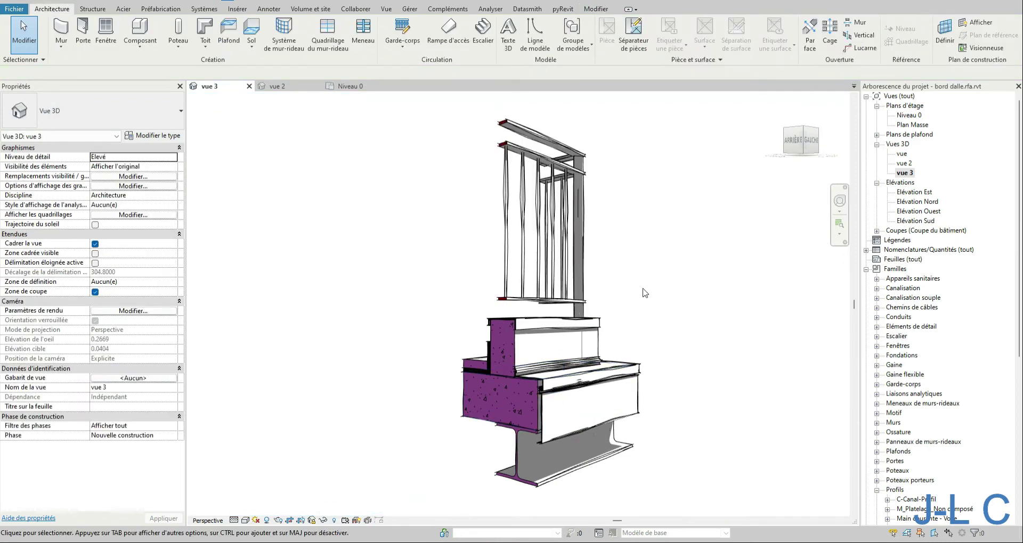
Step: Select the corner railing and, in the 3D view vue 2, switch its type to 123 and back to 123 2
left_click(578, 294)
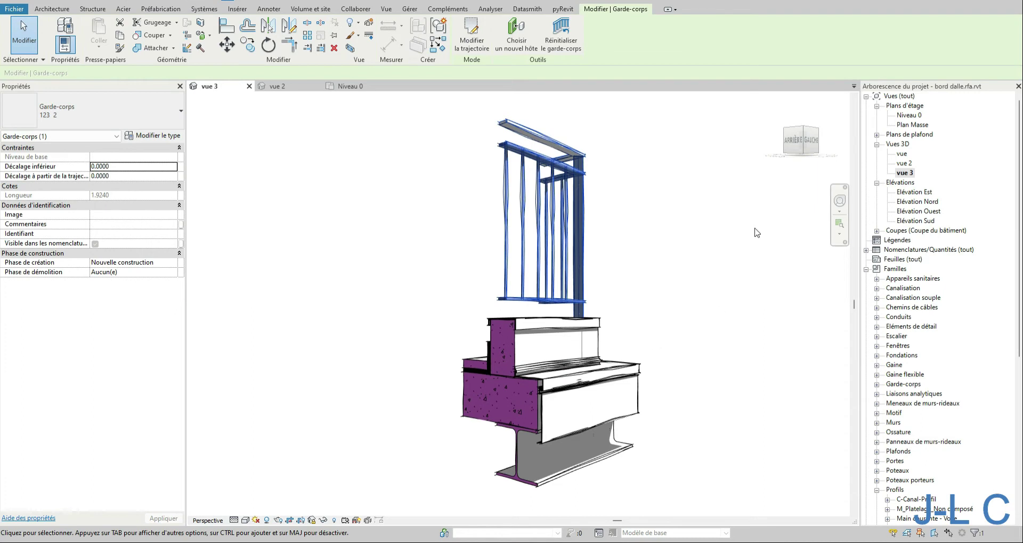
double_click(904, 164)
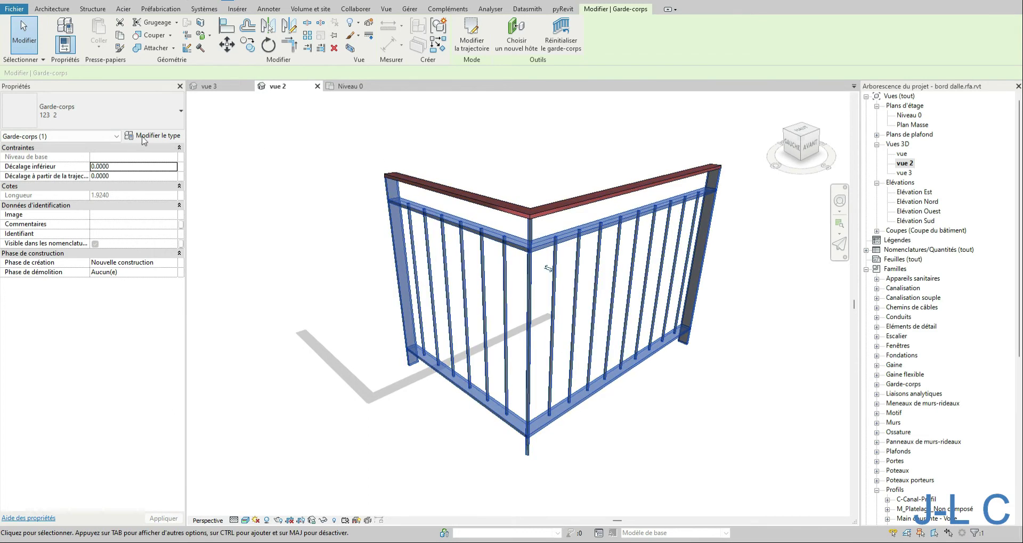
left_click(84, 109)
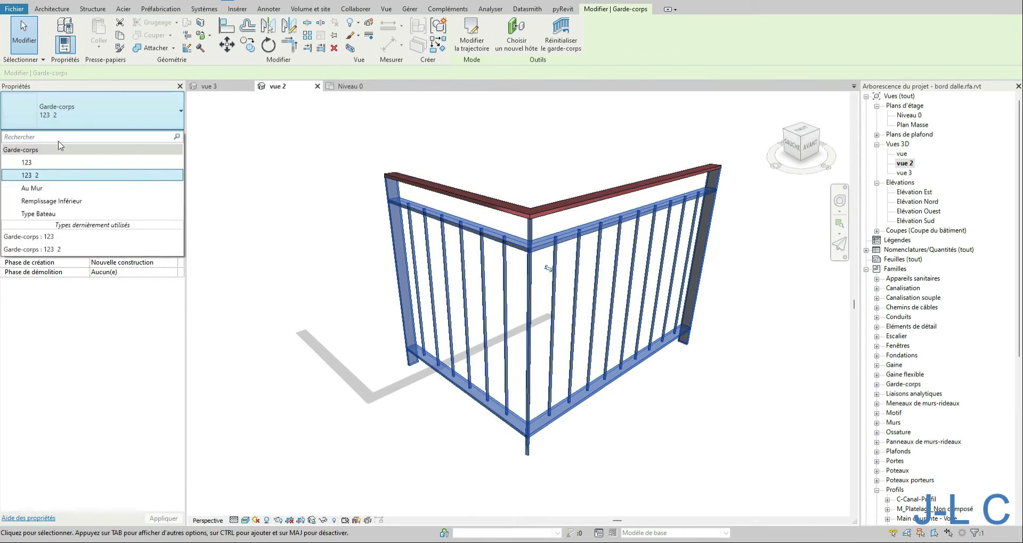
left_click(55, 163)
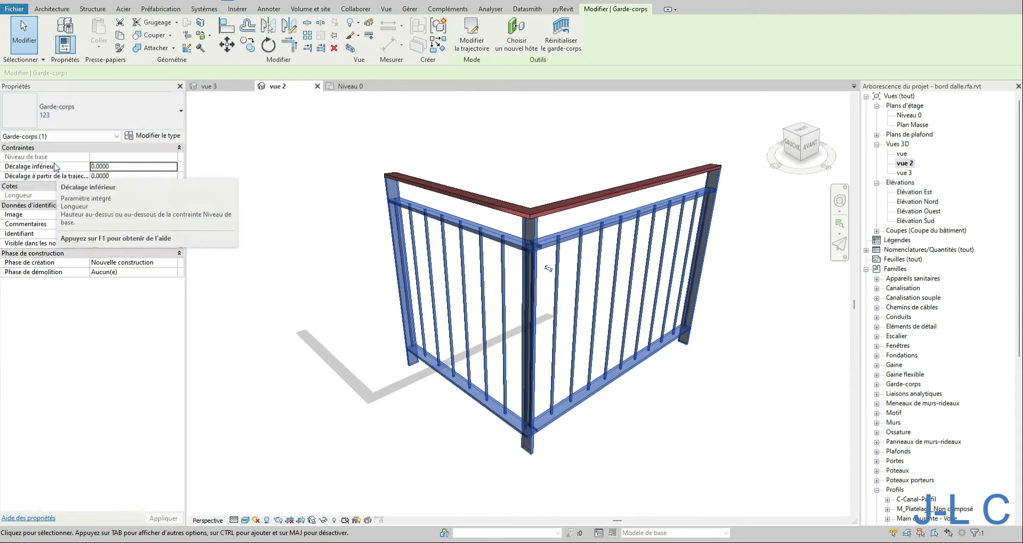
left_click(59, 113)
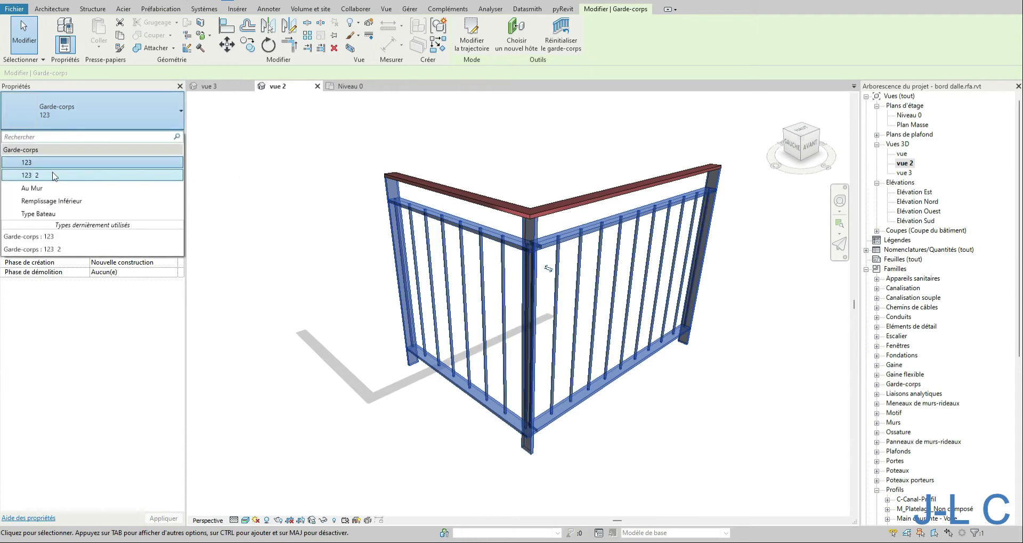
left_click(54, 175)
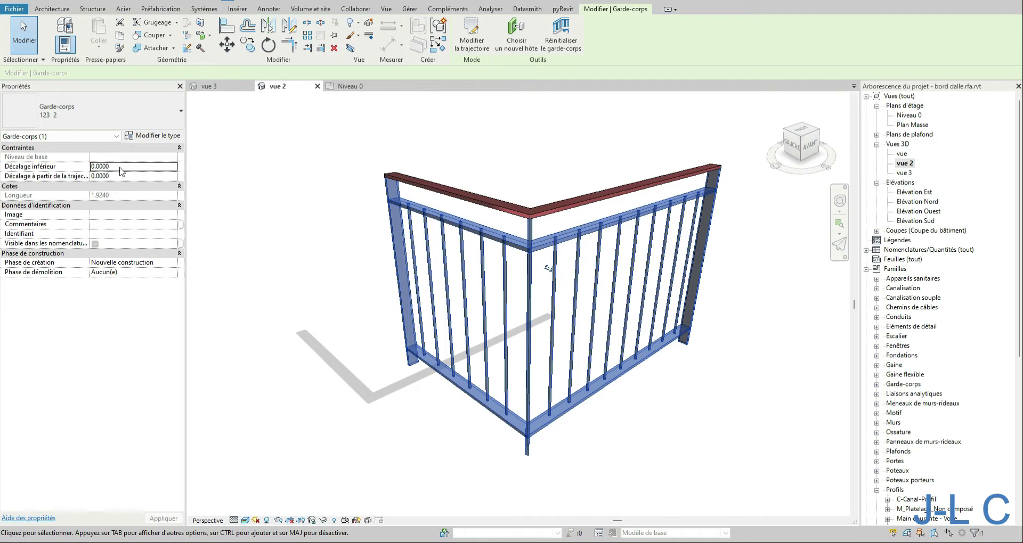
Step: Open the corner railing's path sketch for editing in vue 2
middle_click_drag(662, 432, 632, 439, "shift")
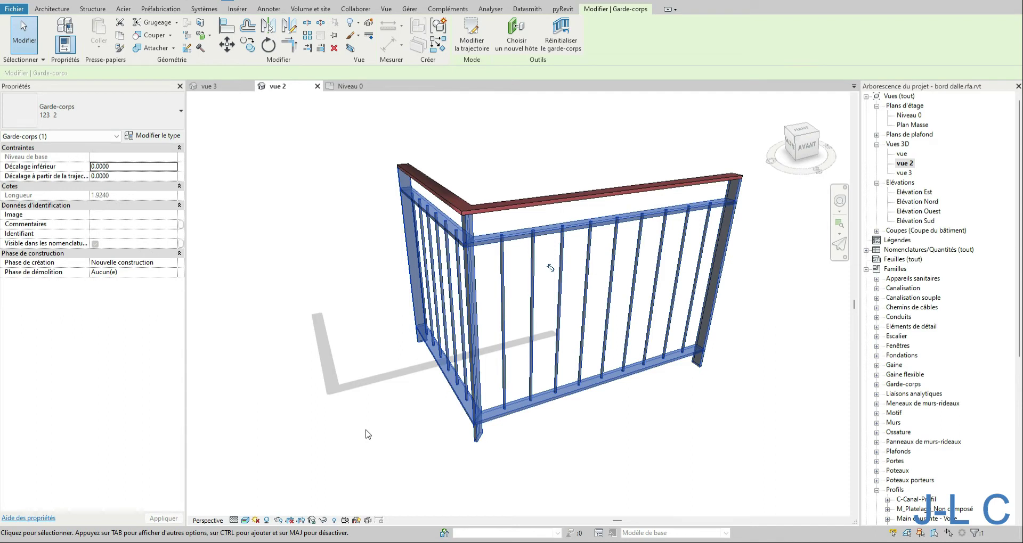
double_click(534, 410)
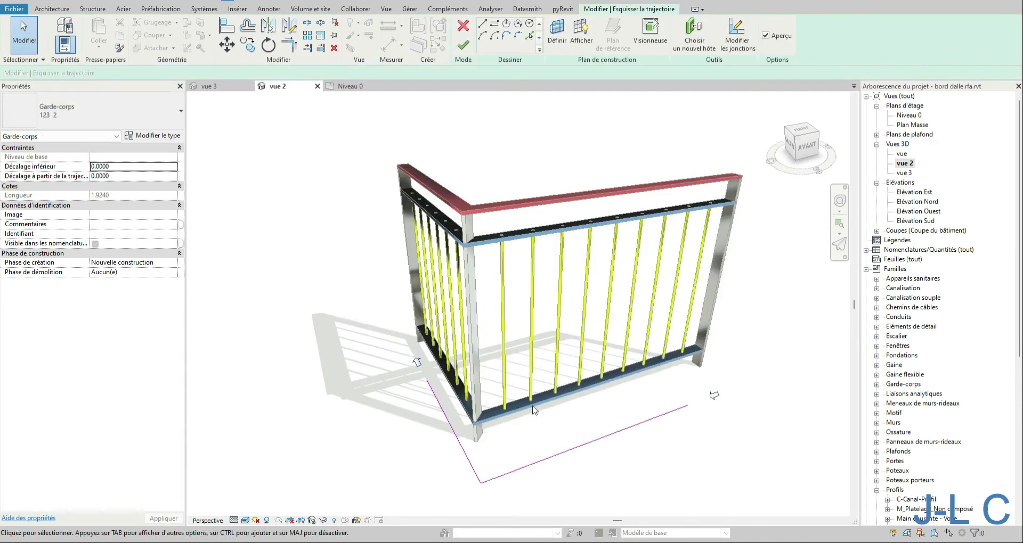
Step: Draw an outward-bulging arc in the path sketch, spanning about 54 cm from the corner along the front straight segment
left_click(483, 36)
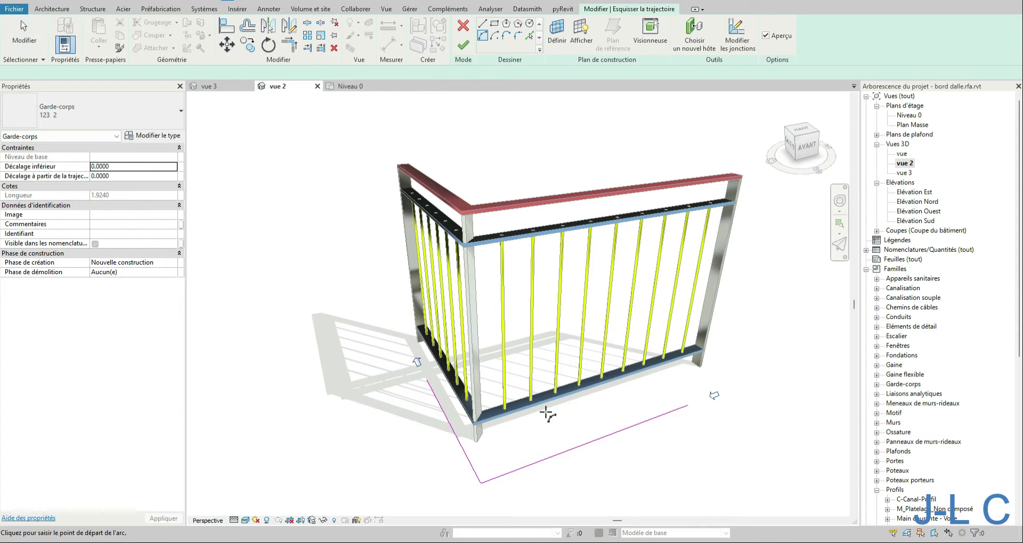
left_click(478, 482)
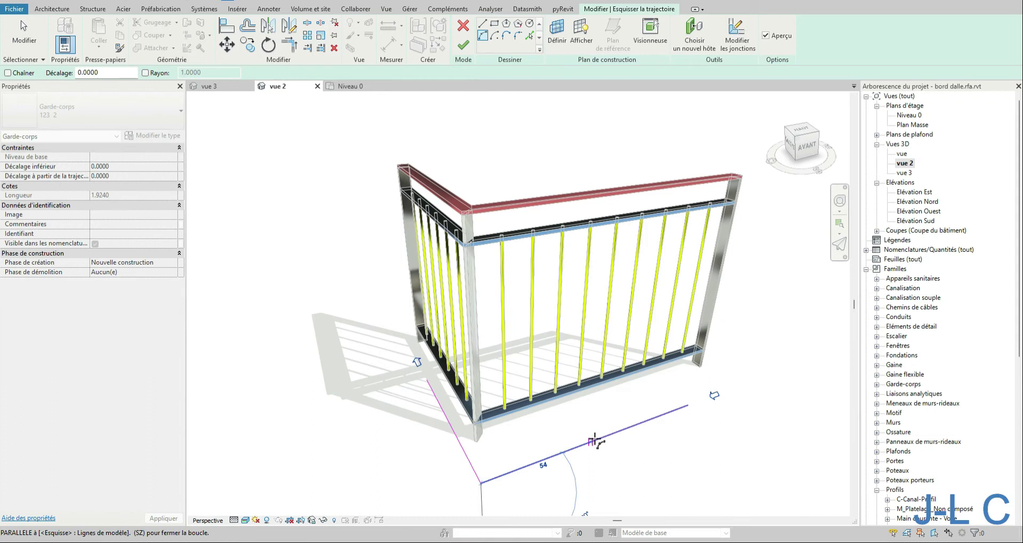
left_click(598, 439)
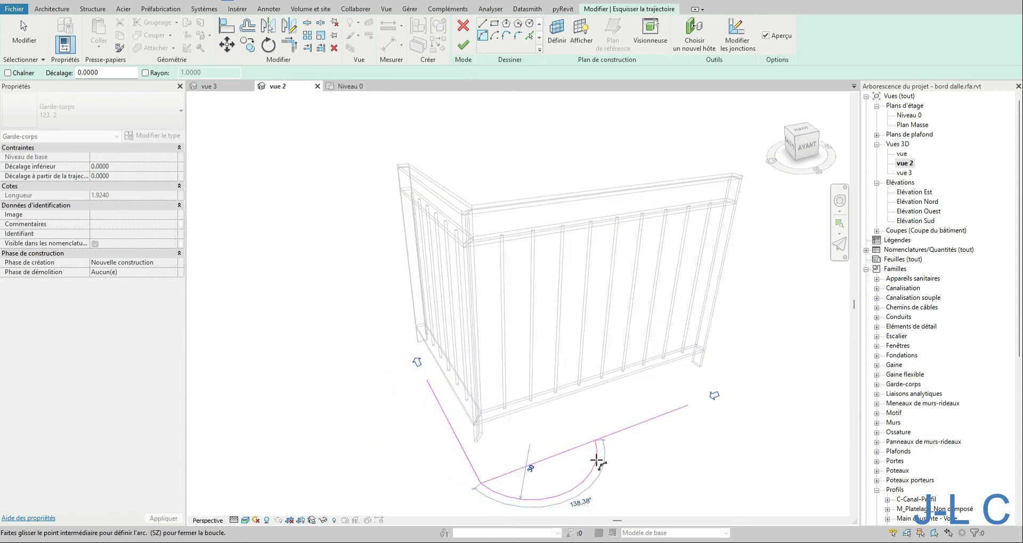
left_click(597, 463)
key("Escape")
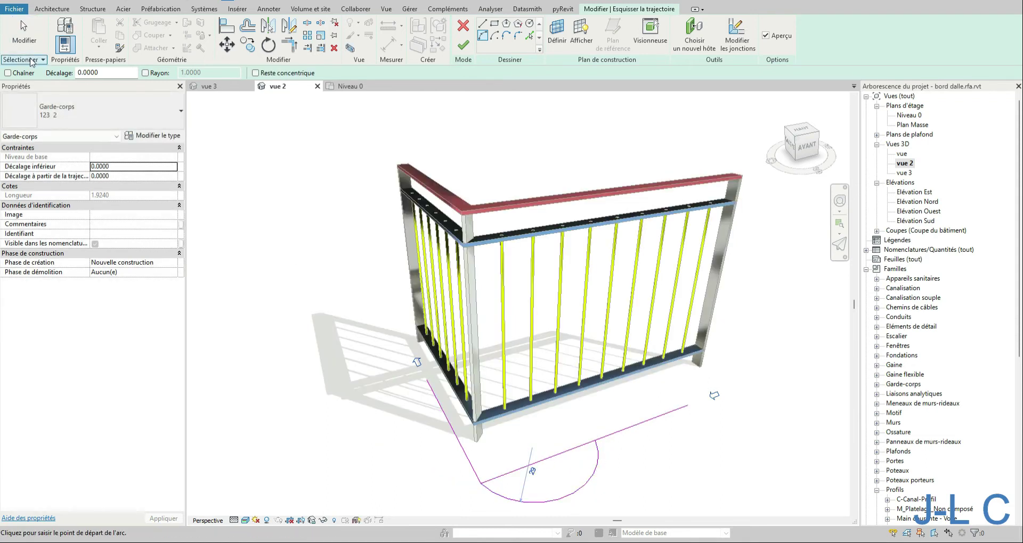
Step: Trim the front straight segment against the arc, keeping the arc and the outer straight portion as one continuous path
left_click(574, 450)
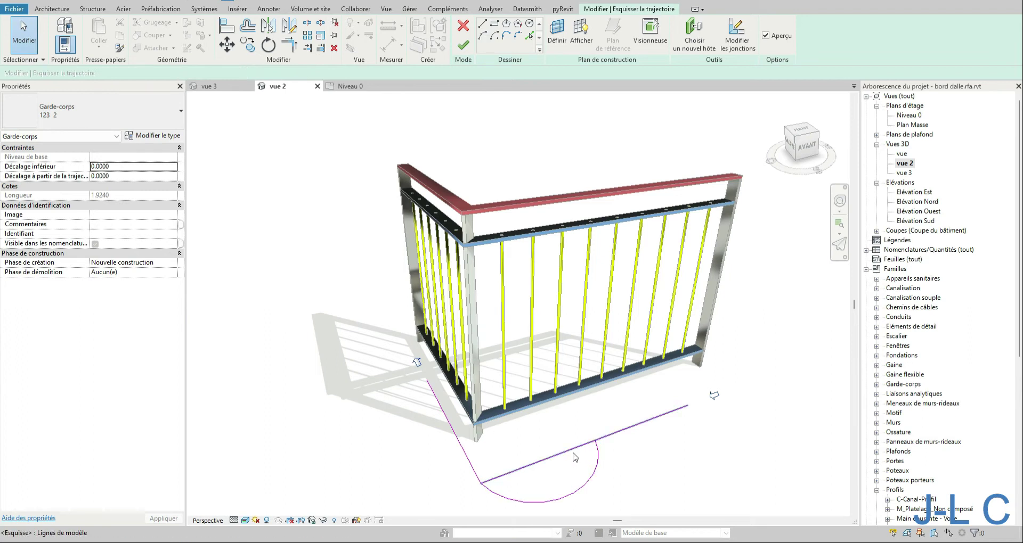
key("t")
key("r")
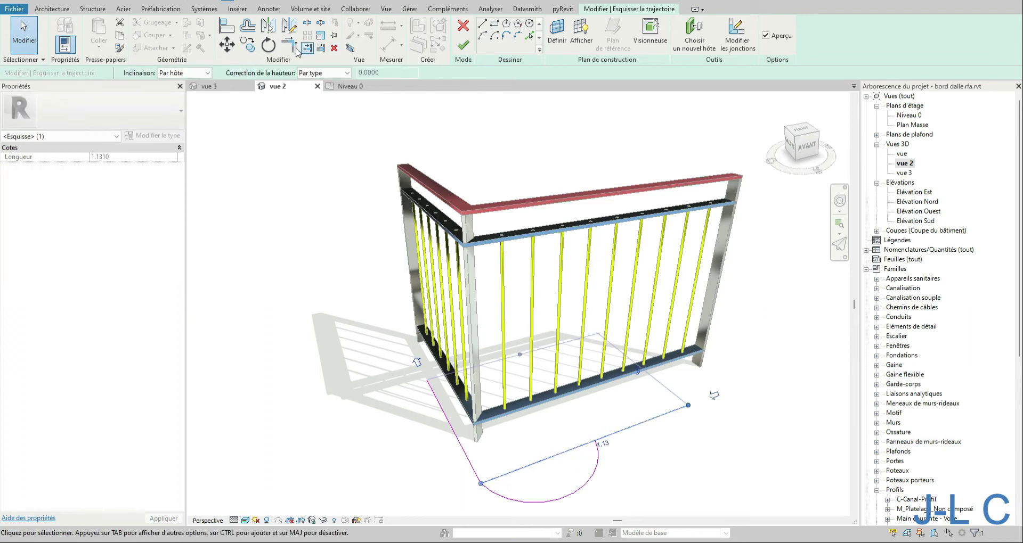
left_click(597, 452)
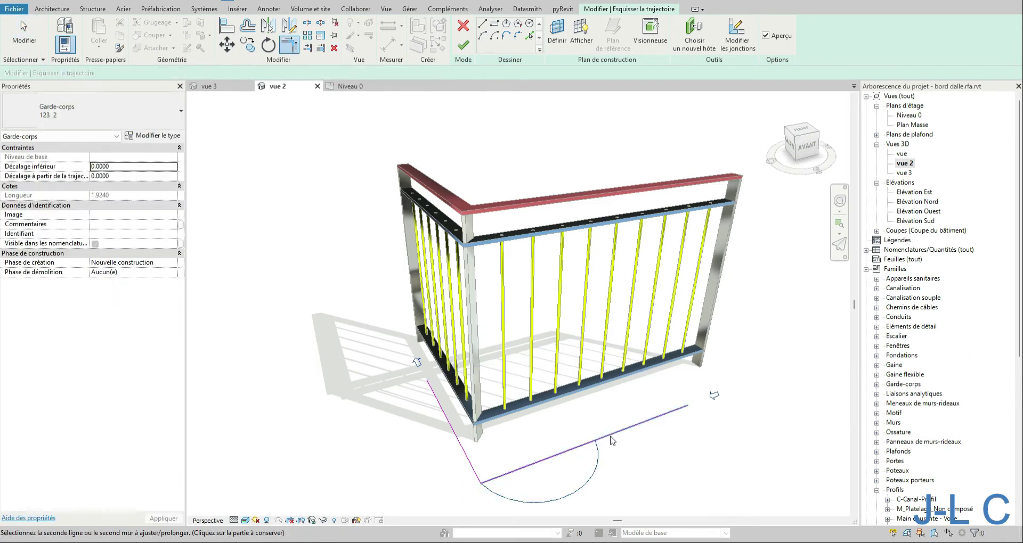
left_click(610, 437)
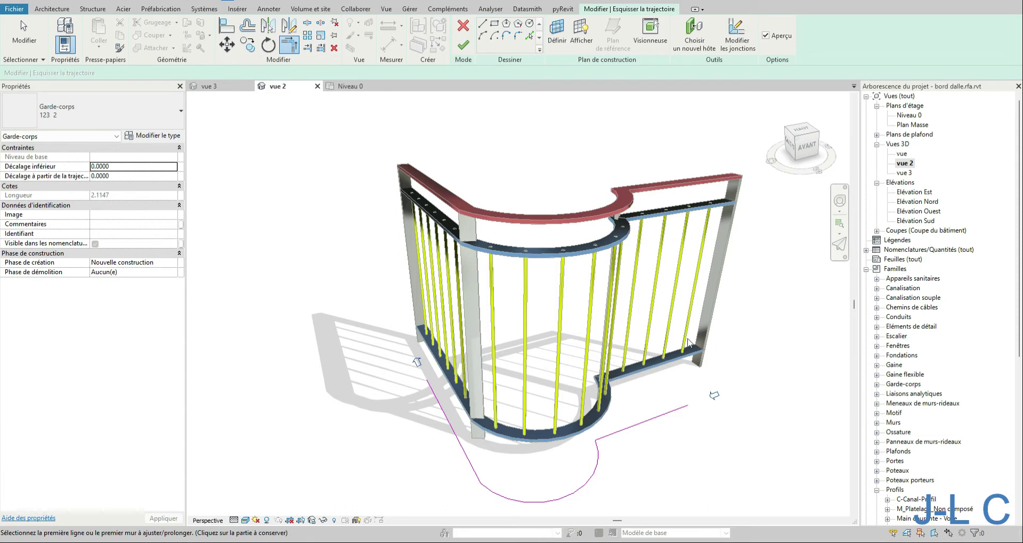
left_click(24, 33)
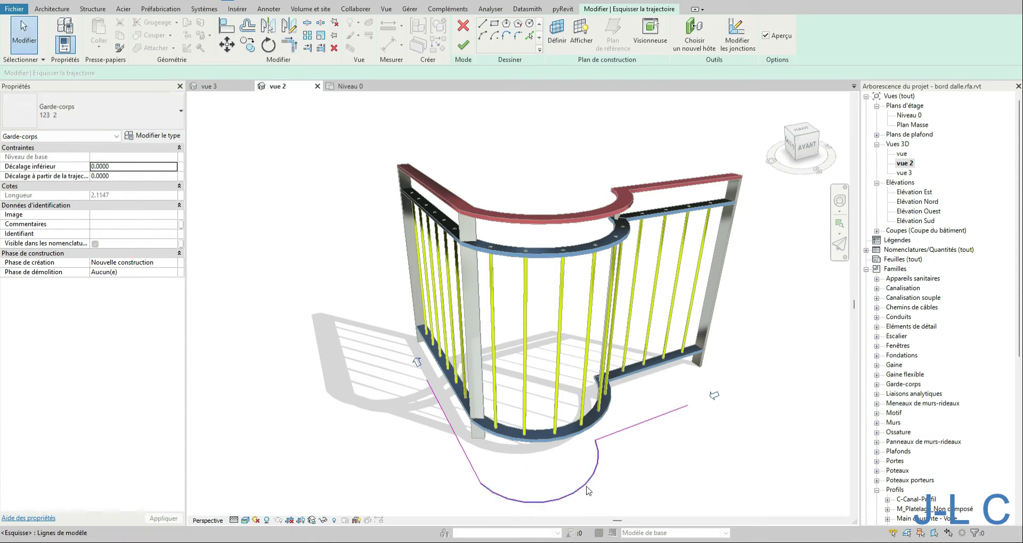
Step: Reshape the path arc by moving its intermediate point, ending at a radius of about 28 cm
left_click(564, 501)
mouse_move(564, 500)
left_mouse_down()
mouse_move(552, 474)
mouse_move(552, 494)
left_mouse_up()
left_click(765, 35)
left_click(567, 484)
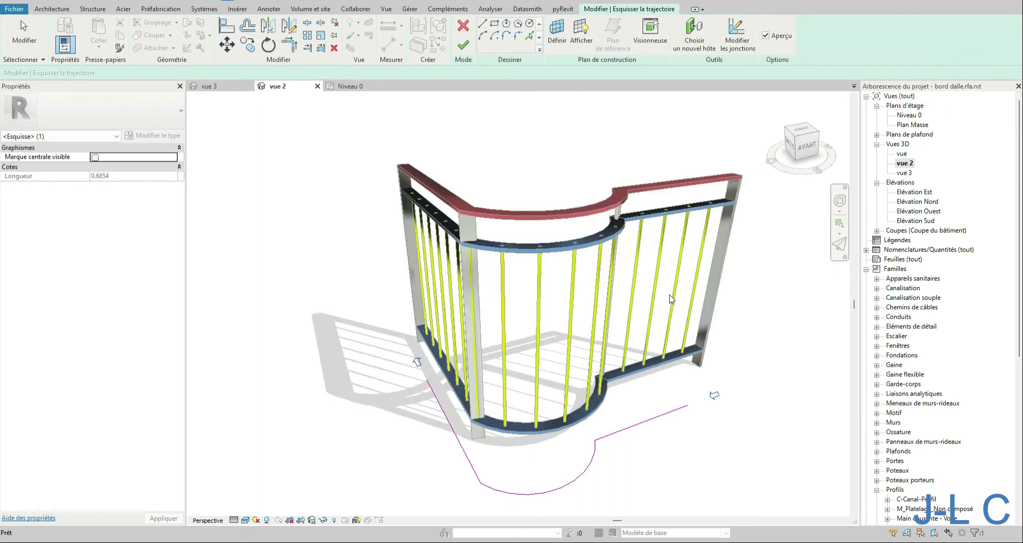
left_click(565, 482)
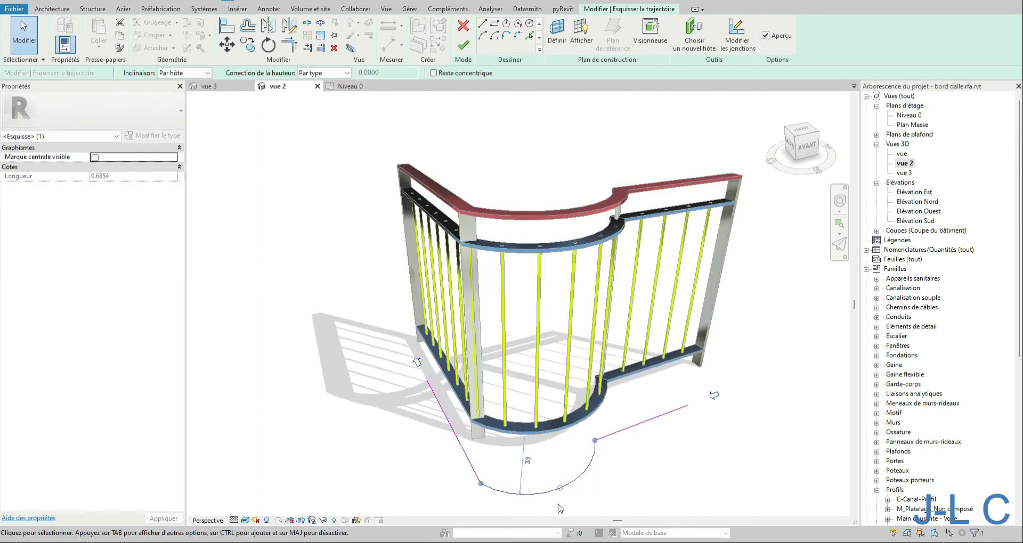
mouse_move(559, 484)
left_mouse_down()
mouse_move(539, 426)
mouse_move(519, 525)
mouse_move(537, 487)
left_mouse_up()
scroll(536, 488, "down", 3)
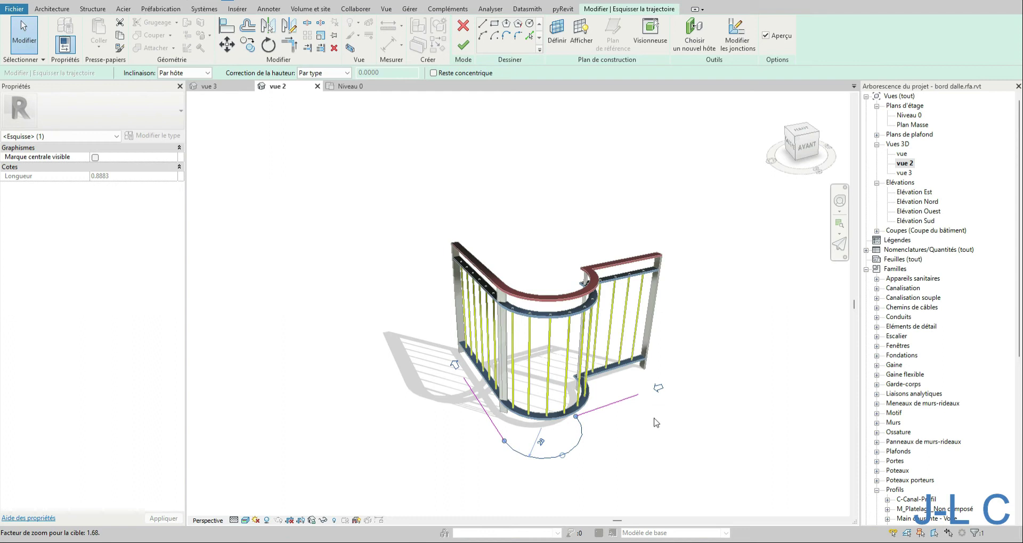
Step: Delete the arc and extend the two straight path segments until they meet at the corner
mouse_move(612, 378)
middle_mouse_down("shift")
mouse_move(655, 343)
mouse_move(586, 383)
mouse_move(511, 391)
mouse_move(543, 378)
mouse_move(612, 453)
middle_mouse_up("shift")
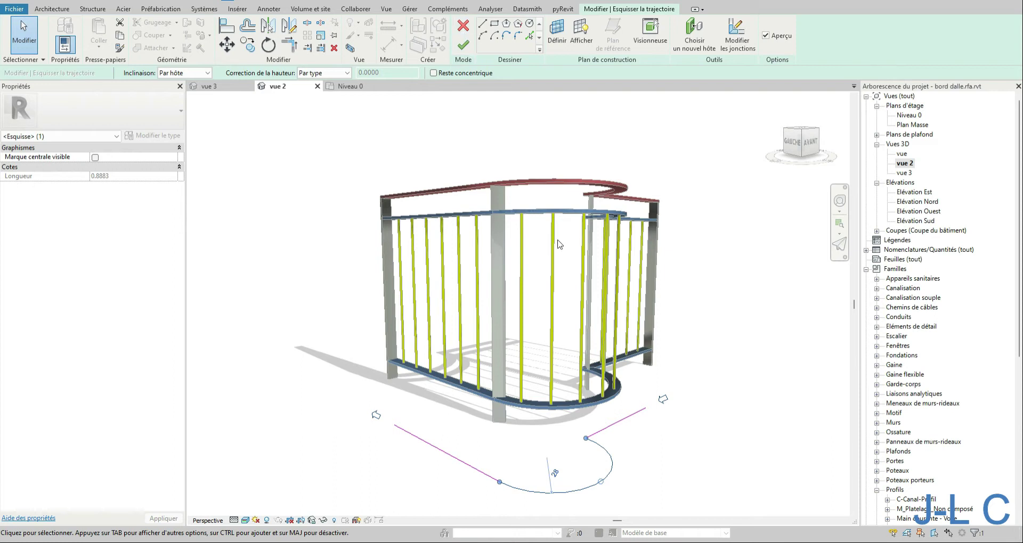
key("Delete")
left_click(289, 45)
left_click(478, 465)
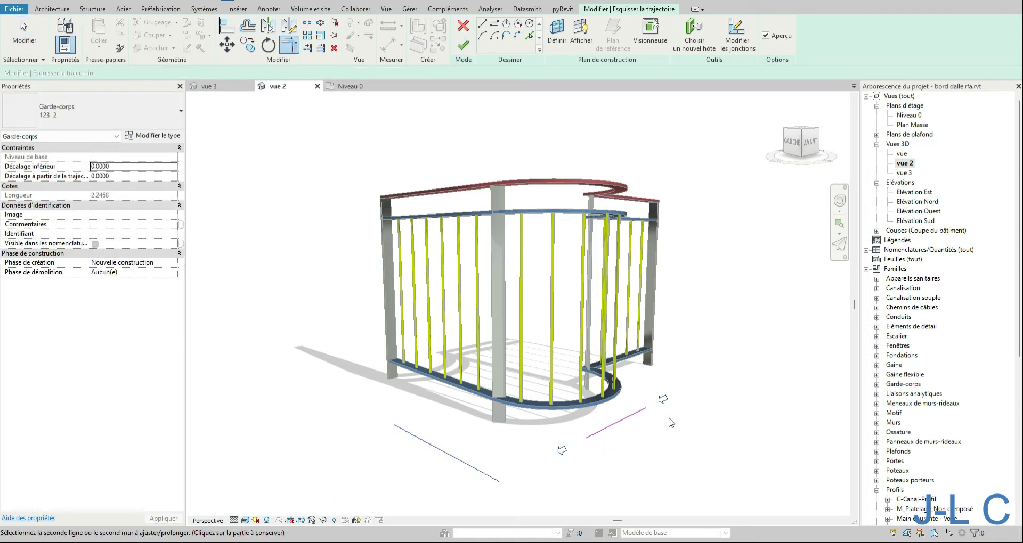
left_click(614, 425)
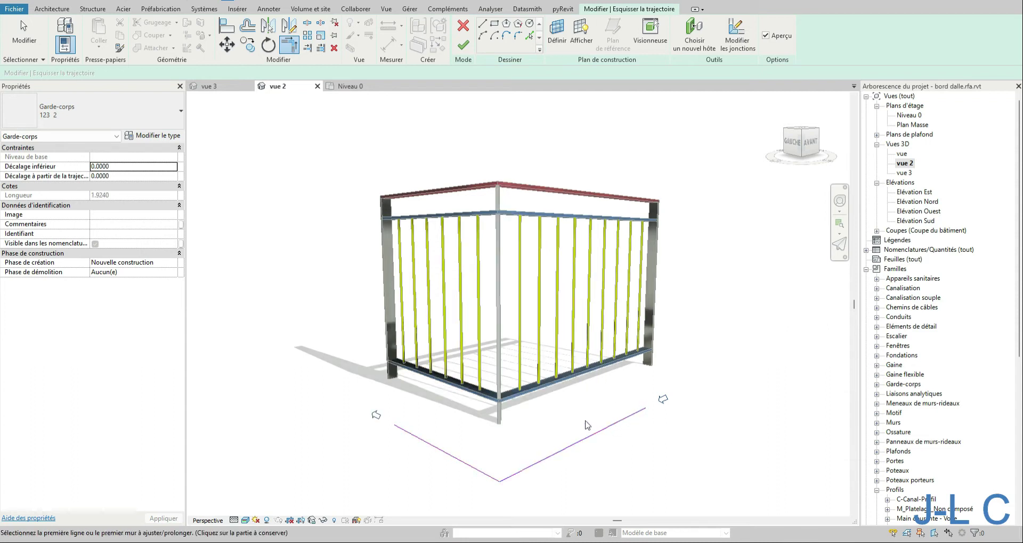
Step: Flip the railing's direction inside the path sketch and finish the sketch
left_click(25, 37)
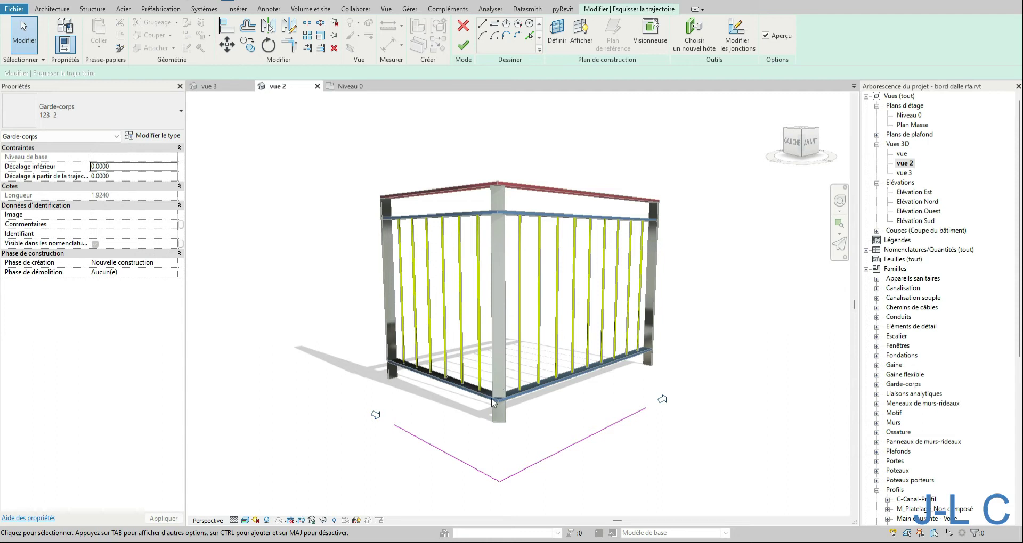
left_click(376, 415)
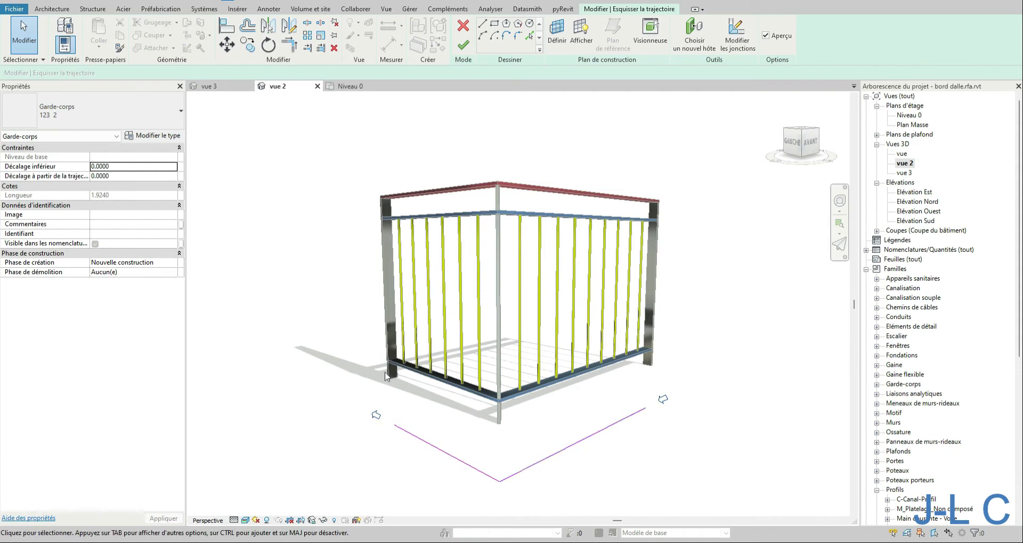
middle_click_drag(554, 386, 509, 391, "shift")
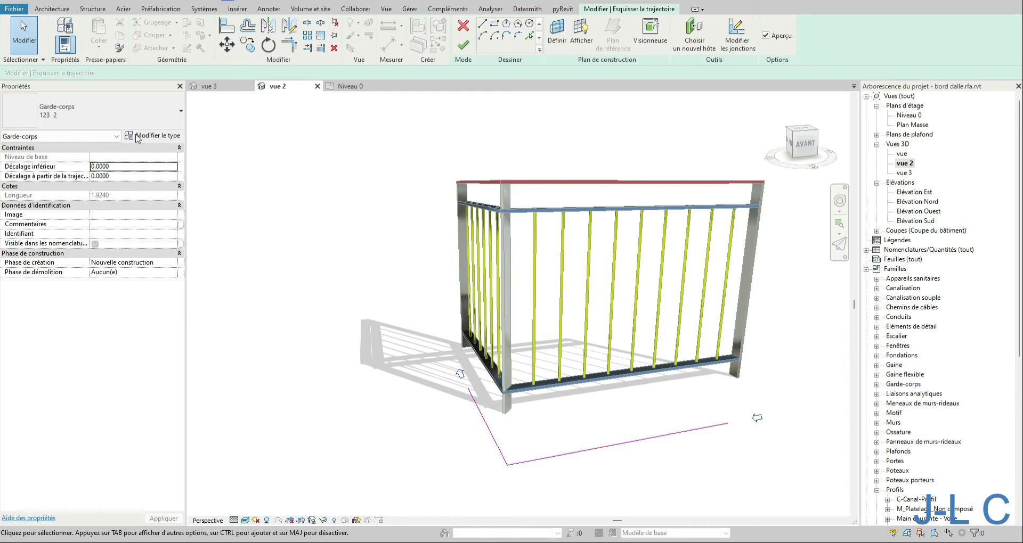
left_click(463, 45)
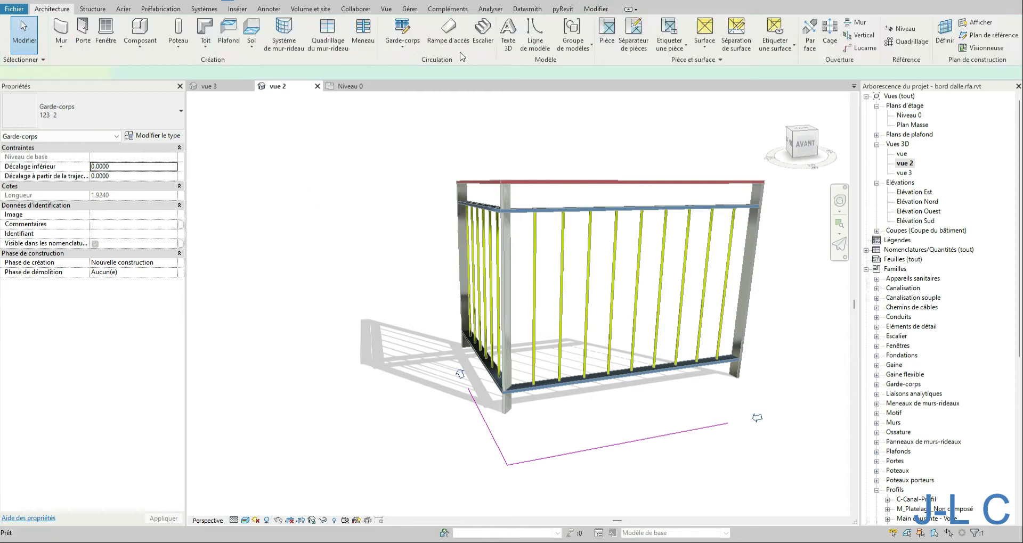
Step: Flip the selected corner railing's direction outside sketch mode, directly in the 3D view
middle_click_drag(438, 213, 512, 239, "shift")
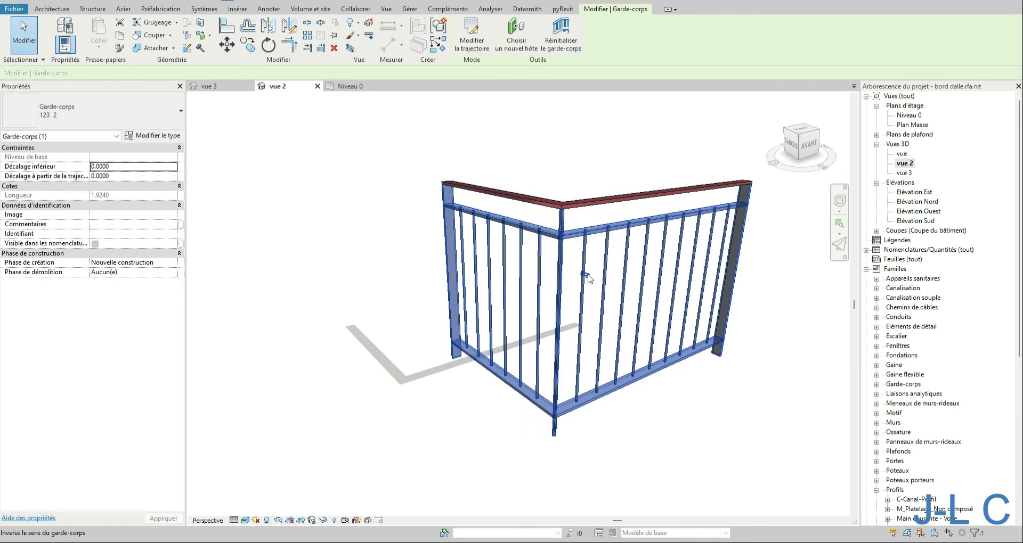
left_click(586, 274)
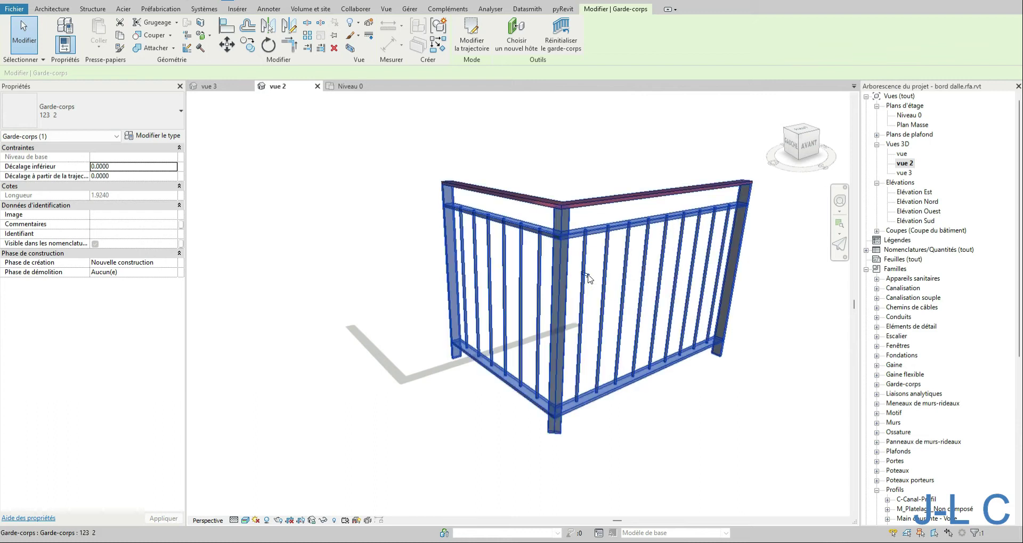
left_click(586, 277)
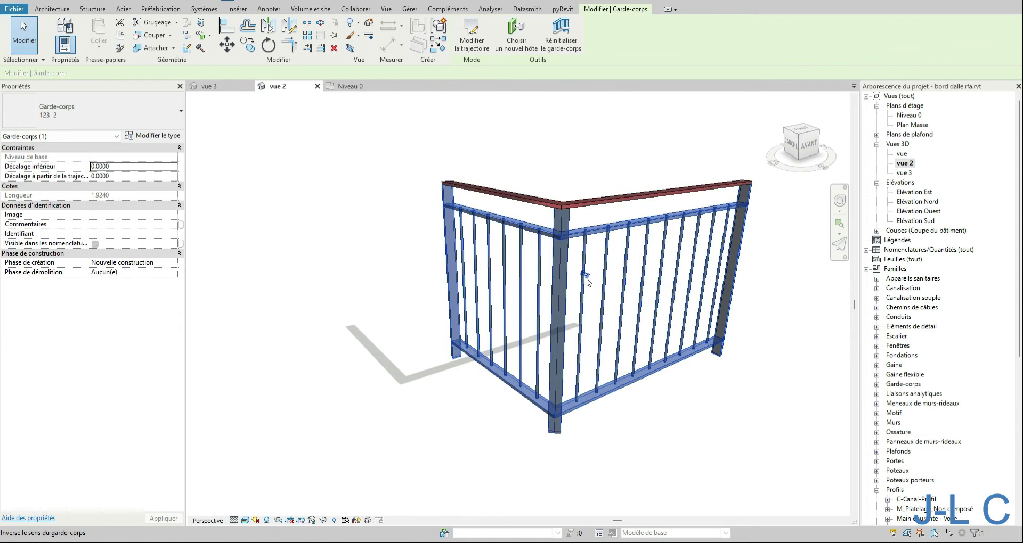
left_click(586, 276)
Step: Reopen the corner railing's path sketch and flip the railing's direction there
double_click(583, 327)
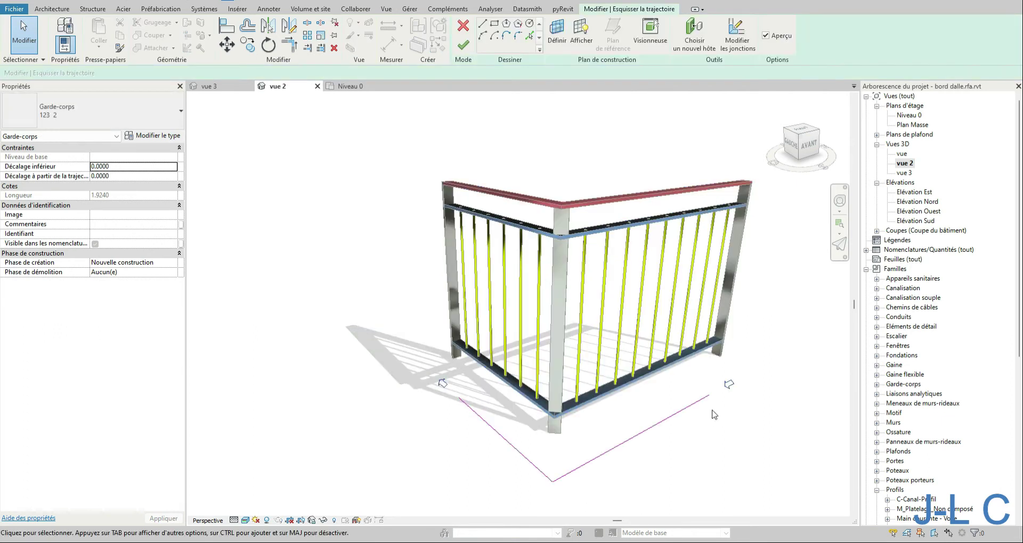
left_click(728, 386)
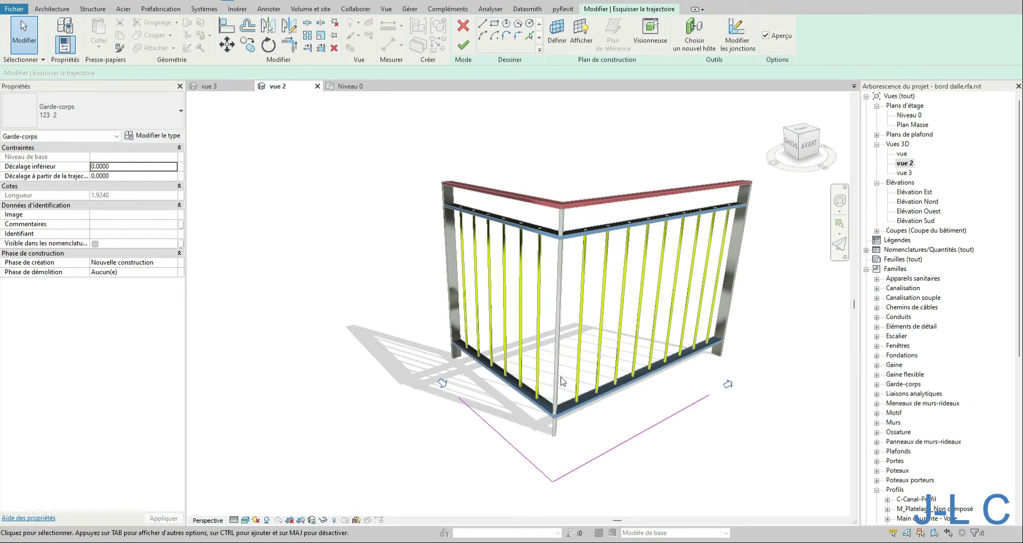
Step: Flip the corner railing's direction twice inside the path sketch and finish the sketch
left_click(442, 384)
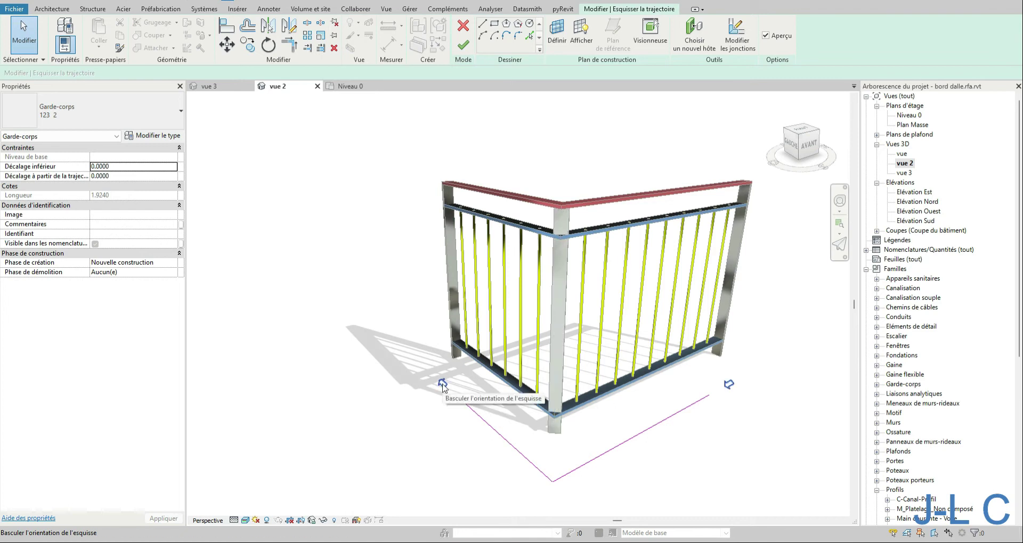
left_click(442, 383)
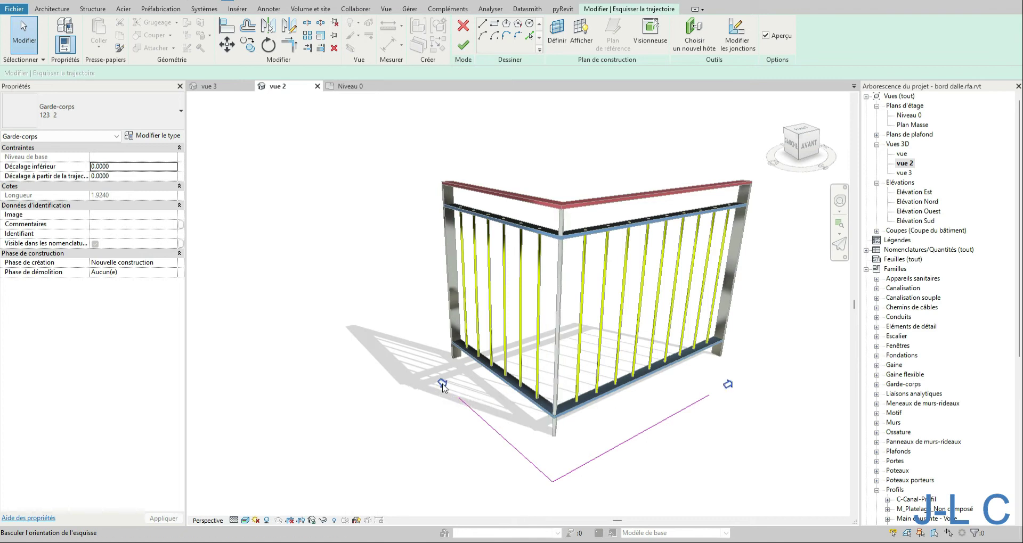
left_click(462, 45)
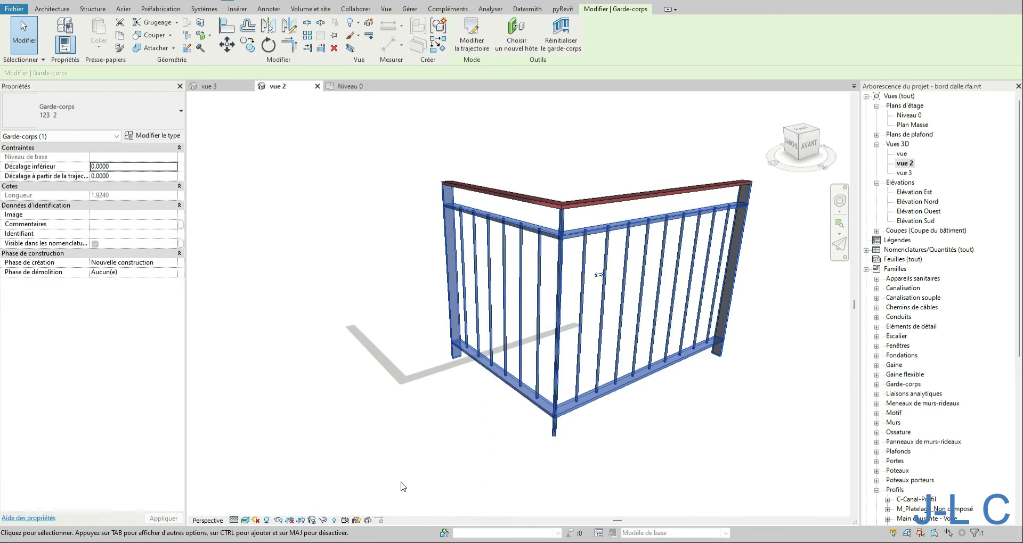
Step: Flip the selected corner railing's direction twice in the 3D view outside sketch mode and clear the selection
left_click(598, 276)
left_click(598, 275)
middle_click_drag(602, 326, 611, 343, "shift")
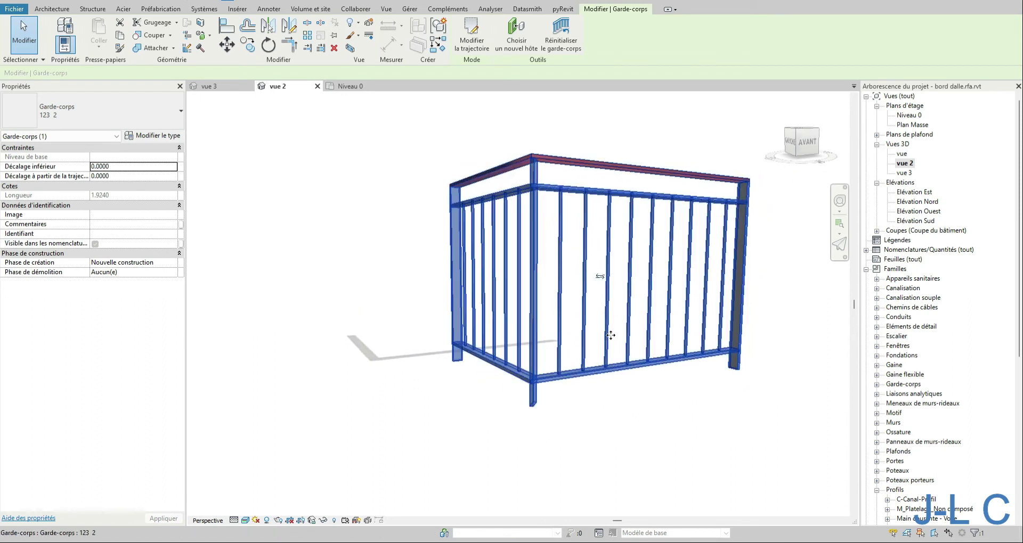
left_click(610, 419)
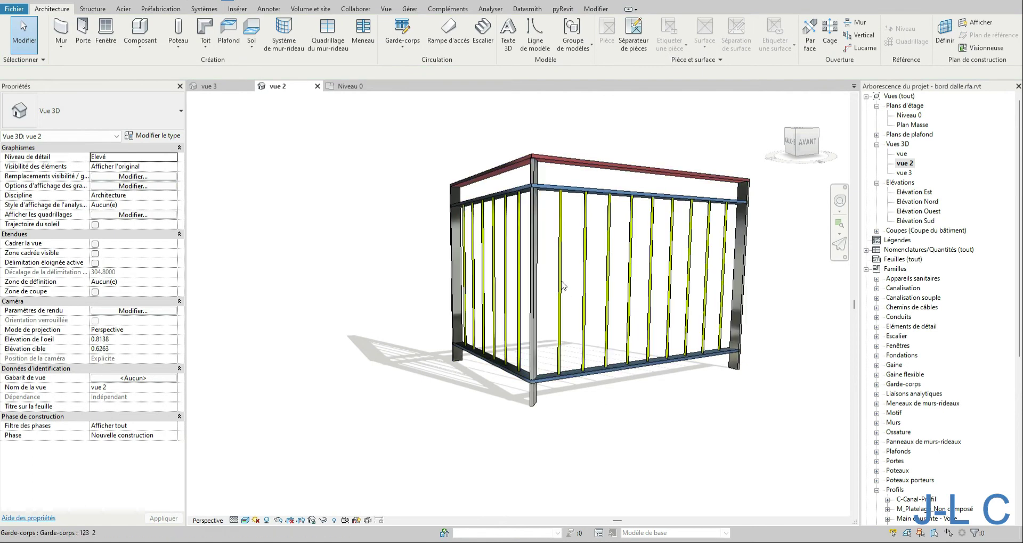
Step: Select the corner railing, switch its type to 123 and back to 123 2
left_click(476, 183)
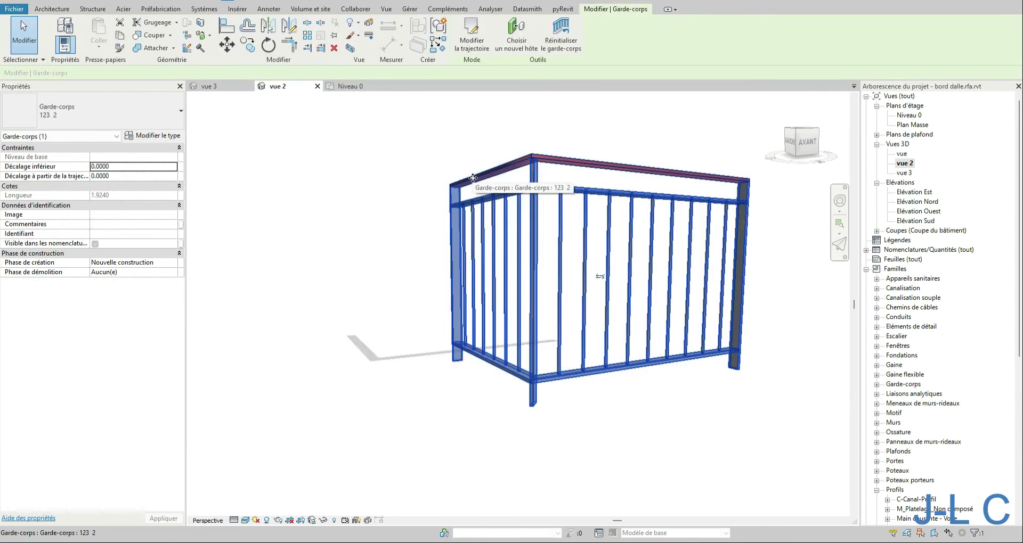
left_click(90, 127)
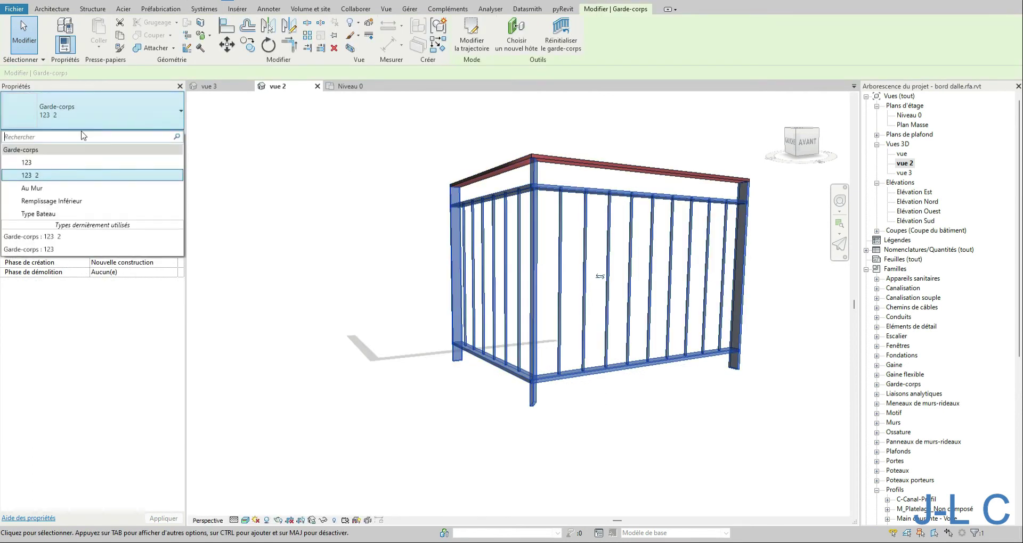
left_click(53, 160)
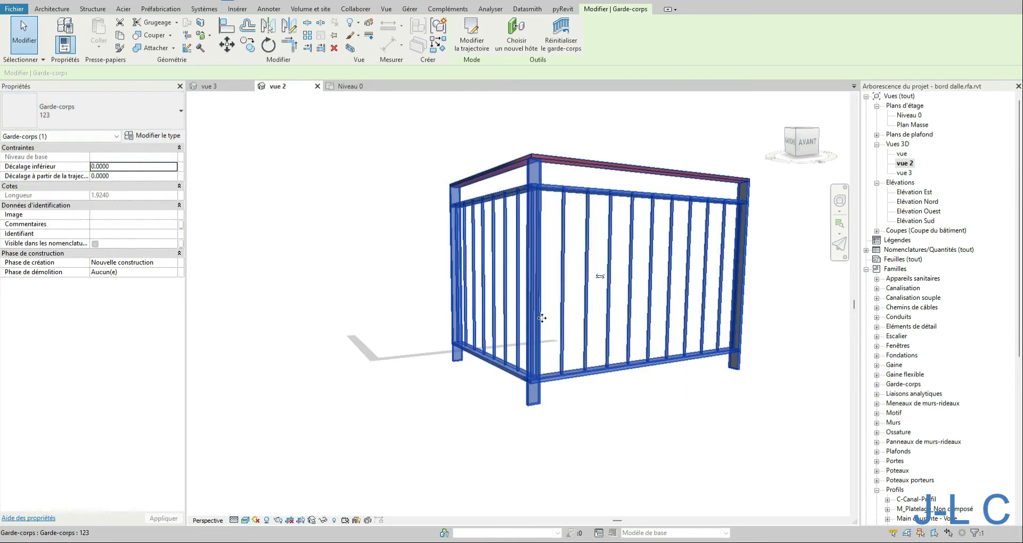
left_click(78, 121)
left_click(66, 174)
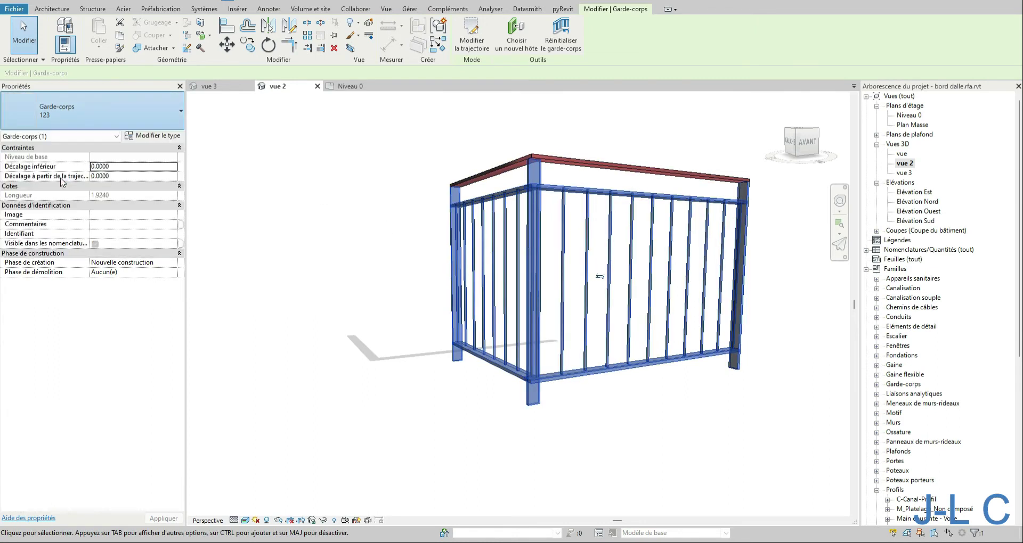
Step: In the railing's type properties, set the type of Main courante 1 to Circulaire - Montage mural
left_click(152, 136)
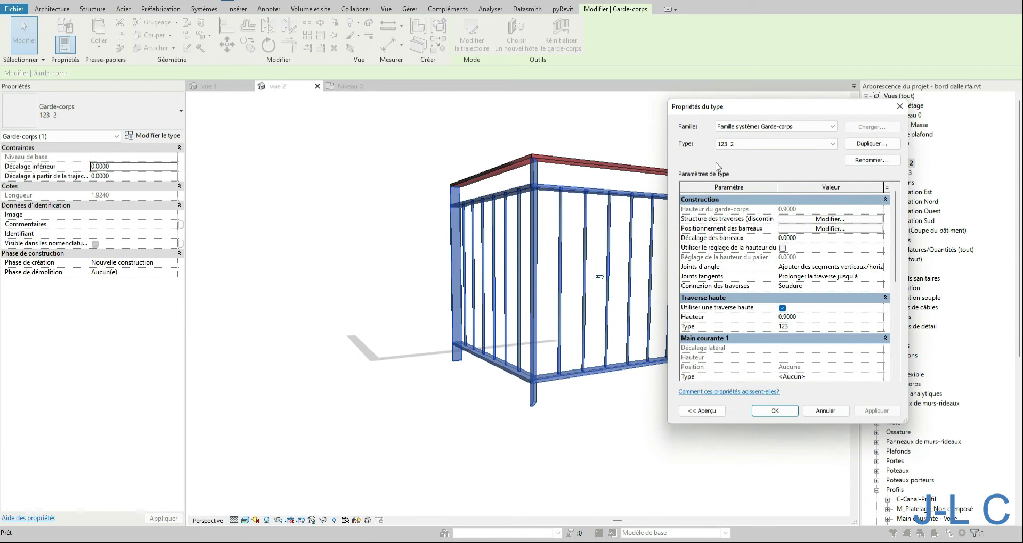
left_click_drag(799, 109, 296, 101)
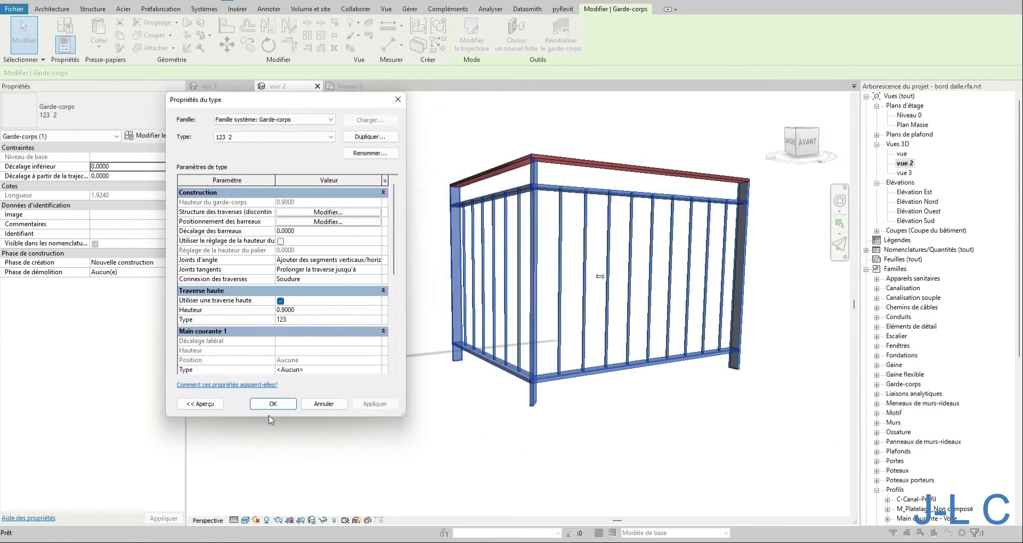
left_click_drag(269, 417, 248, 504)
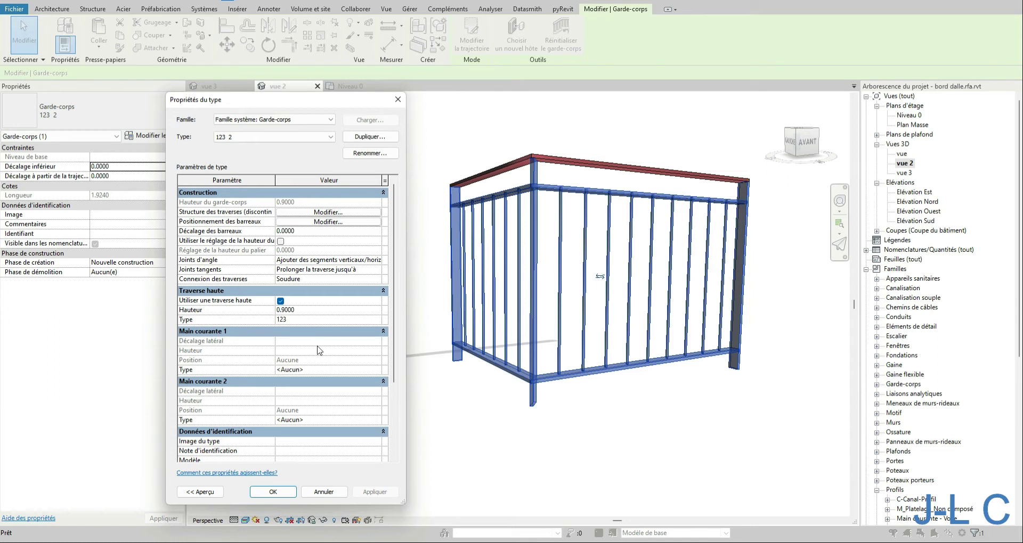
left_click(377, 369)
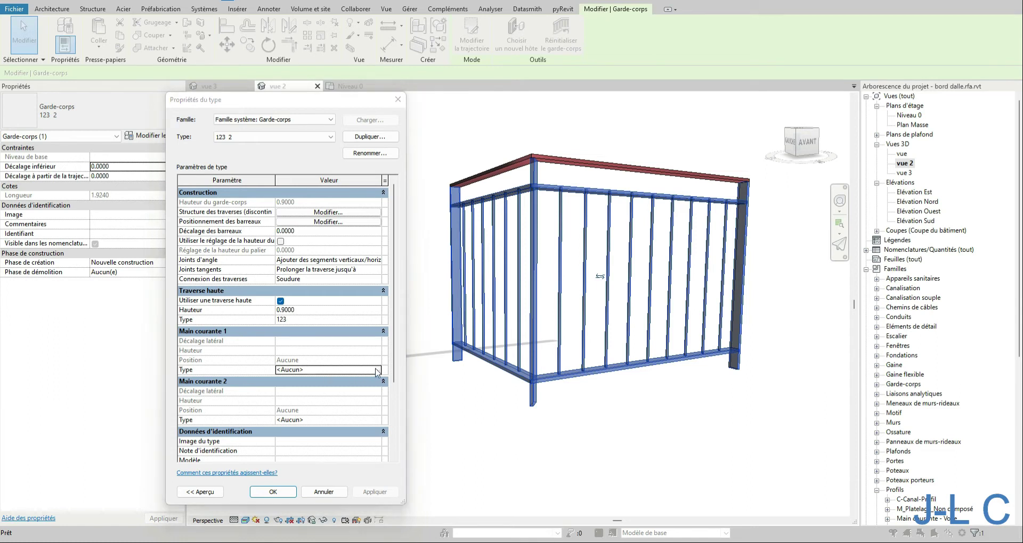
left_click(377, 369)
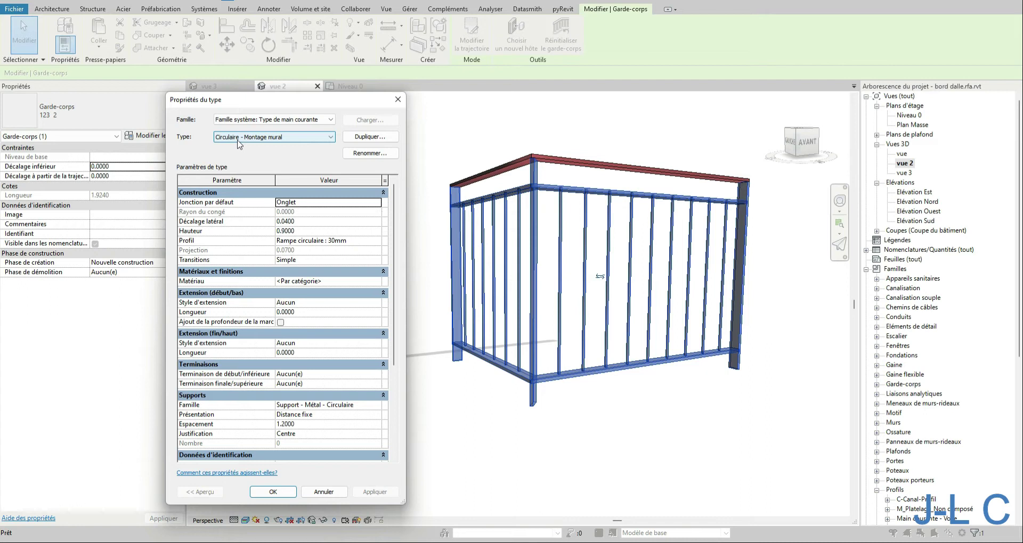
left_click(264, 140)
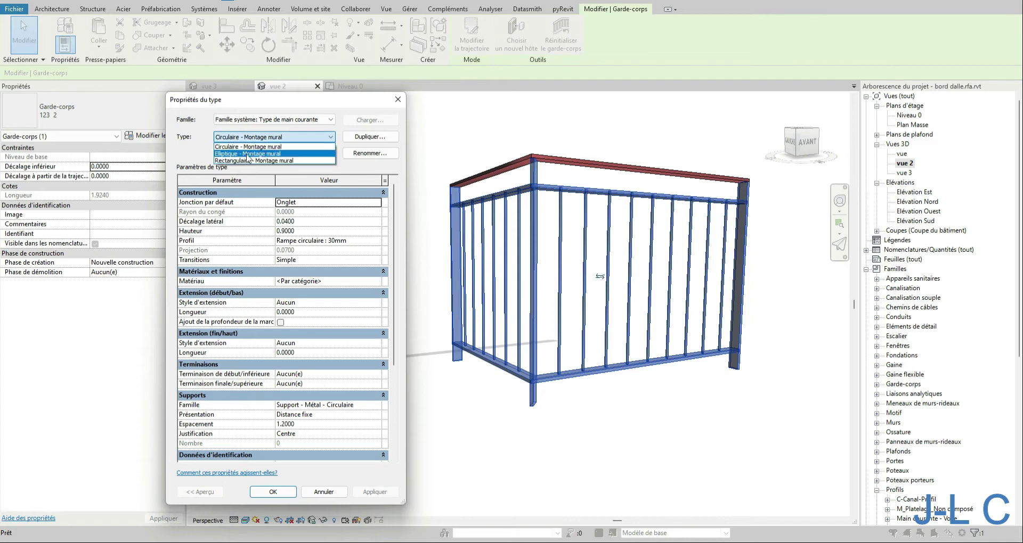
left_click(196, 129)
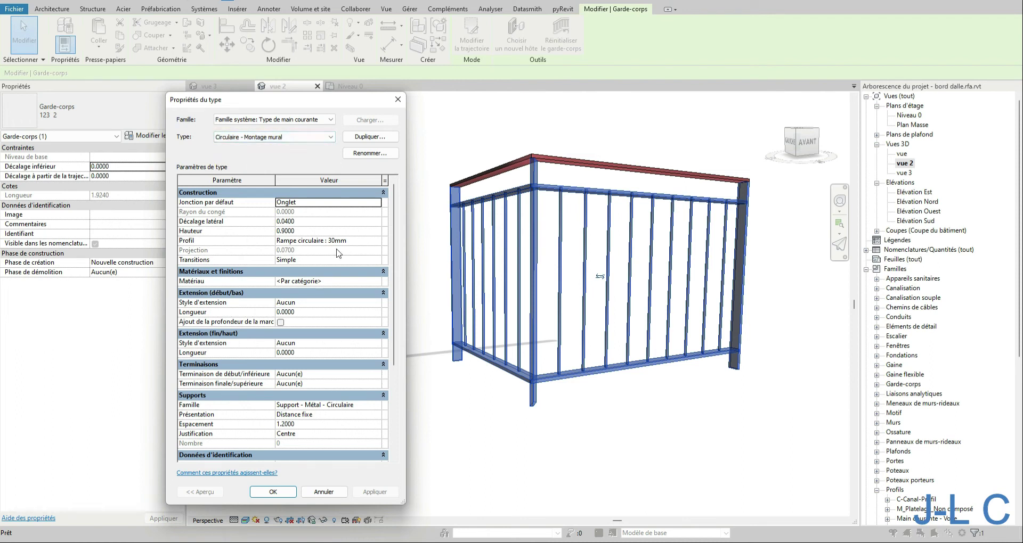
left_click(270, 491)
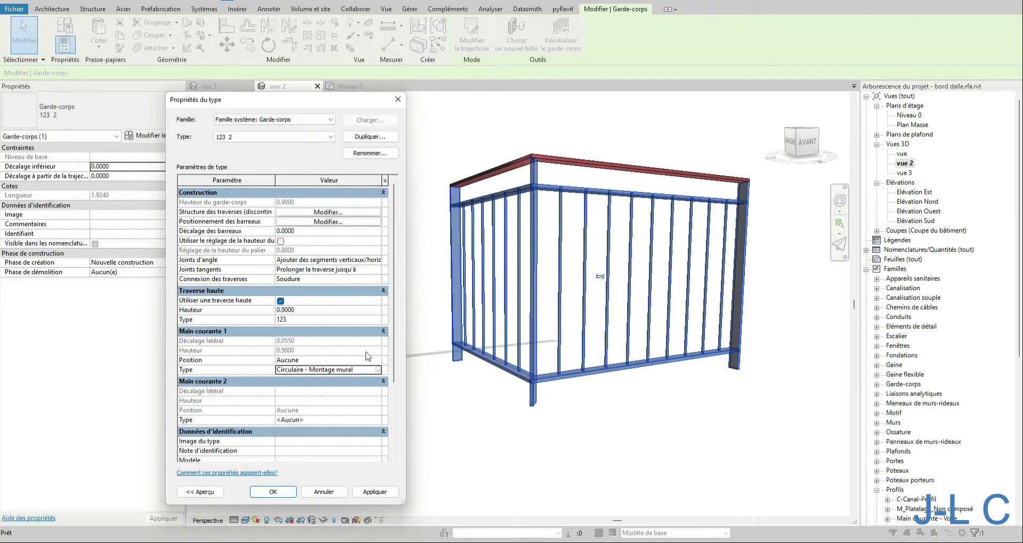
Step: Set the type of Main courante 2 to Rectangulaire - Montage mural and apply the railing type changes
double_click(376, 420)
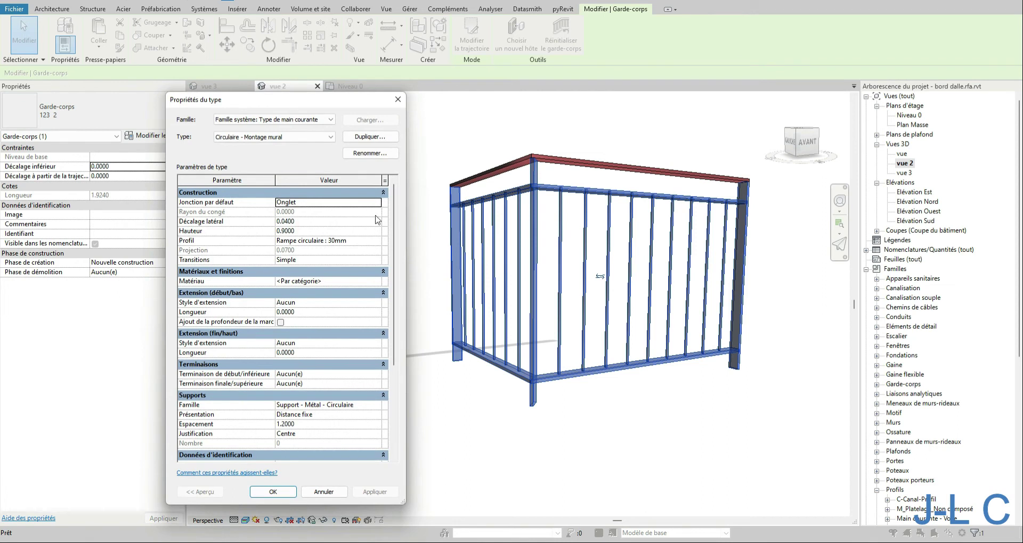
left_click(306, 137)
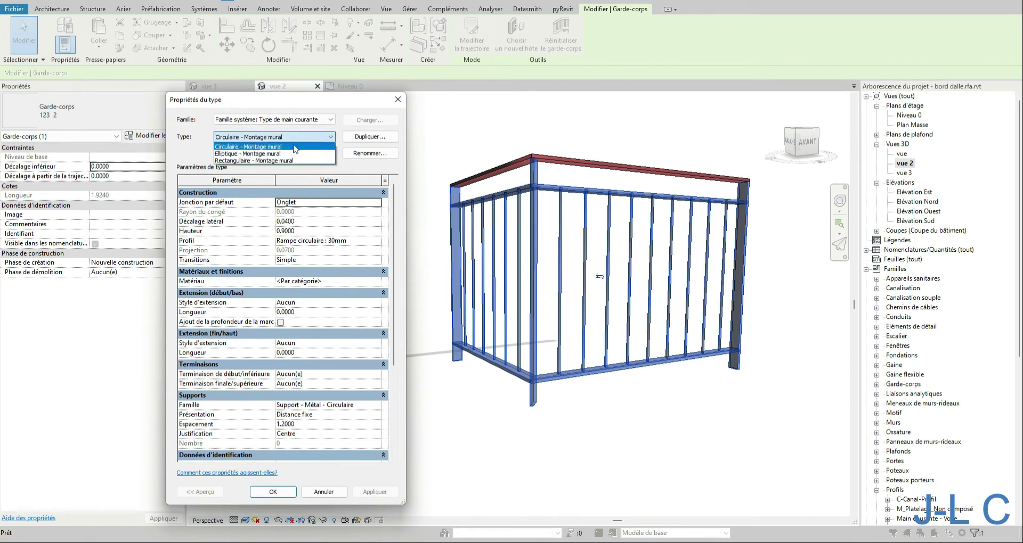
left_click(269, 161)
left_click(270, 491)
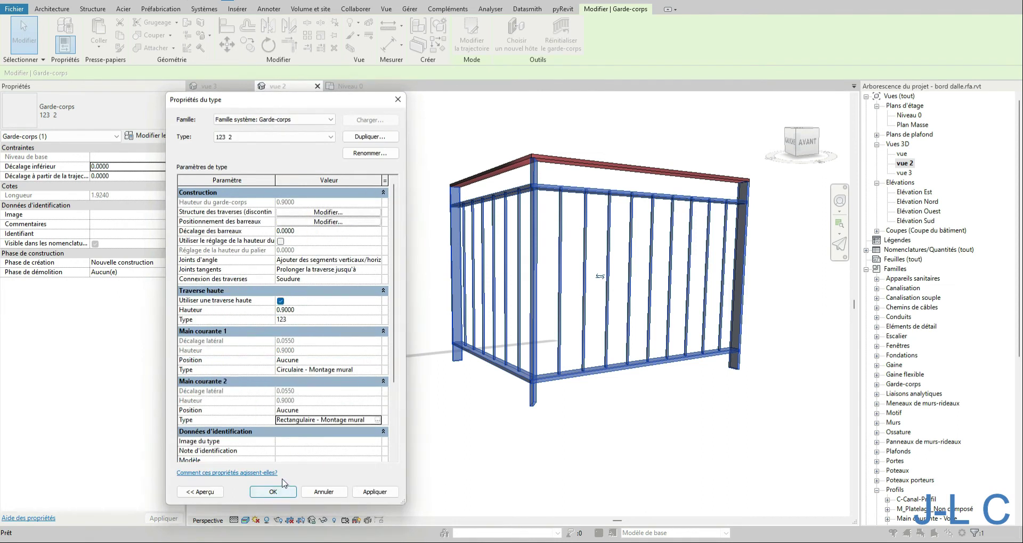
left_click(366, 493)
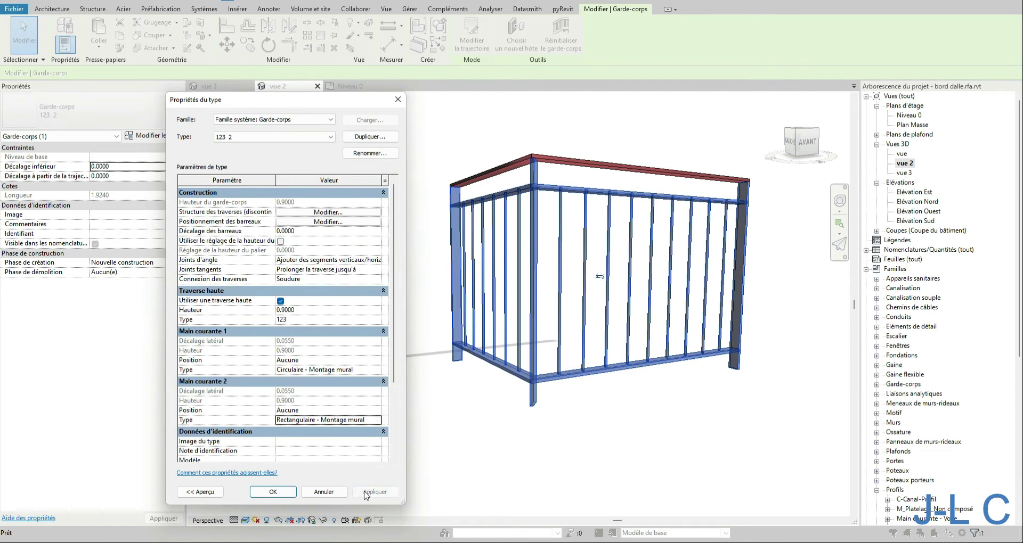
left_click(272, 491)
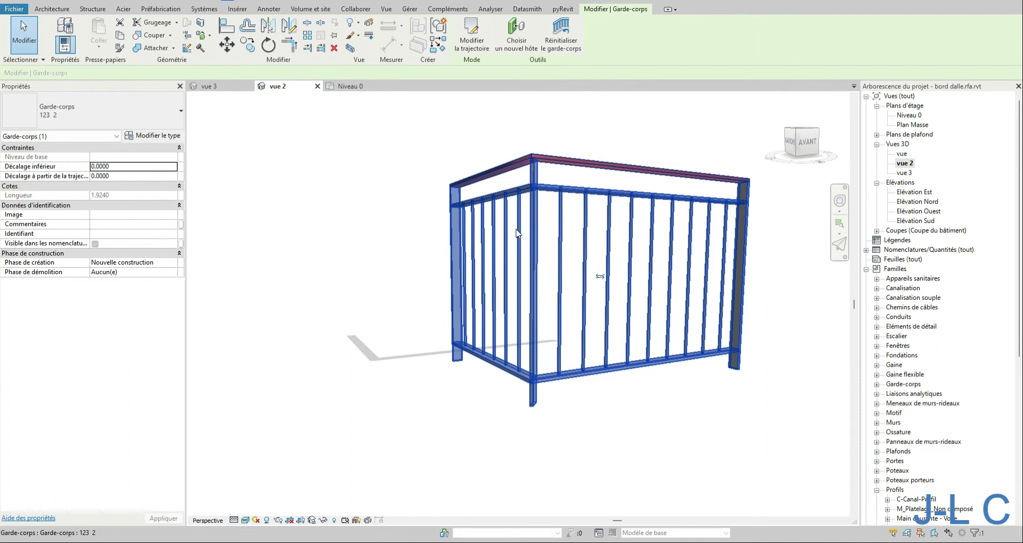
Step: Reopen the railing's type properties and set the position of both Main courante 1 and Main courante 2 to Gauche
left_click(153, 135)
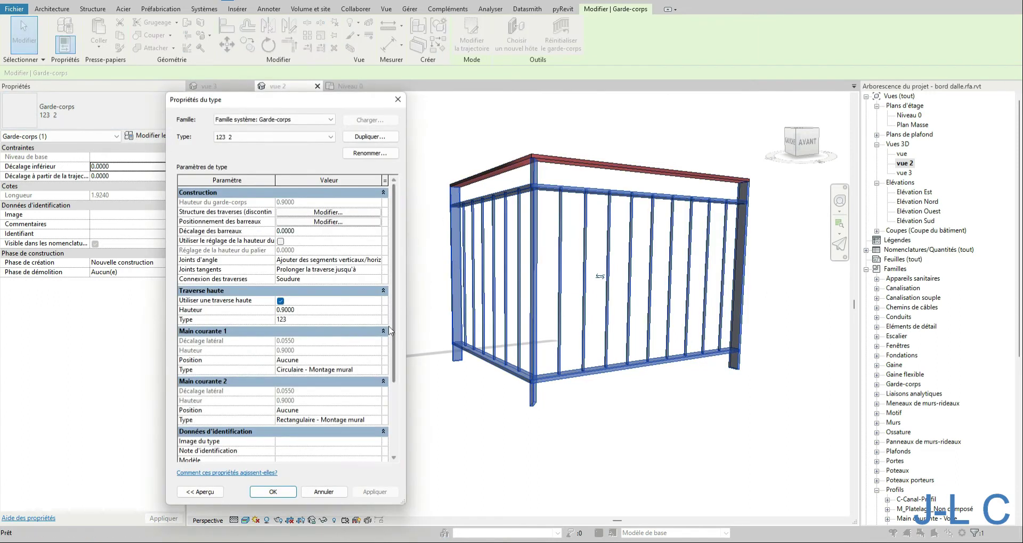
left_click(378, 362)
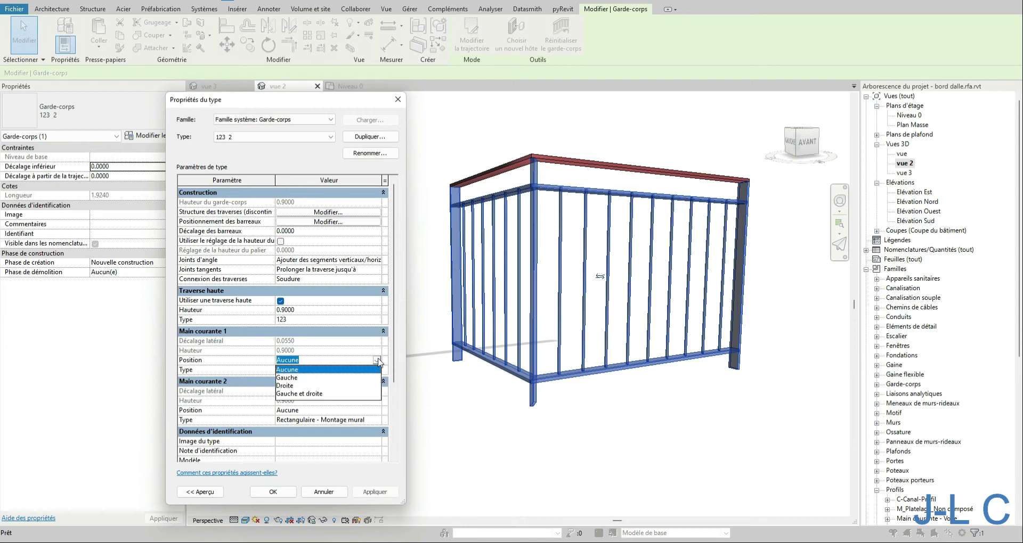
left_click(308, 379)
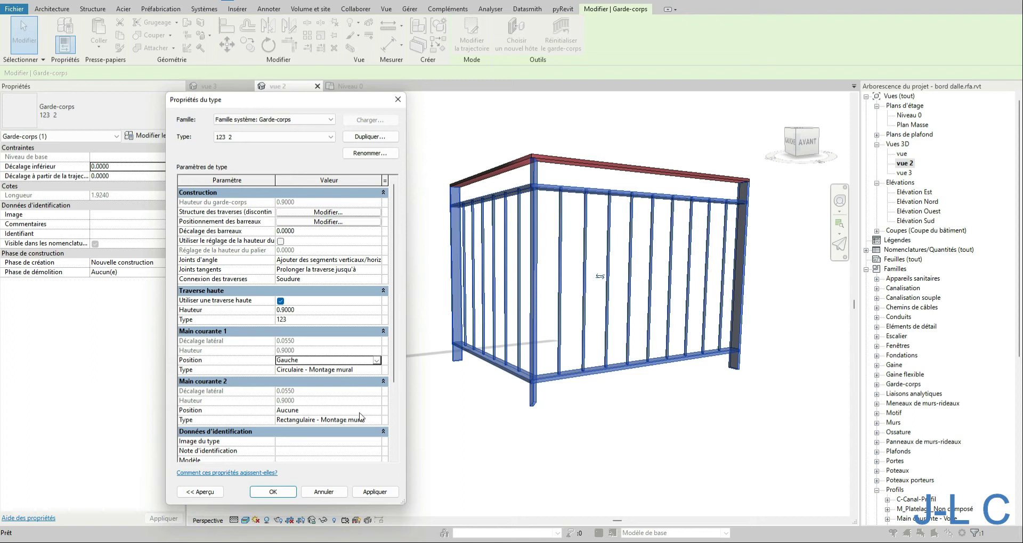
left_click(377, 410)
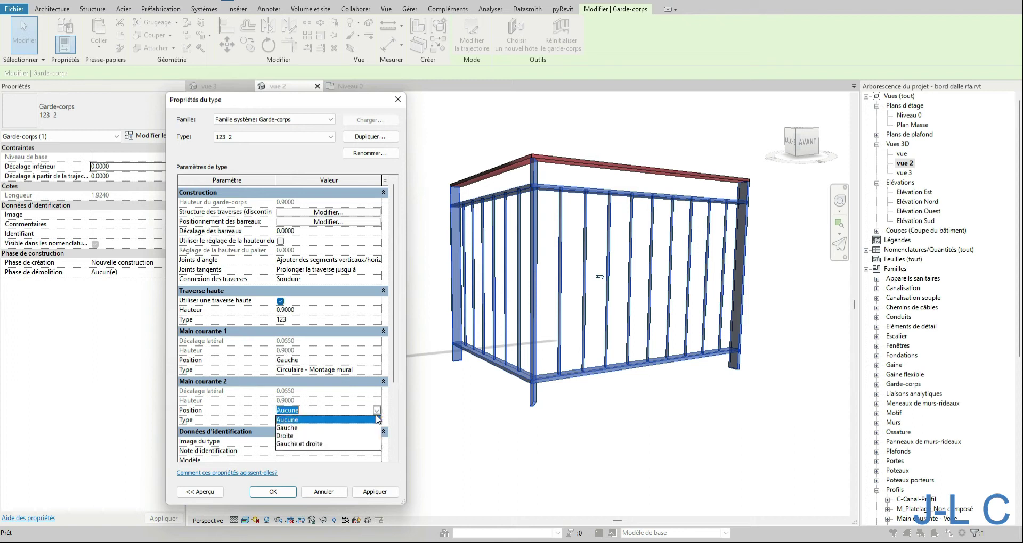
left_click(288, 427)
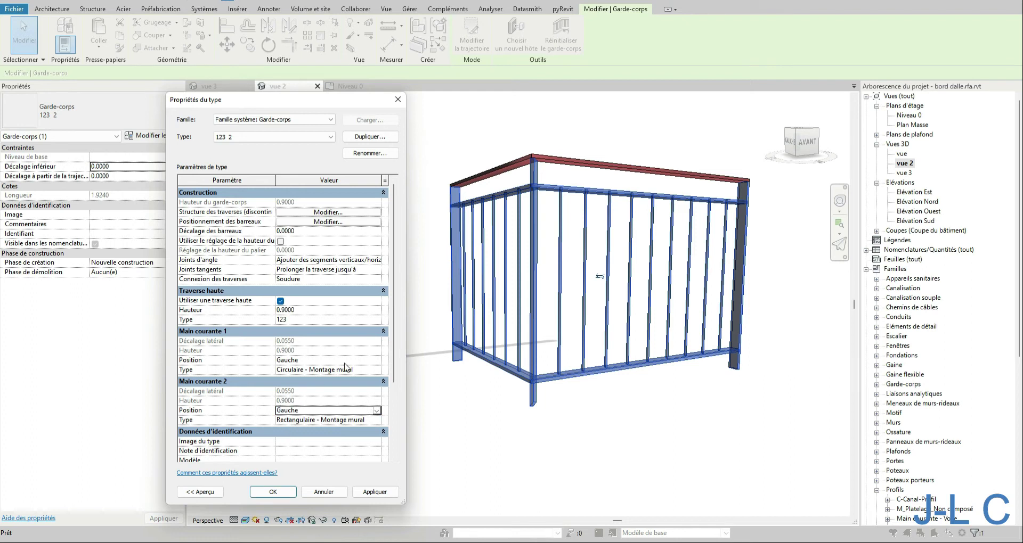
Step: Set the height of the Rectangulaire - Montage mural handrail type to 0.45 and apply the railing type changes
left_click(376, 420)
left_click(379, 421)
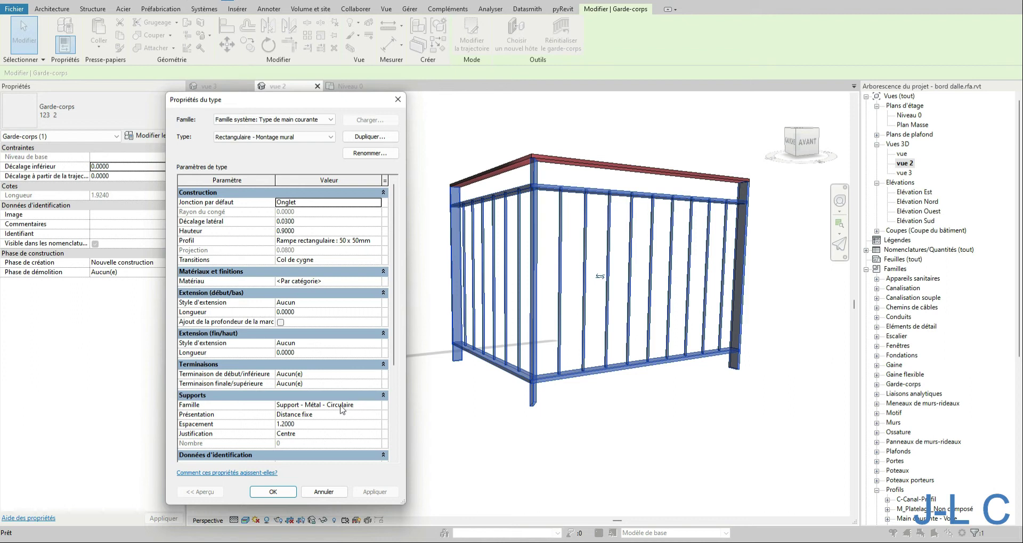
left_click(314, 230)
key("BackSpace")
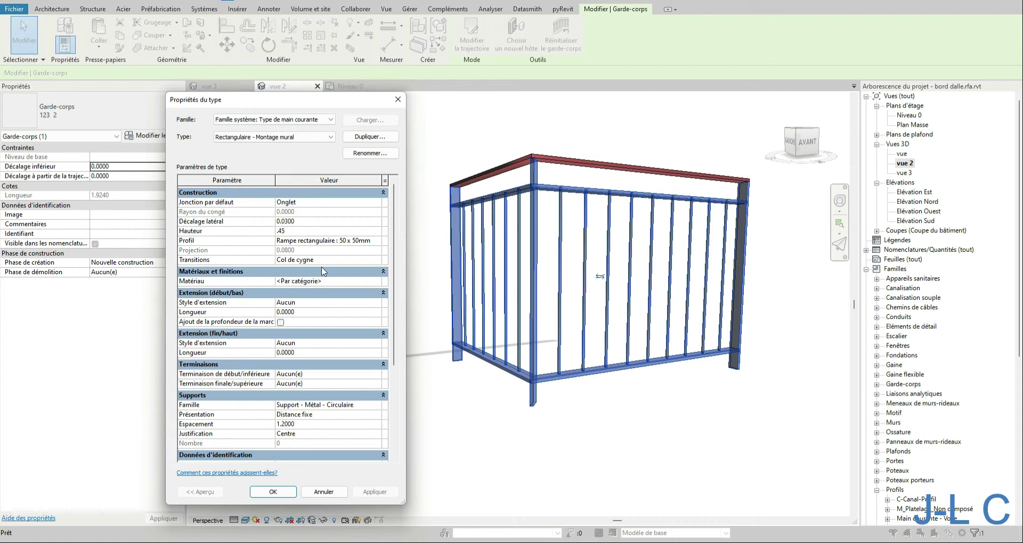
left_click(272, 491)
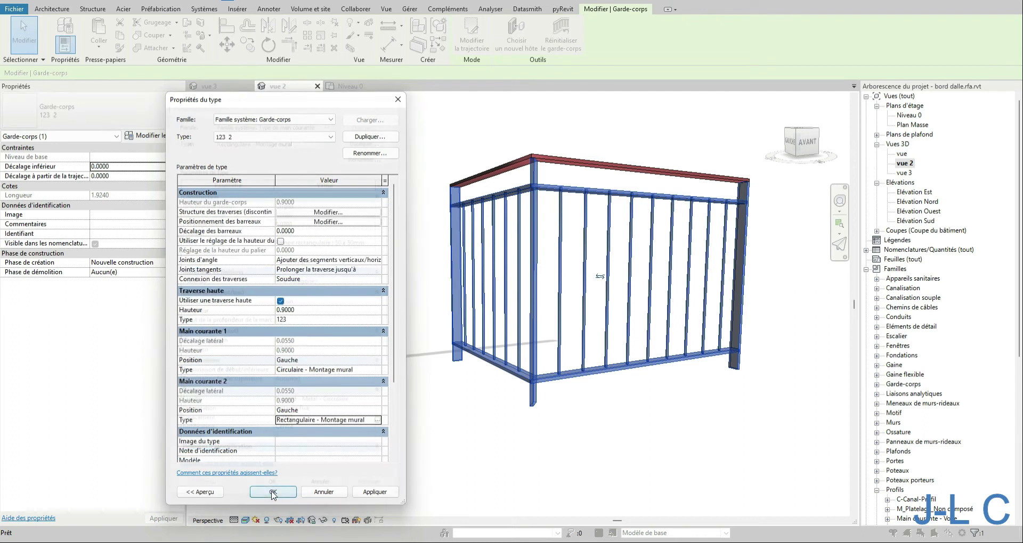
left_click(387, 495)
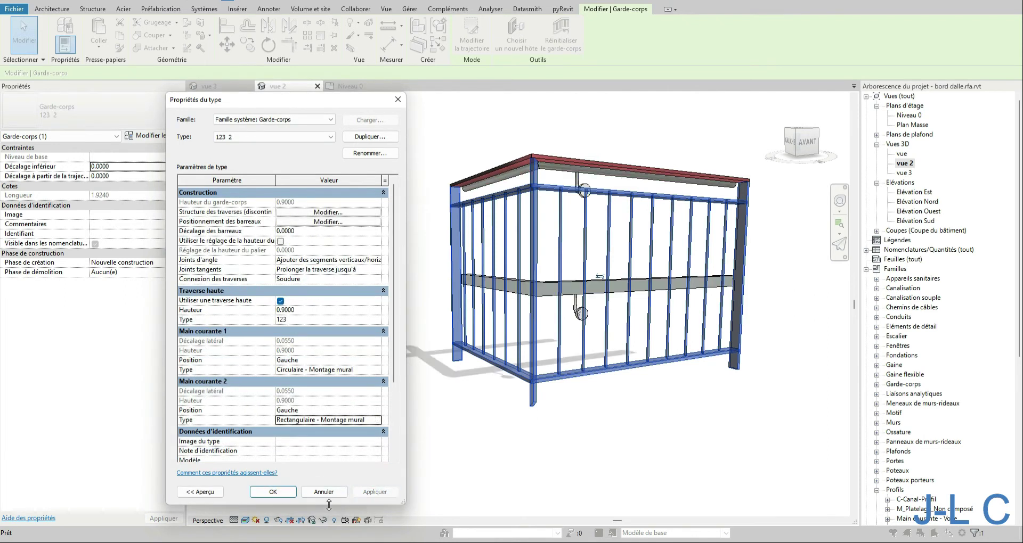
left_click(273, 492)
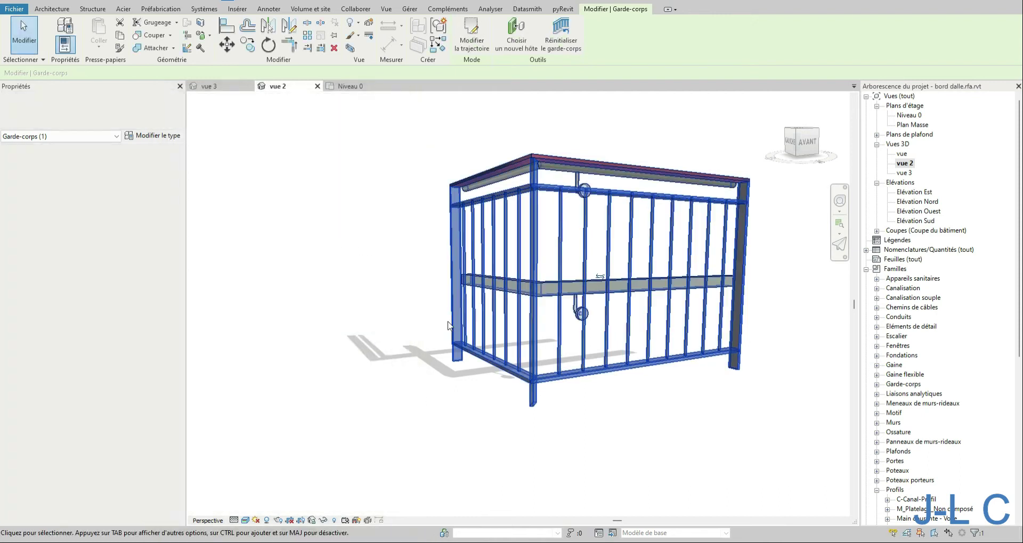
Step: Examine the railing's handrails from several angles and review the Circulaire - Montage mural type settings through the railing's type properties
middle_click_drag(462, 275, 495, 175, "shift")
scroll(495, 171, "up", 2)
middle_click_drag(610, 339, 594, 400, "shift")
scroll(493, 304, "down", 3)
middle_click_drag(493, 304, 839, 224, "shift")
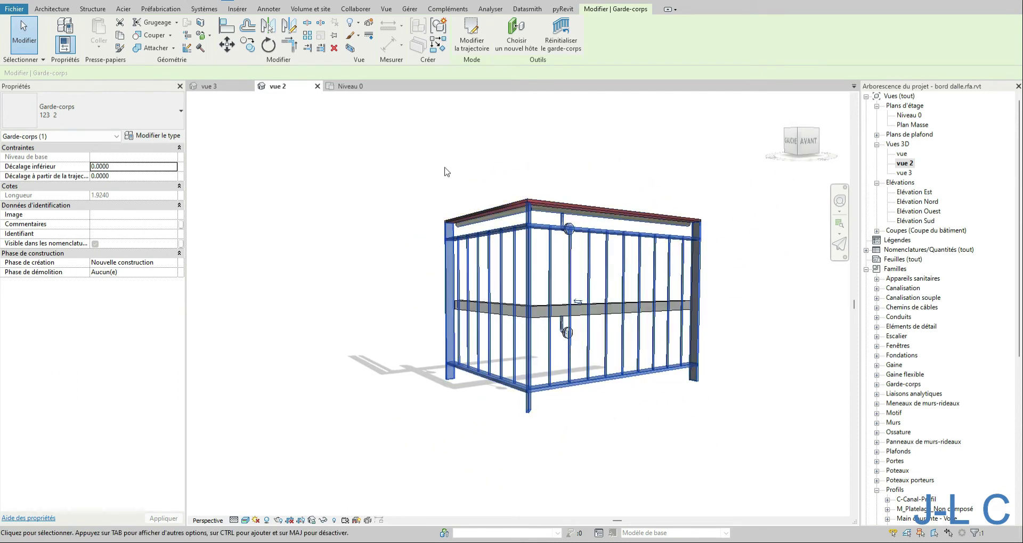
left_click(150, 137)
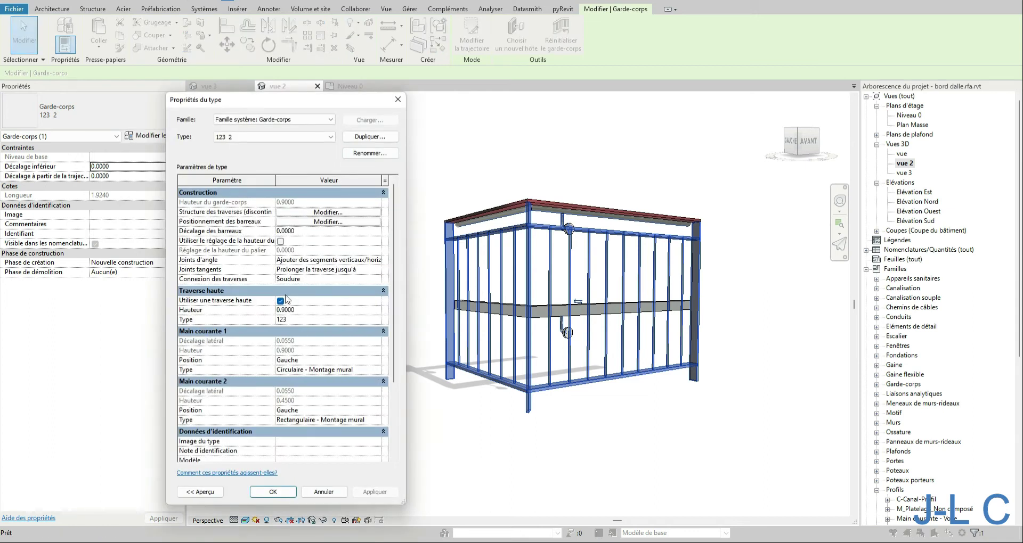
left_click(372, 369)
left_click(379, 370)
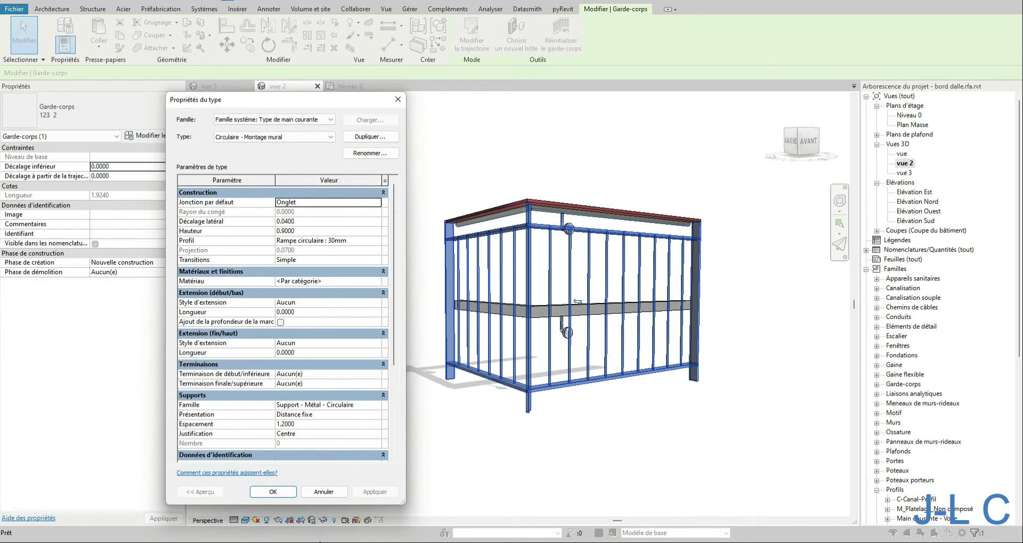
left_click(273, 492)
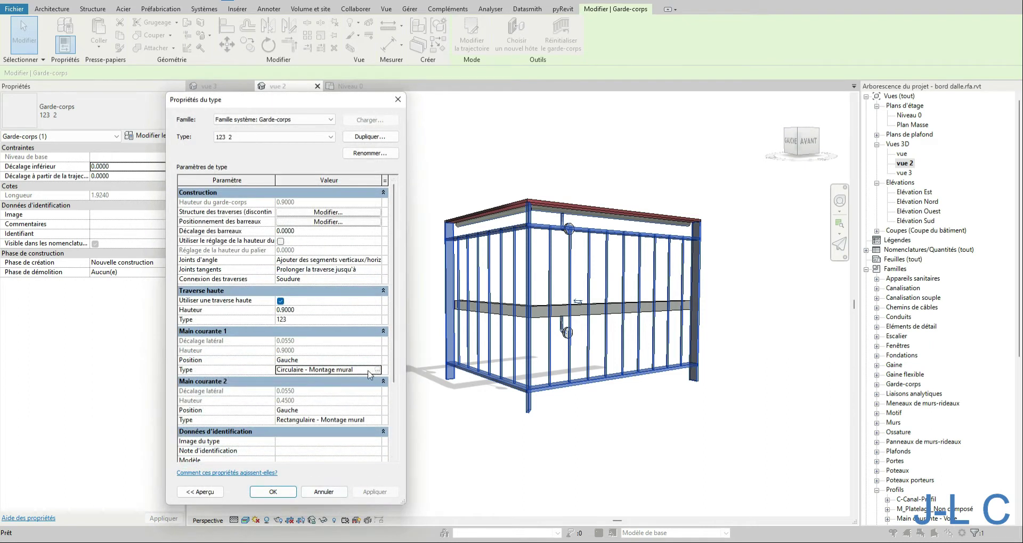
Step: Set the support family of Main courante 1's type, Circulaire - Montage mural, to Aucun(e) and confirm its type properties
left_click(367, 372)
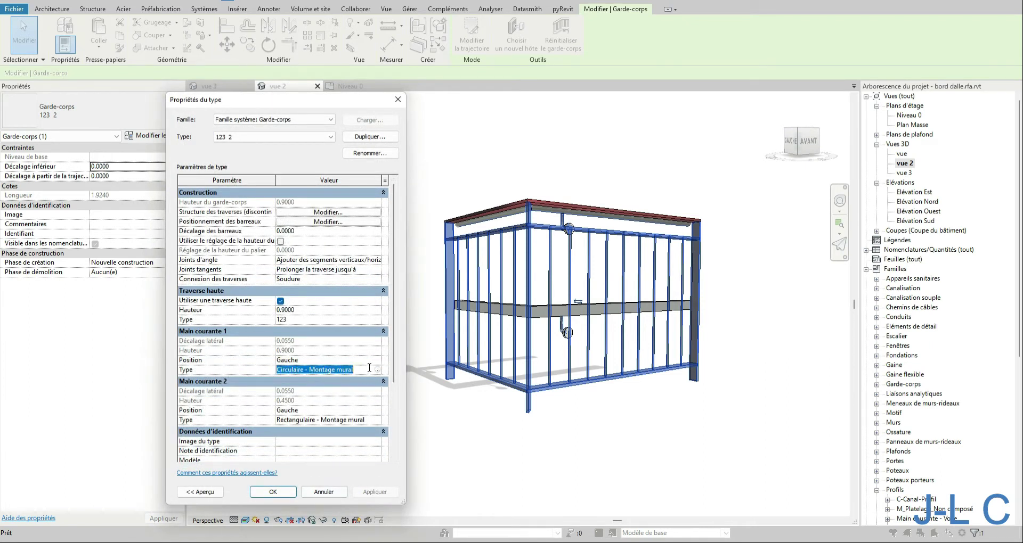
left_click(379, 370)
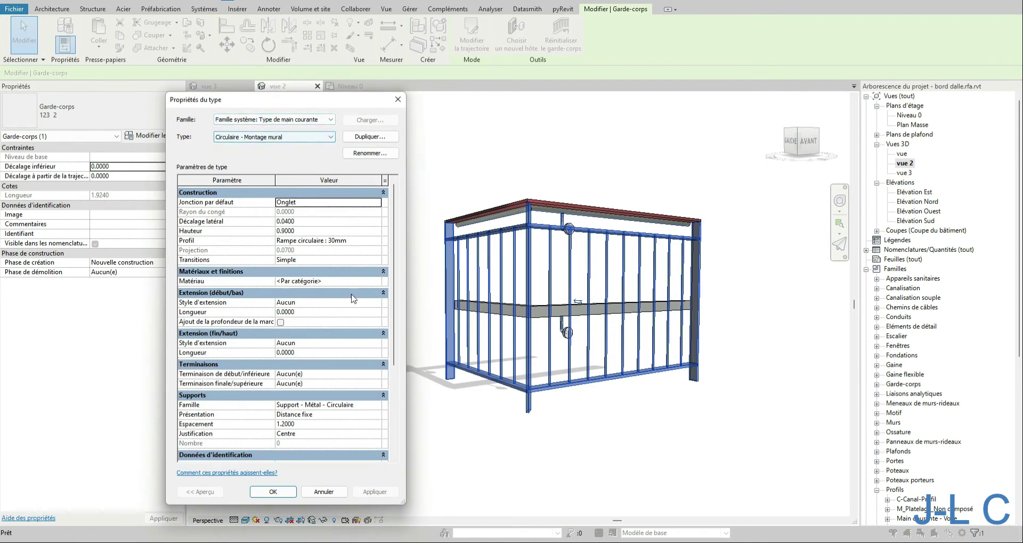
left_click(377, 406)
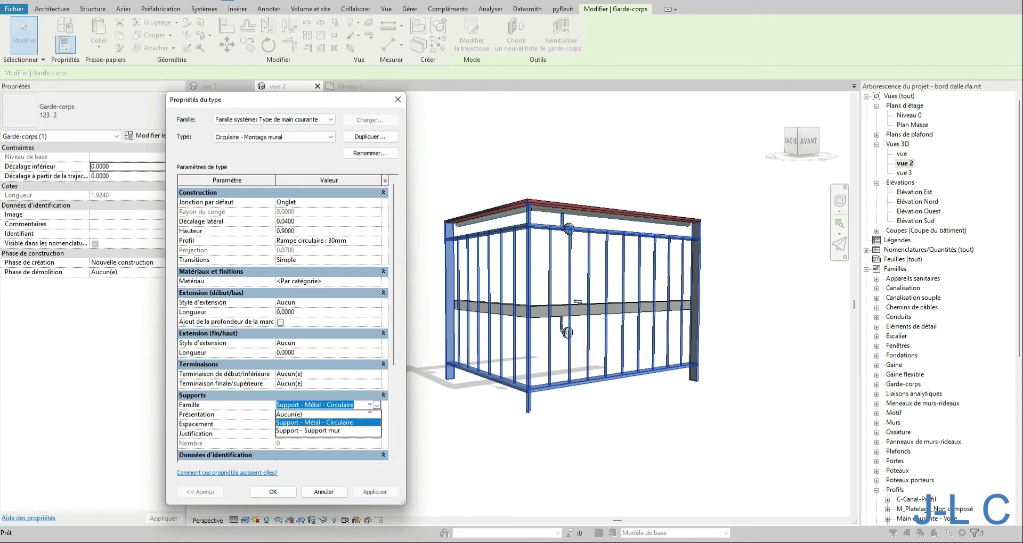
left_click(309, 417)
left_click(393, 494)
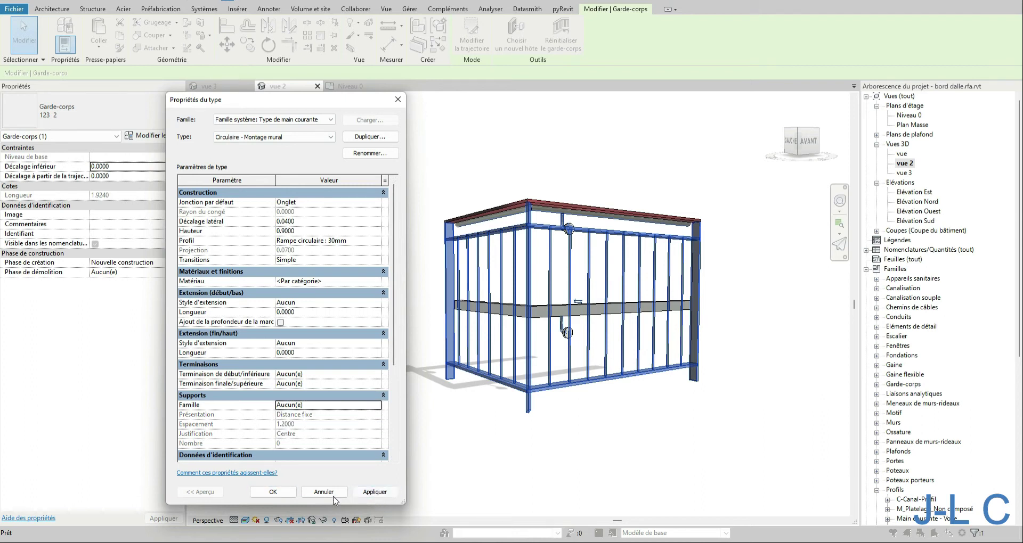
left_click(327, 492)
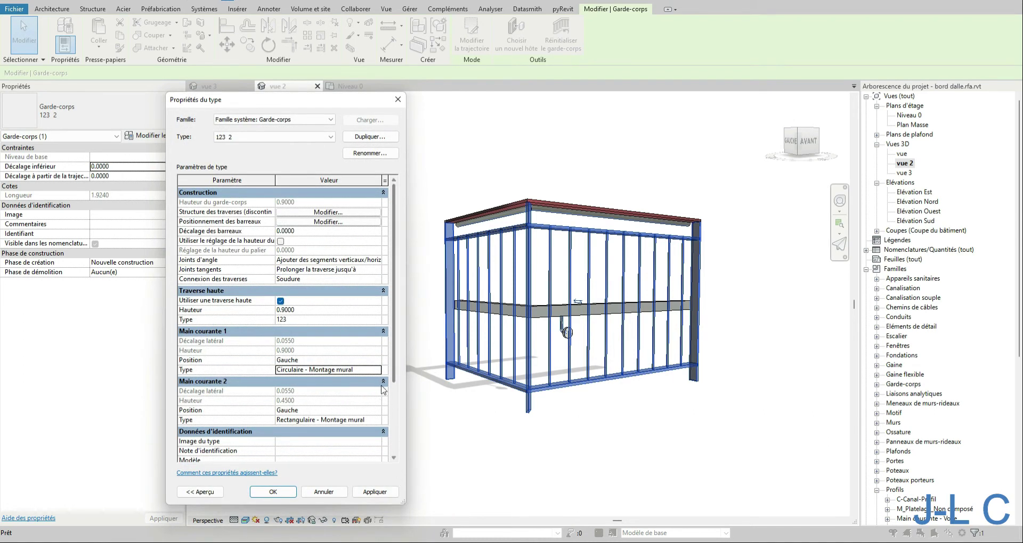
left_click(376, 370)
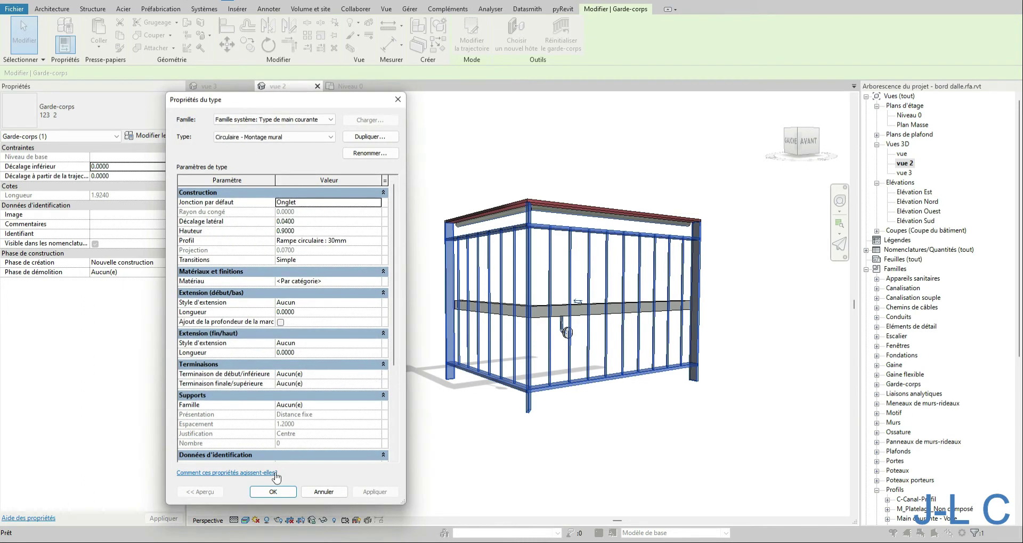
left_click(273, 492)
Step: Set the support family of Main courante 2's type, Rectangulaire - Montage mural, to Aucun(e) and confirm the railing type changes
left_click(351, 421)
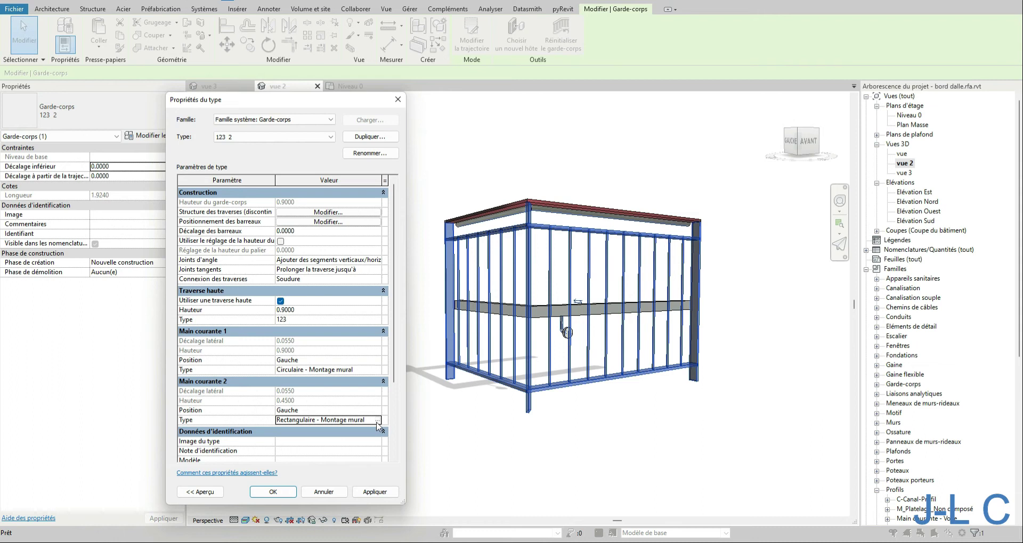
left_click(377, 421)
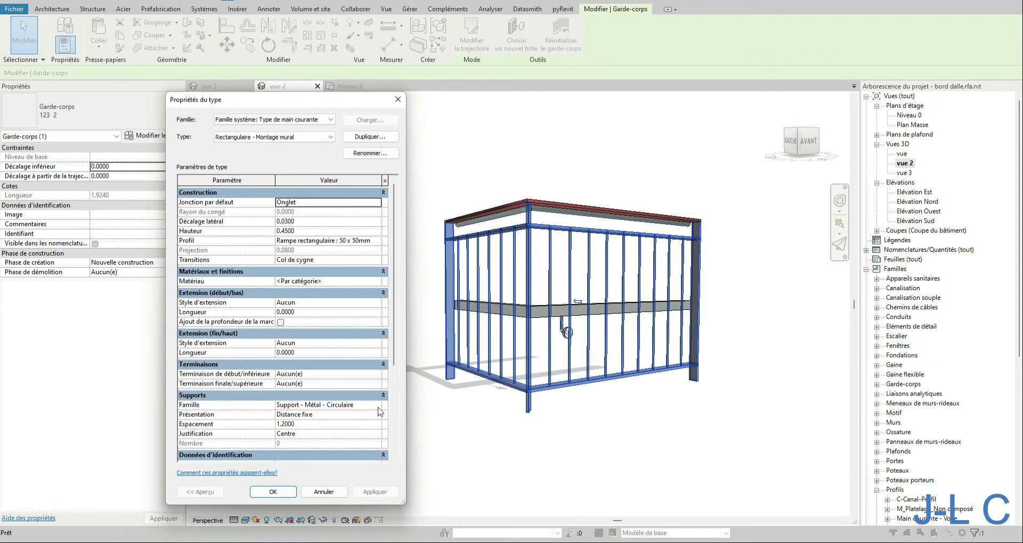
left_click(373, 406)
left_click(376, 406)
left_click(310, 415)
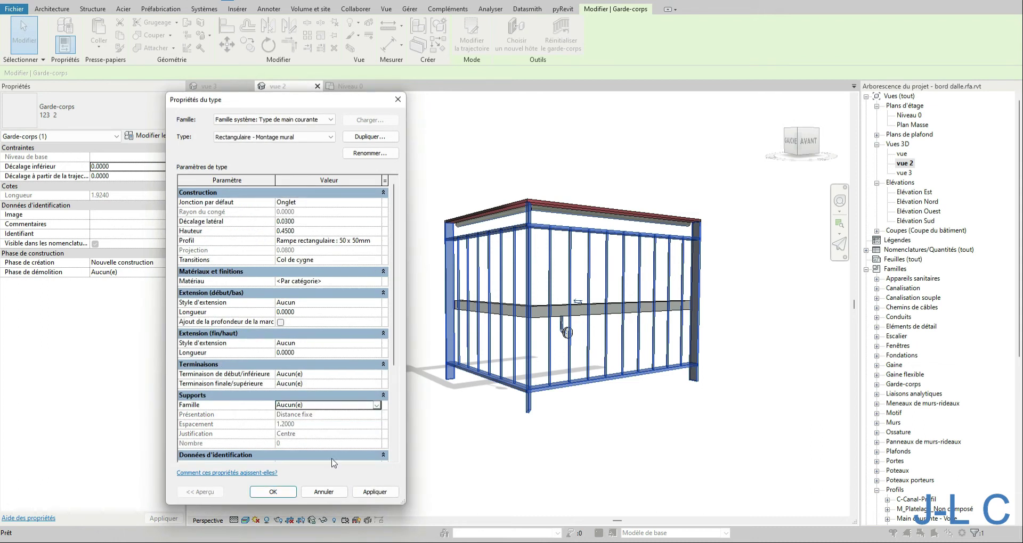
left_click(287, 495)
left_click(282, 492)
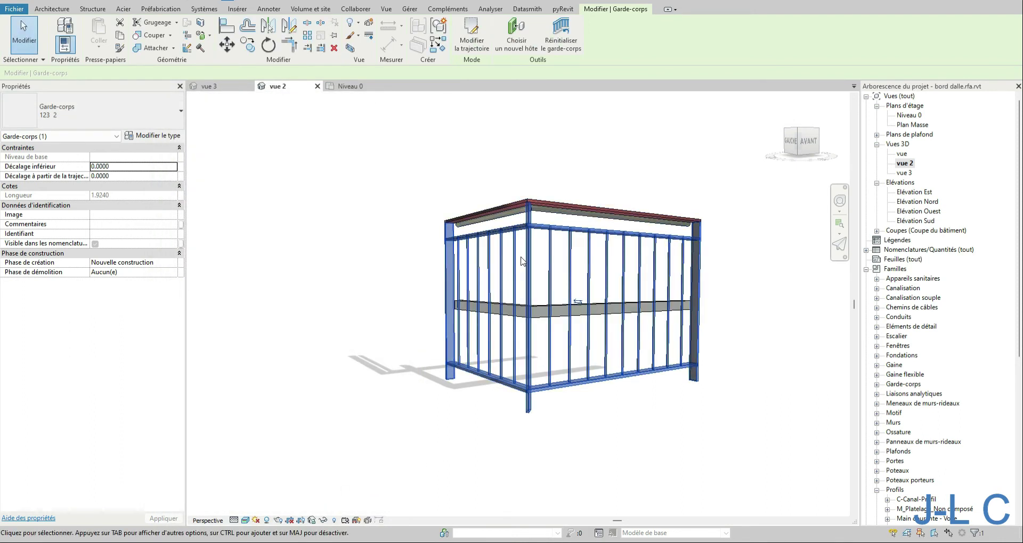
Step: Select the circular handrail beneath the top rail on its own, unpin it and delete it
left_click(496, 217)
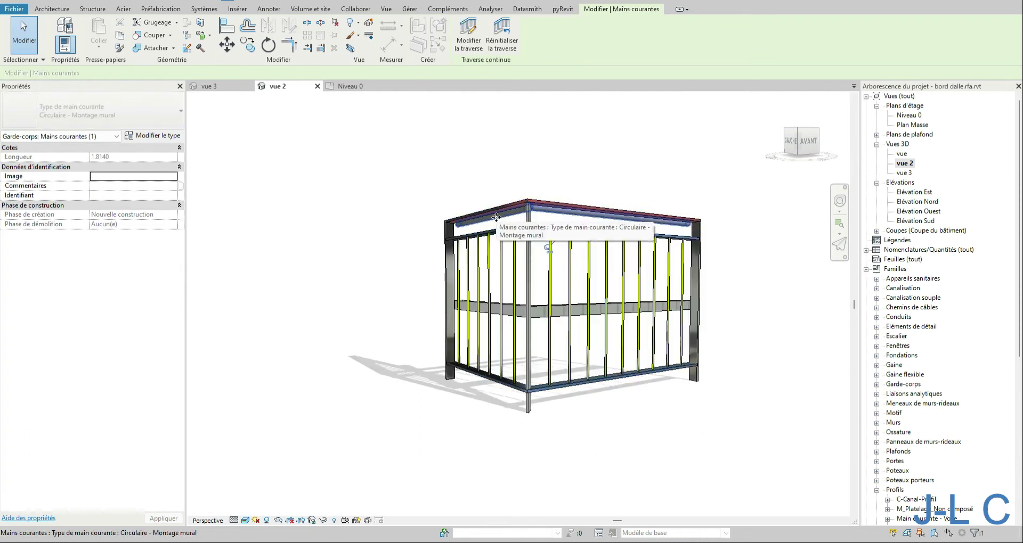
left_click(546, 253)
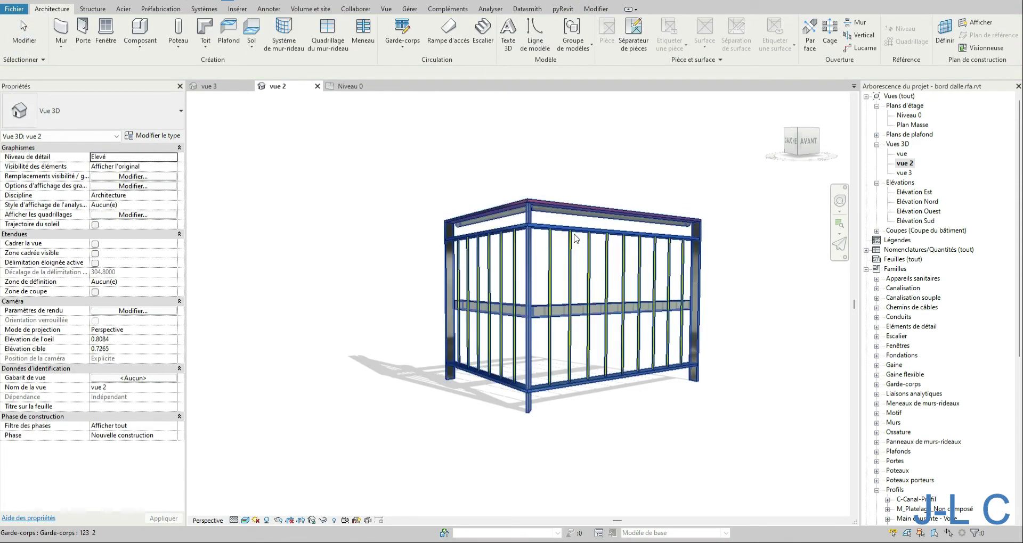
middle_click_drag(597, 237, 352, 277, "shift")
scroll(449, 250, "up", 3)
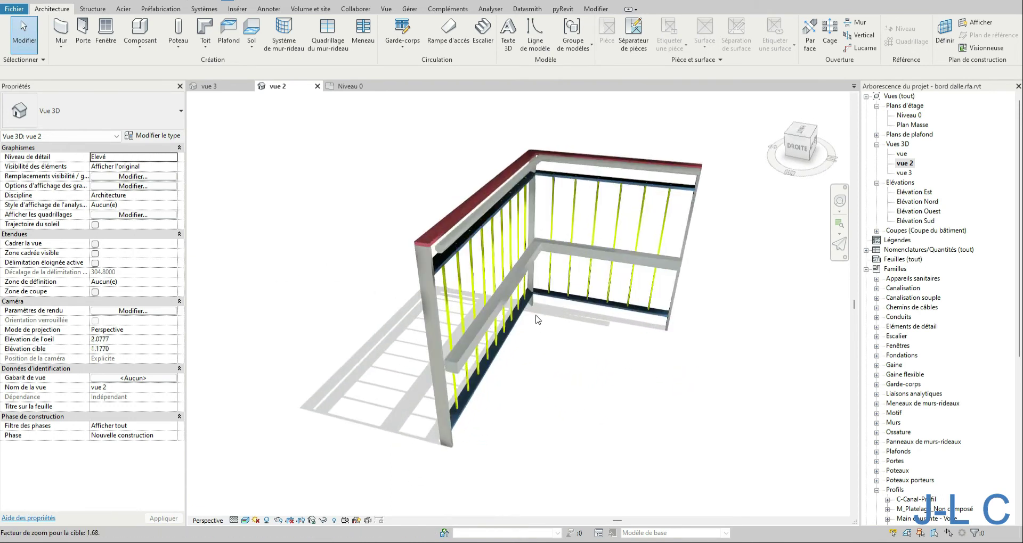
key("Tab")
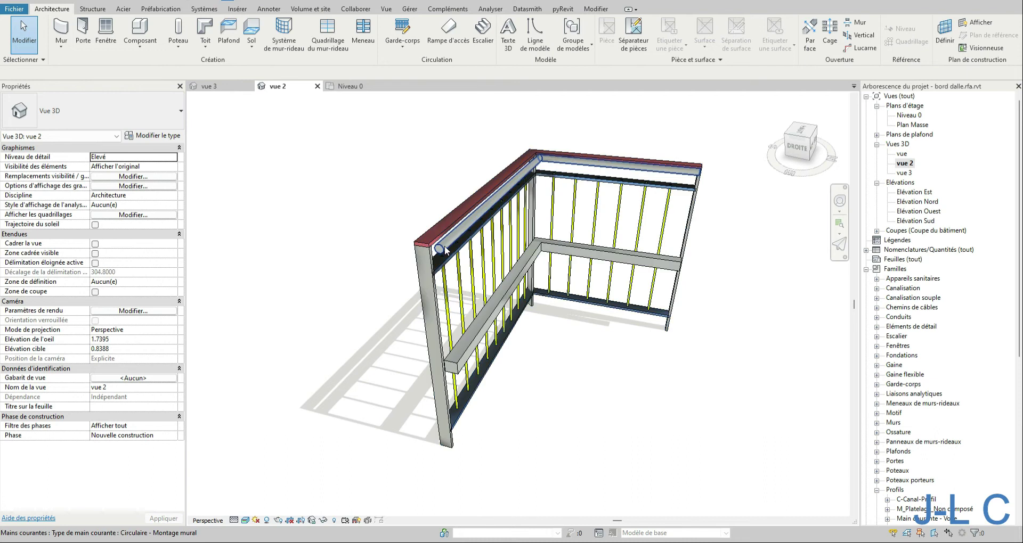
left_click(445, 251)
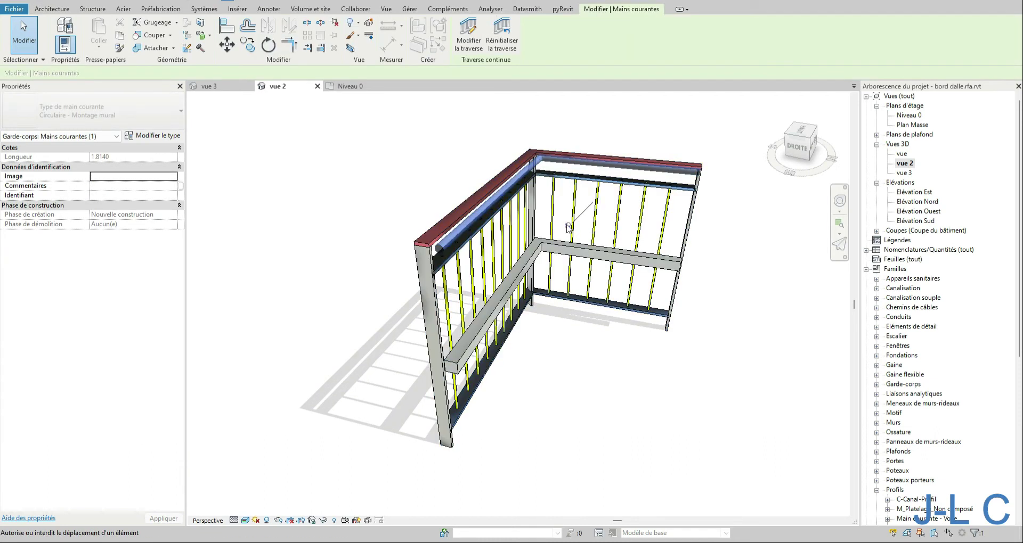
key("Escape")
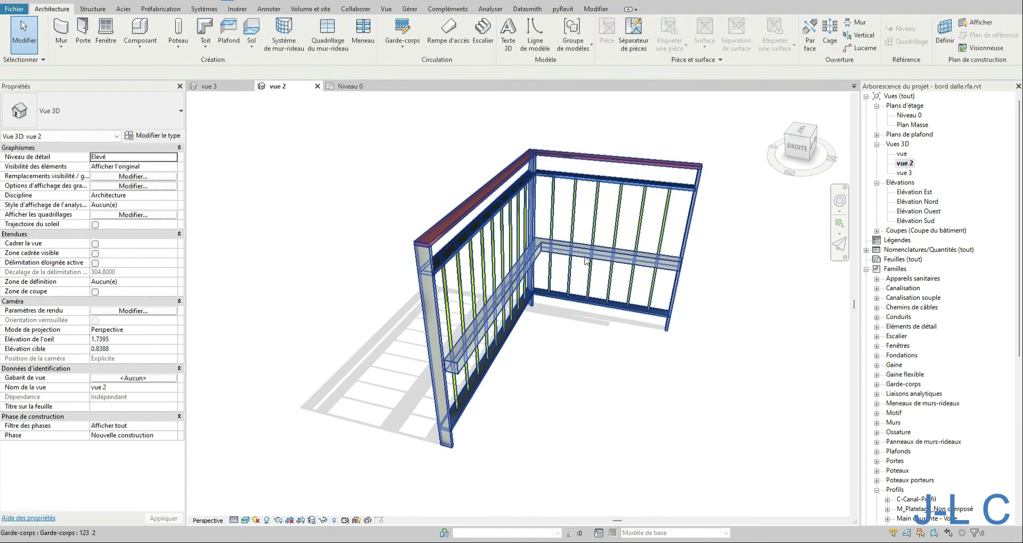
Step: Select the rectangular handrail at mid-height on its own, unpin it and delete it
key("Tab")
left_click(522, 277)
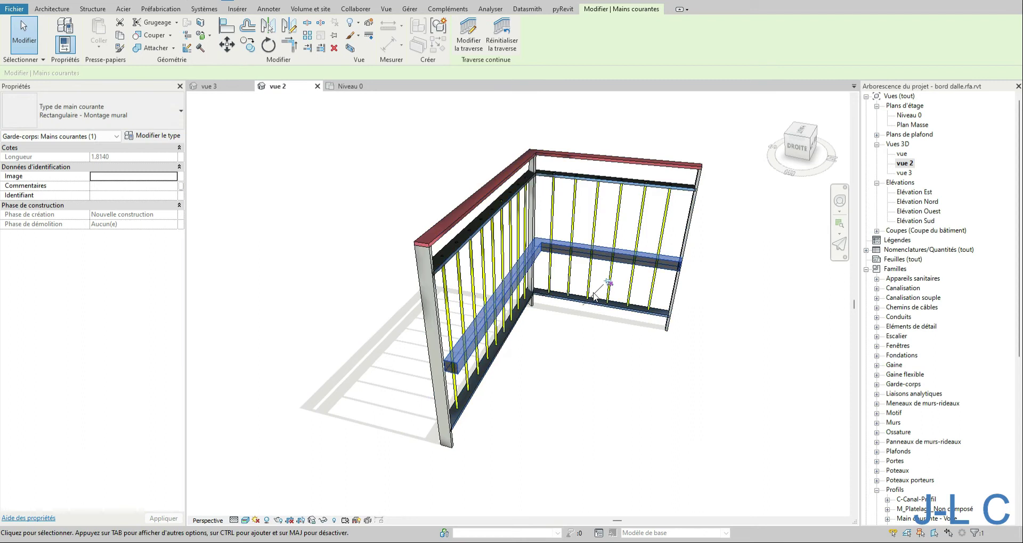
key("Escape")
Step: In the railing's type properties, set the position of both Main courante 1 and Main courante 2 to Aucune and apply
middle_click_drag(500, 276, 879, 240, "shift")
scroll(742, 240, "down", 5)
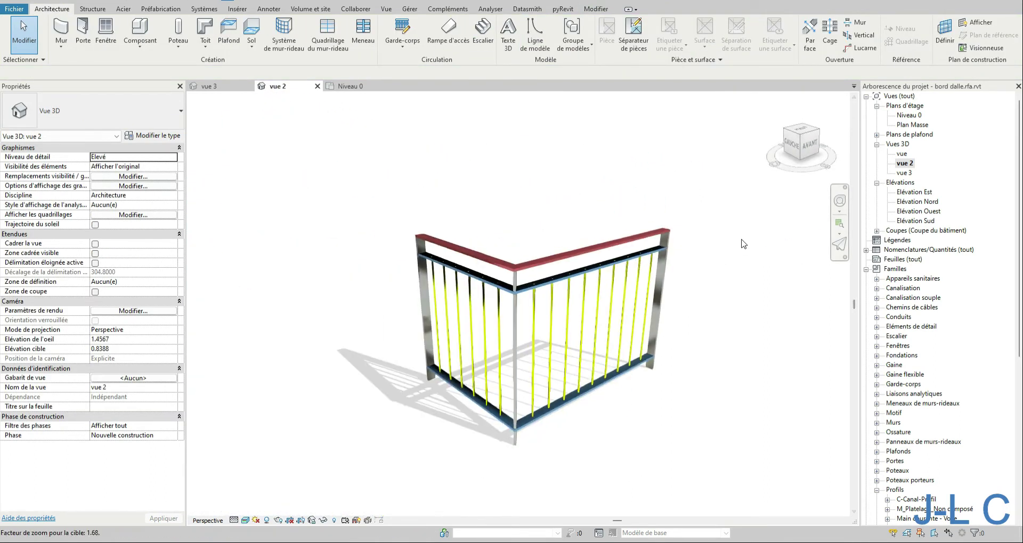
middle_click_drag(647, 267, 619, 258, "shift")
scroll(619, 258, "up", 3)
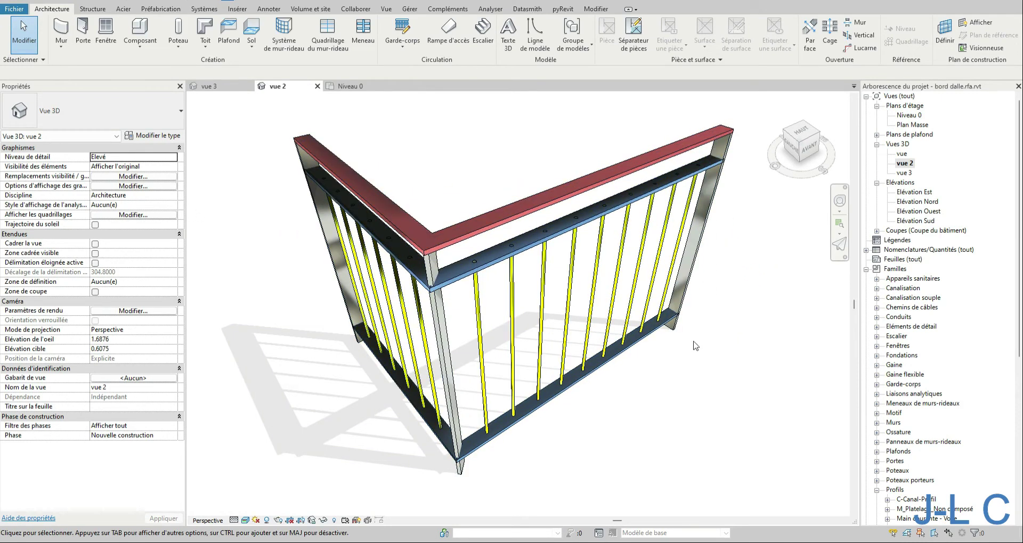
middle_click_drag(667, 284, 794, 335, "shift")
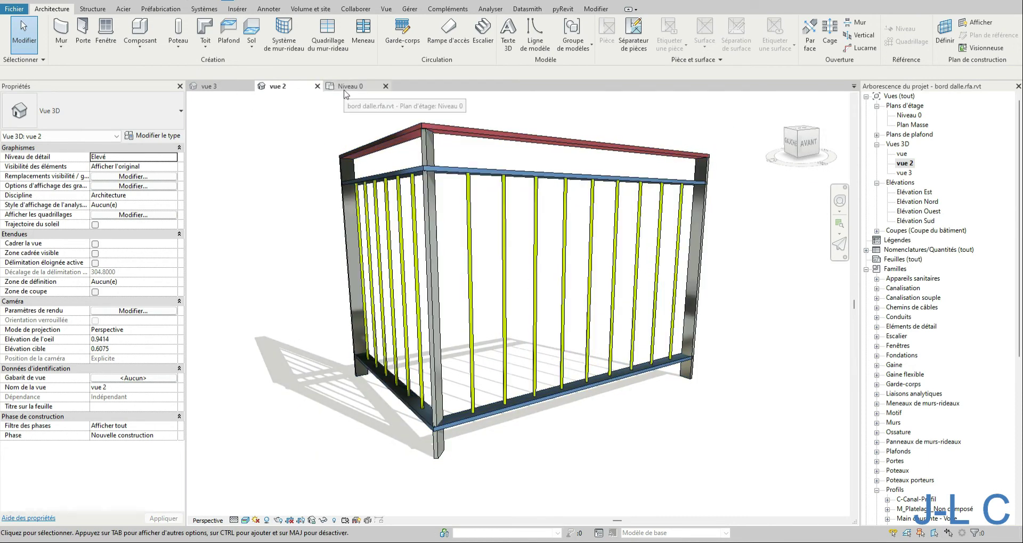
left_click(426, 140)
left_click(152, 135)
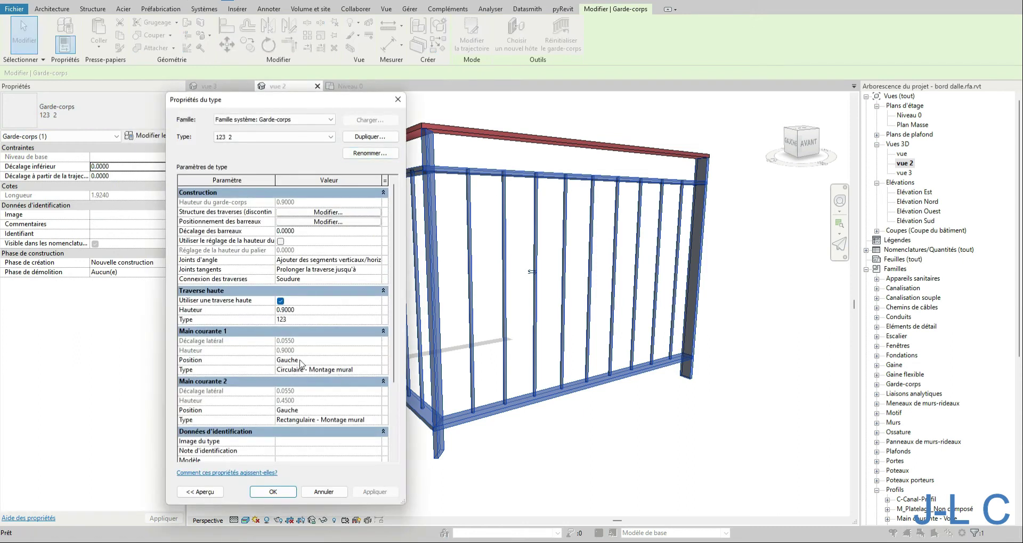
left_click(380, 361)
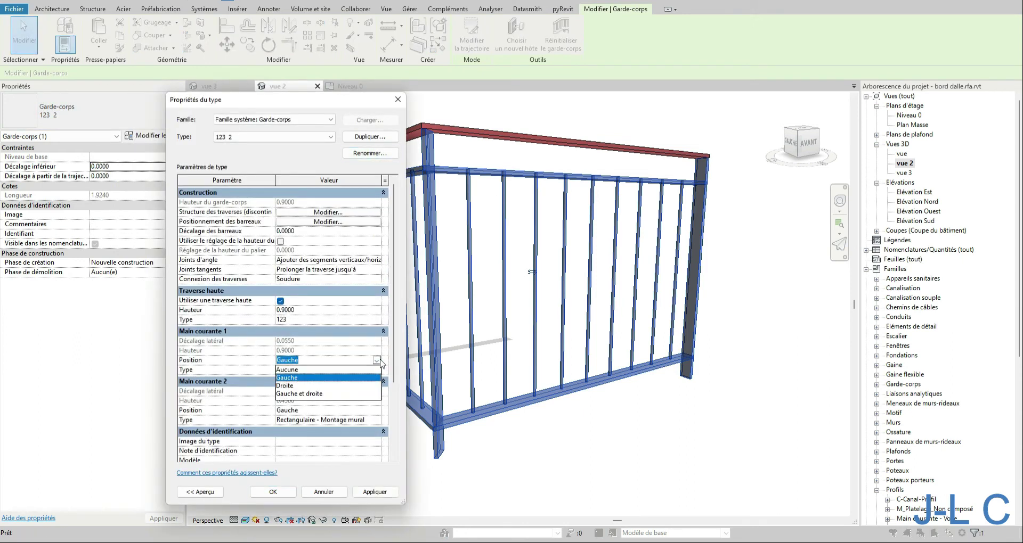
left_click(316, 369)
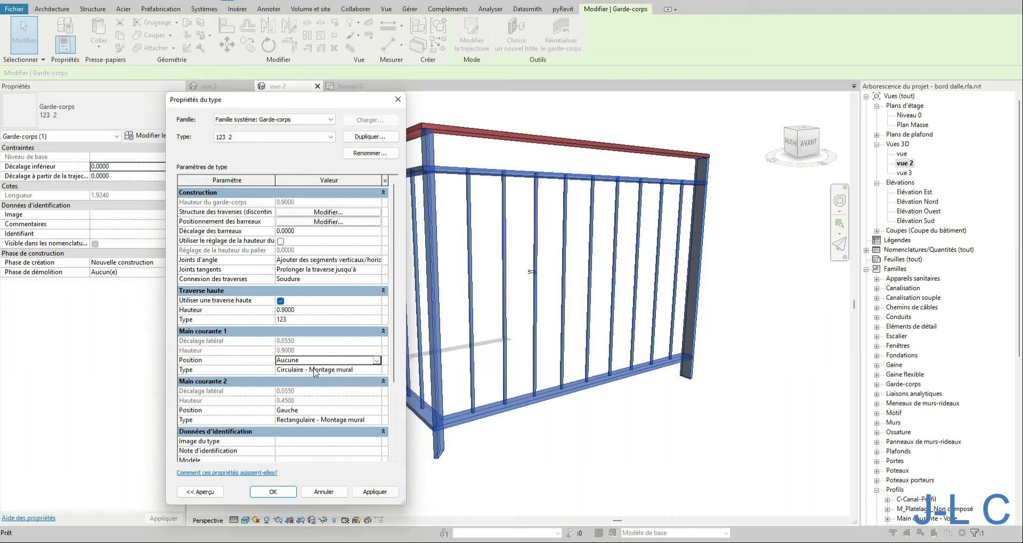
left_click(376, 410)
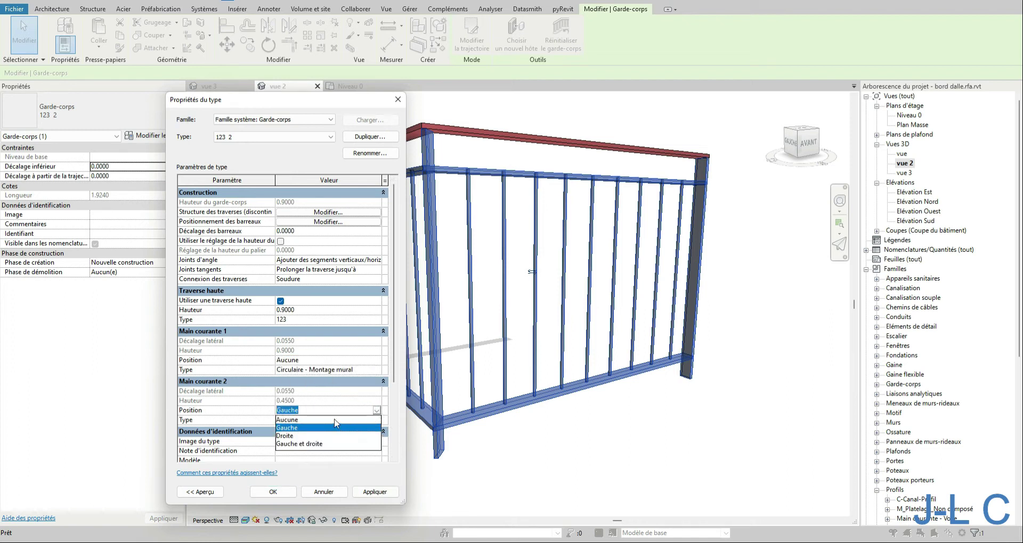
left_click(332, 419)
left_click(376, 492)
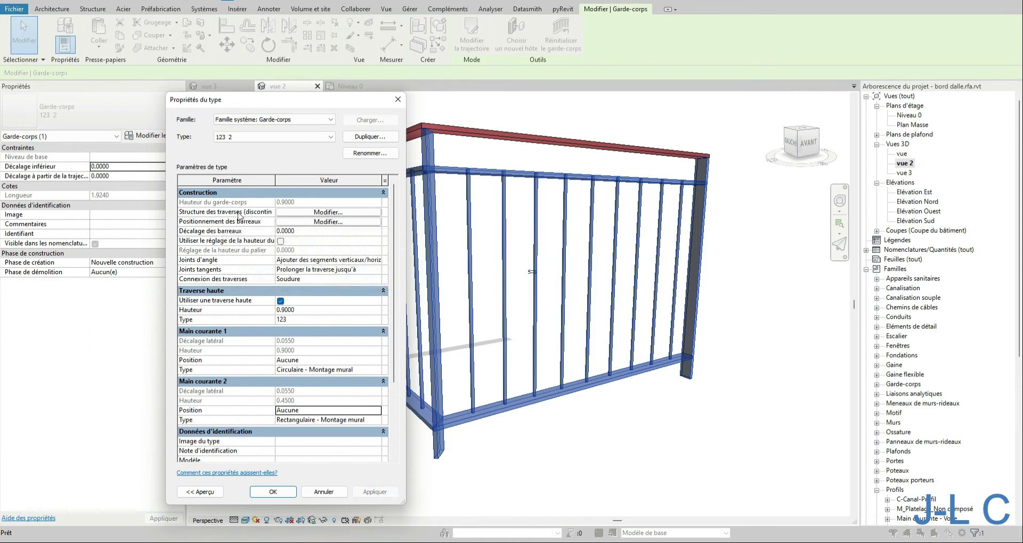
Step: Open the discontinuous rail structure for editing, show its preview beside the rail list and set the preview to Elévation: Avant
left_click(300, 214)
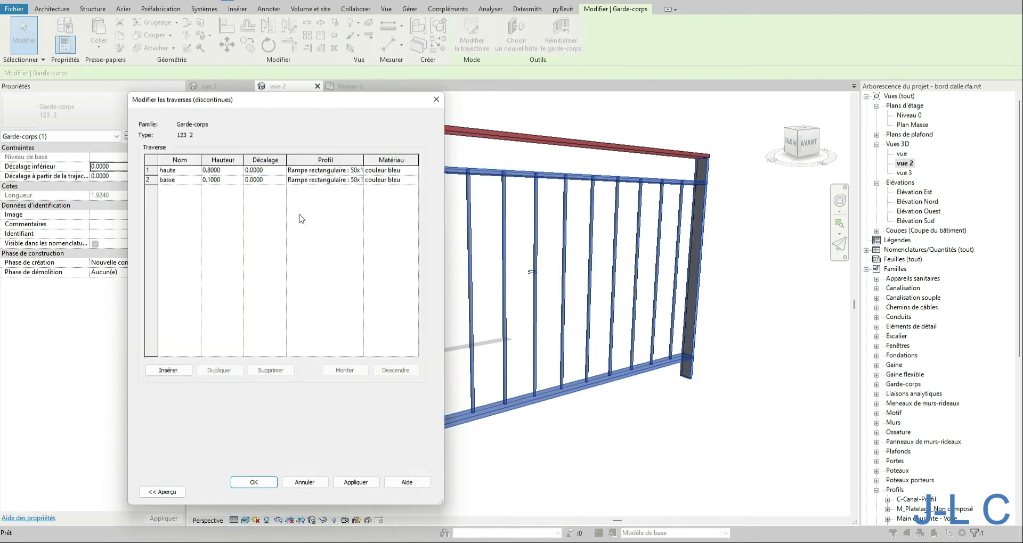
left_click(180, 180)
left_click(161, 492)
left_click_drag(357, 97, 750, 86)
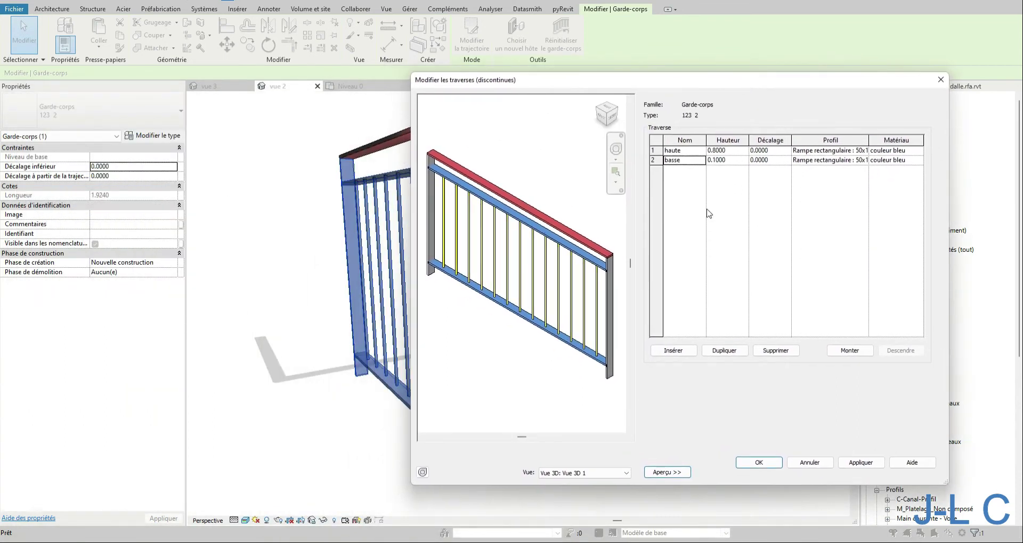
left_click(589, 473)
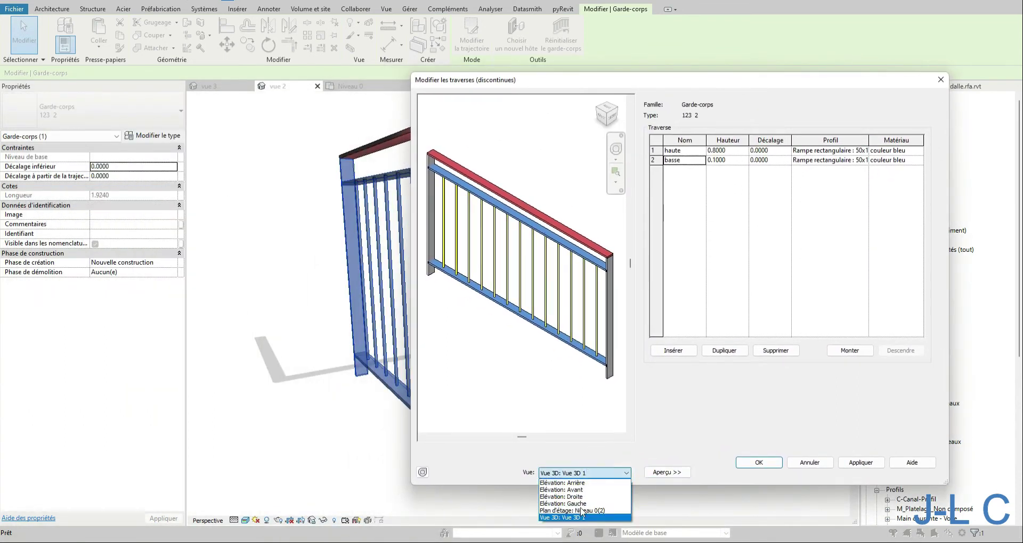
left_click(565, 490)
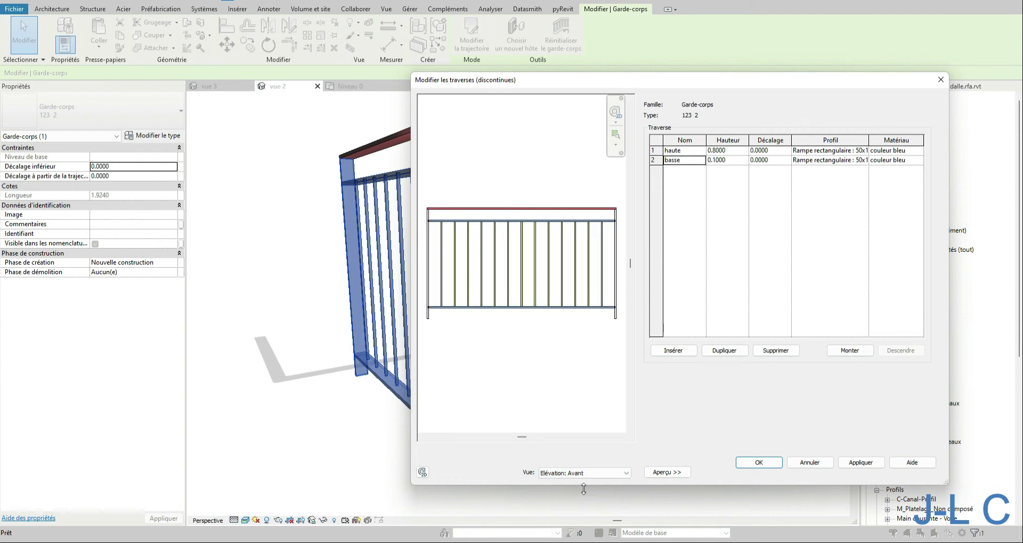
Step: Highlight the basse rail in the front elevation preview and inspect the rails up close
left_click(664, 161)
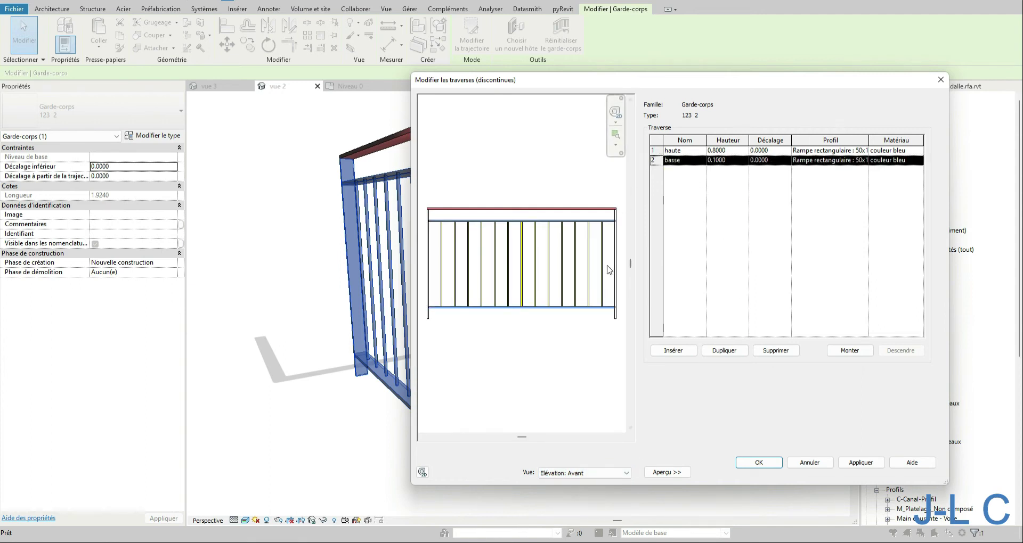
scroll(621, 241, "up", 2)
scroll(623, 379, "up", 1)
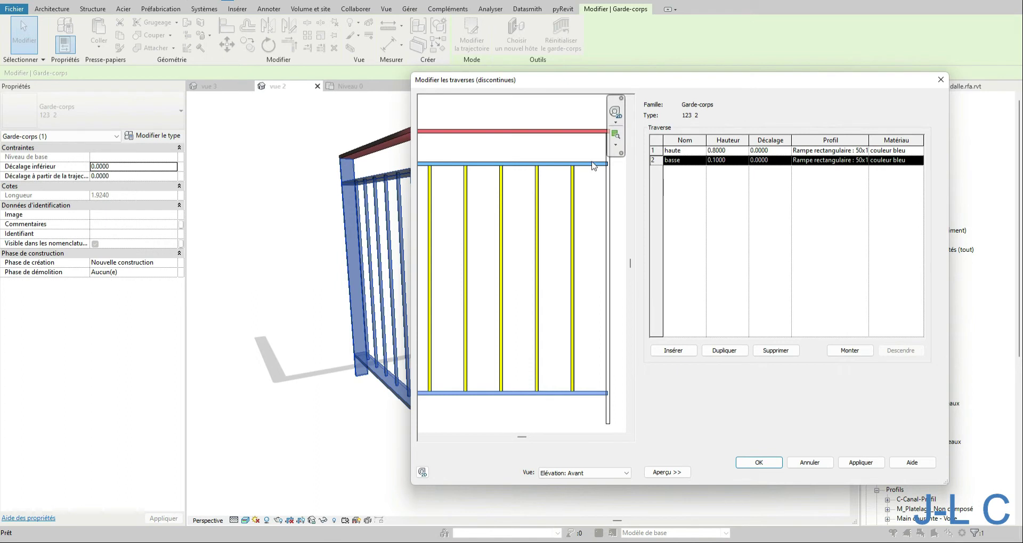
Step: Highlight the haute rail, choose Rampe rectangulaire : 50x12 as its profile and confirm the rail structure
left_click(655, 151)
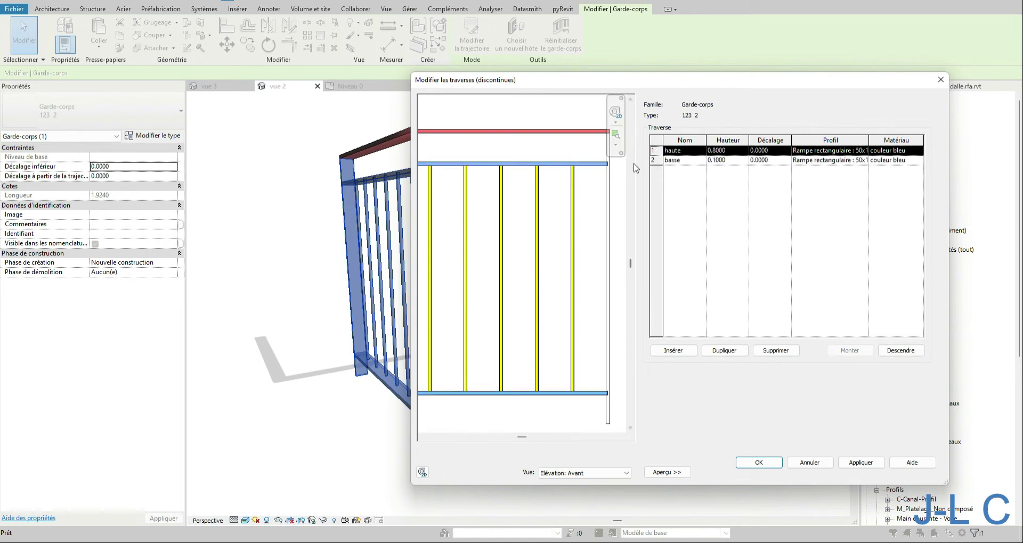
scroll(483, 221, "down", 1)
scroll(605, 236, "down", 1)
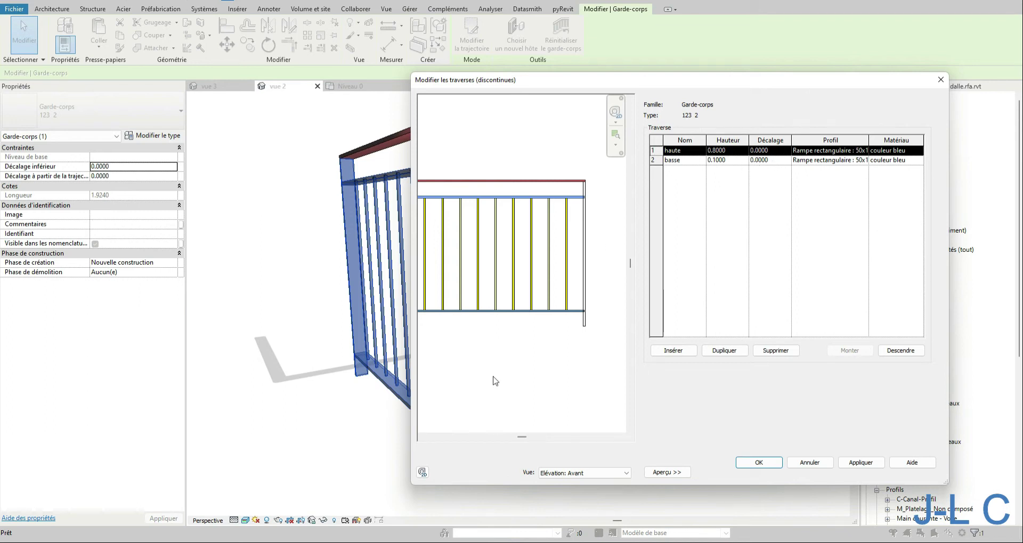
left_click(864, 151)
left_click(865, 152)
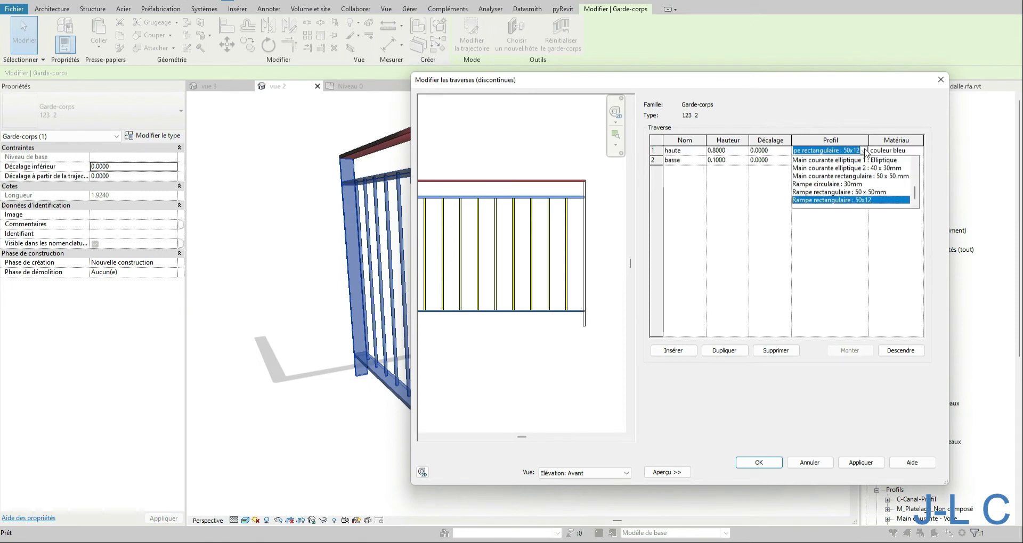
left_click(813, 204)
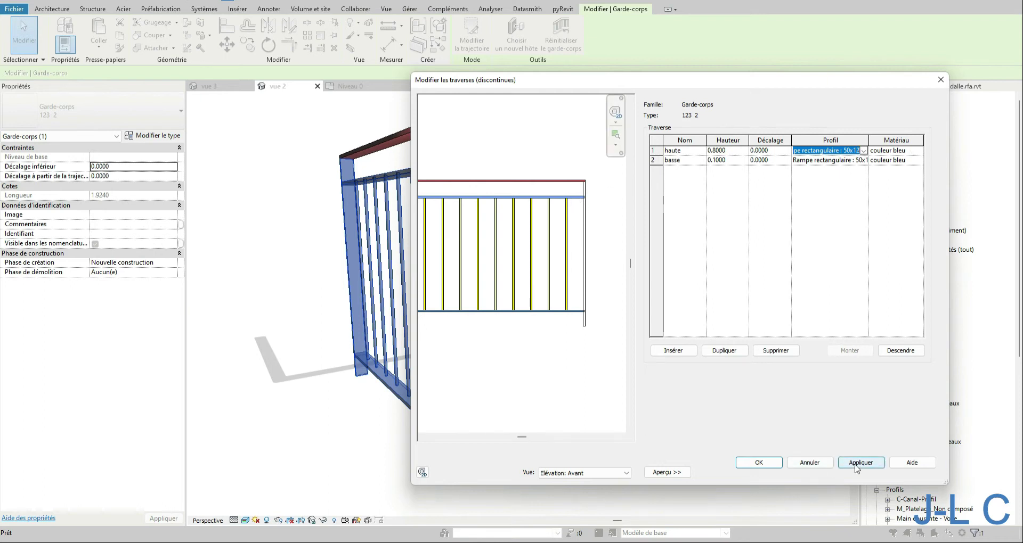
left_click(754, 463)
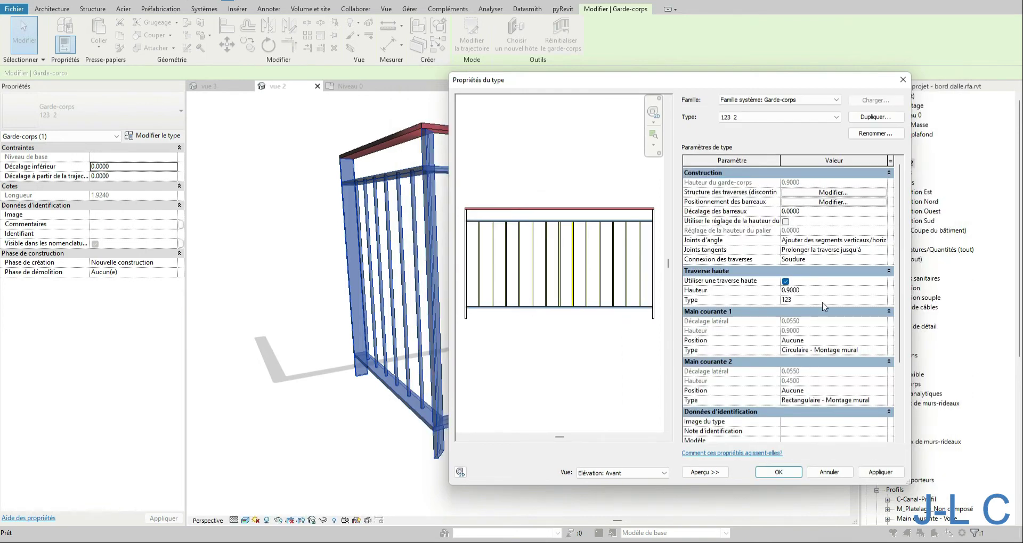
Step: Open the railing type's baluster placement for editing and highlight the circular baluster row in the main pattern
left_click(814, 203)
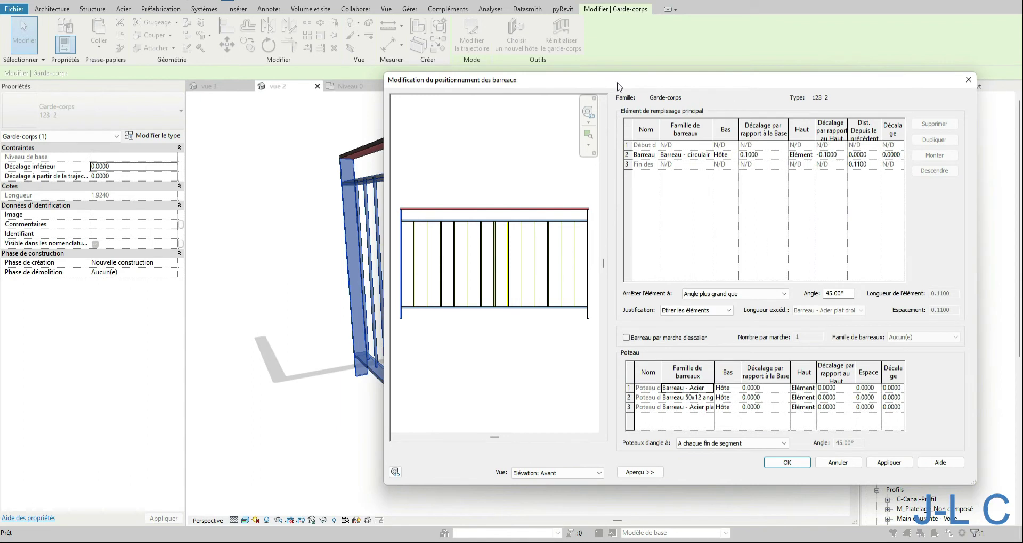
left_click_drag(618, 83, 571, 65)
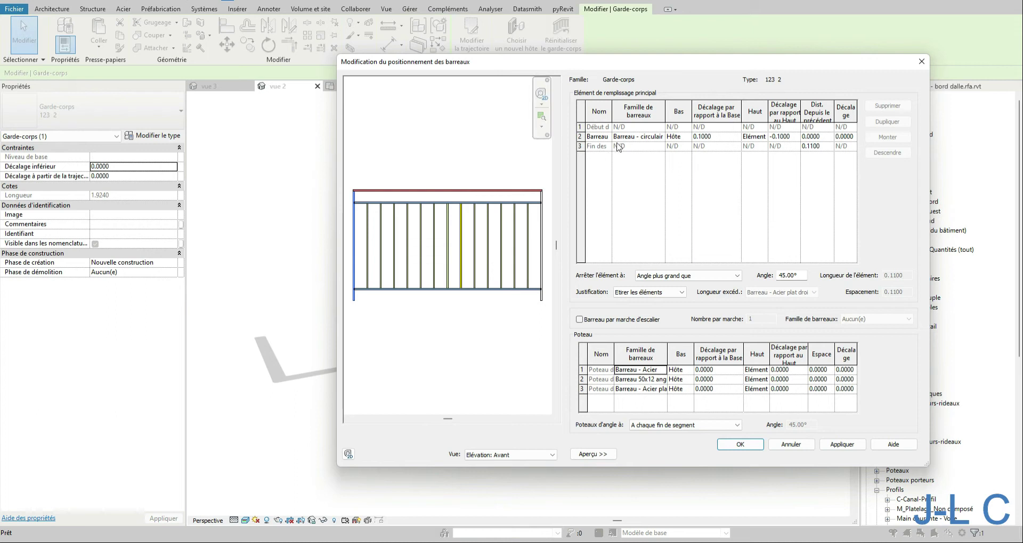
left_click(580, 136)
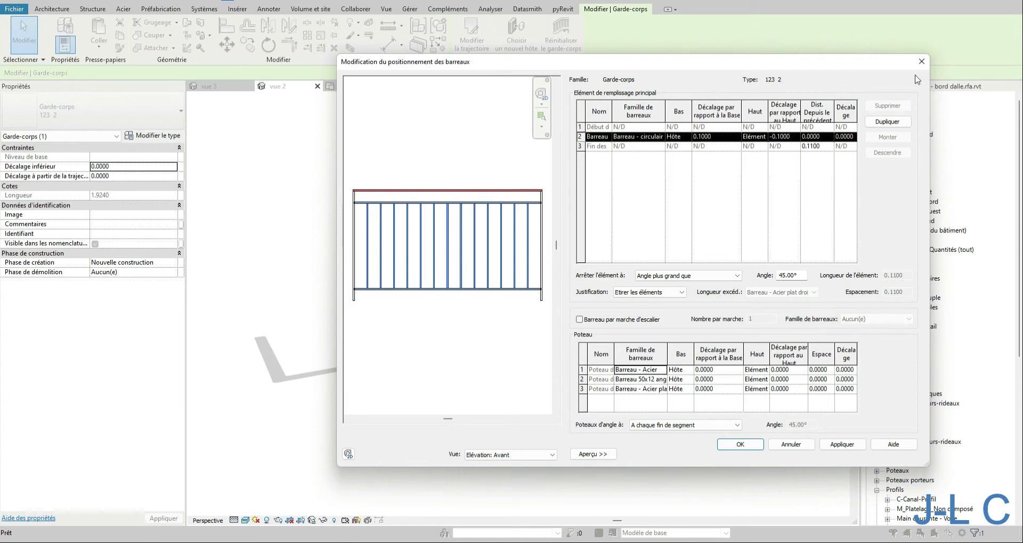
Step: Duplicate the circular baluster row seven times and view the top host options for the first row
left_click(886, 122)
left_click(886, 122)
left_click(885, 122)
left_click(885, 122)
left_click(886, 122)
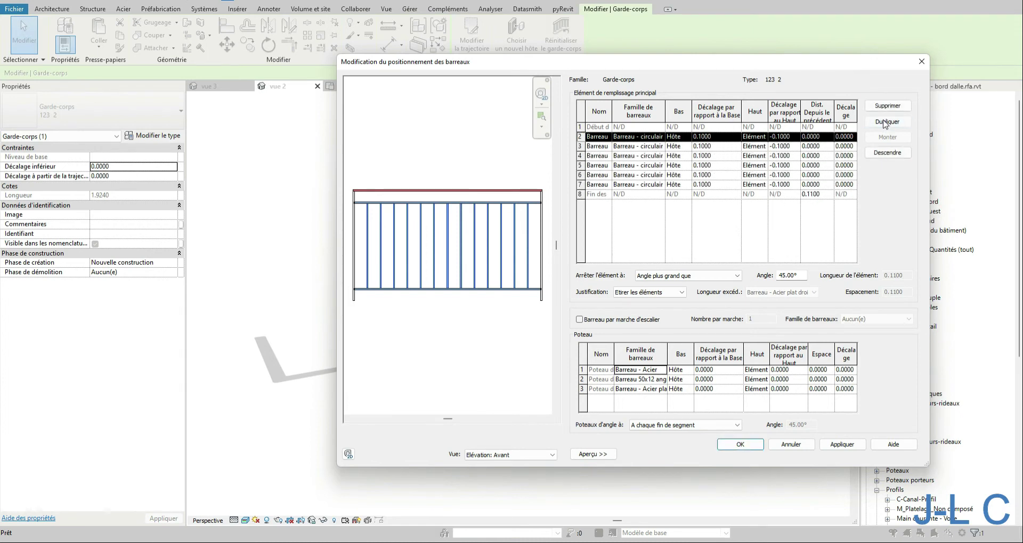
left_click(886, 122)
left_click(886, 122)
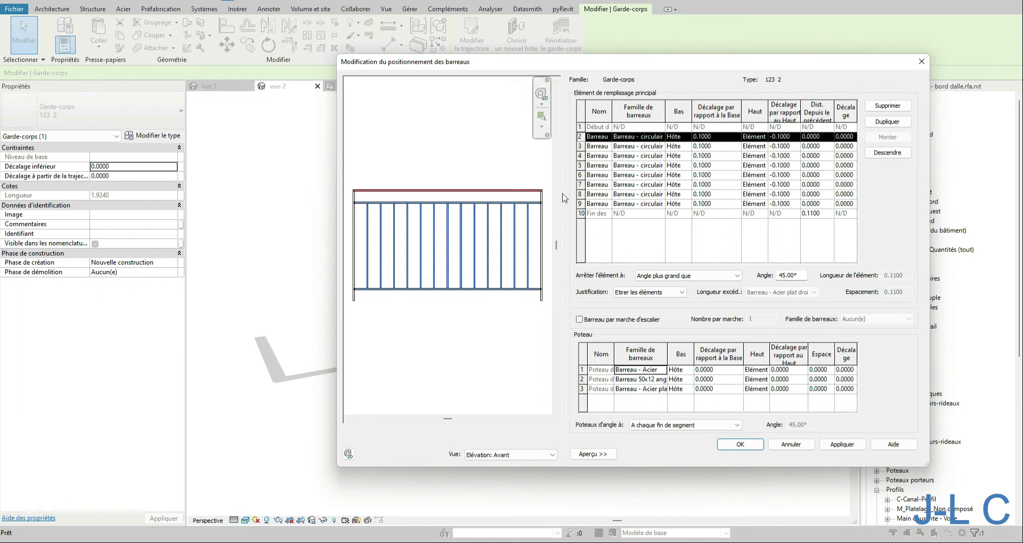
left_click(764, 138)
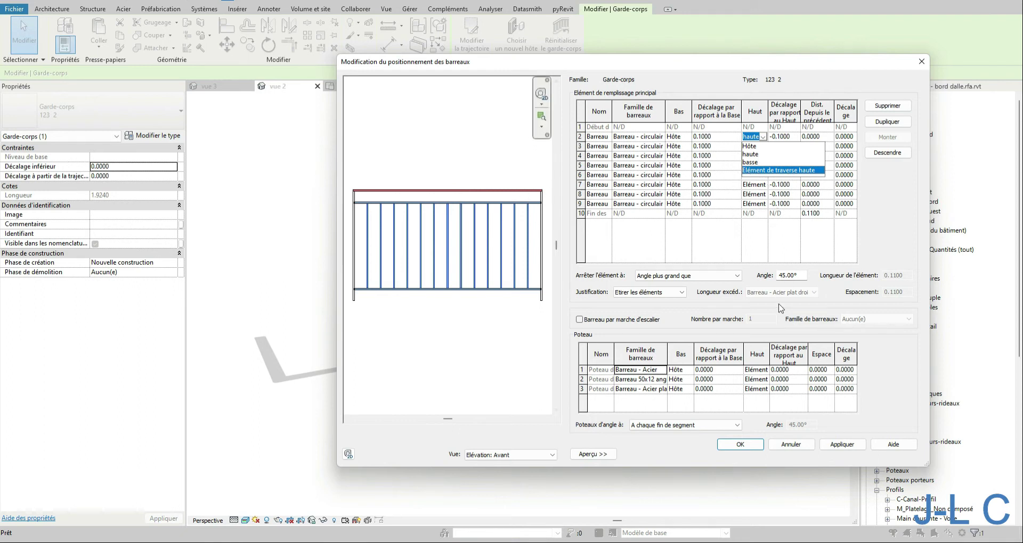
left_click(767, 265)
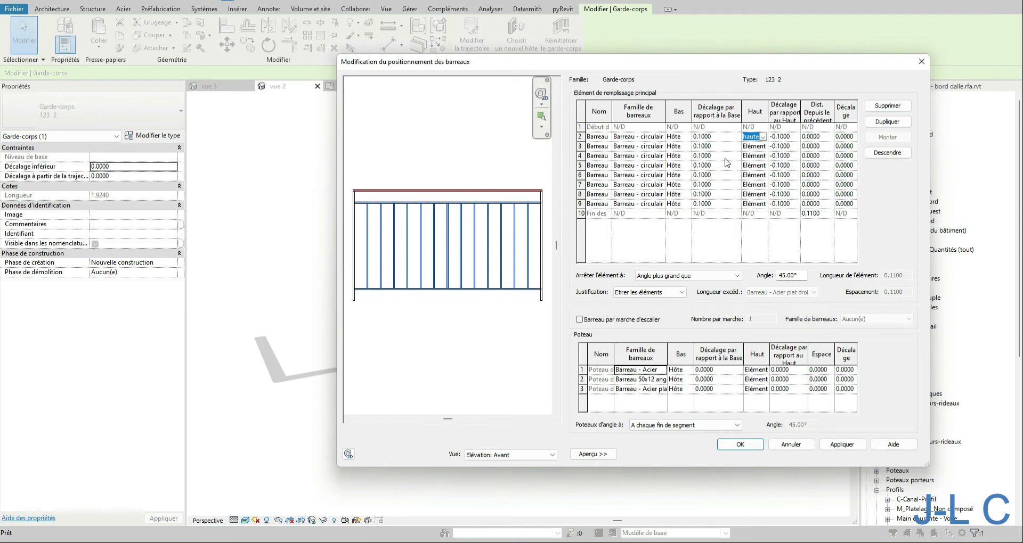
Step: Delete the seven duplicated baluster rows so that a single circular baluster remains in the main pattern
left_click(581, 137)
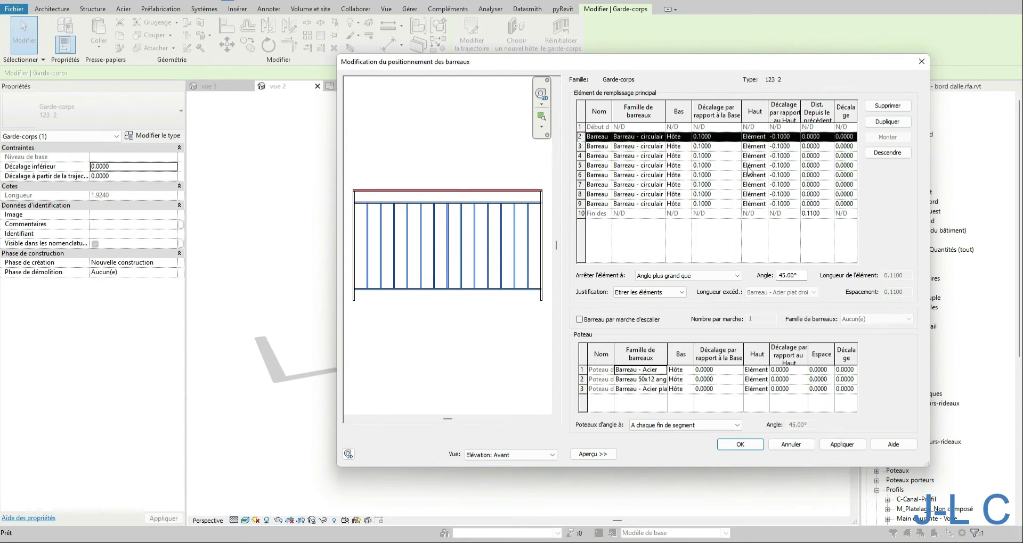
left_click(887, 106)
left_click(886, 106)
left_click(887, 106)
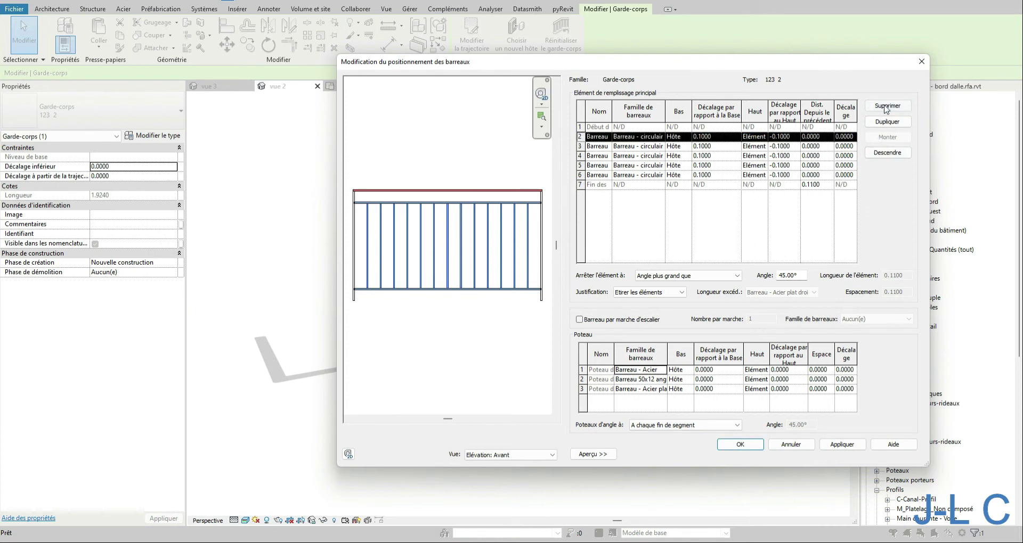
left_click(887, 106)
left_click(887, 106)
left_click(887, 106)
left_click(886, 105)
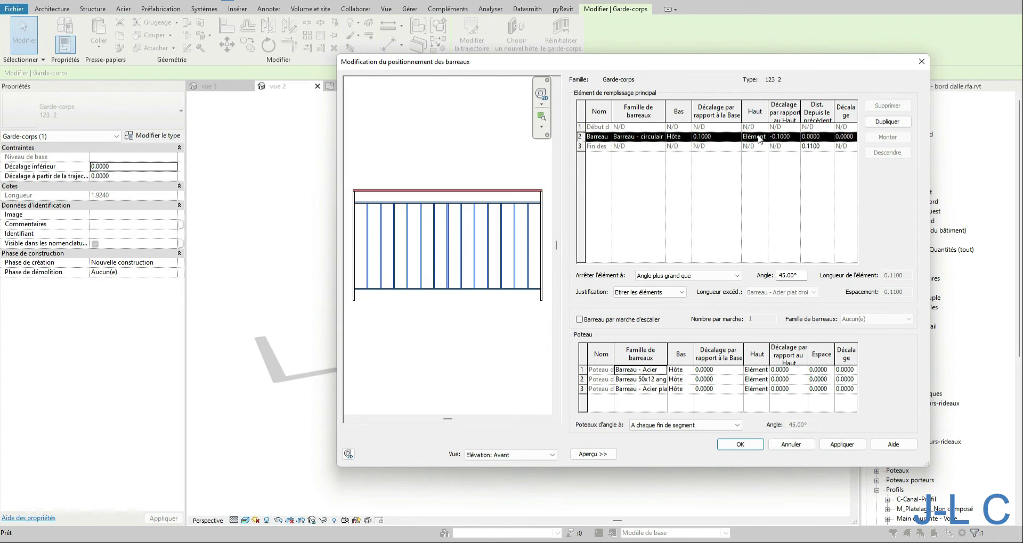
Step: Set the circular baluster's top offset to -0.12 and confirm the baluster placement and type properties
left_click(781, 138)
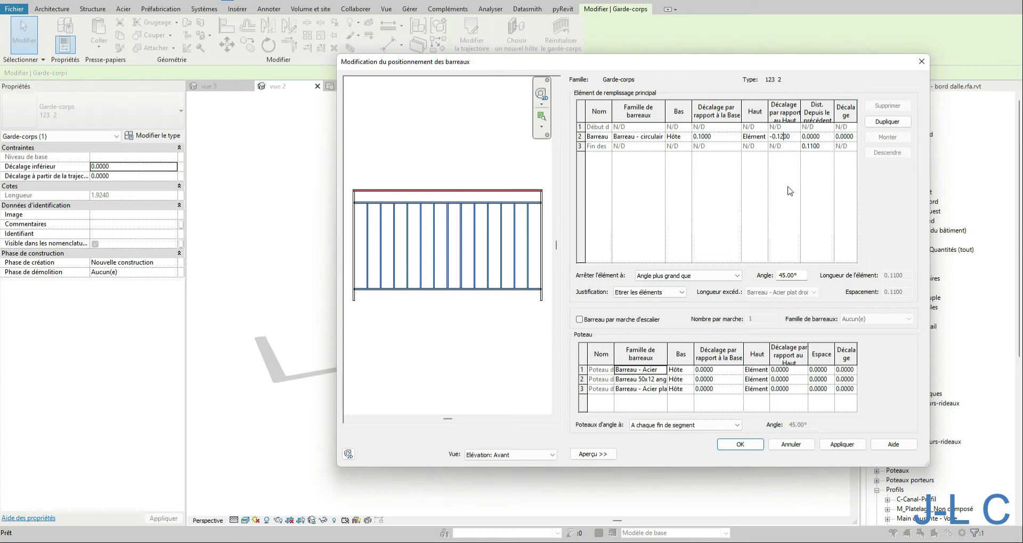
left_click(748, 444)
left_click(751, 454)
Step: Examine the baluster tops against the blue upper rail from close up in the 3D view
middle_click_drag(657, 259, 613, 282, "shift")
scroll(478, 260, "up", 3)
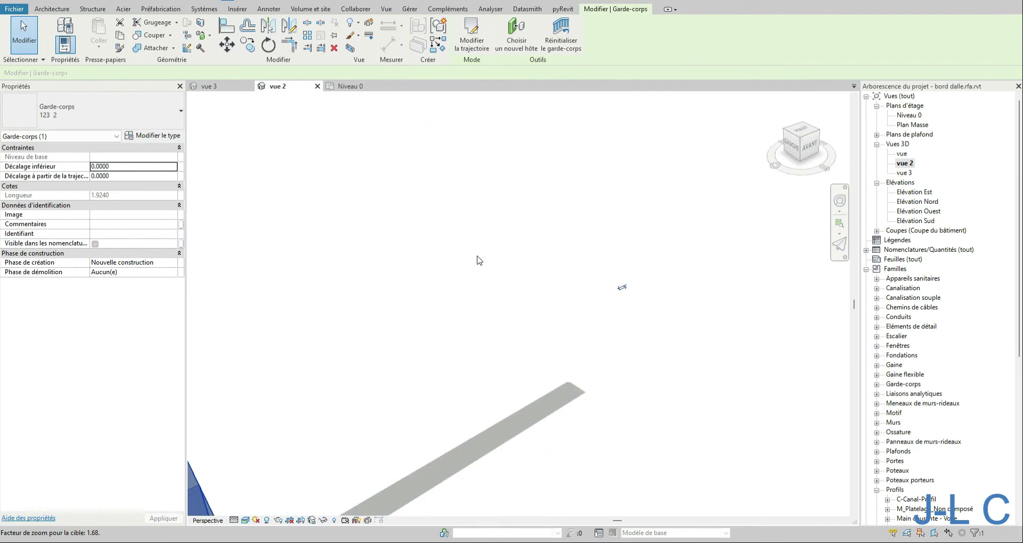
scroll(565, 285, "down", 4)
scroll(648, 286, "up", 3)
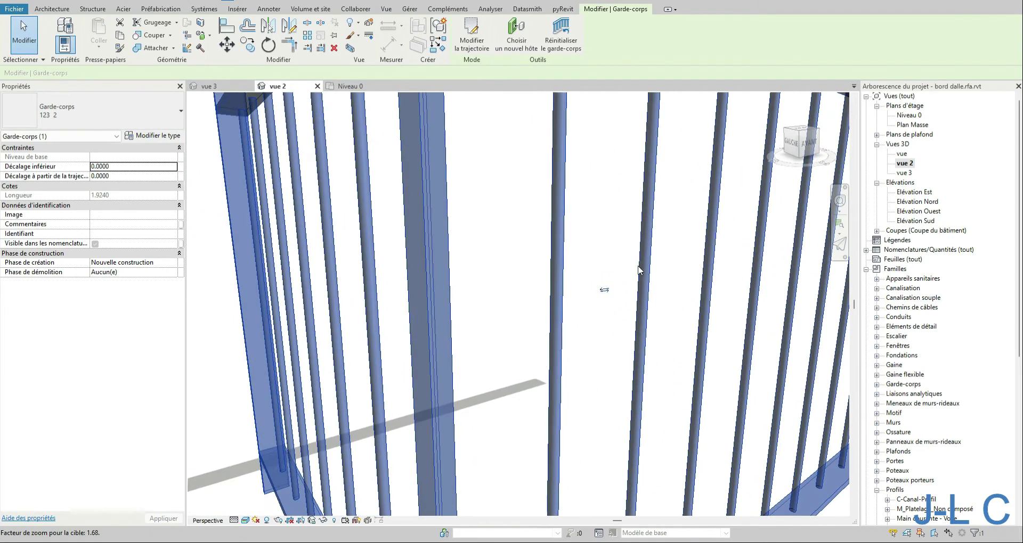
scroll(542, 323, "down", 4)
scroll(553, 305, "up", 2)
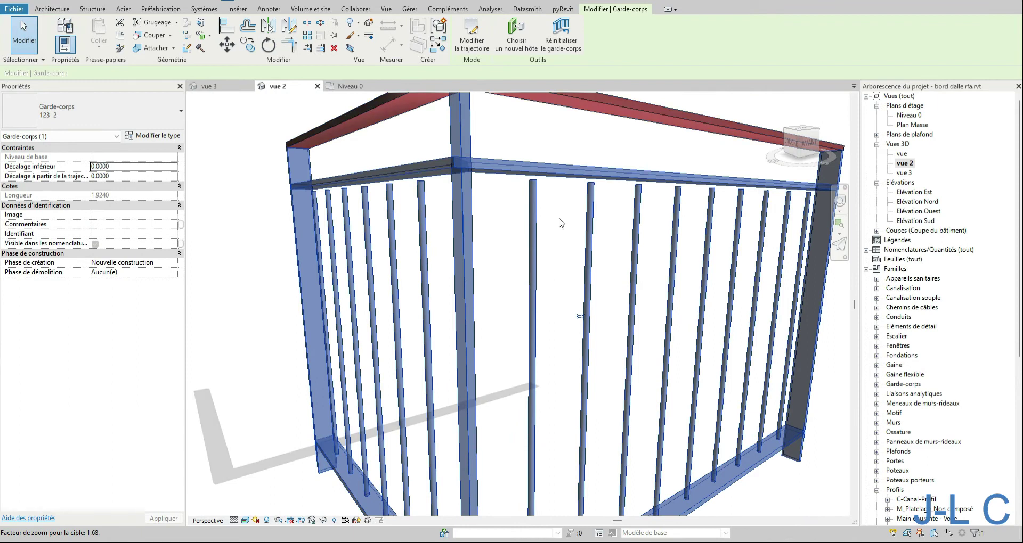
scroll(561, 223, "up", 2)
scroll(533, 217, "down", 3)
middle_click_drag(499, 202, 494, 197)
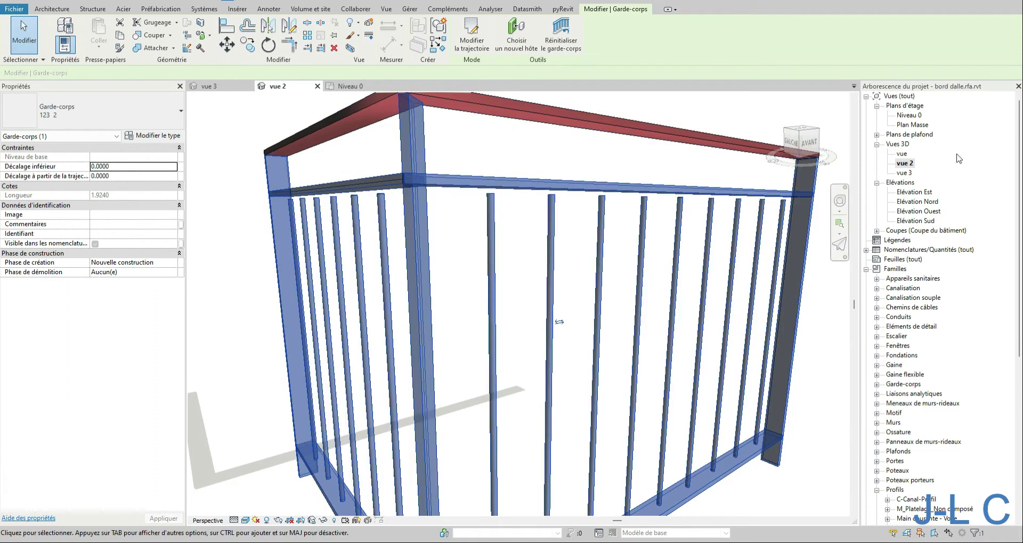
Step: Open the Elévation Sud view and measure the vertical distance from a baluster's top to the underside of the red top rail
double_click(916, 220)
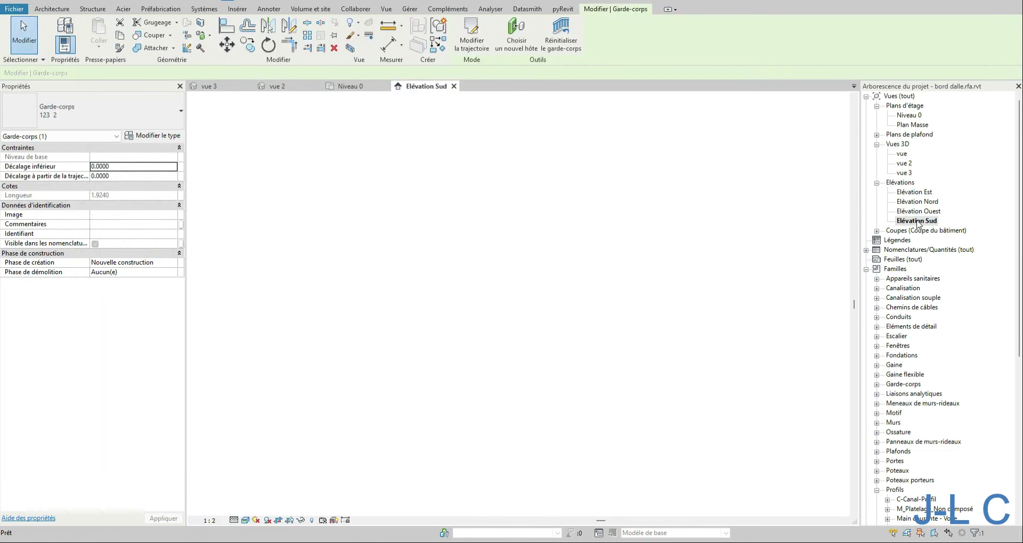
scroll(427, 472, "up", 6)
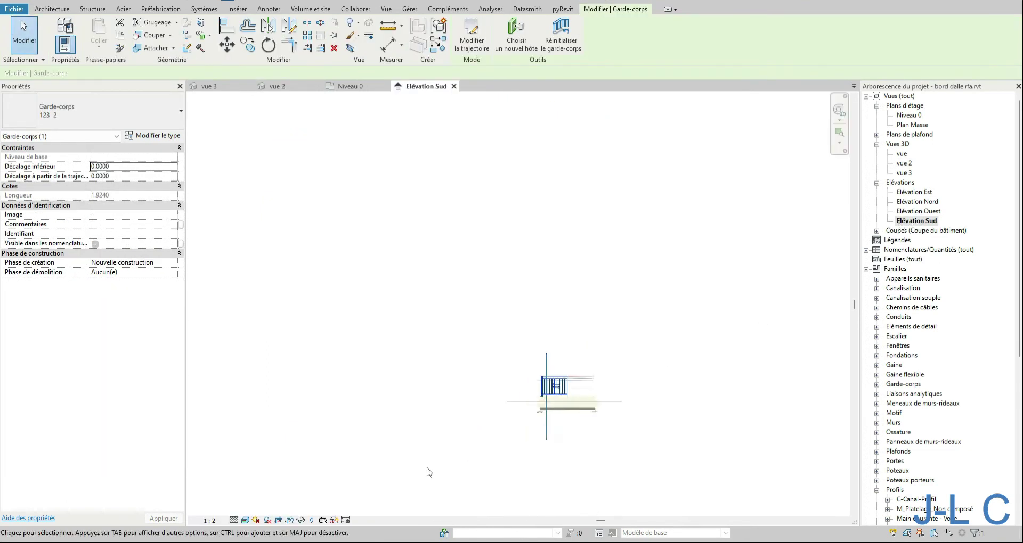
scroll(495, 402, "up", 6)
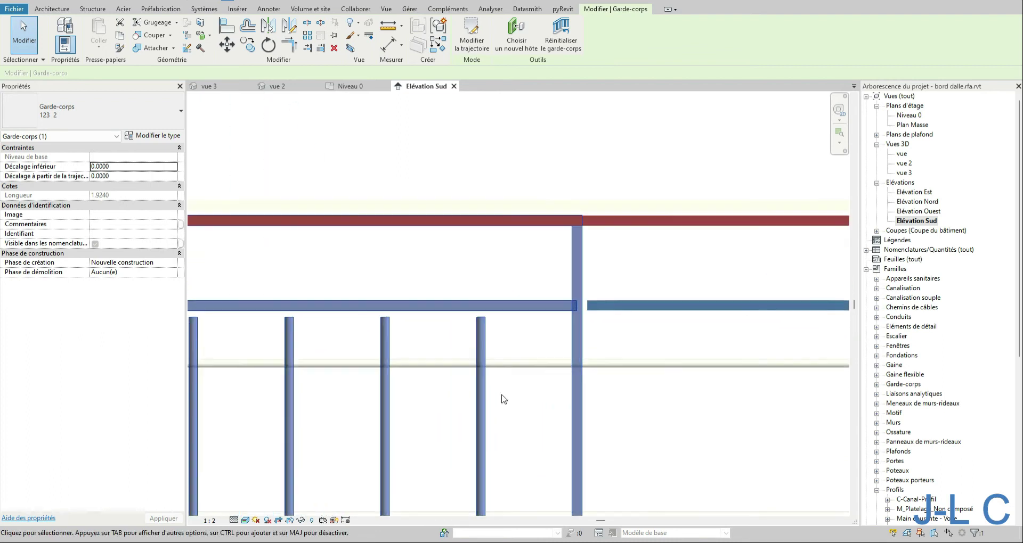
left_click(388, 25)
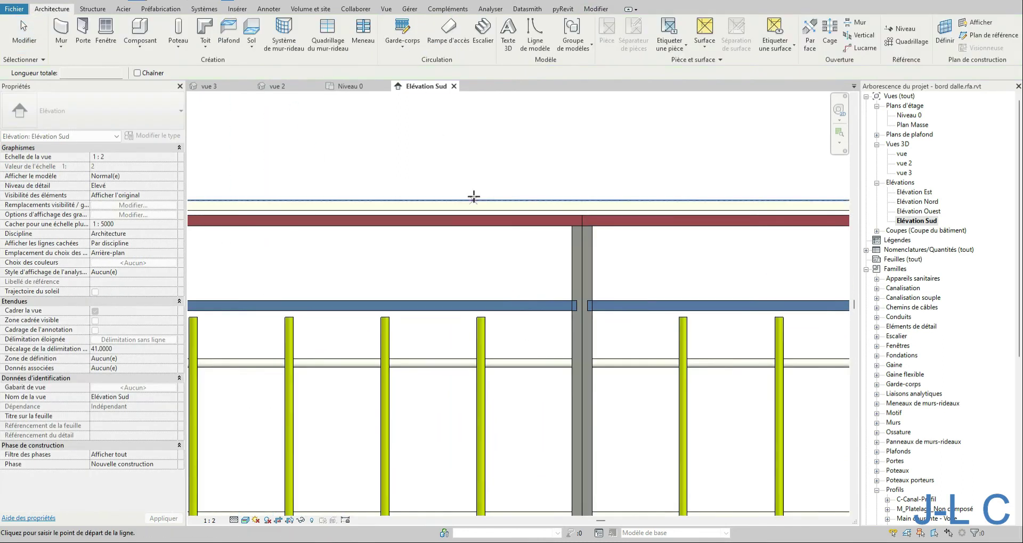
left_click(486, 318)
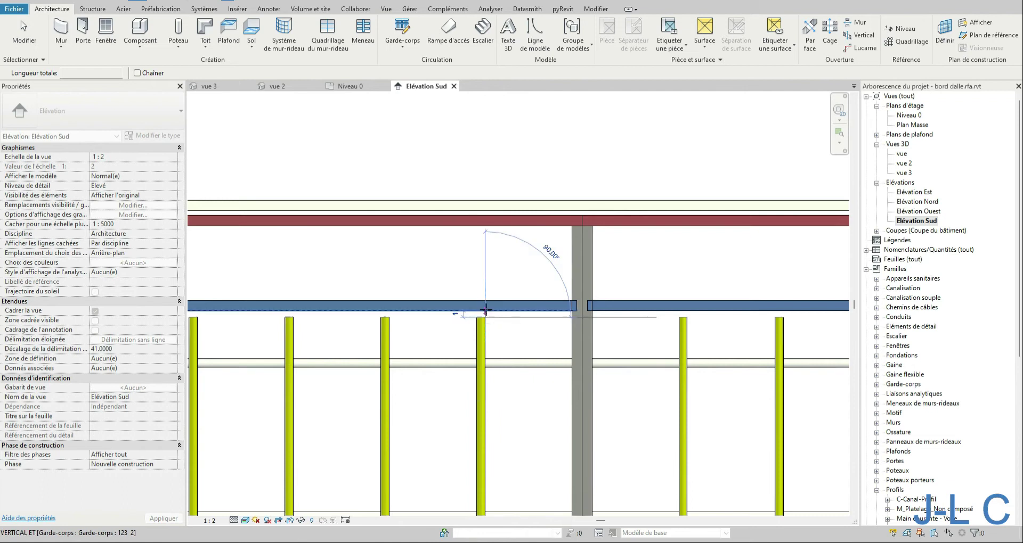
left_click(485, 226)
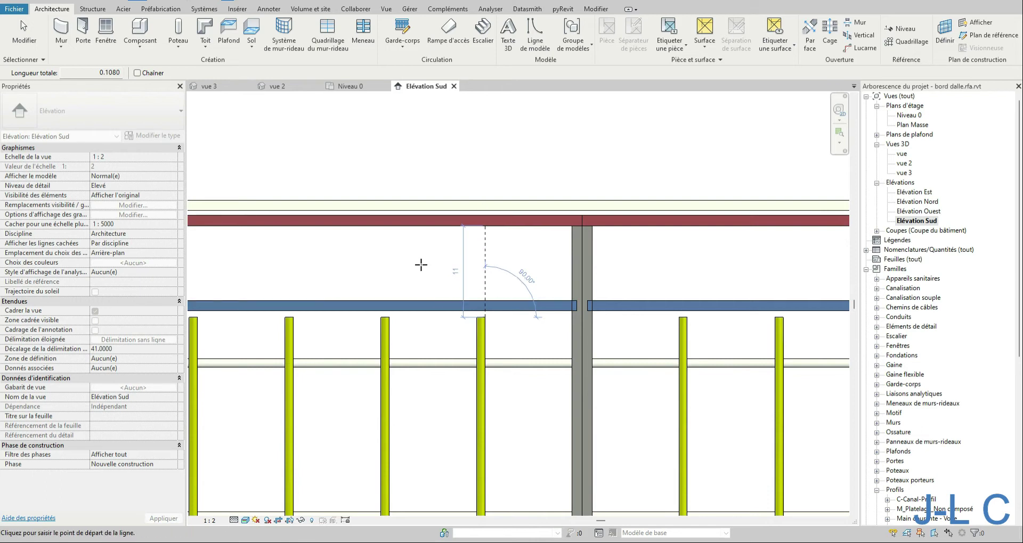
key("Escape")
key("Escape")
Step: Reopen the railing type's baluster placement, set the circular baluster's top offset to -0.11 and apply it
left_click(473, 312)
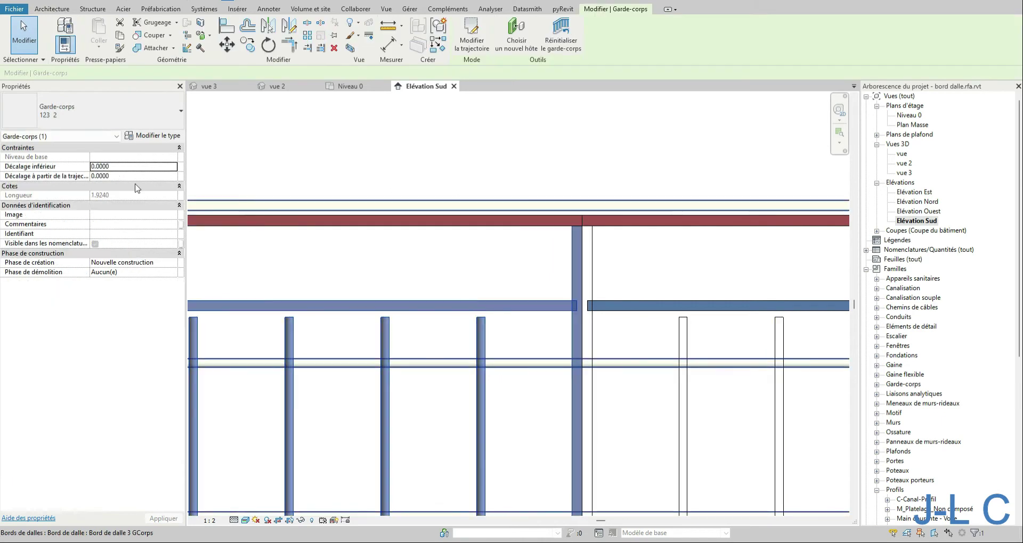
left_click(137, 136)
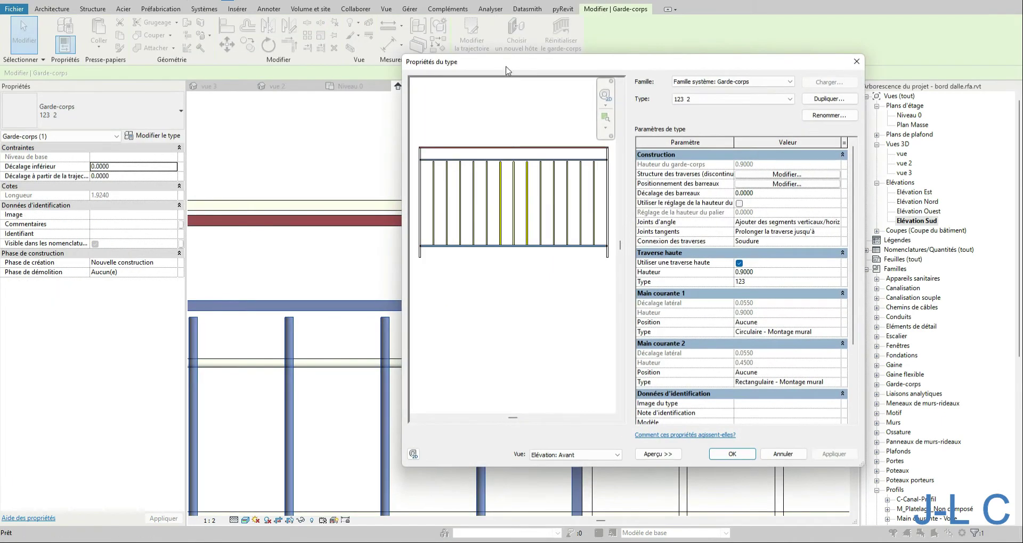
left_click_drag(517, 63, 572, 48)
left_click(837, 169)
left_click(835, 122)
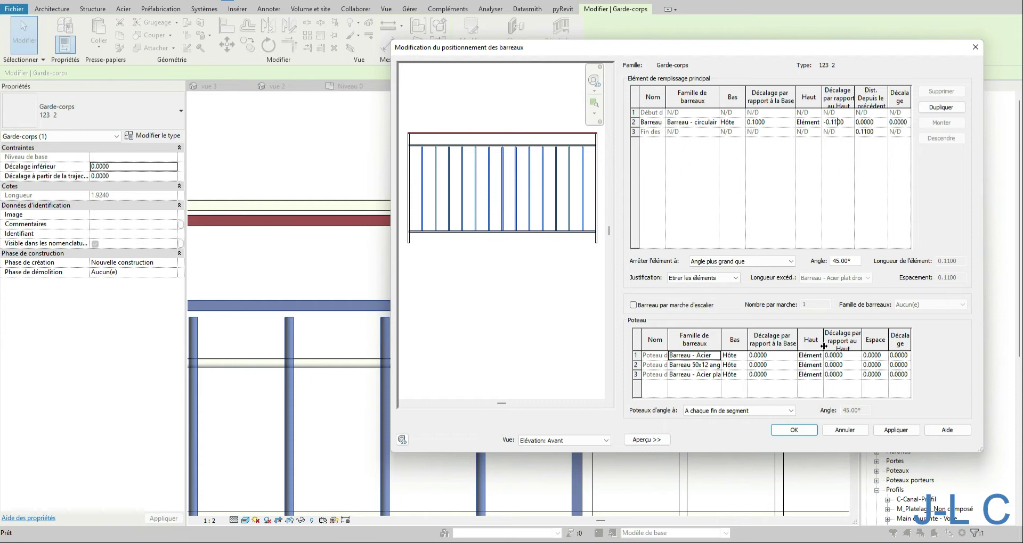
left_click(895, 433)
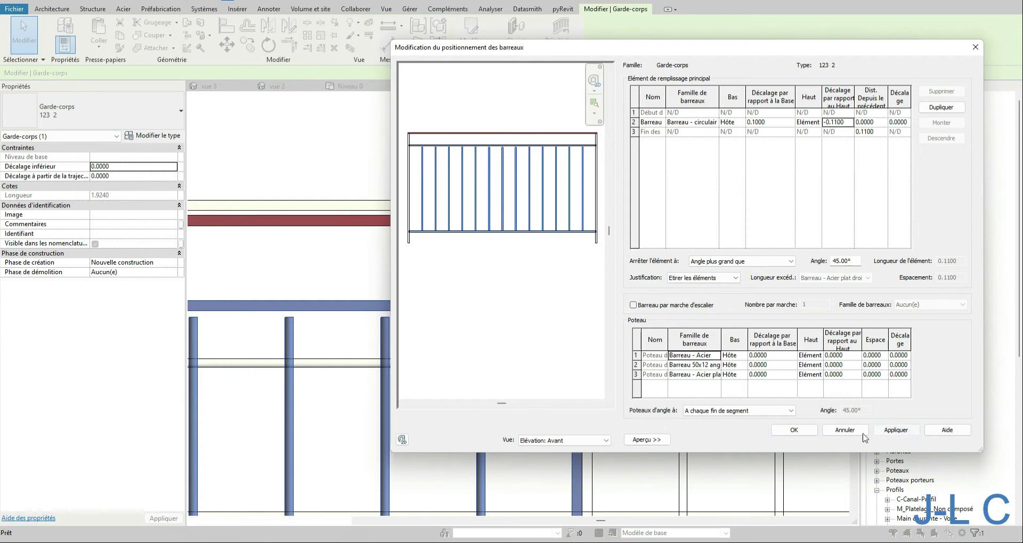
left_click(806, 433)
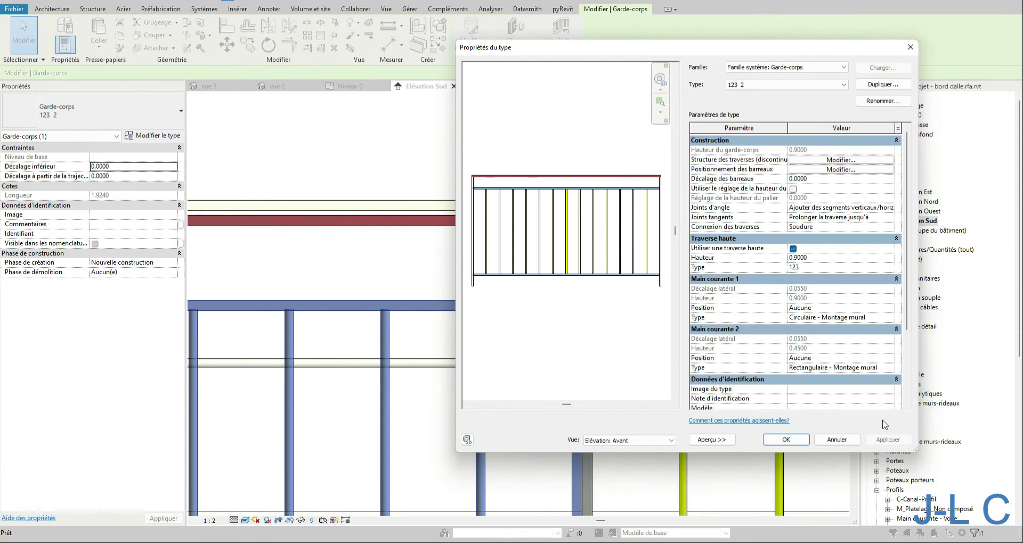
Step: Refine the circular baluster's top offset to -0.112 in the baluster placement and confirm
left_click(830, 170)
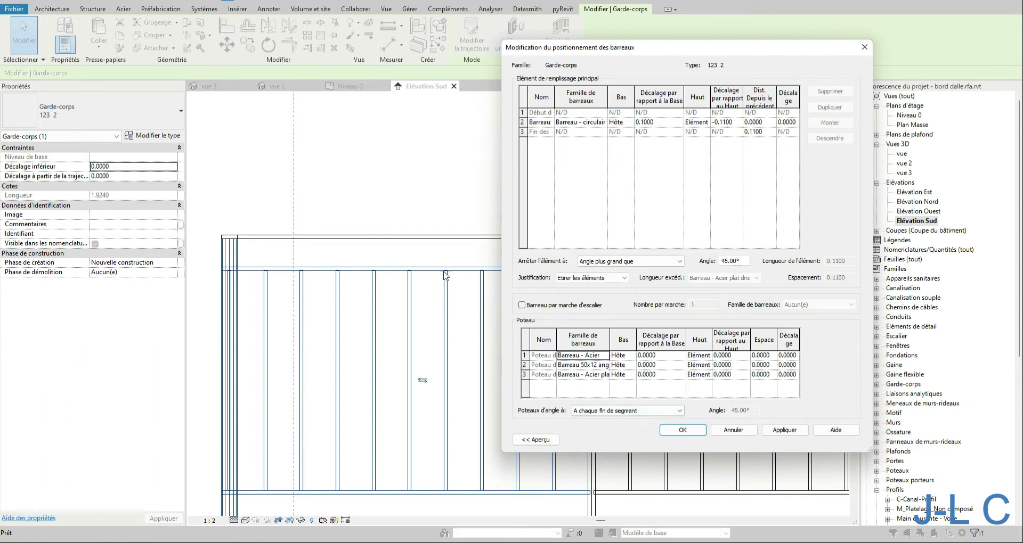
left_click(722, 122)
left_click(681, 430)
left_click(773, 440)
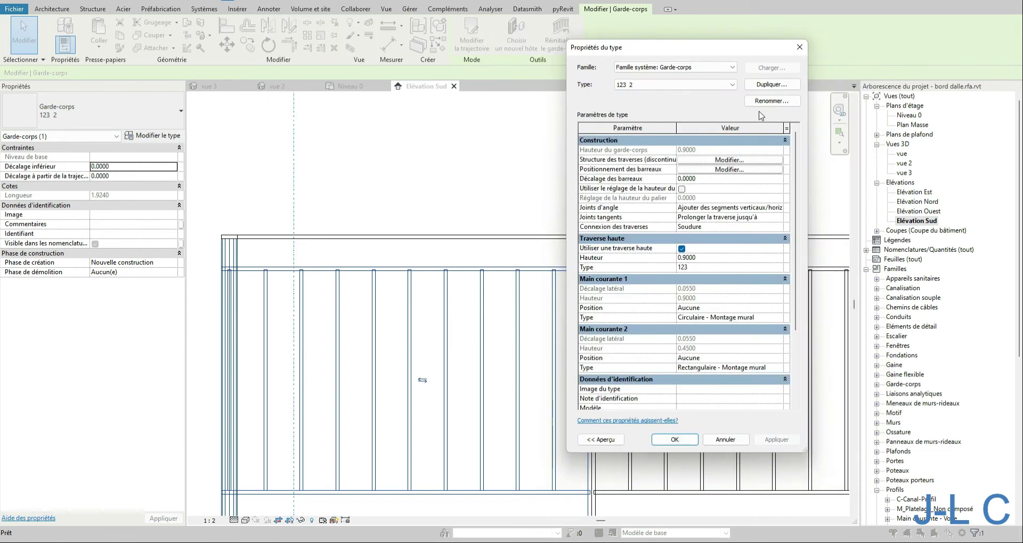
left_click(735, 170)
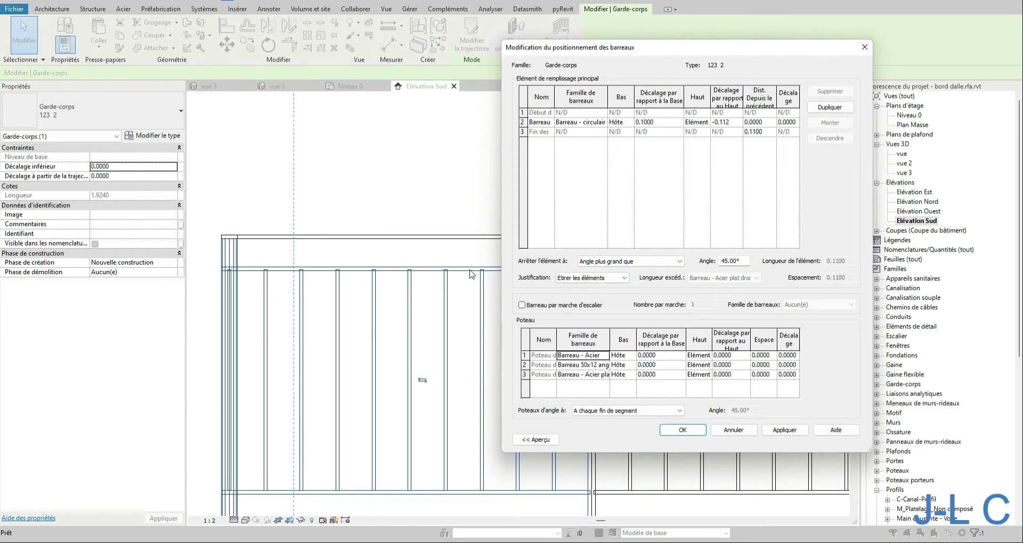
left_click(692, 432)
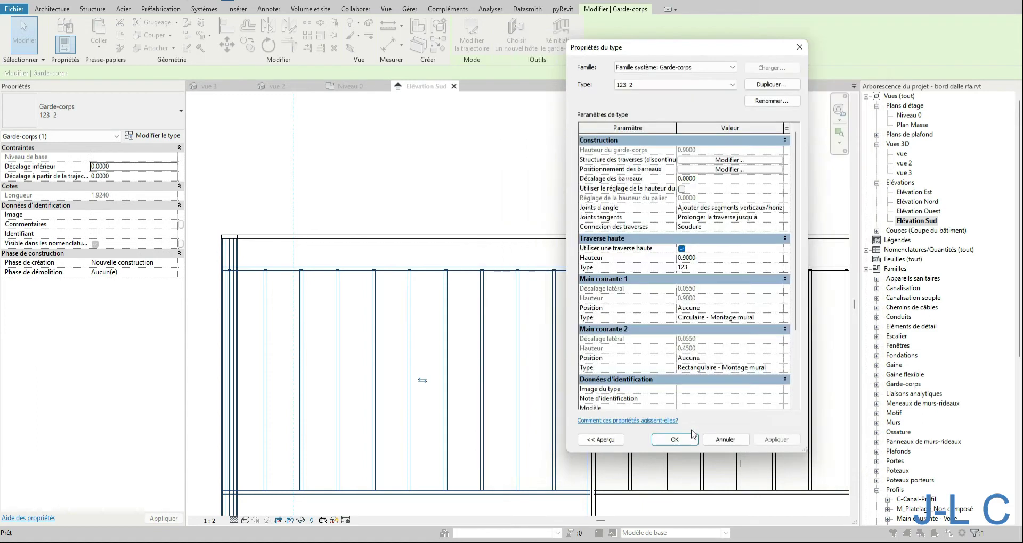
Step: Confirm the railing type changes and measure from a baluster's top to the underside of the top rail
left_click(674, 440)
scroll(666, 277, "up", 5)
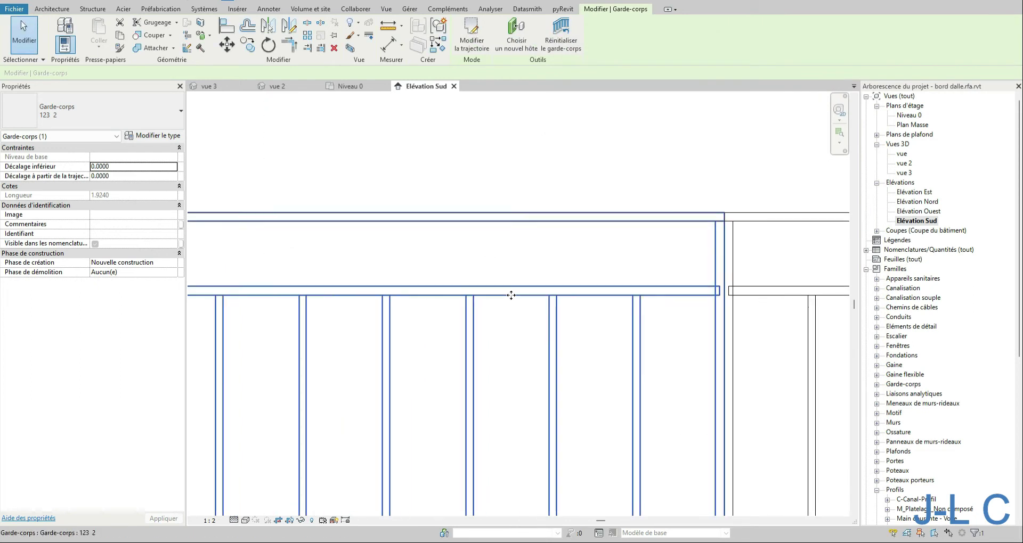
scroll(641, 319, "up", 4)
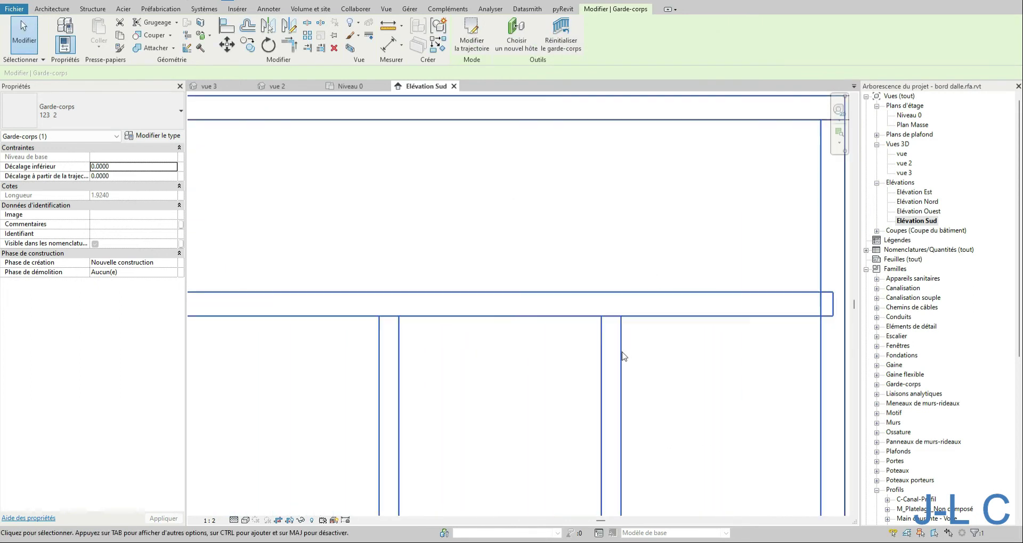
left_click(388, 25)
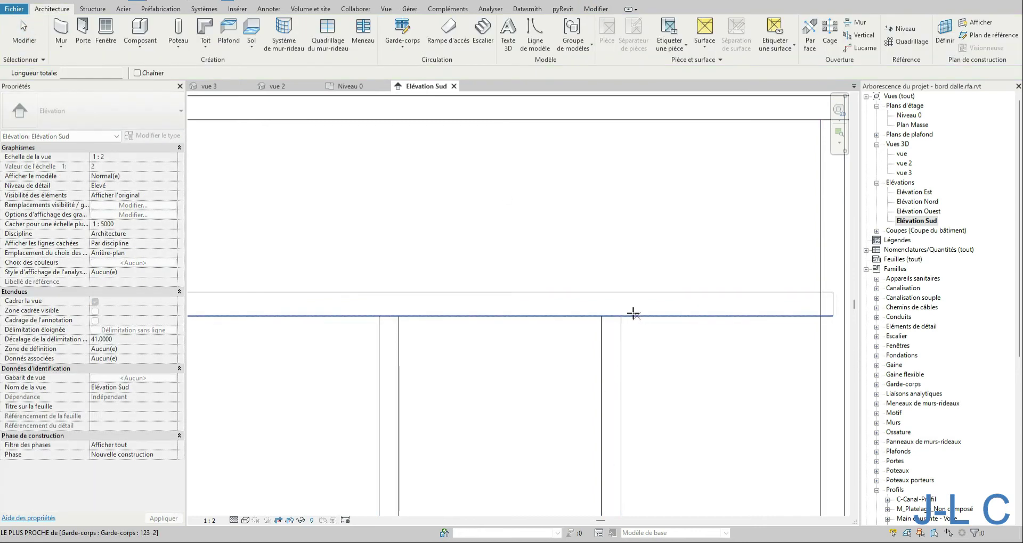
left_click(625, 314)
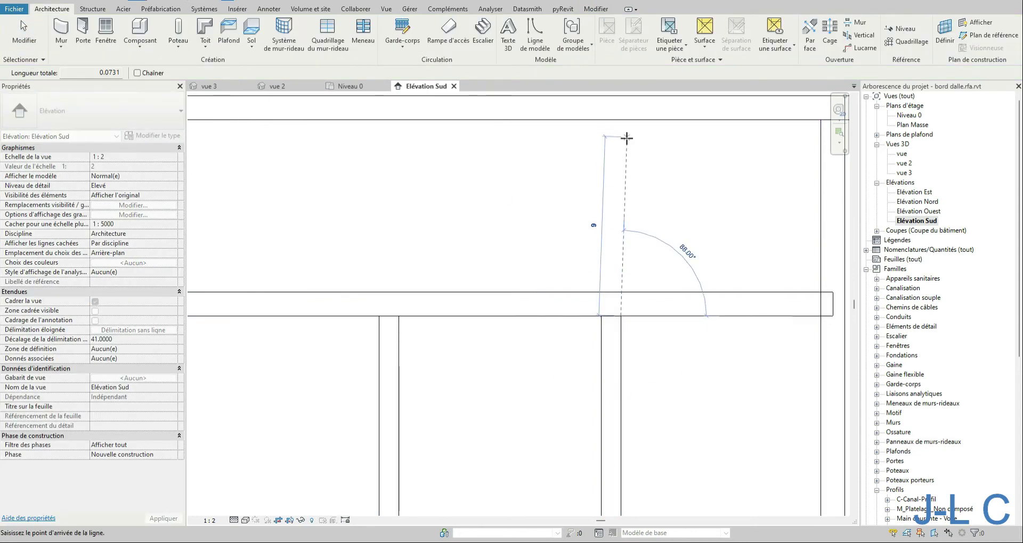
left_click(622, 119)
scroll(644, 325, "down", 2)
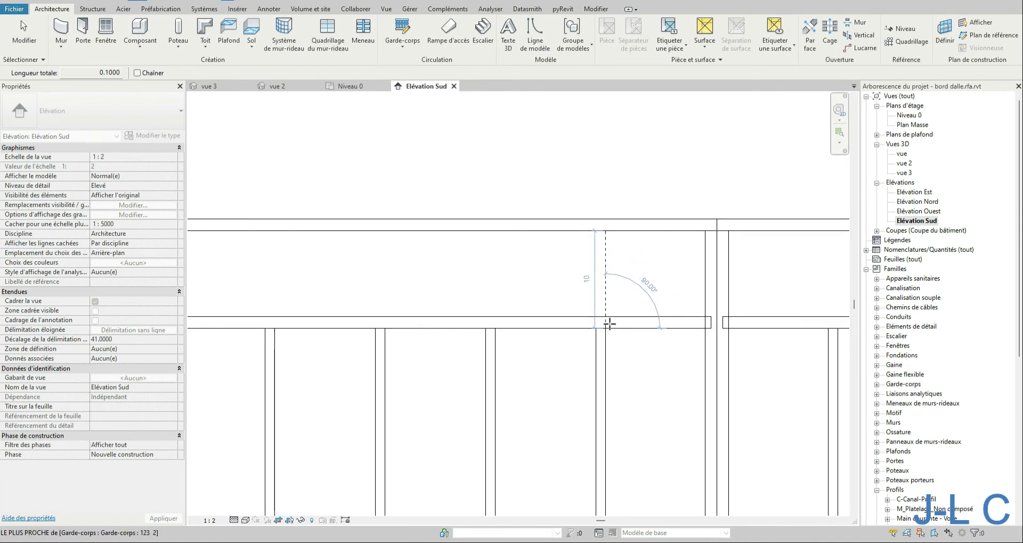
Step: Measure the vertical distance from the same baluster's top to the top rail's upper edge, and end the measurement
left_click(605, 328)
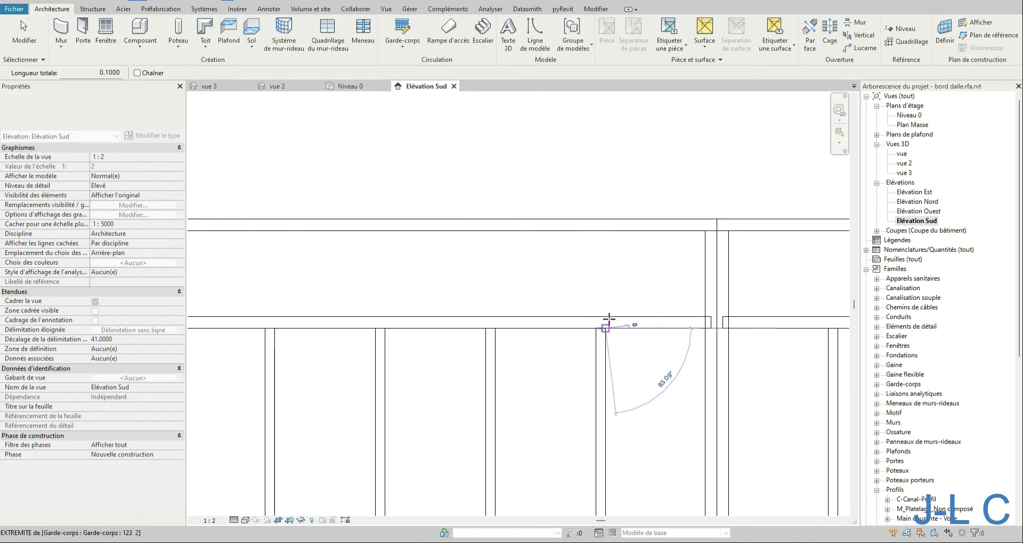
left_click(605, 218)
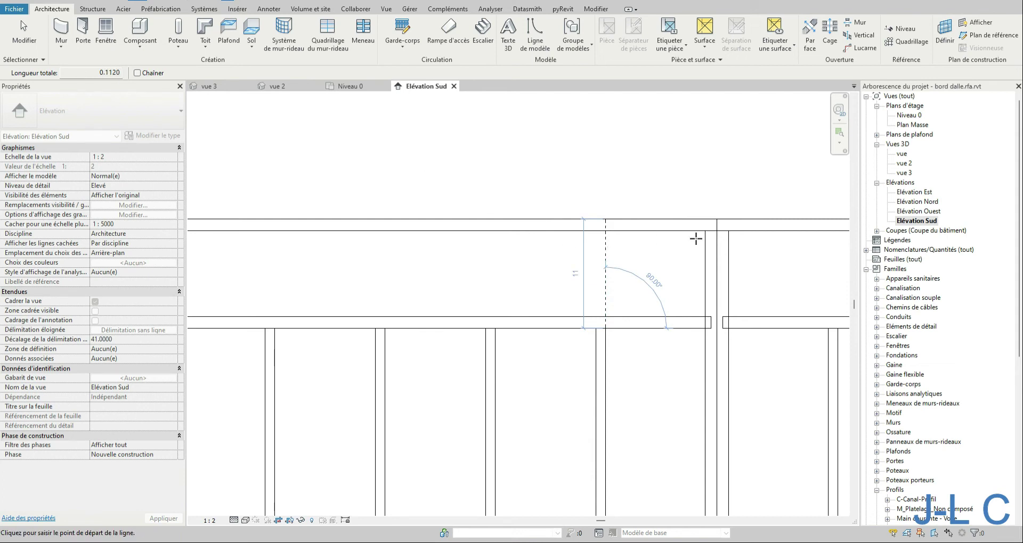
scroll(499, 359, "down", 2)
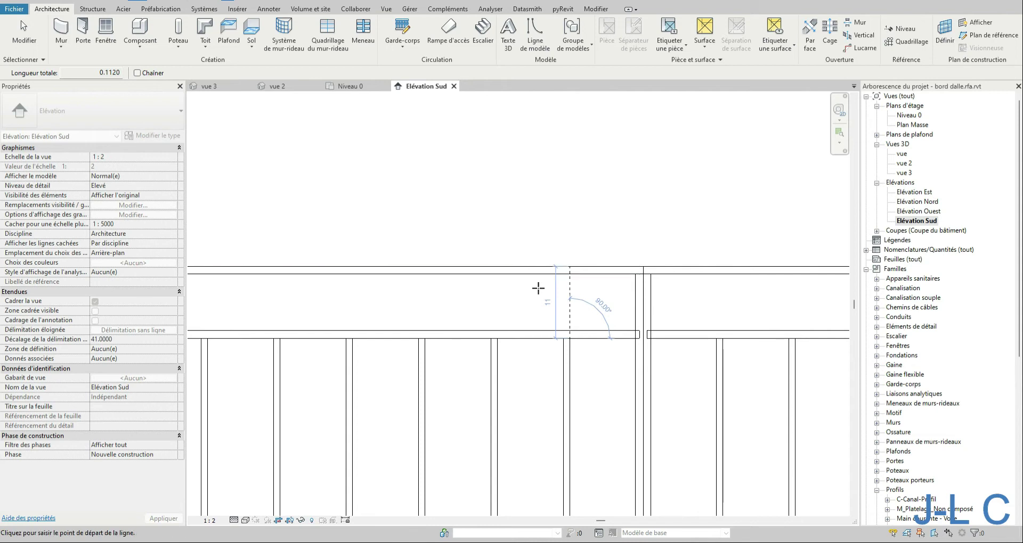
key("Escape")
key("Escape")
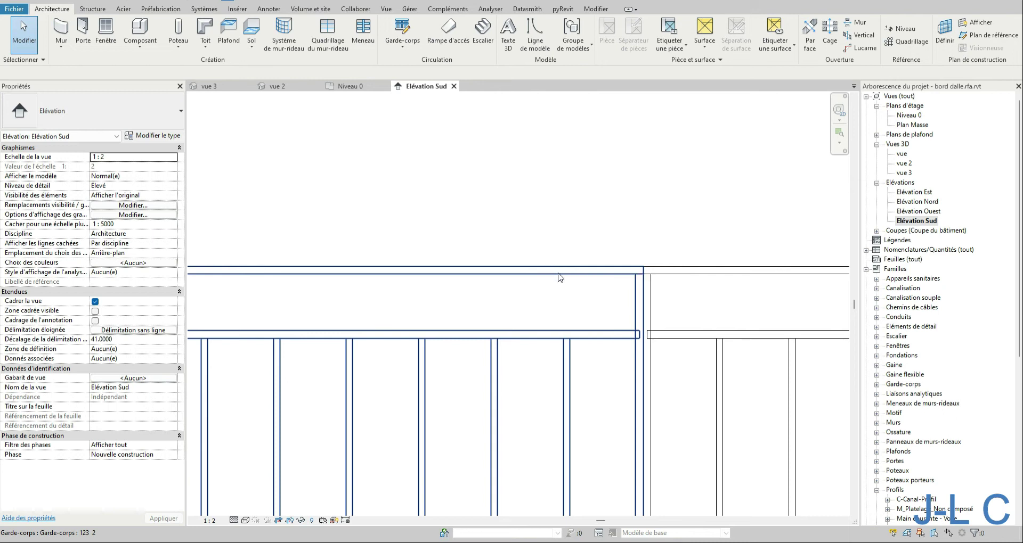
Step: Open the 3D view vue 2 and examine how the yellow balusters meet the blue upper rail
scroll(564, 333, "down", 2)
scroll(563, 333, "down", 3)
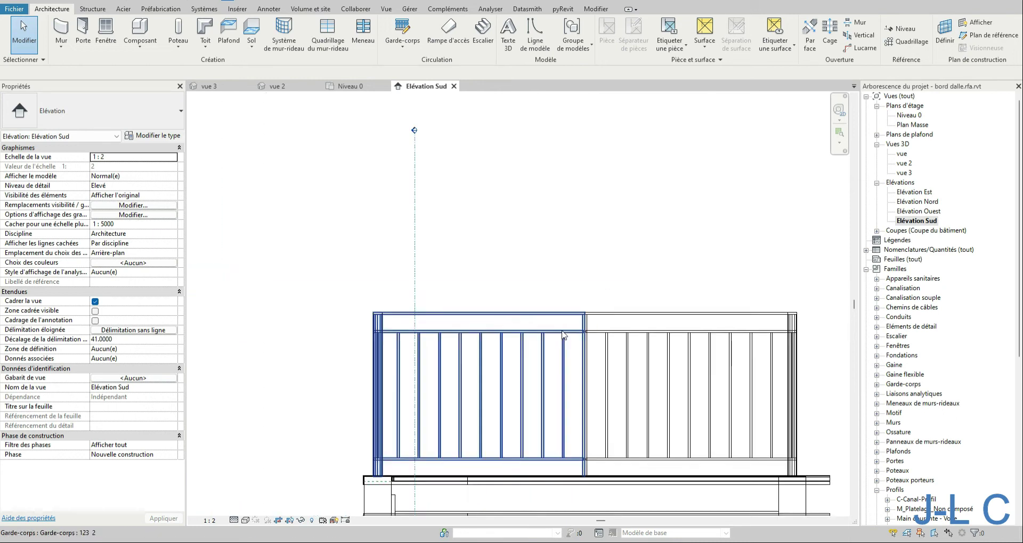
scroll(566, 411, "up", 3)
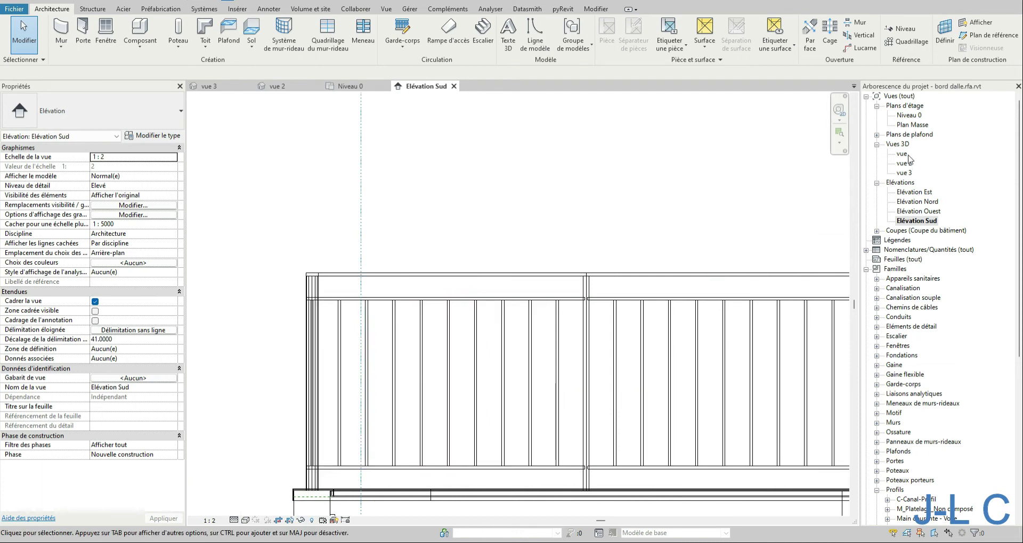
double_click(904, 172)
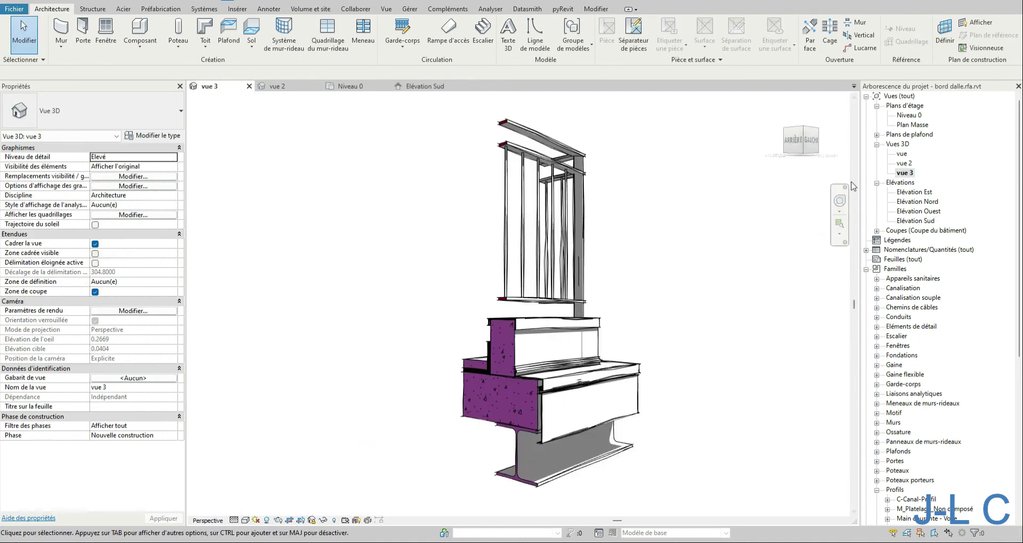
double_click(904, 163)
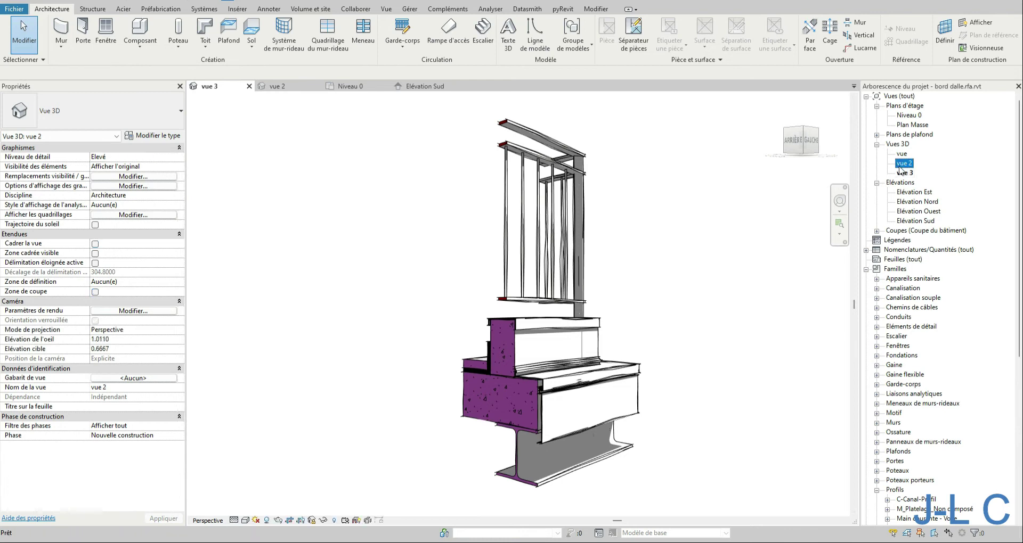
middle_click_drag(635, 299, 631, 336, "shift")
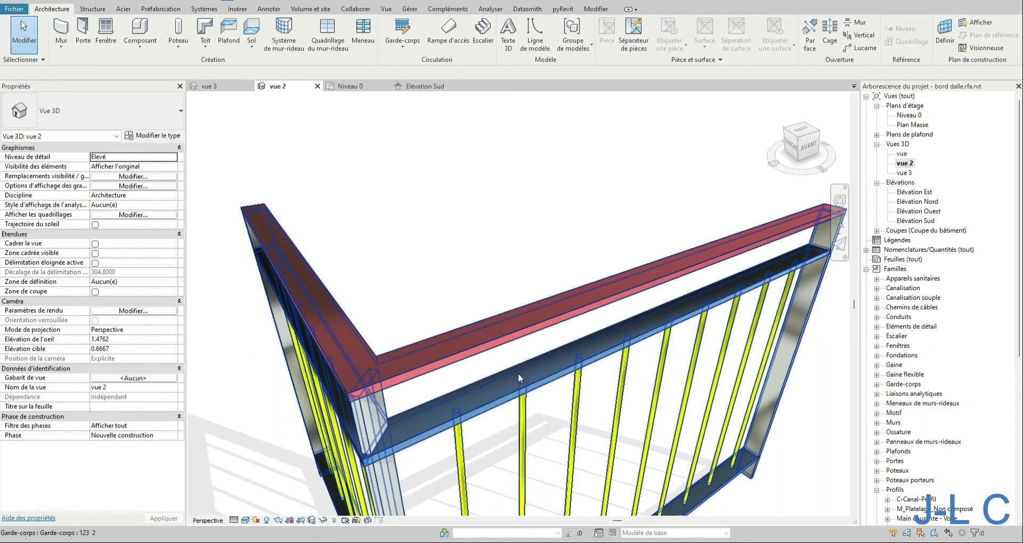
scroll(517, 373, "down", 3)
middle_click_drag(553, 483, 550, 407, "shift")
scroll(523, 331, "up", 4)
scroll(526, 335, "down", 5)
middle_click_drag(524, 336, 629, 343, "shift")
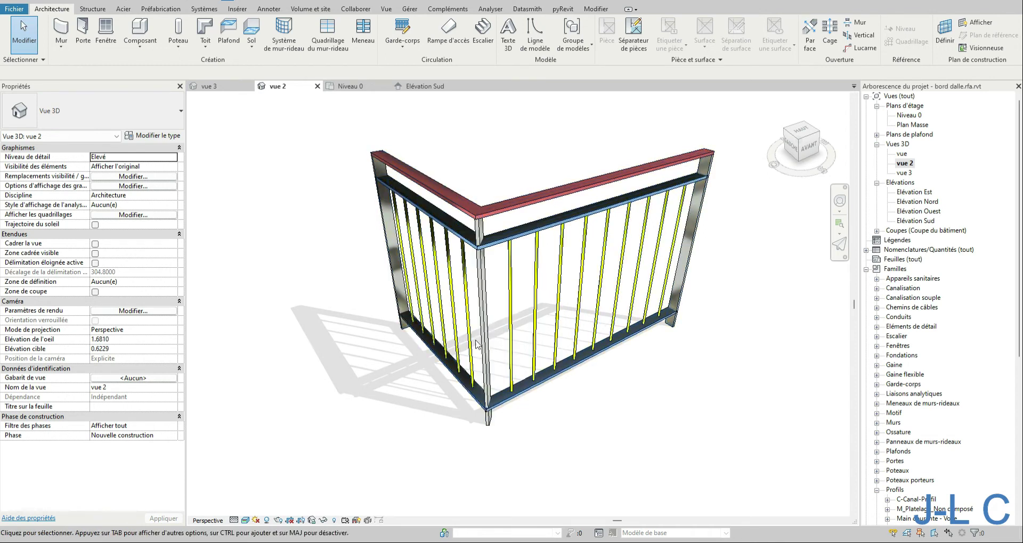
Step: Review the railing type's baluster placement, including the families available for the first post, and close the settings
left_click(410, 183)
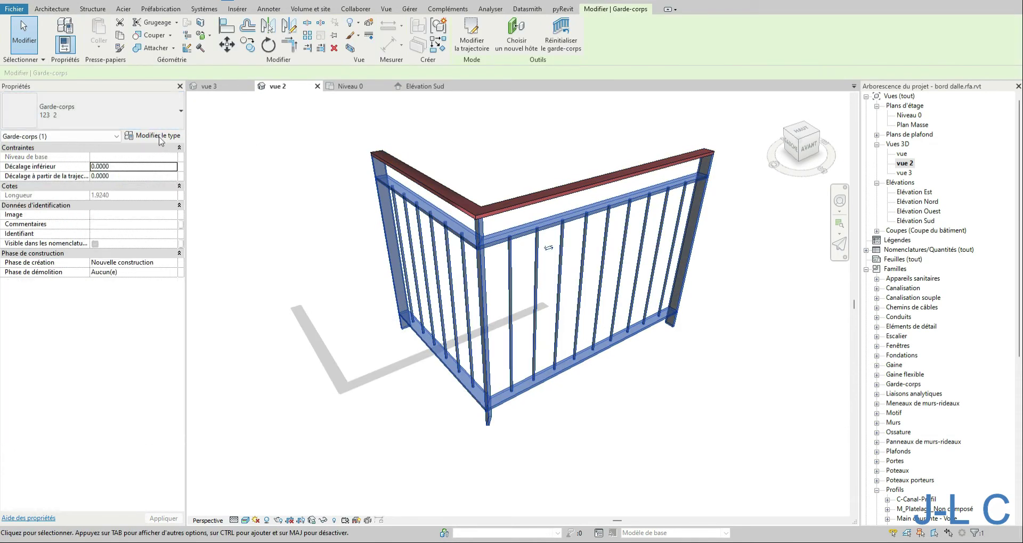
left_click(153, 135)
left_click(724, 170)
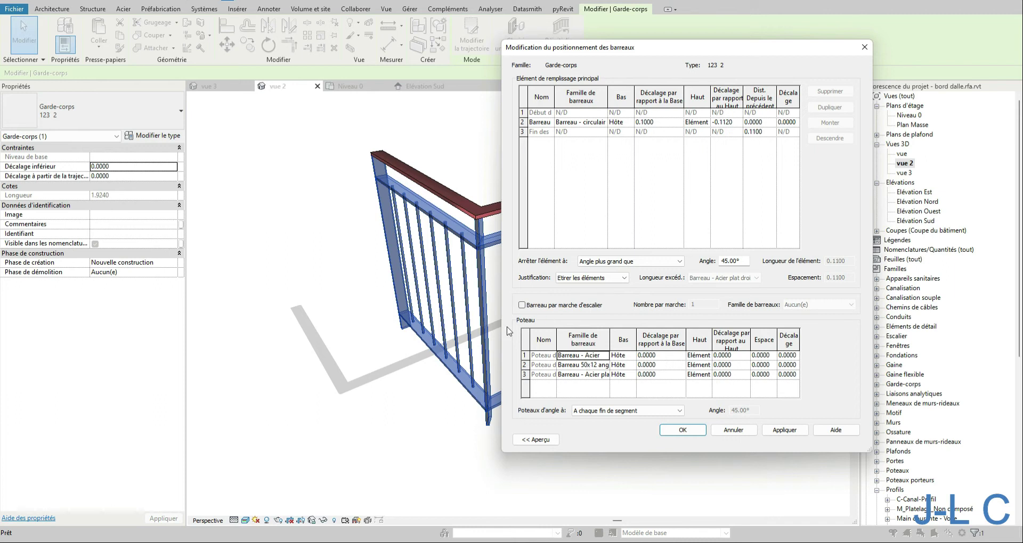
left_click(601, 355)
left_click(605, 356)
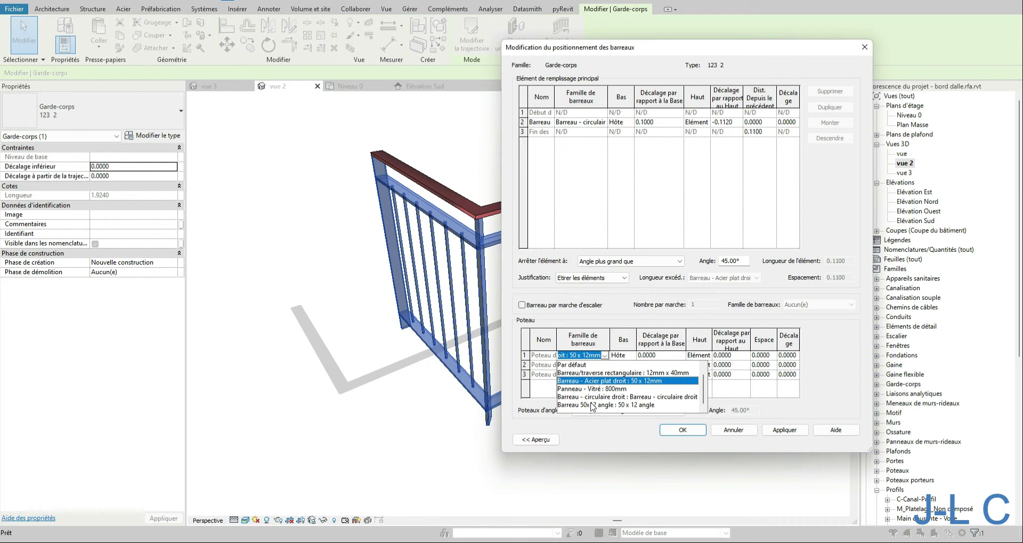
left_click(587, 198)
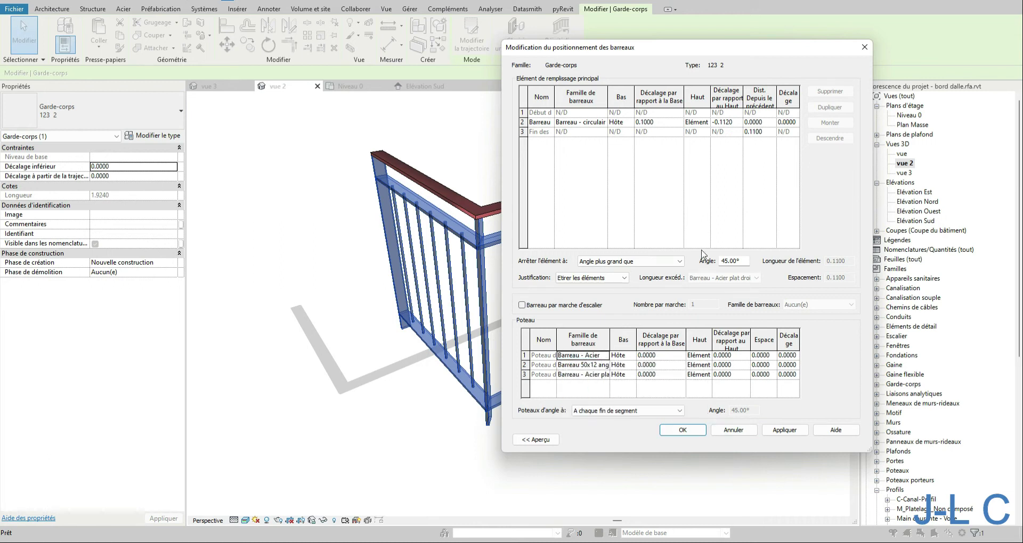
left_click(600, 123)
left_click(688, 434)
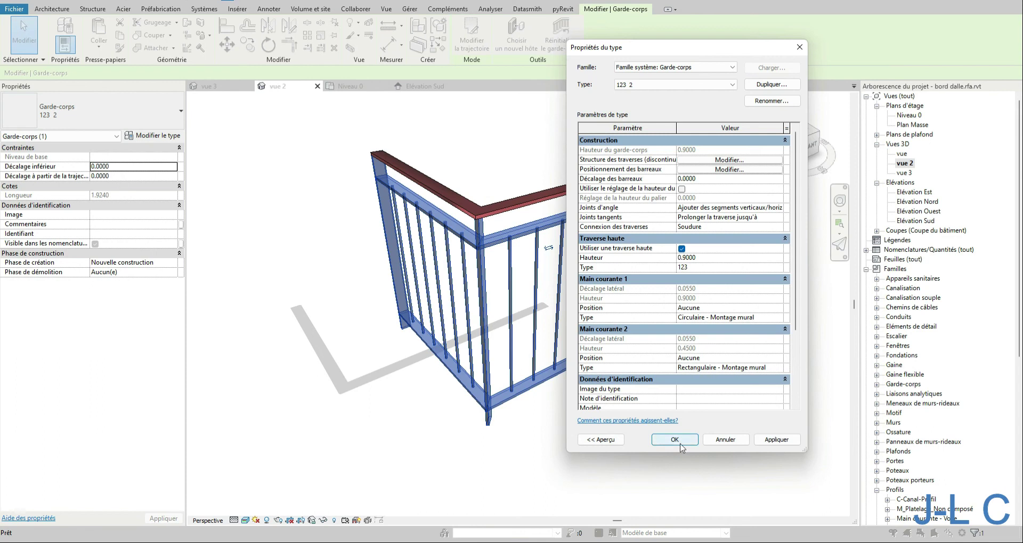
left_click(681, 446)
left_click(603, 379)
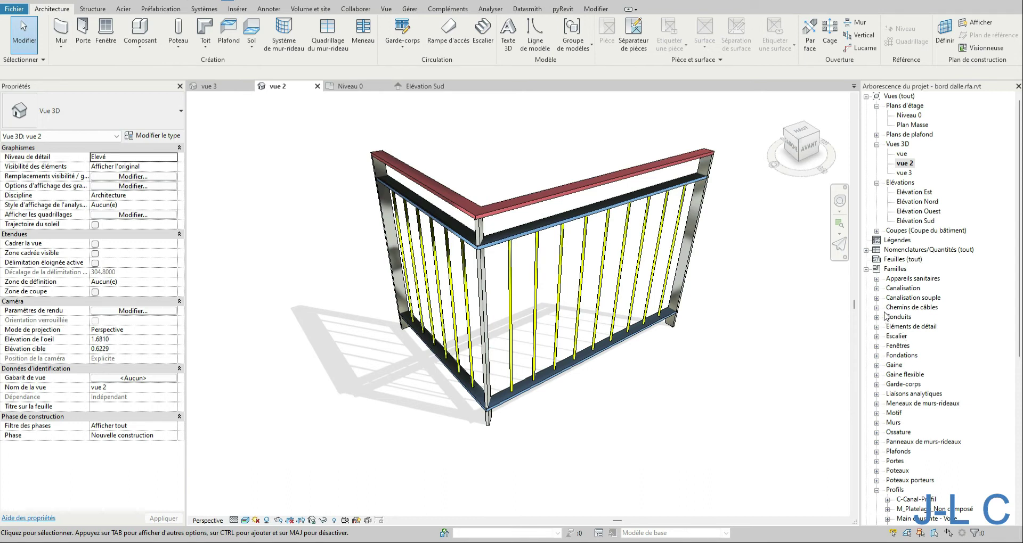
Step: Find the Barreau - Acier plat droit family among the project's Garde-corps families and open it for editing
left_click(877, 384)
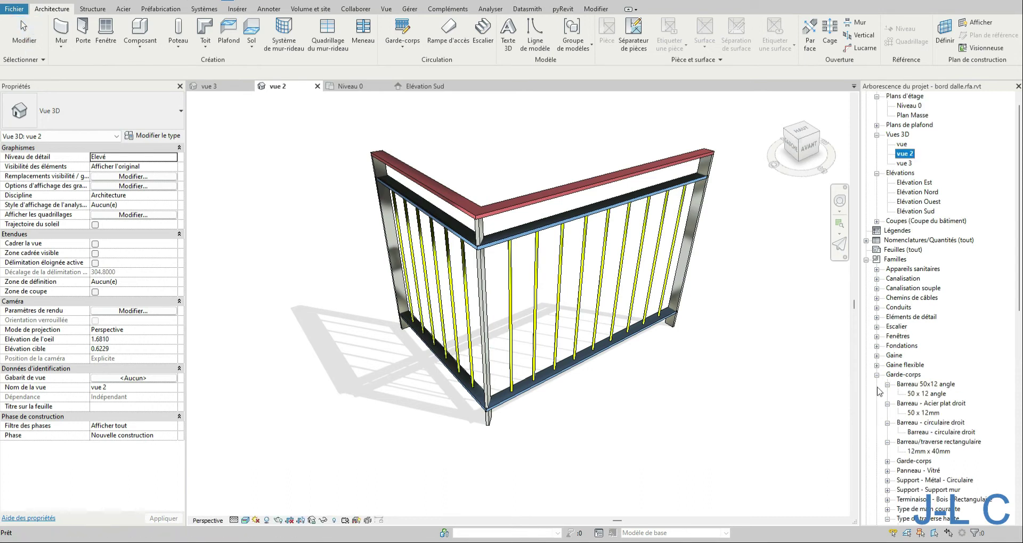
left_click(915, 385)
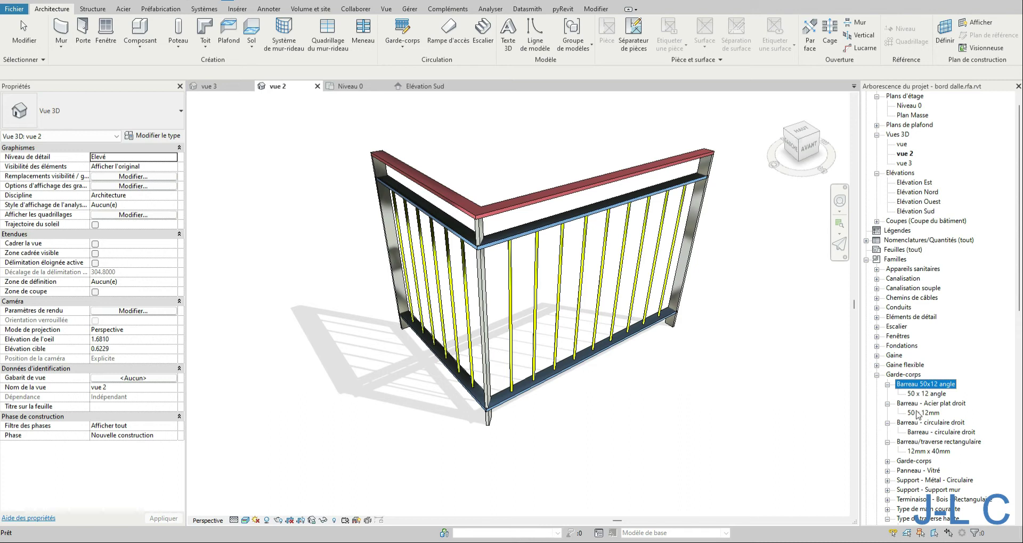
left_click(915, 404)
right_click(916, 406)
left_click(952, 451)
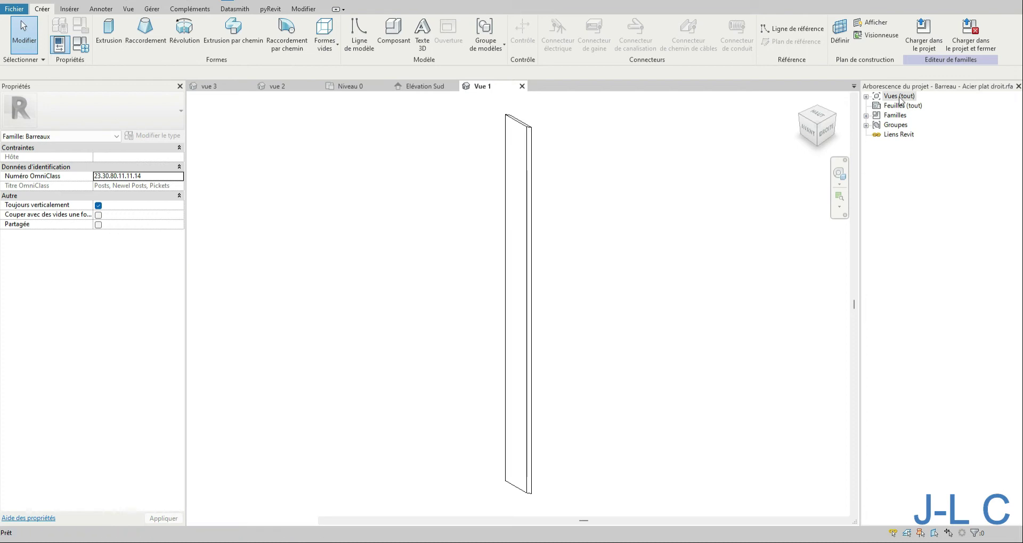
Step: Open the family's Droite elevation, inspect the flat bar extrusion's sketch and finish the sketch edit
double_click(900, 97)
double_click(897, 135)
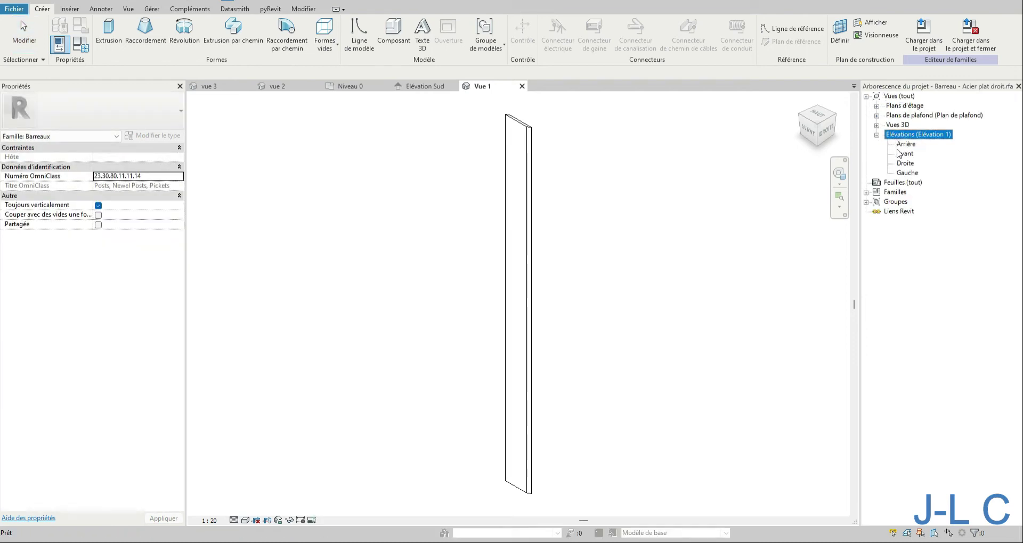
double_click(904, 164)
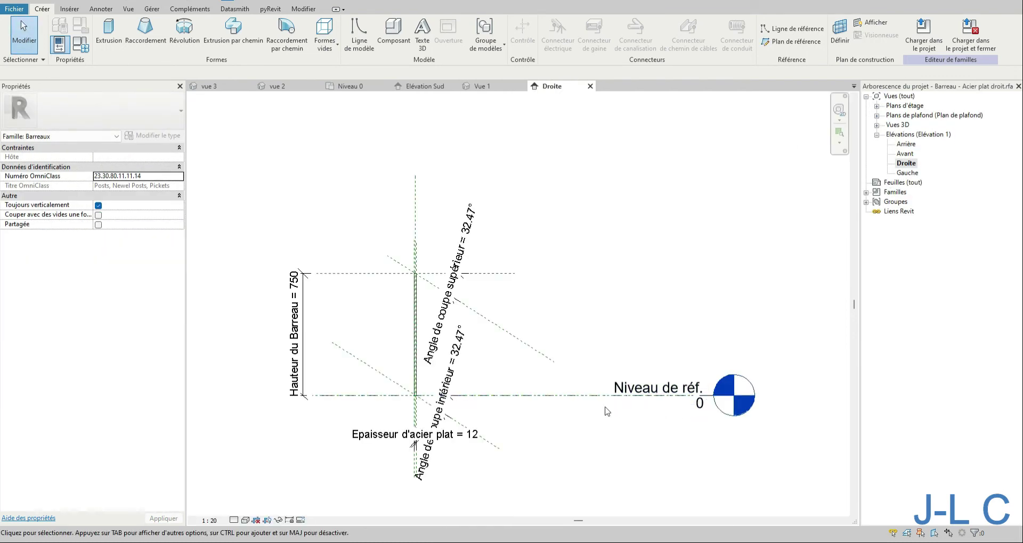
left_click(415, 307)
scroll(394, 311, "up", 5)
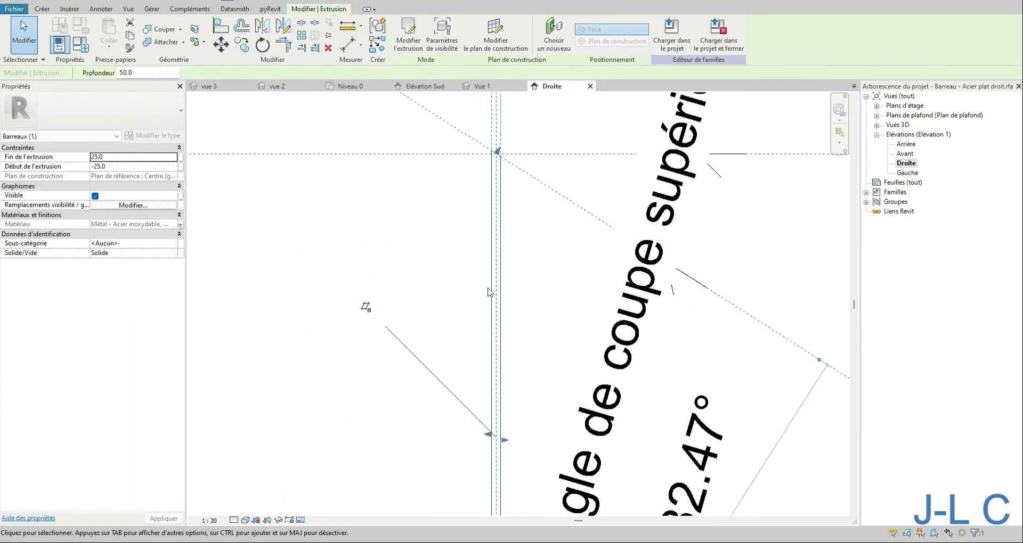
double_click(489, 287)
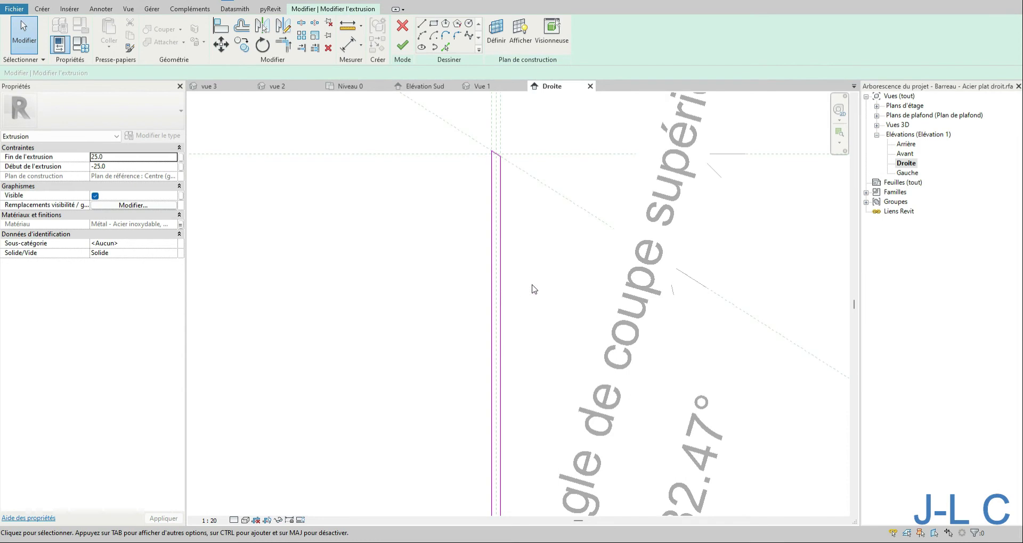
scroll(532, 287, "down", 3)
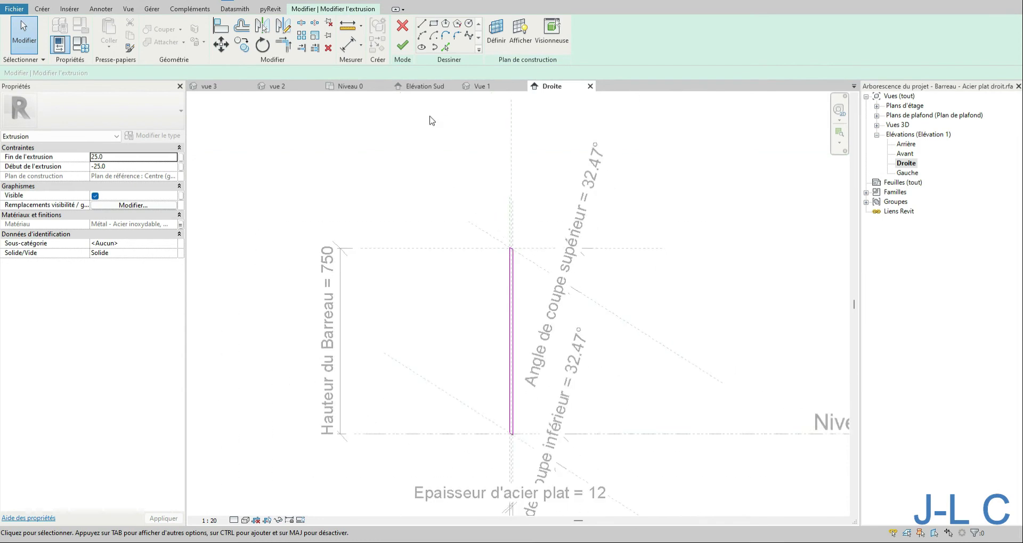
left_click(403, 45)
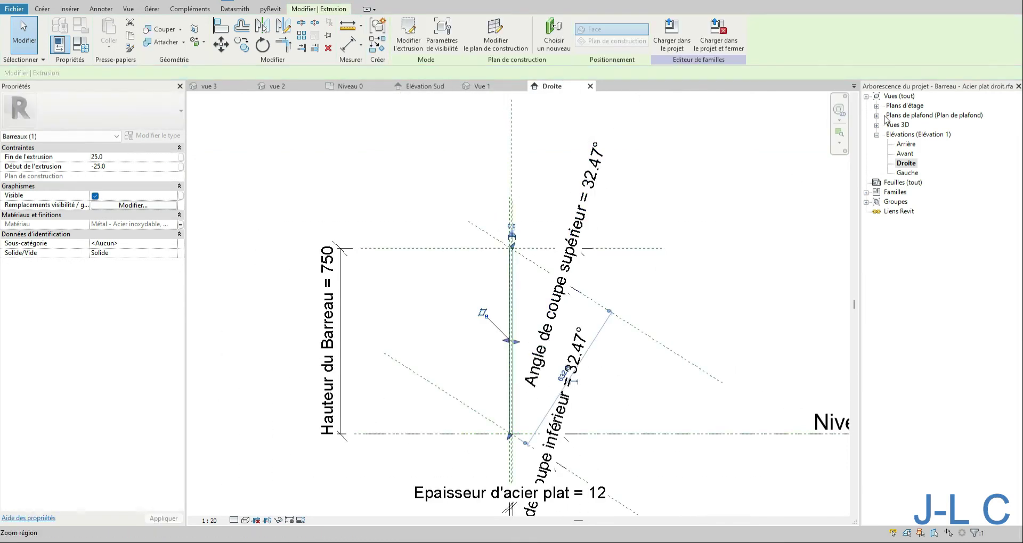
Step: List the baluster family's 3D views
double_click(898, 126)
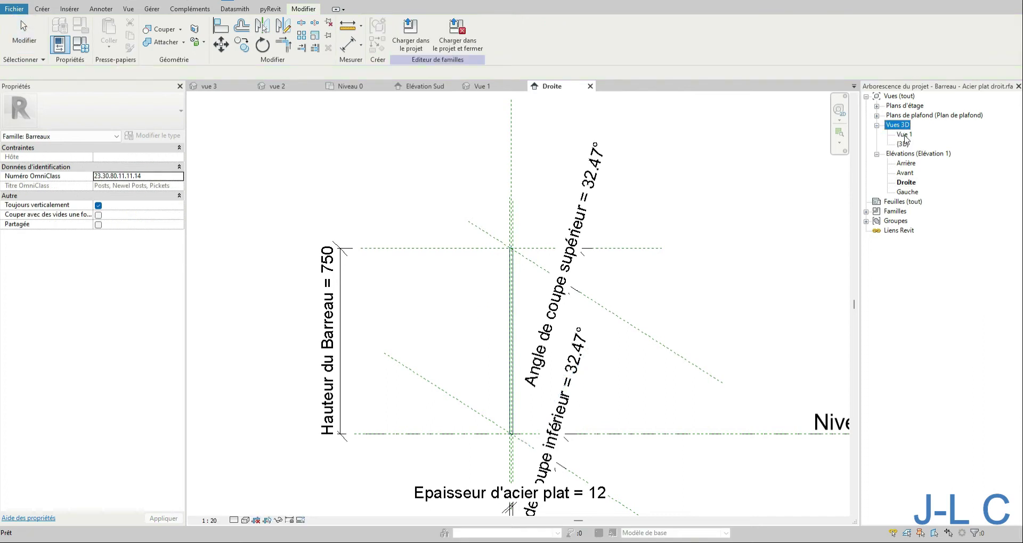
Step: View the flat steel bar in 3D view Vue 1, inspect its extrusion sketch, and leave the sketch unchanged
double_click(904, 135)
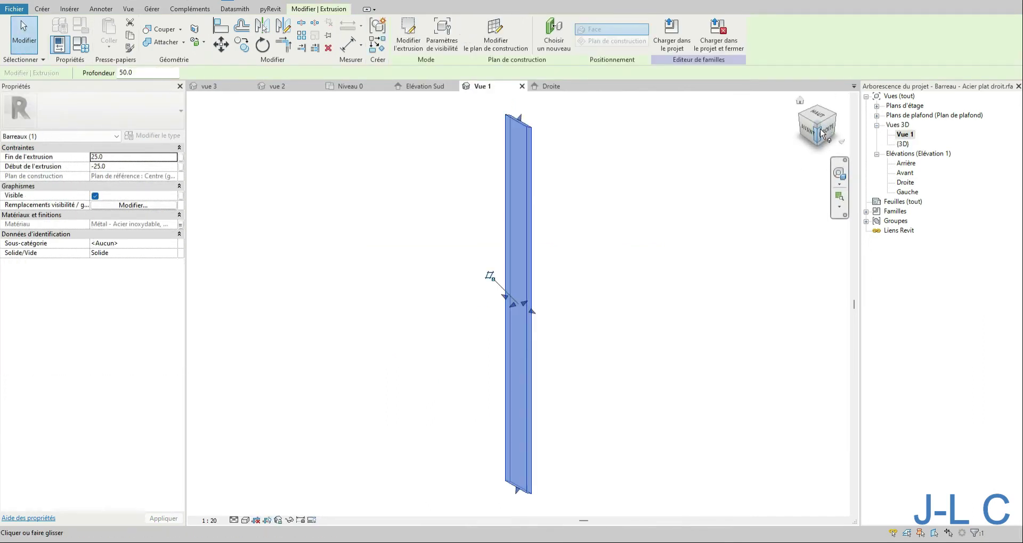
mouse_move(821, 134)
left_mouse_down()
mouse_move(810, 128)
mouse_move(780, 146)
mouse_move(795, 150)
mouse_move(789, 139)
left_mouse_up()
double_click(530, 187)
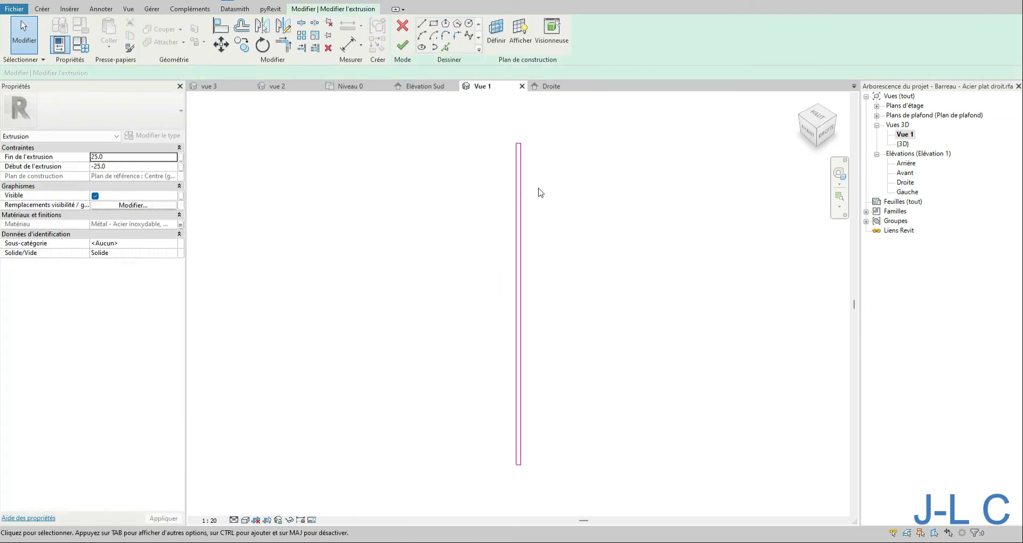
left_click(403, 45)
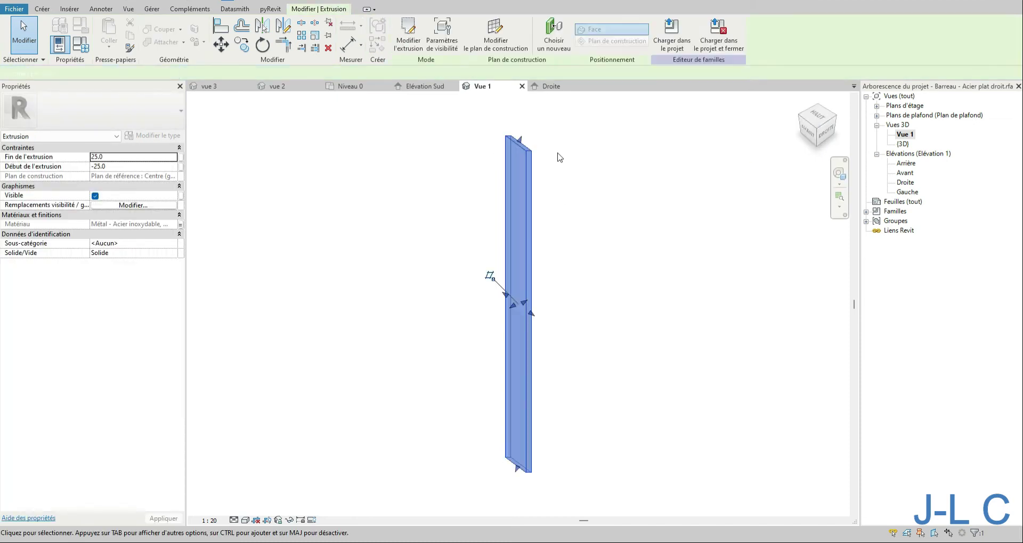
Step: Open the Niveau de réf. floor plan and examine the flat bar's section, reference planes and width dimension
double_click(917, 106)
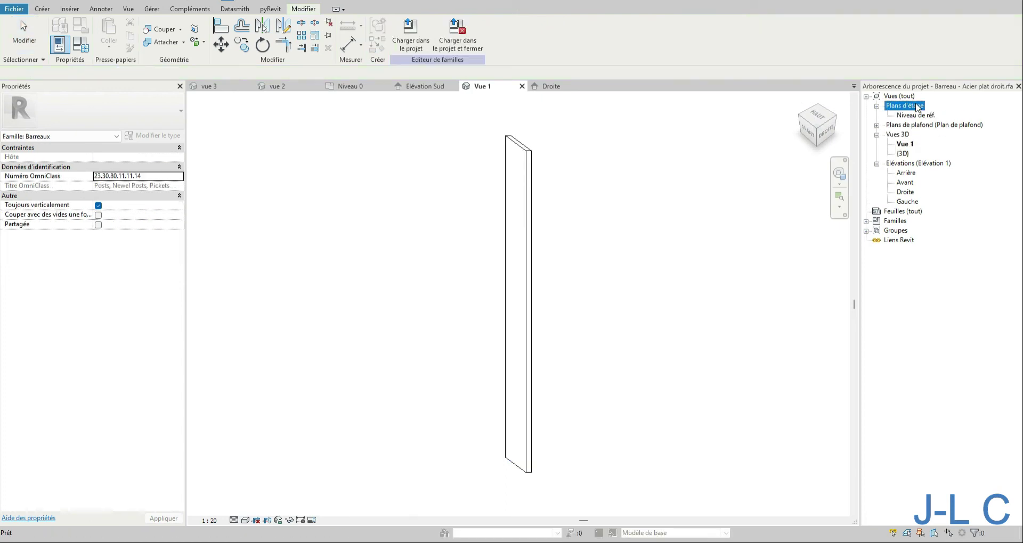
left_click(907, 116)
double_click(907, 116)
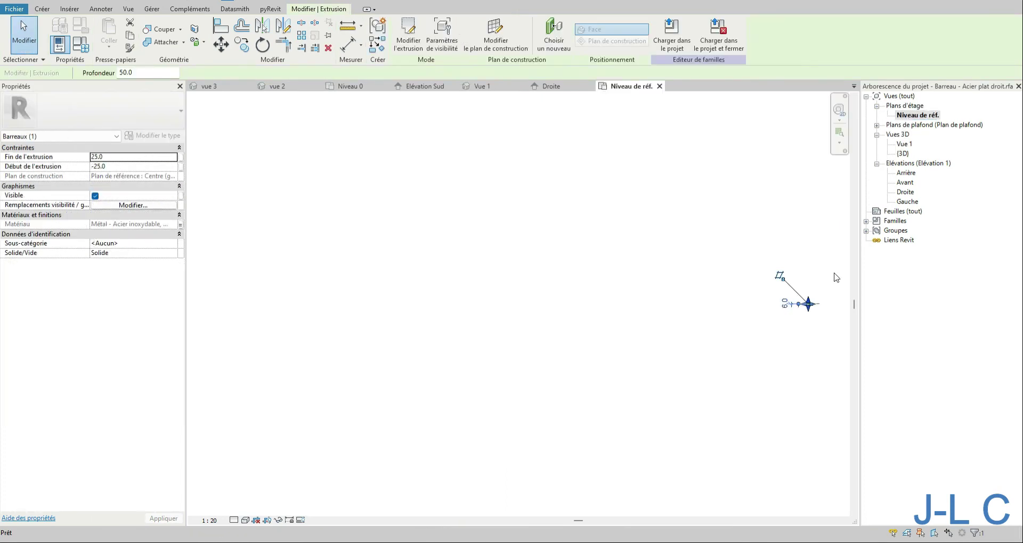
left_click(815, 251)
scroll(799, 281, "up", 8)
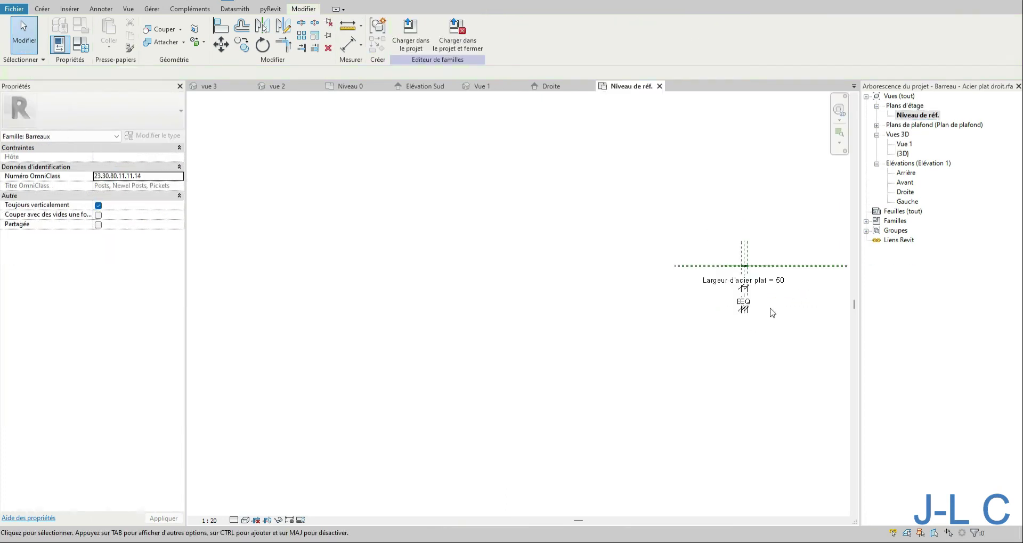
scroll(690, 259, "up", 2)
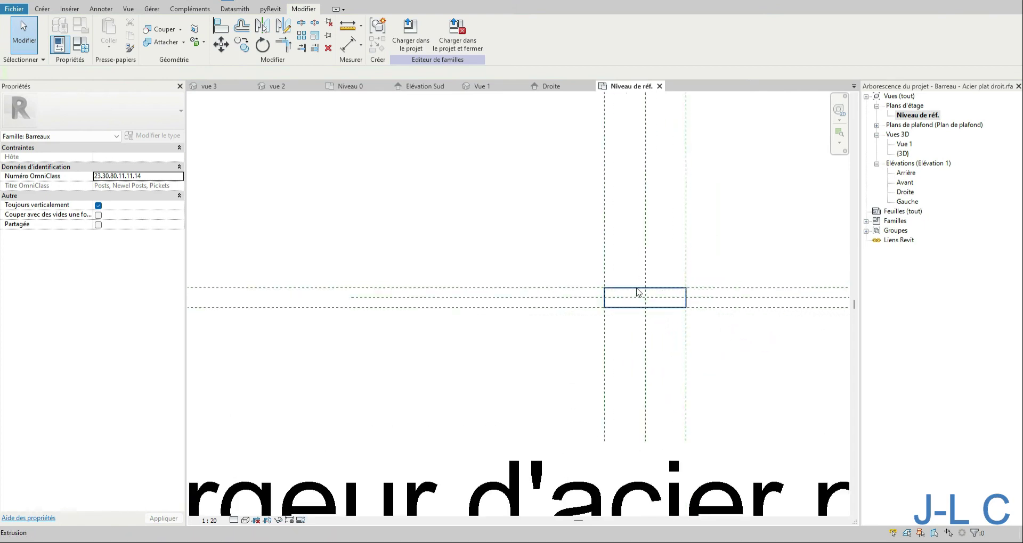
scroll(588, 285, "down", 4)
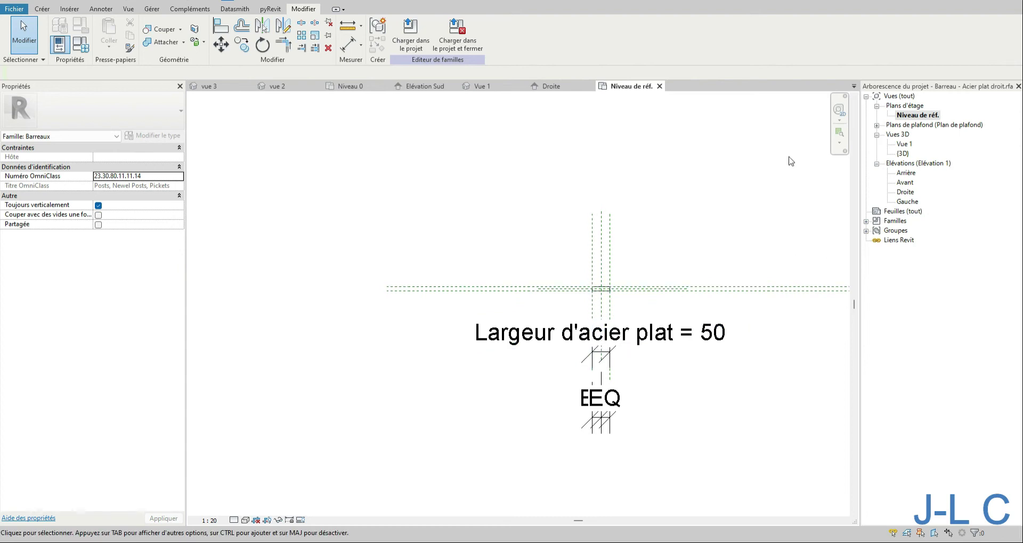
Step: Close the inactive views, then close the Barreau - Acier plat droit family without saving its changes
left_click(248, 1)
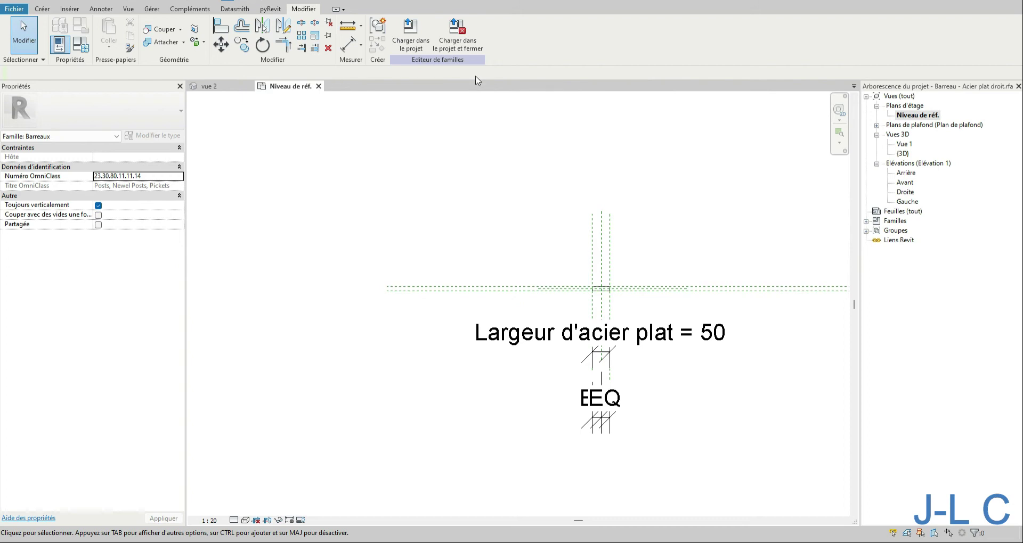
left_click(318, 86)
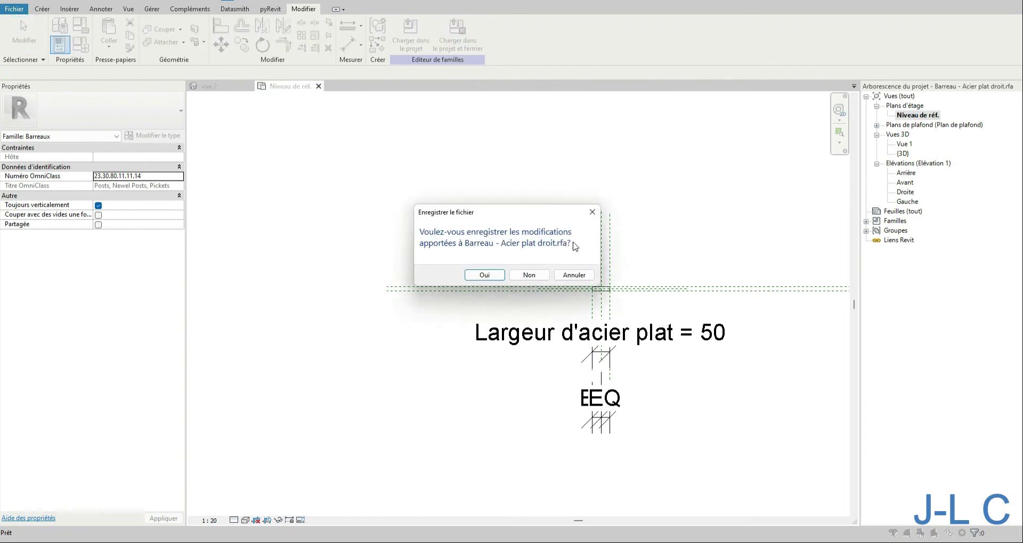
left_click(529, 275)
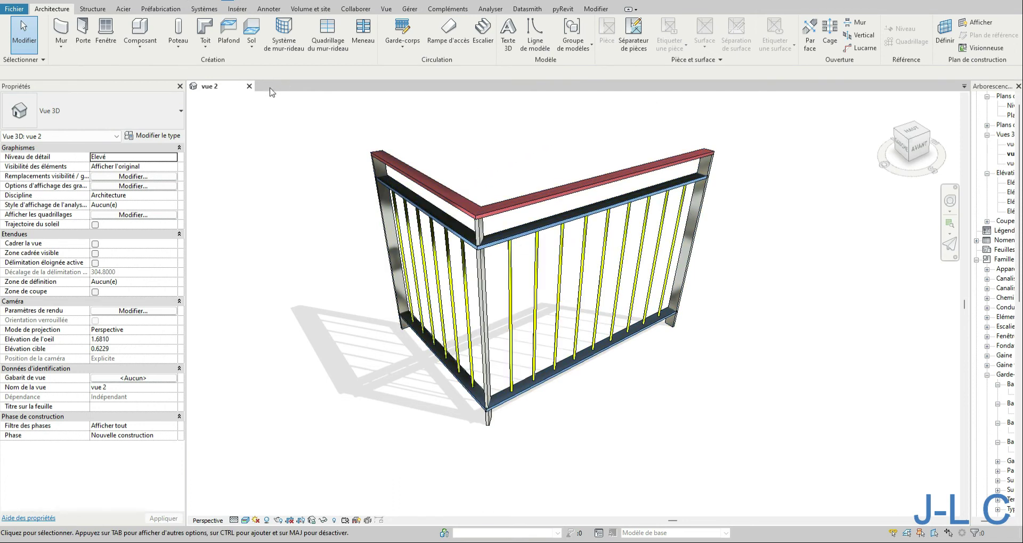
Step: Open the Barreau 50x12 angle railing family for editing from the project's Garde-corps families
left_click_drag(969, 408, 896, 399)
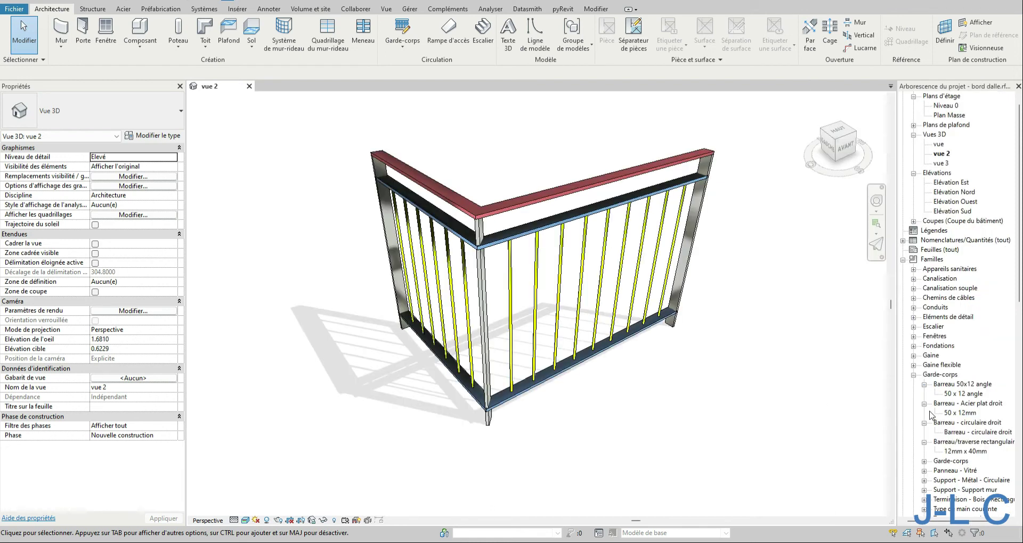
right_click(968, 385)
left_click(961, 429)
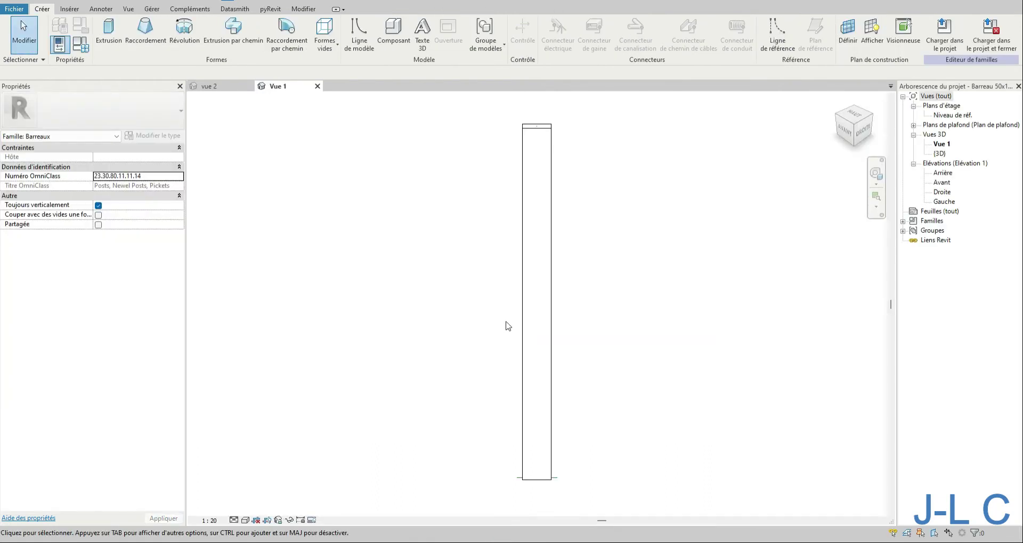
Step: Examine the bar's angled reference line, sweep and angle dimension in the Niveau de réf. floor plan
left_click(952, 106)
double_click(949, 117)
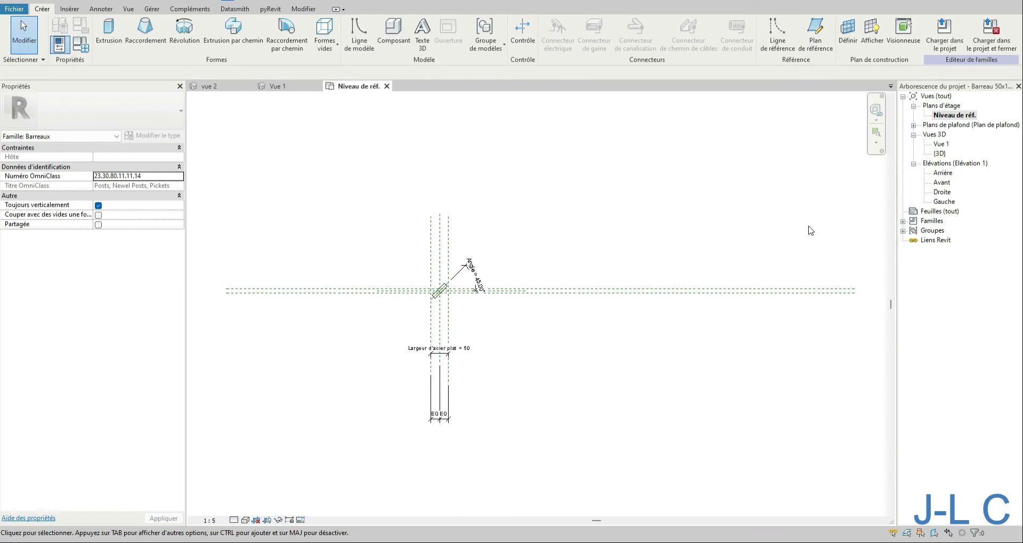
scroll(403, 273, "up", 5)
scroll(402, 270, "up", 2)
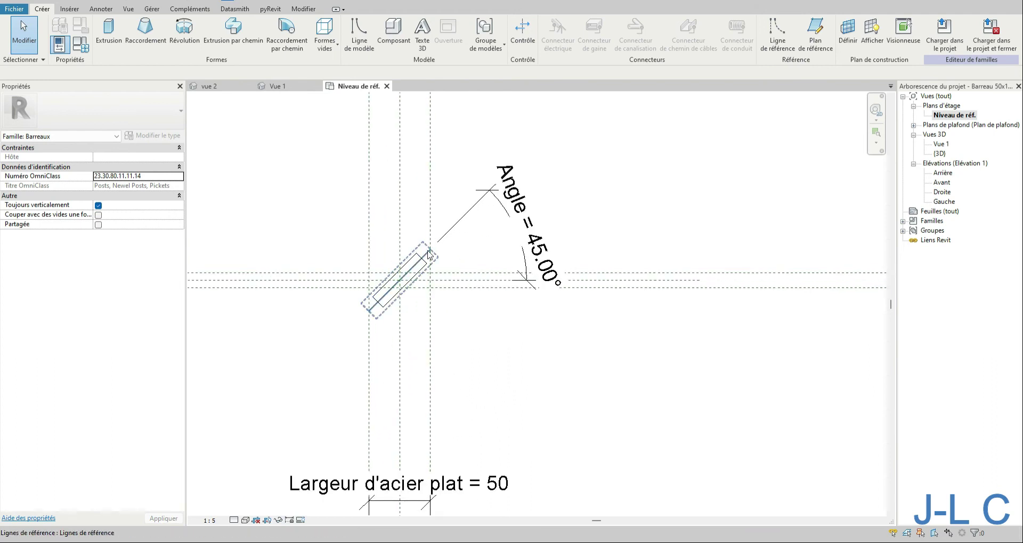
left_click(427, 259)
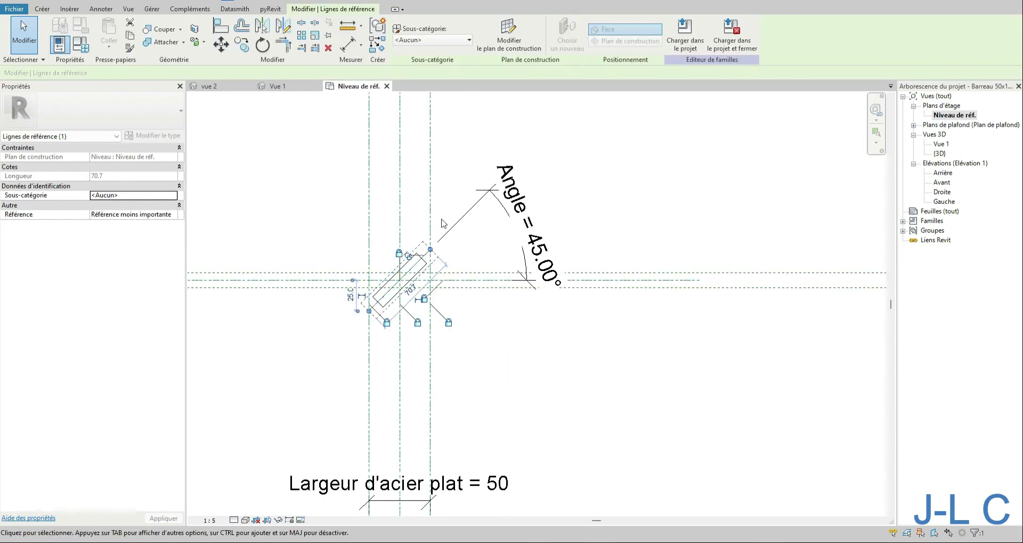
left_click(417, 264)
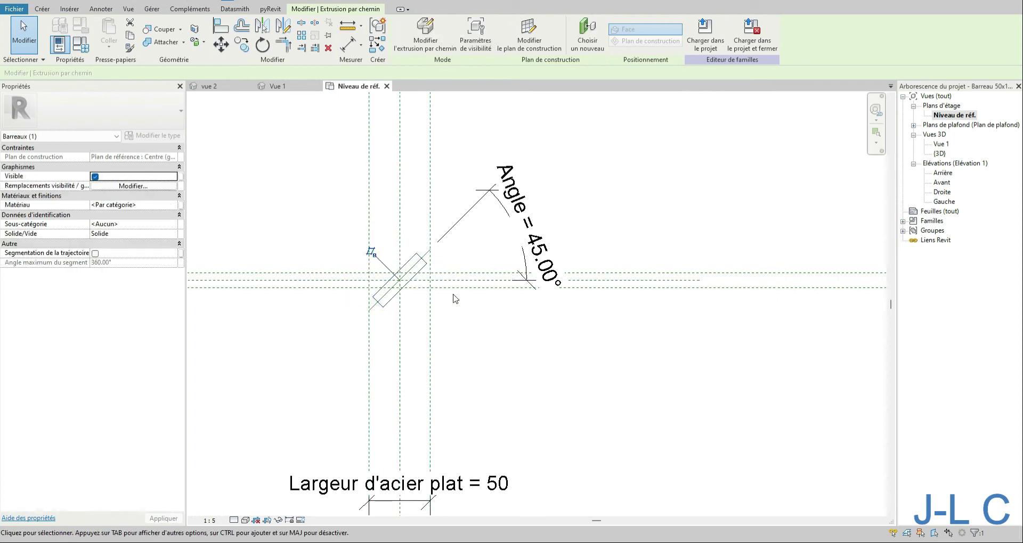
scroll(516, 301, "down", 4)
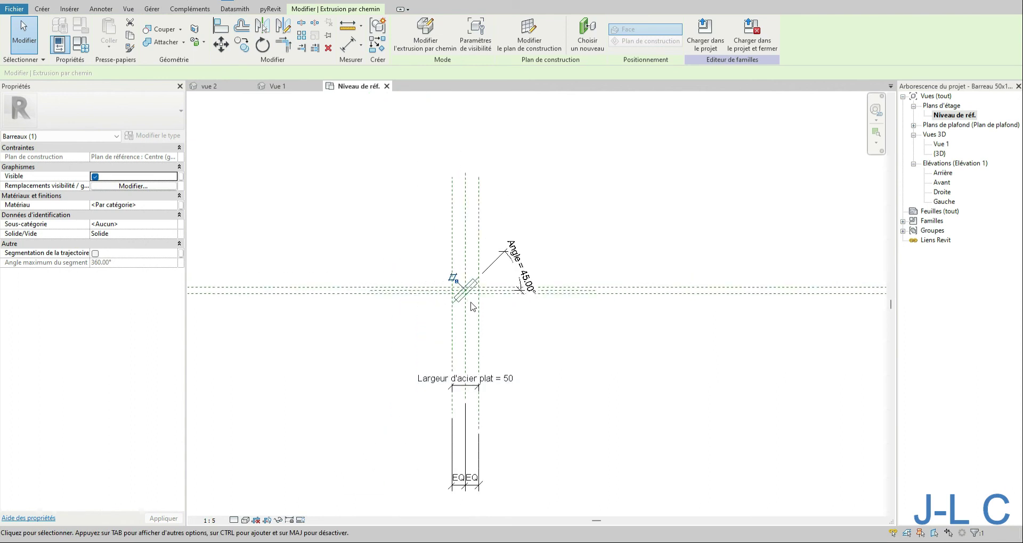
scroll(473, 306, "up", 3)
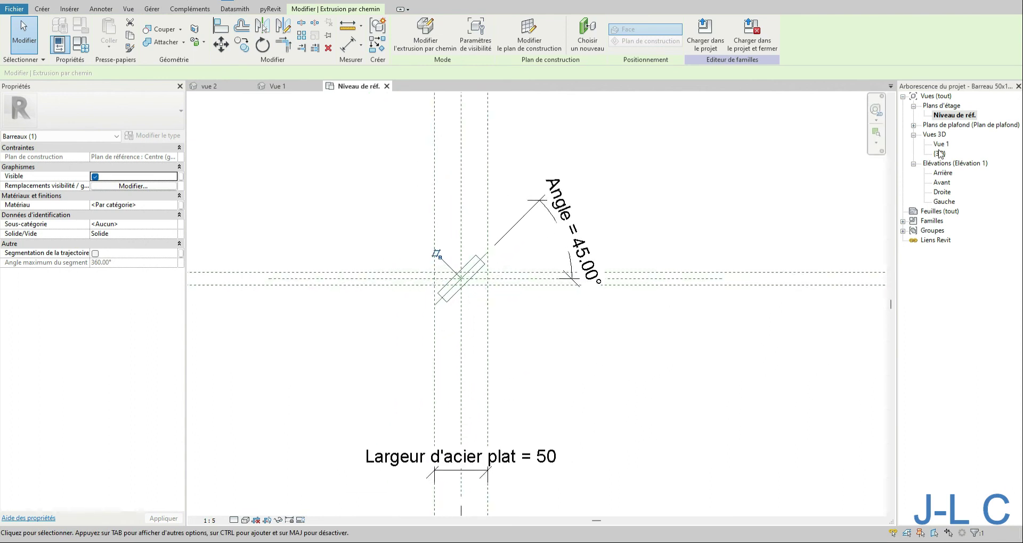
Step: Examine the angled bar's sweep, height and cut-angle dimensions in the Avant and Droite elevations
double_click(939, 184)
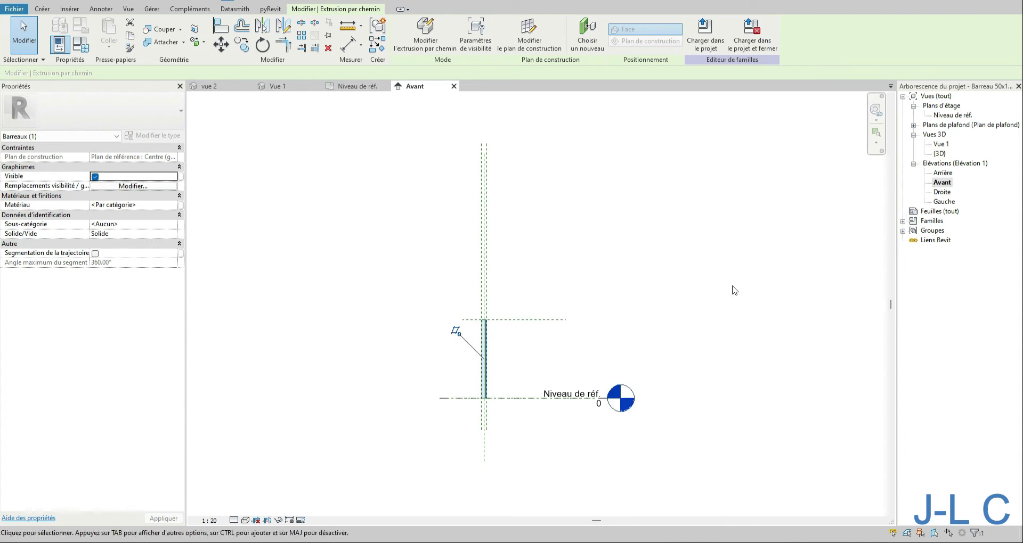
scroll(436, 392, "up", 1)
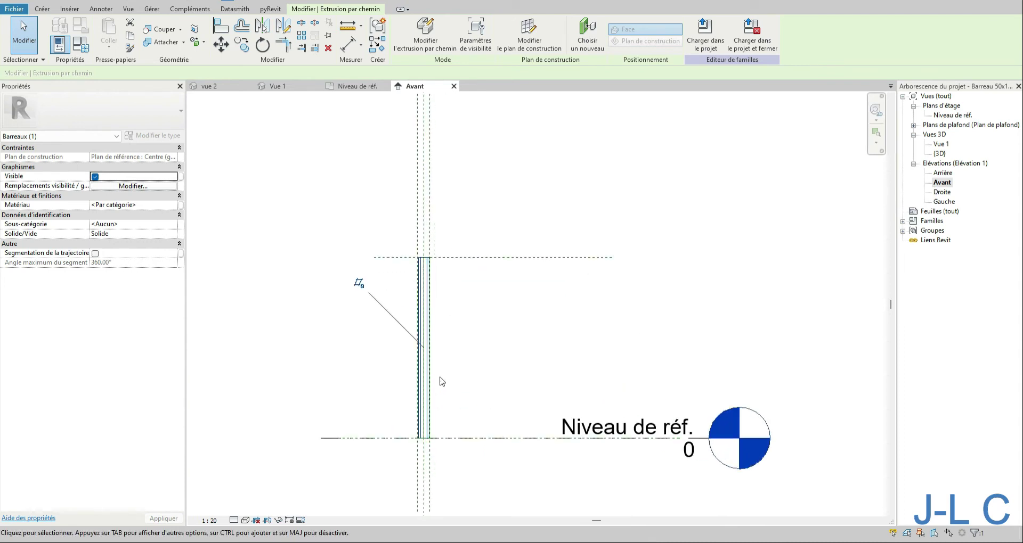
left_click(938, 192)
double_click(939, 193)
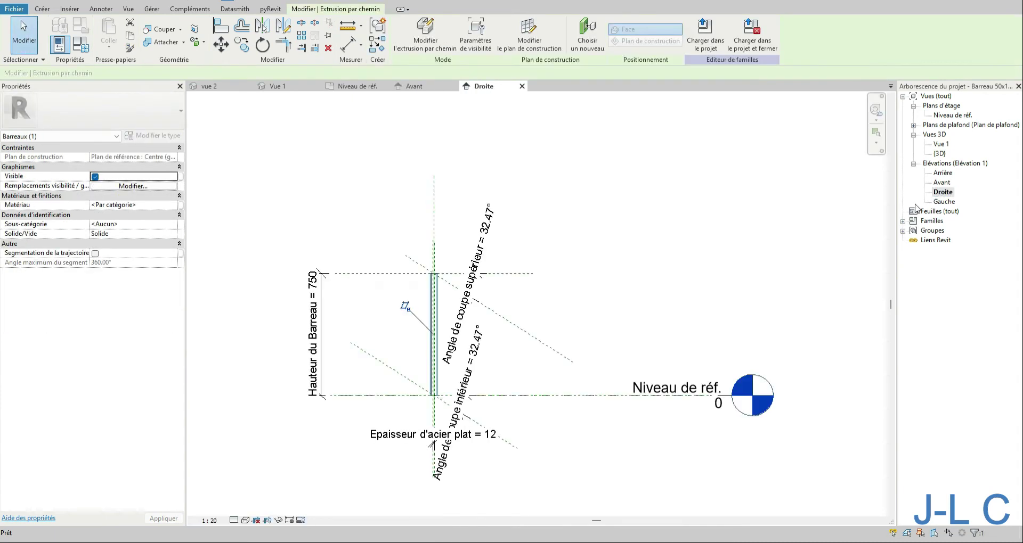
scroll(422, 360, "up", 2)
scroll(422, 360, "up", 2)
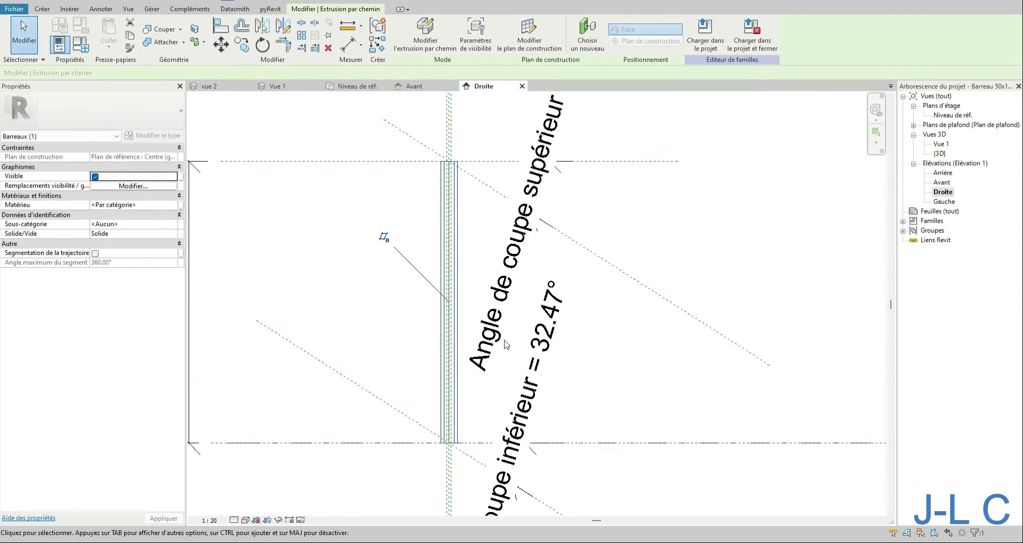
scroll(506, 346, "down", 2)
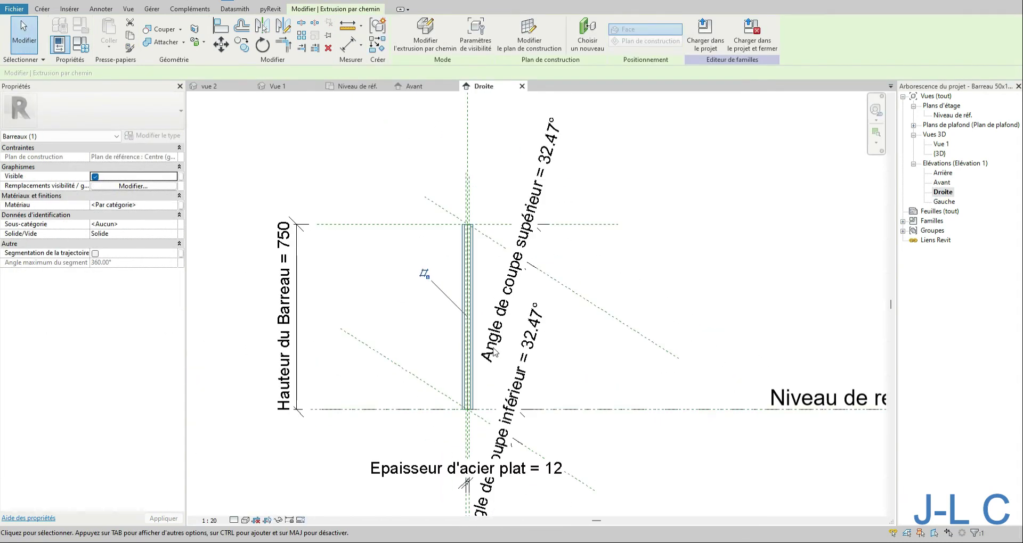
double_click(461, 326)
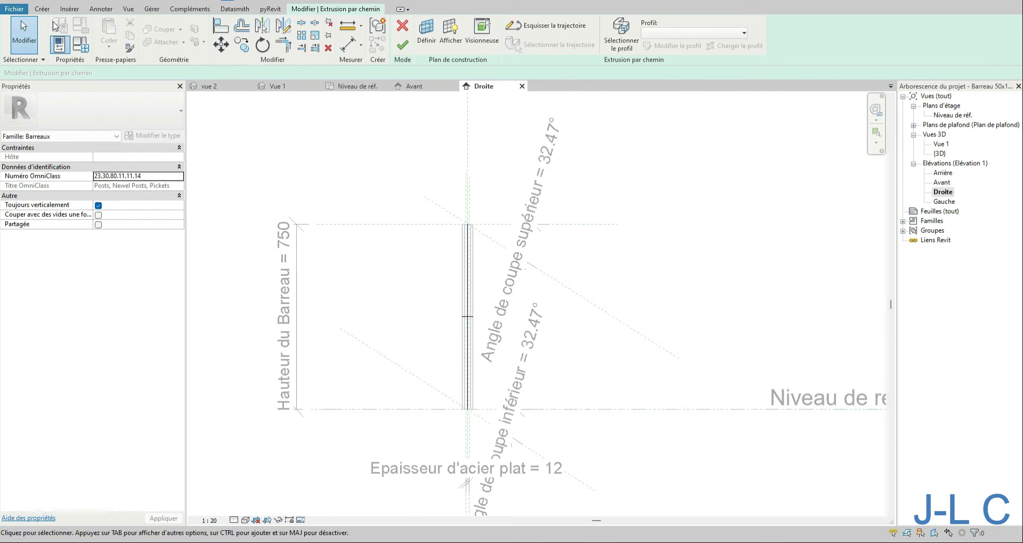
left_click(42, 9)
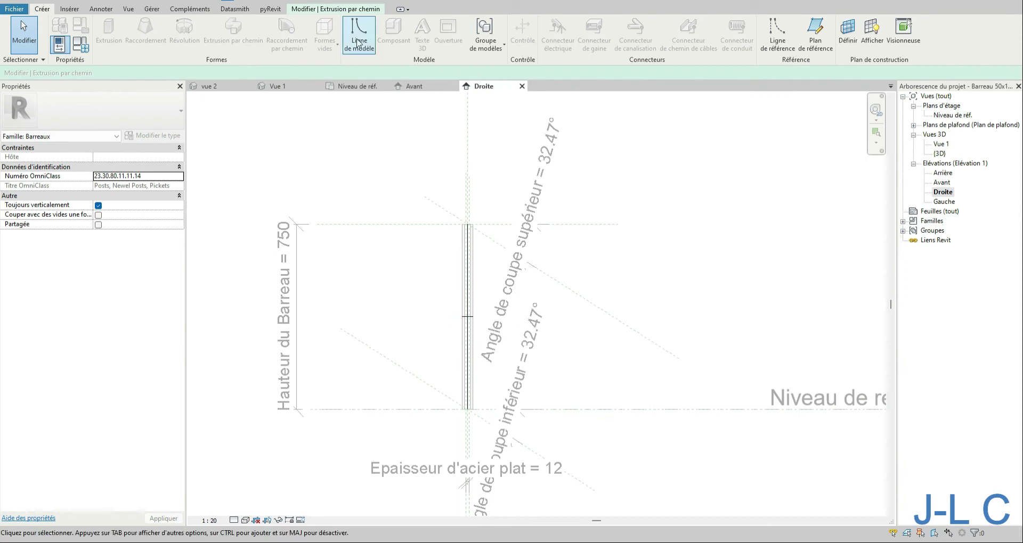
left_click(245, 1)
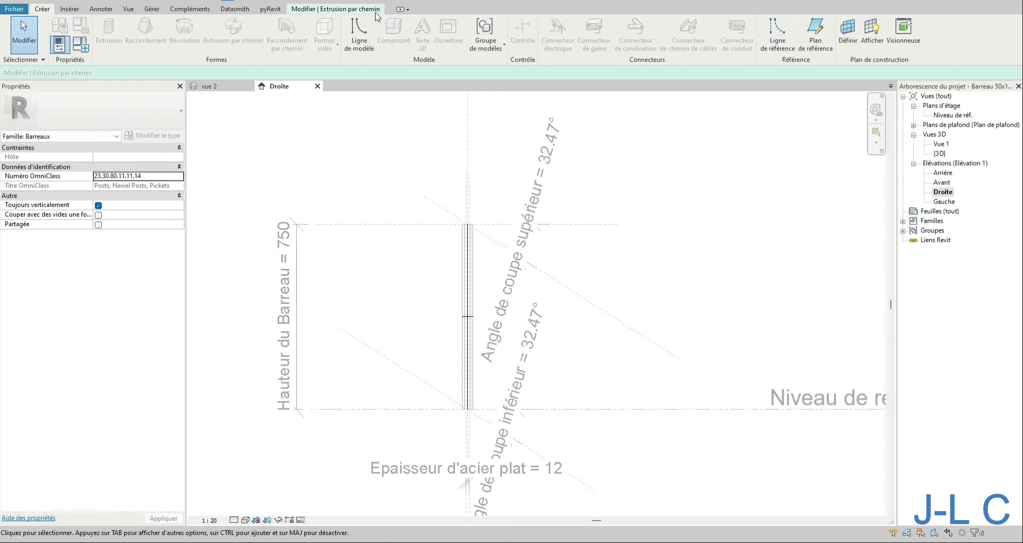
left_click(347, 7)
left_click(402, 26)
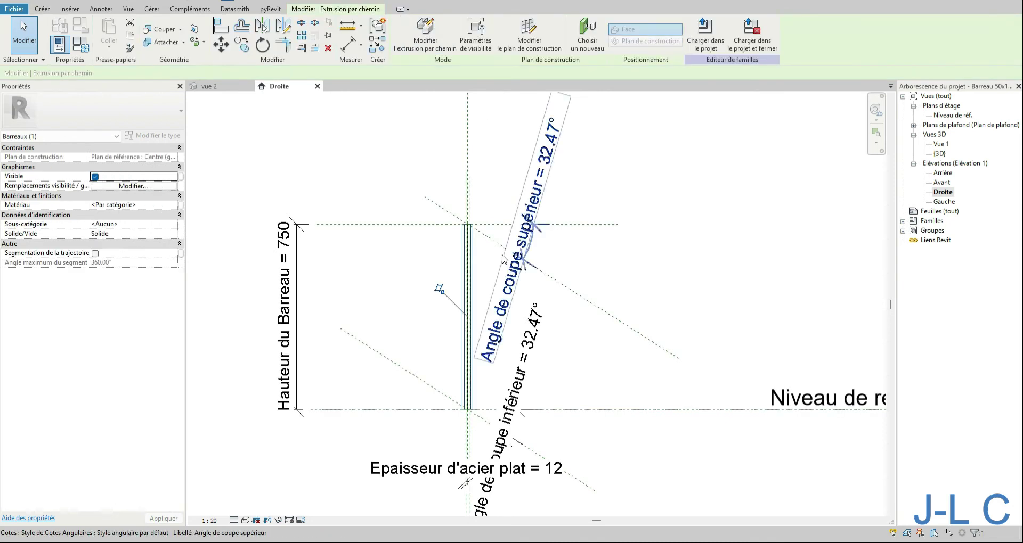
Step: Load the Barreau 50x12 angle family into the project and close the family
left_click(415, 171)
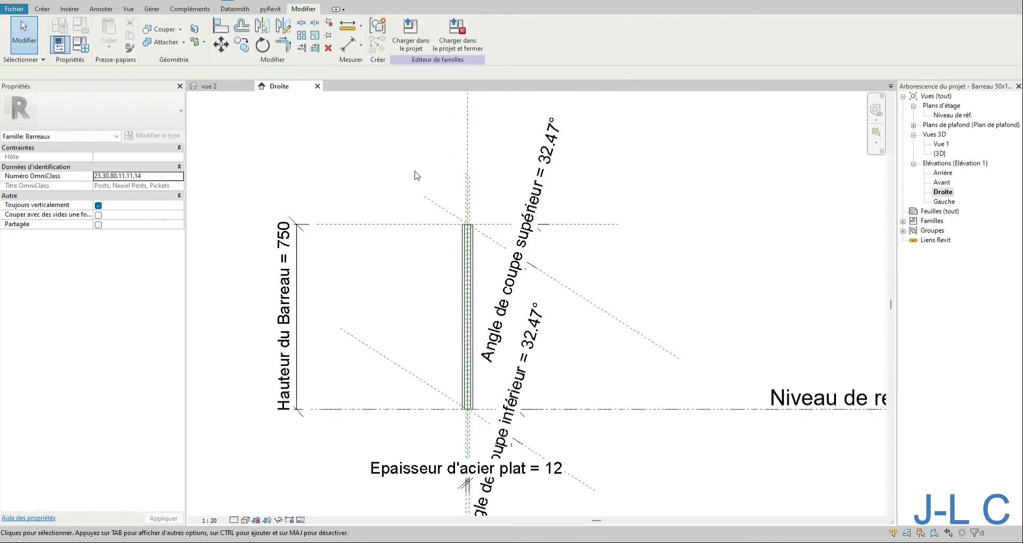
left_click(471, 37)
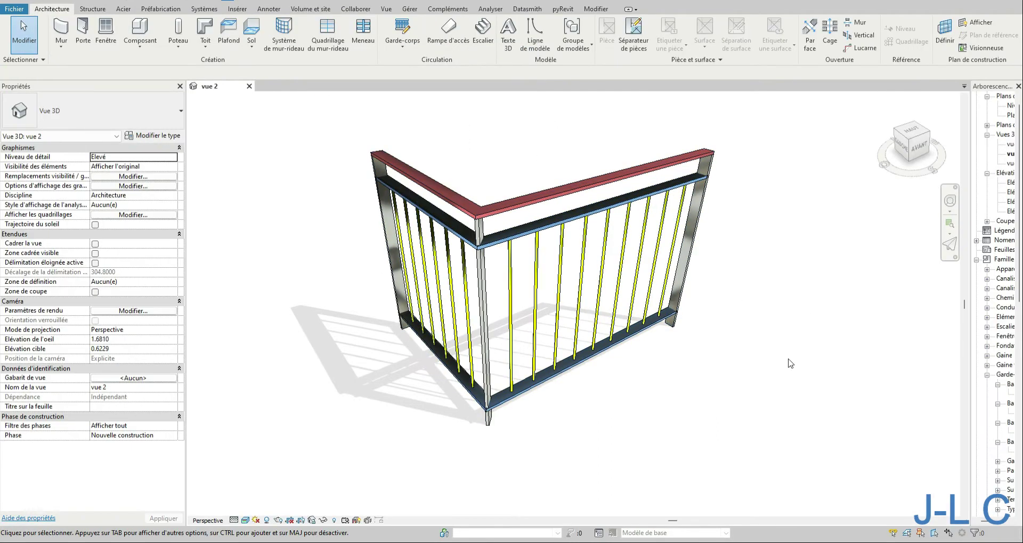
Step: Reopen the Barreau 50x12 angle family for editing from the project's family list
left_click_drag(971, 410, 865, 410)
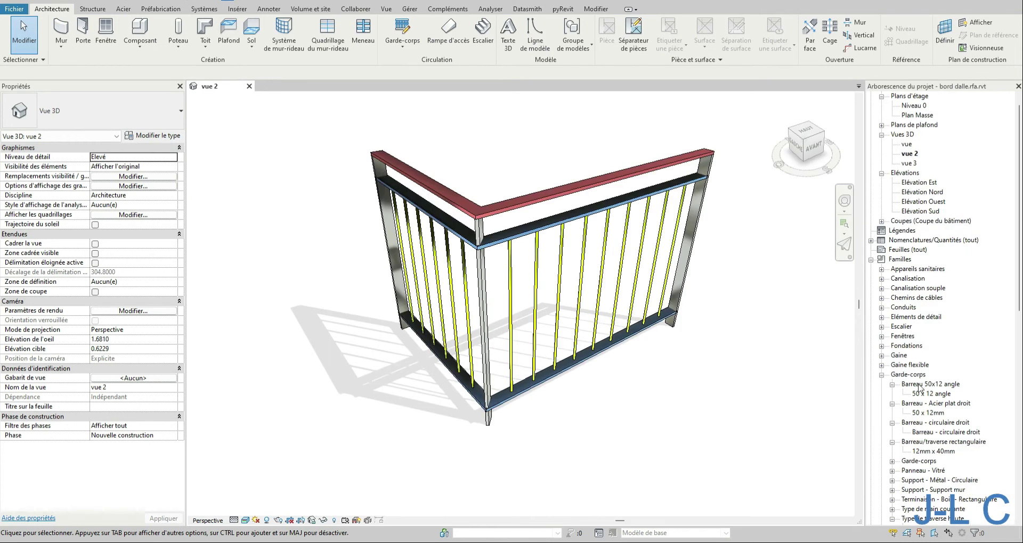
right_click(928, 386)
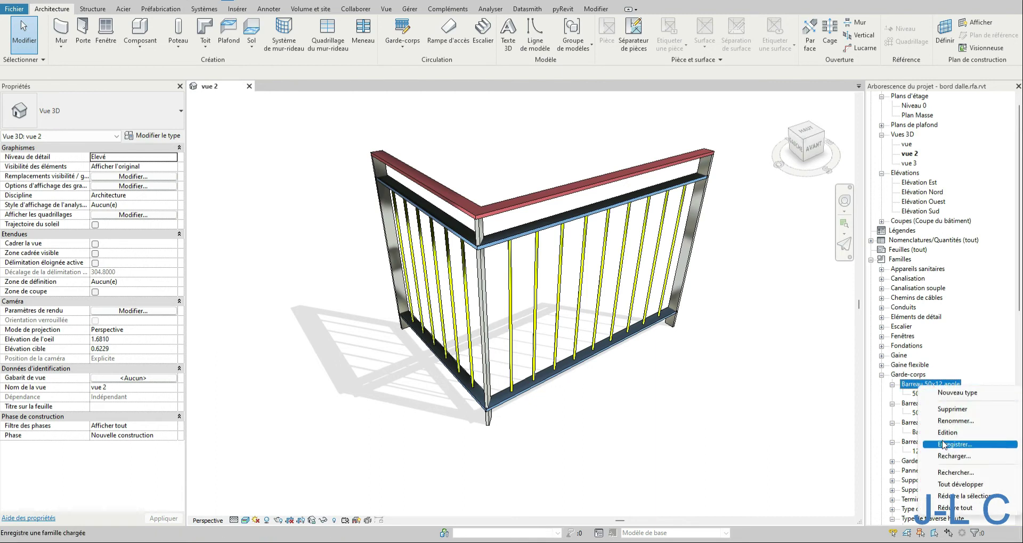
left_click(949, 435)
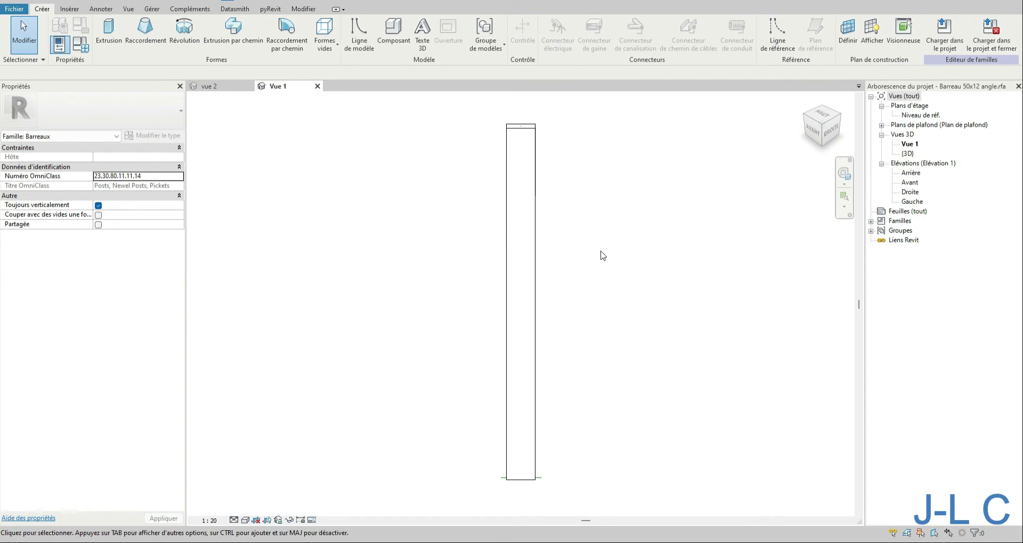
Step: Select the bar's sweep in the 3D view and open the Niveau de réf. floor plan
left_click(538, 232)
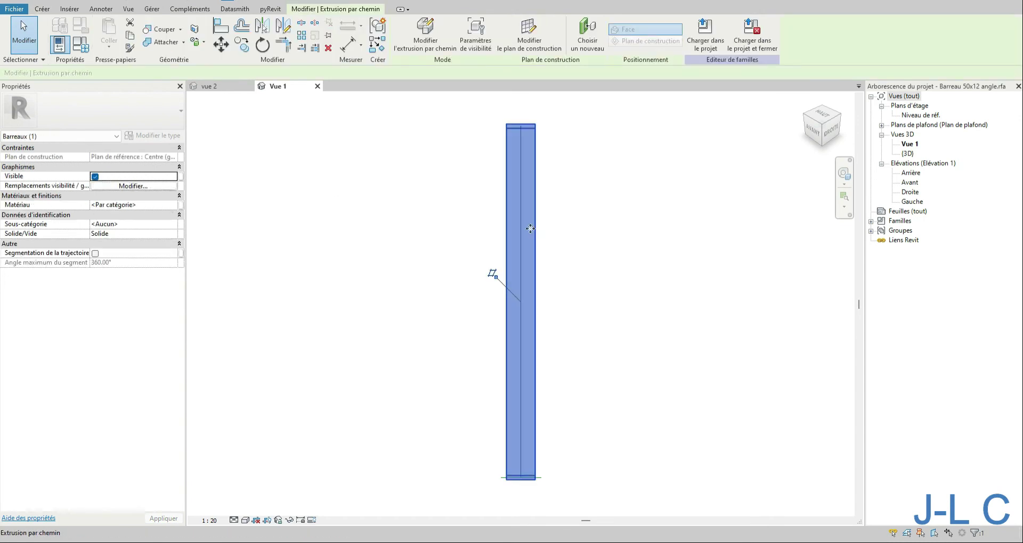
left_click(916, 116)
double_click(916, 116)
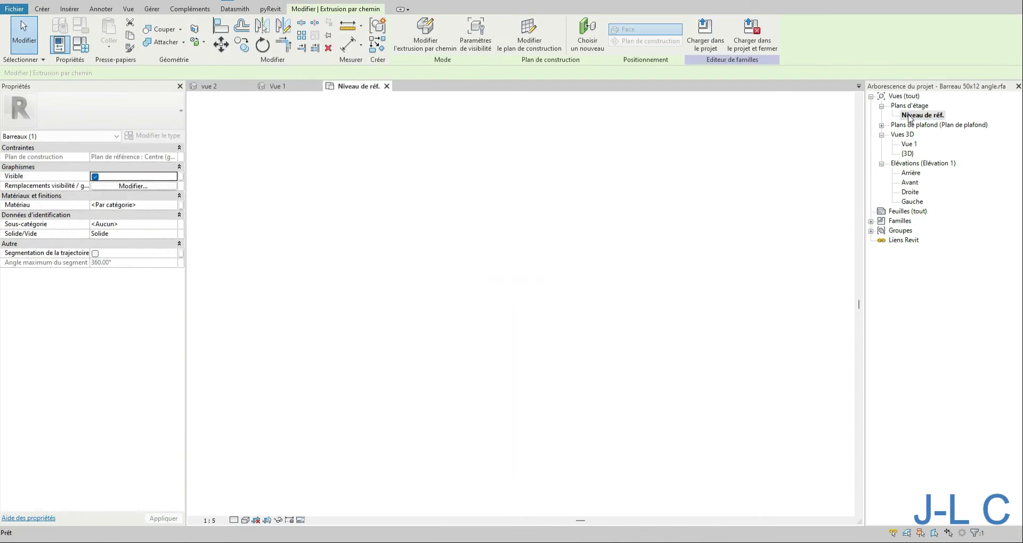
Step: Open the family types of the 50 x 12 angle bar and regroup the Angle parameter under Contraintes
left_click(85, 47)
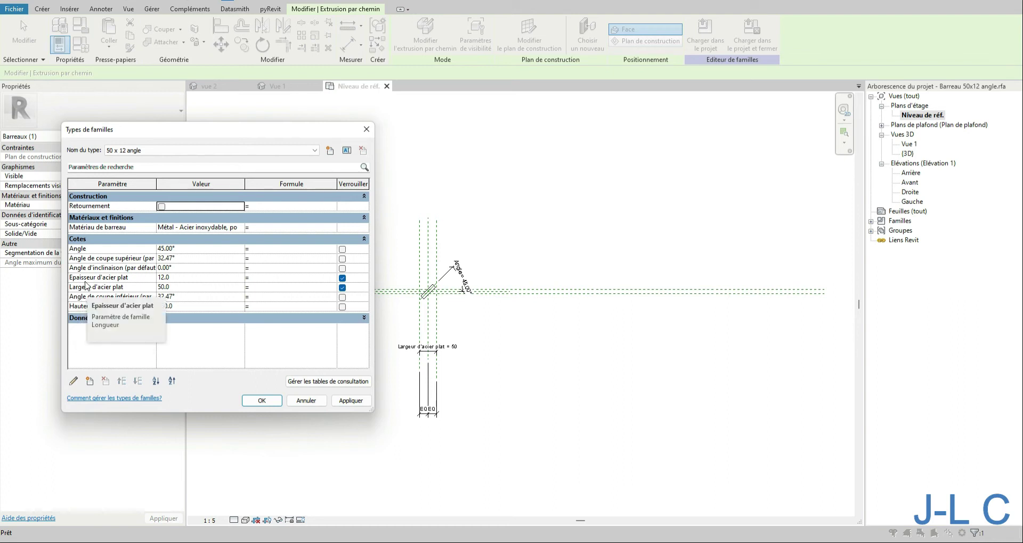
left_click(82, 241)
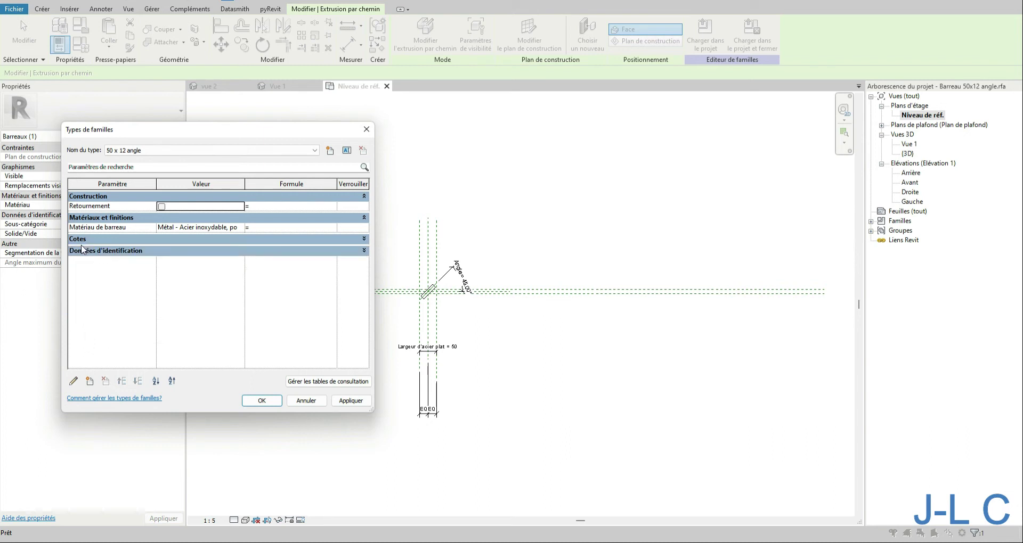
left_click(89, 240)
left_click(84, 249)
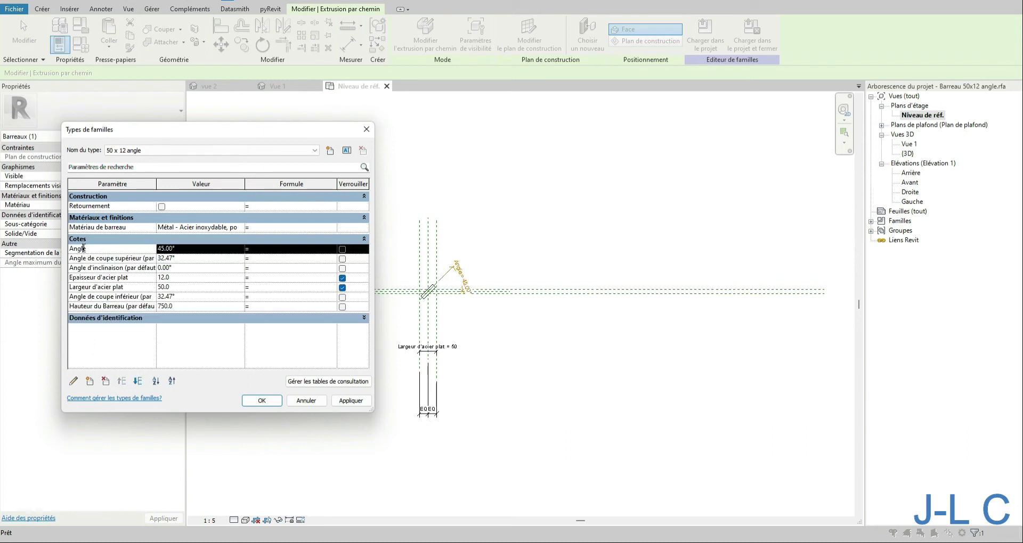
left_click(74, 381)
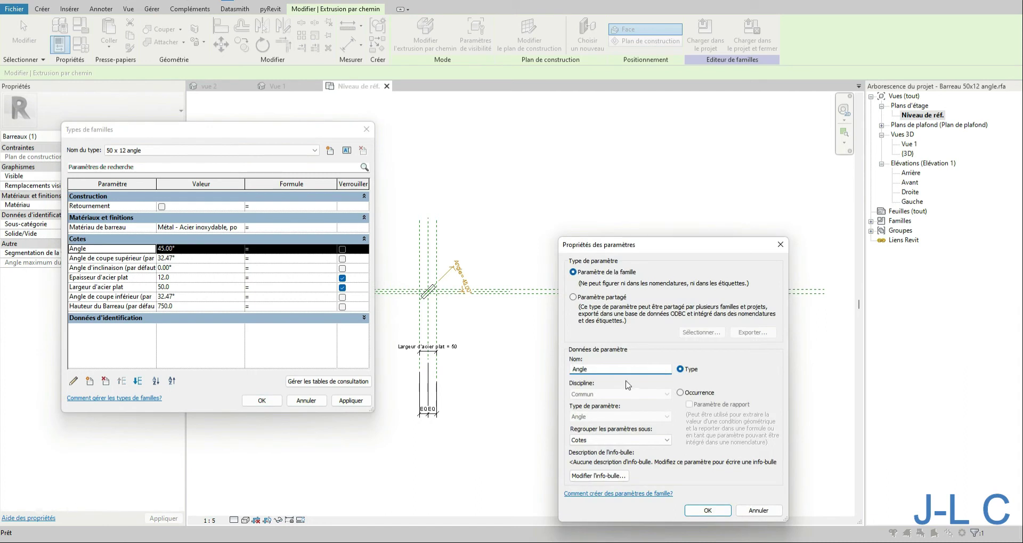
left_click(599, 444)
scroll(647, 383, "up", 3)
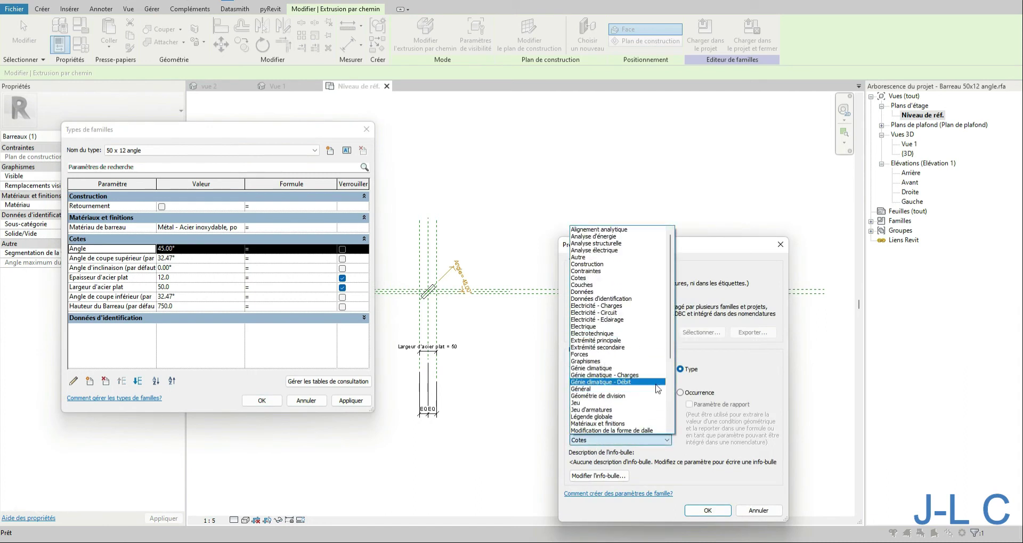
left_click(612, 272)
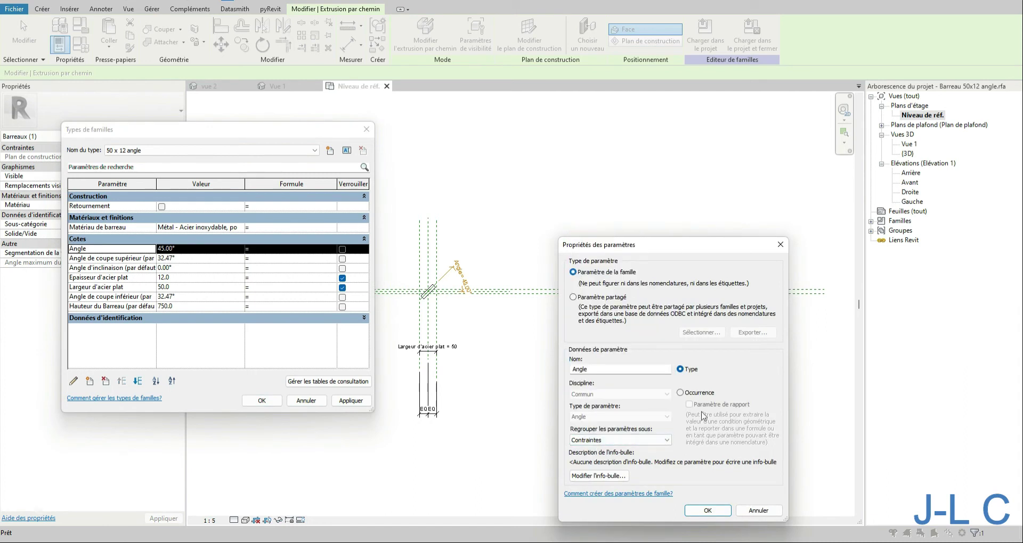
left_click(708, 510)
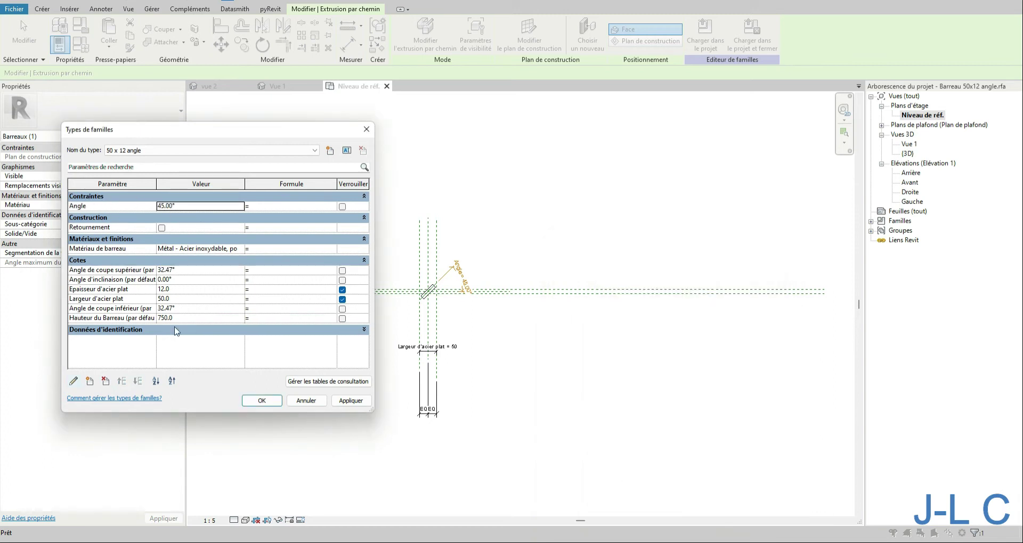
Step: Examine the parameter properties of Hauteur du Barreau and Angle de coupe inférieur without changing them
left_click(95, 322)
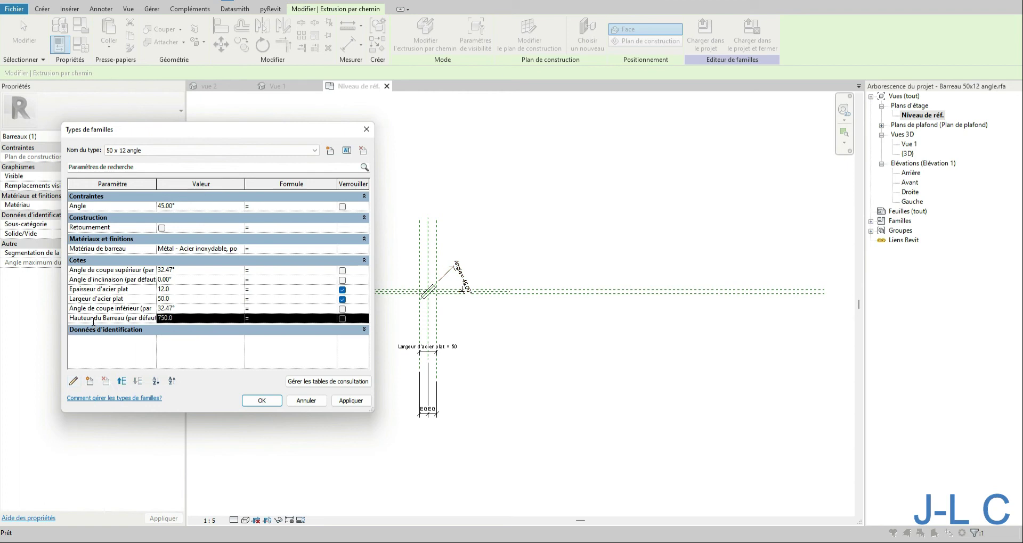
left_click(74, 381)
left_click_drag(158, 163, 508, 171)
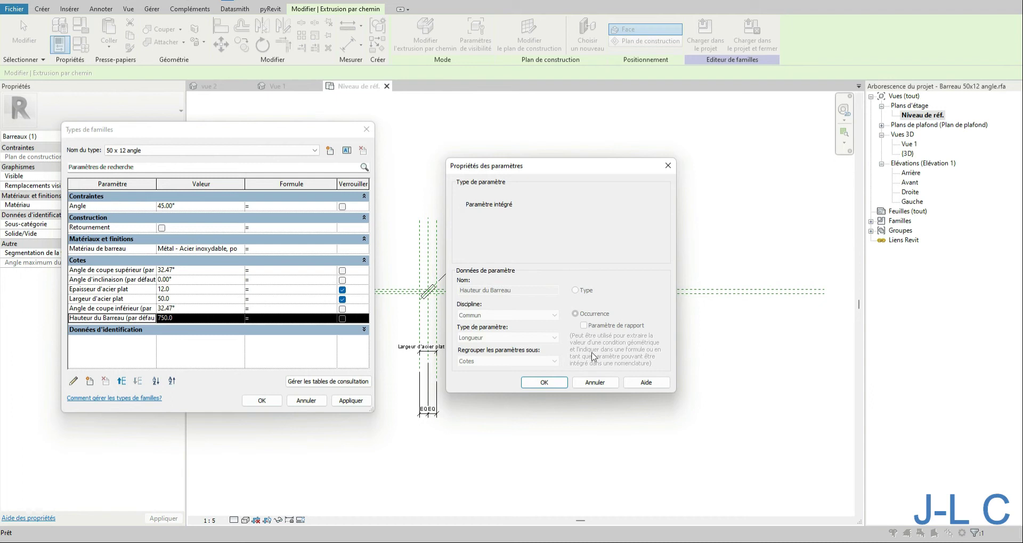
left_click(594, 382)
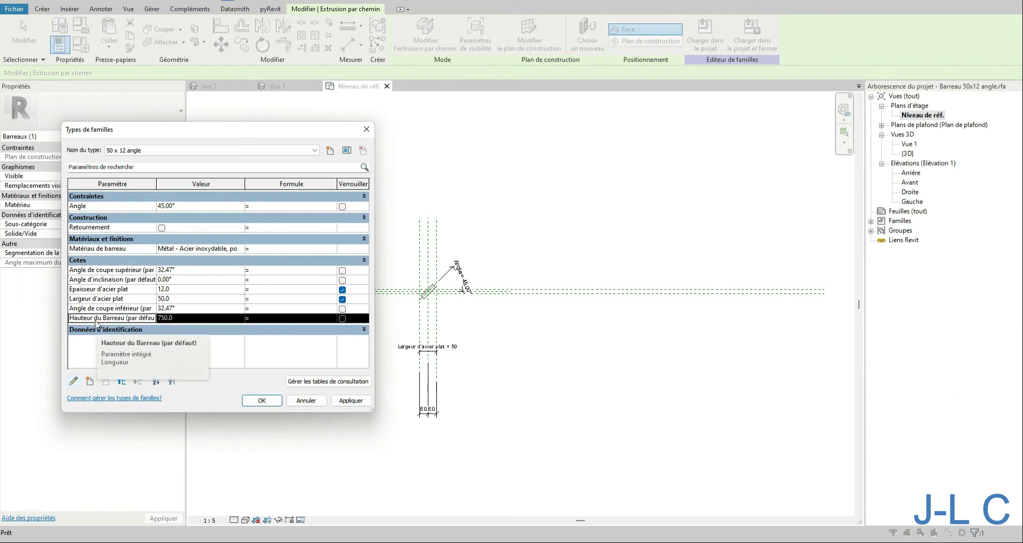
left_click(261, 318)
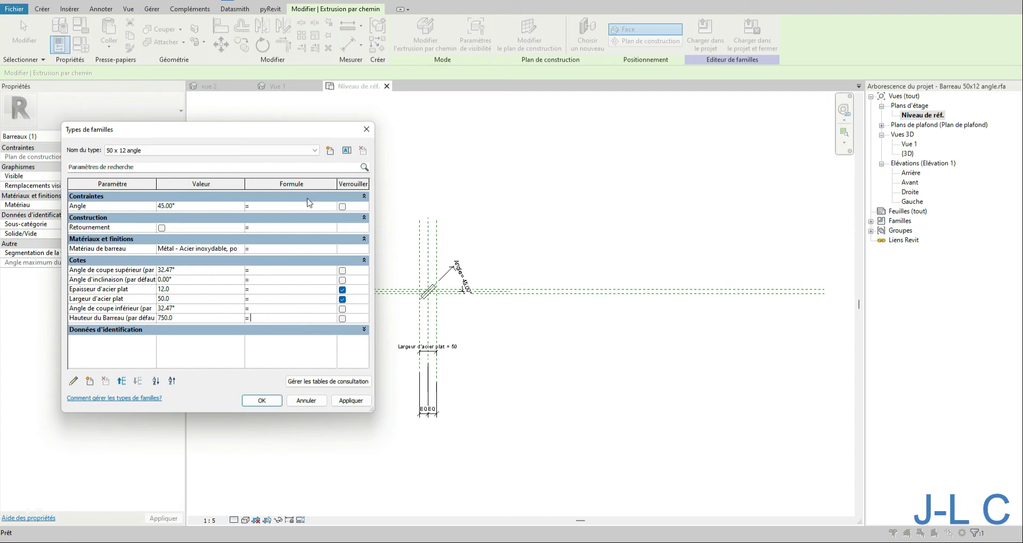
left_click(122, 309)
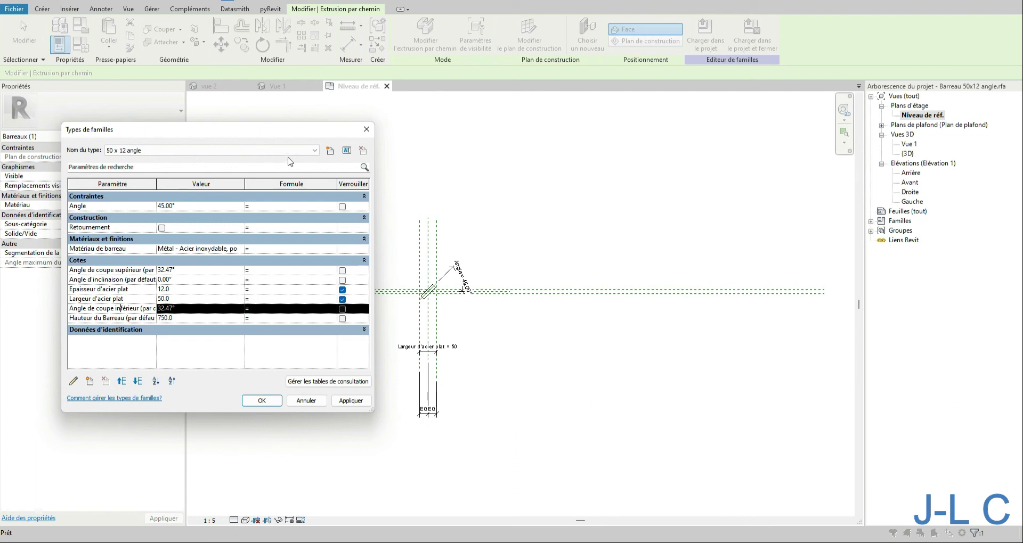
left_click(73, 380)
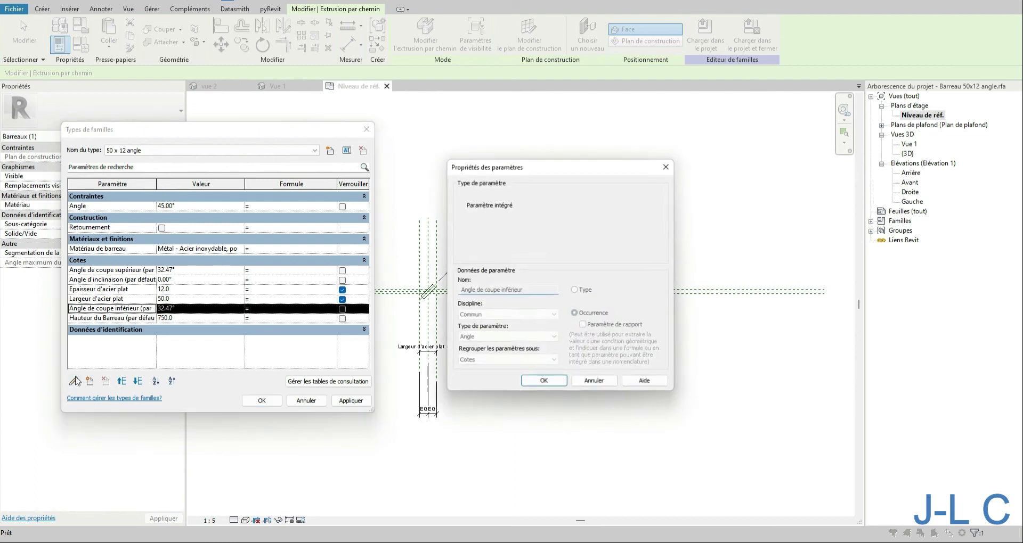
left_click(595, 383)
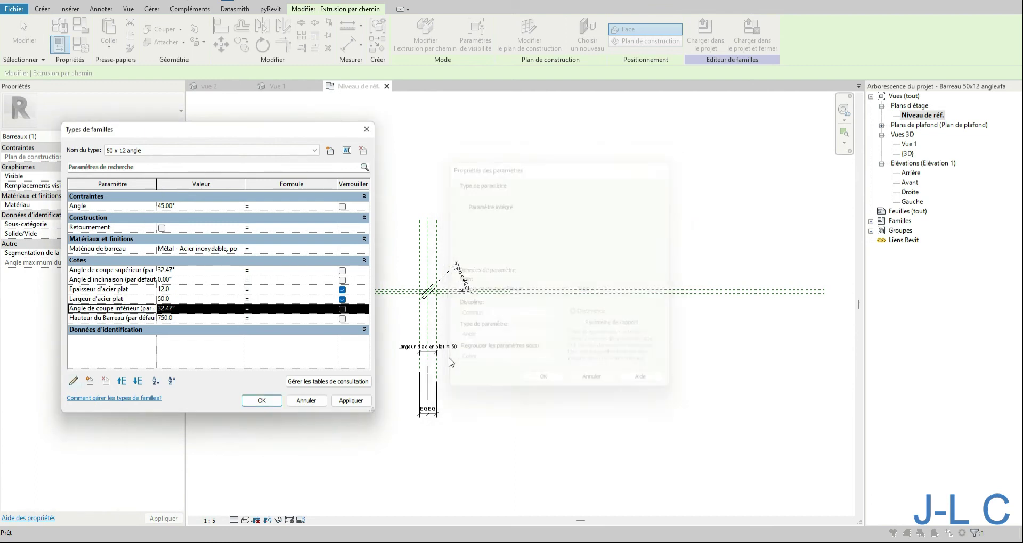
Step: Regroup the Largeur d'acier plat parameter under Contraintes
left_click(96, 299)
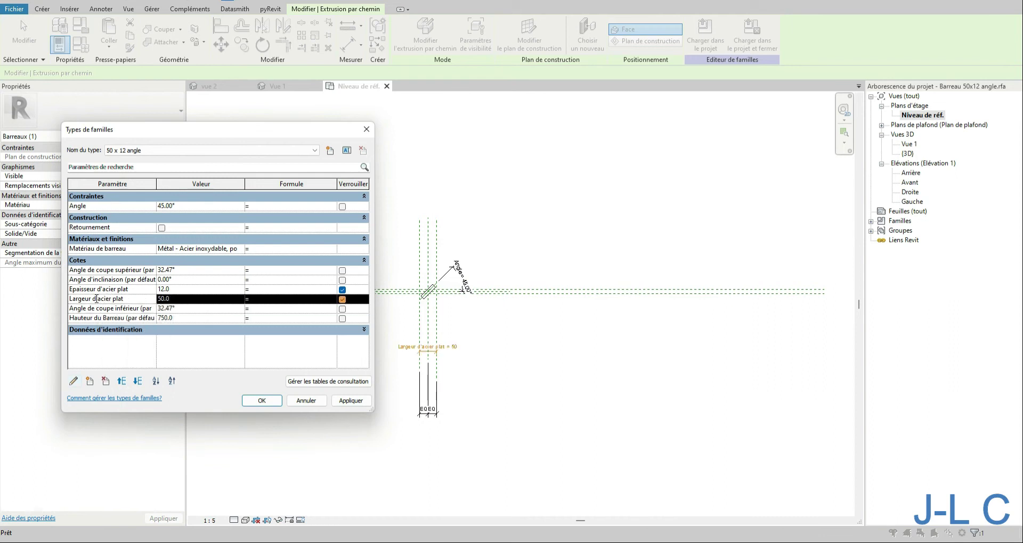
left_click(73, 380)
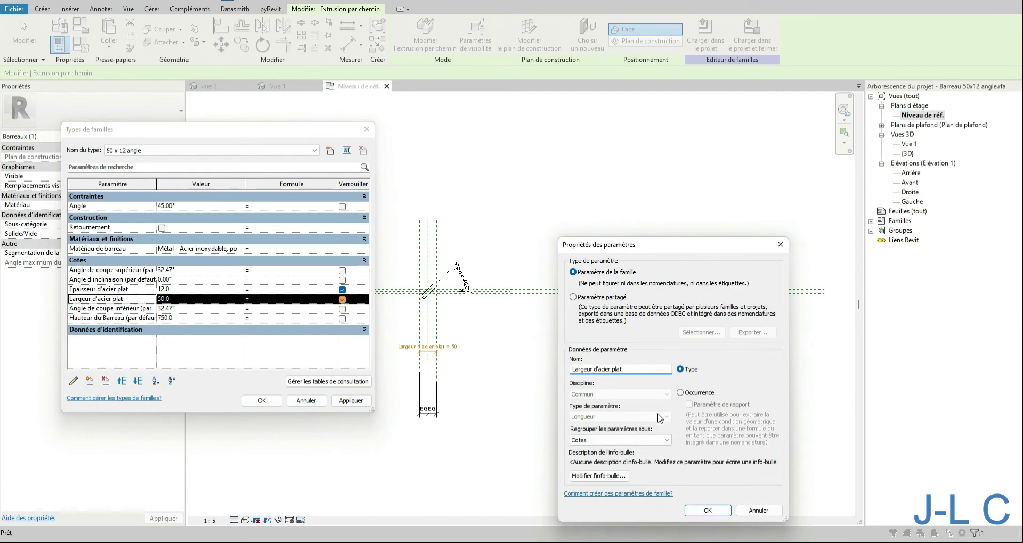
left_click(606, 439)
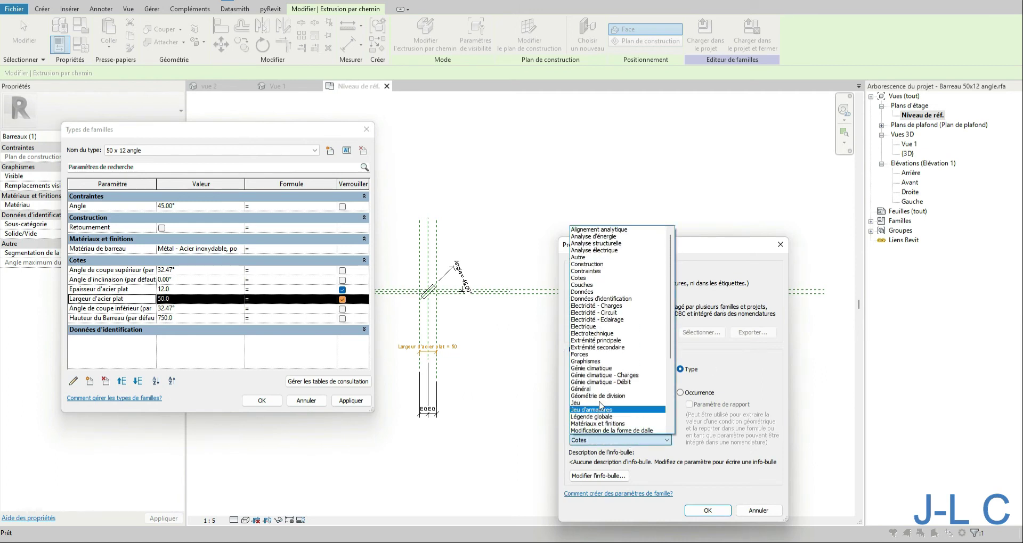
left_click(580, 271)
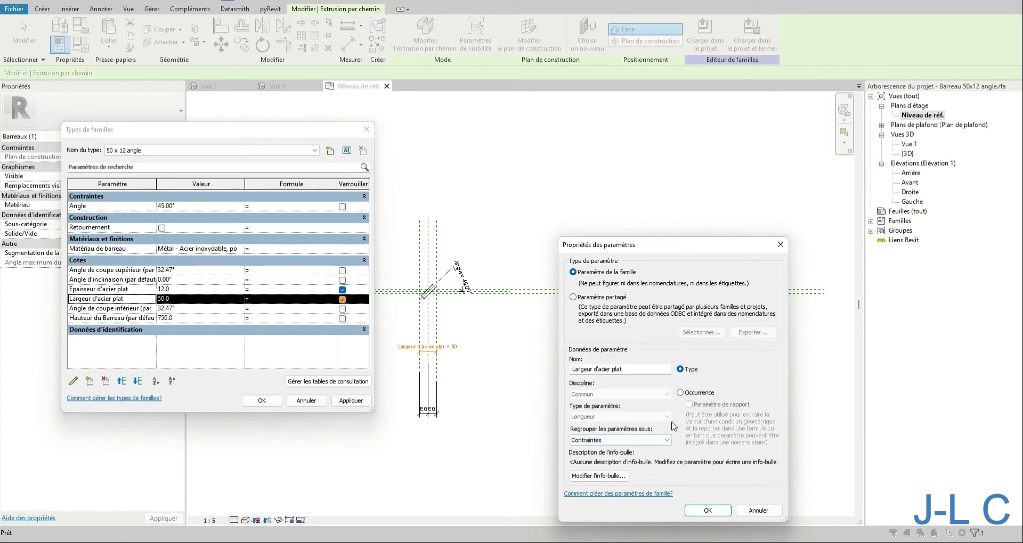
left_click(703, 510)
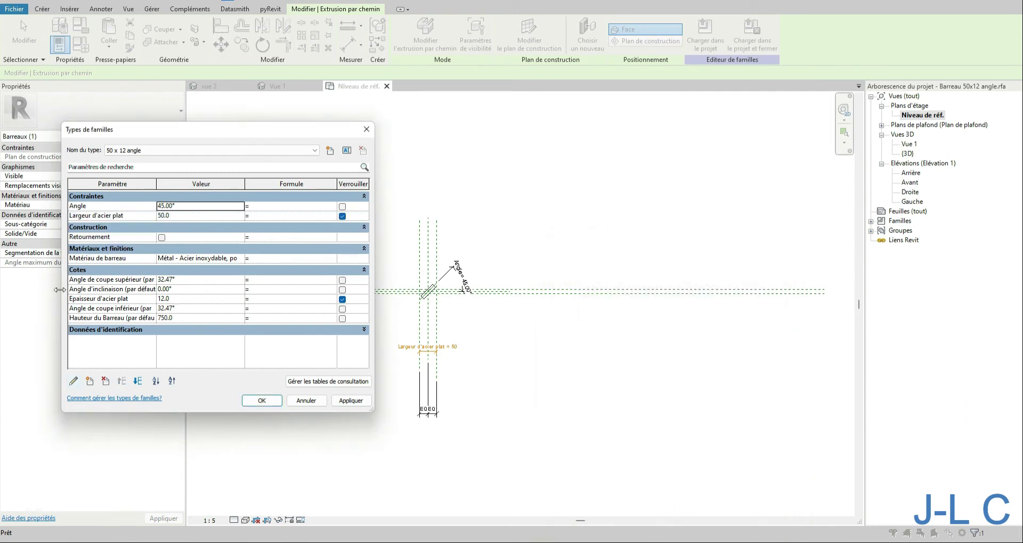
Step: Regroup the Epaisseur d'acier plat parameter under Contraintes and accept the family type changes
left_click(88, 300)
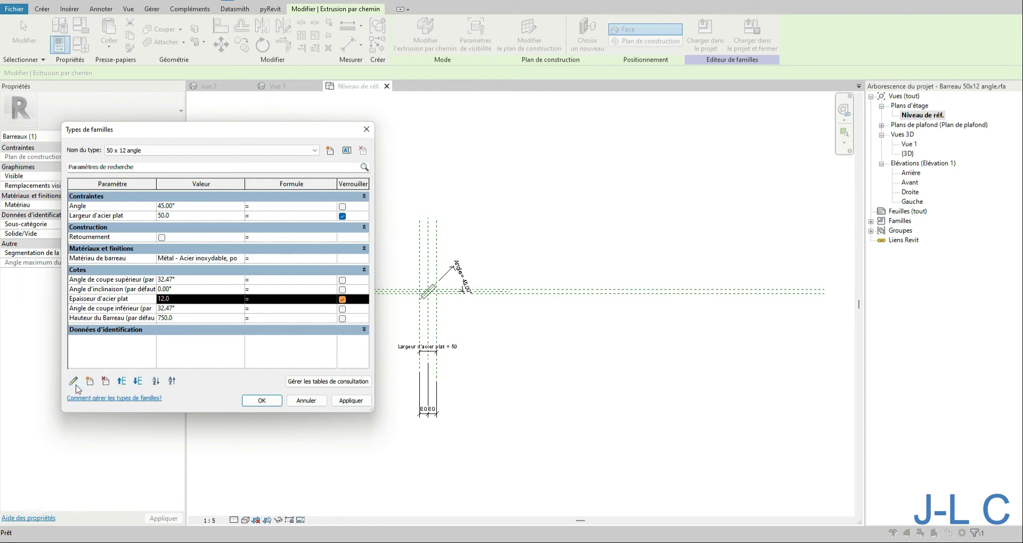
left_click(104, 383)
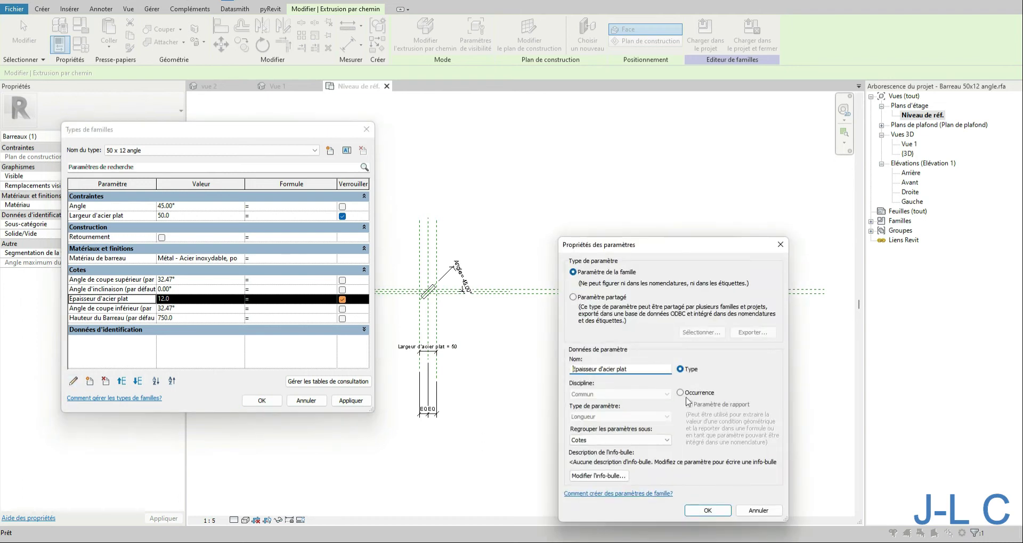
left_click(642, 441)
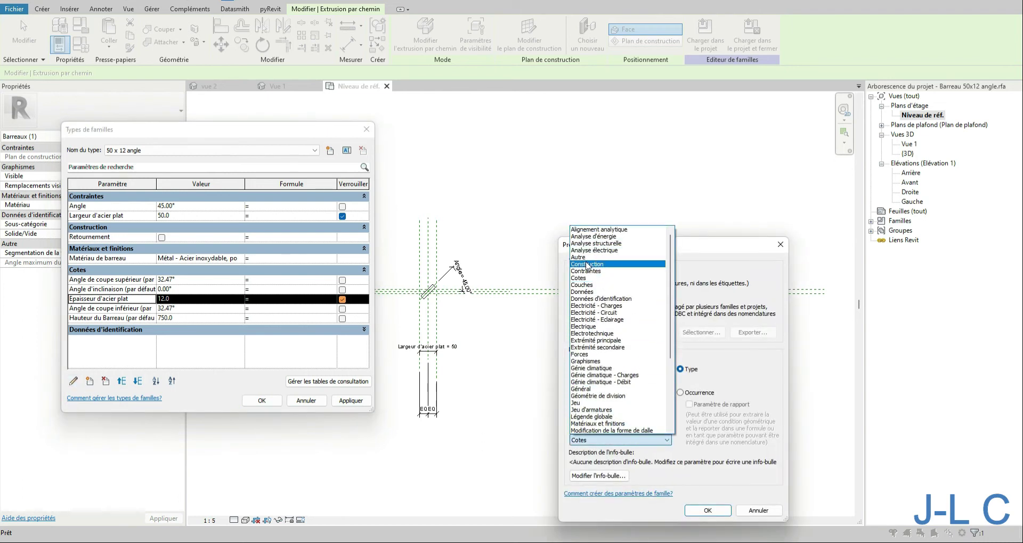
left_click(587, 272)
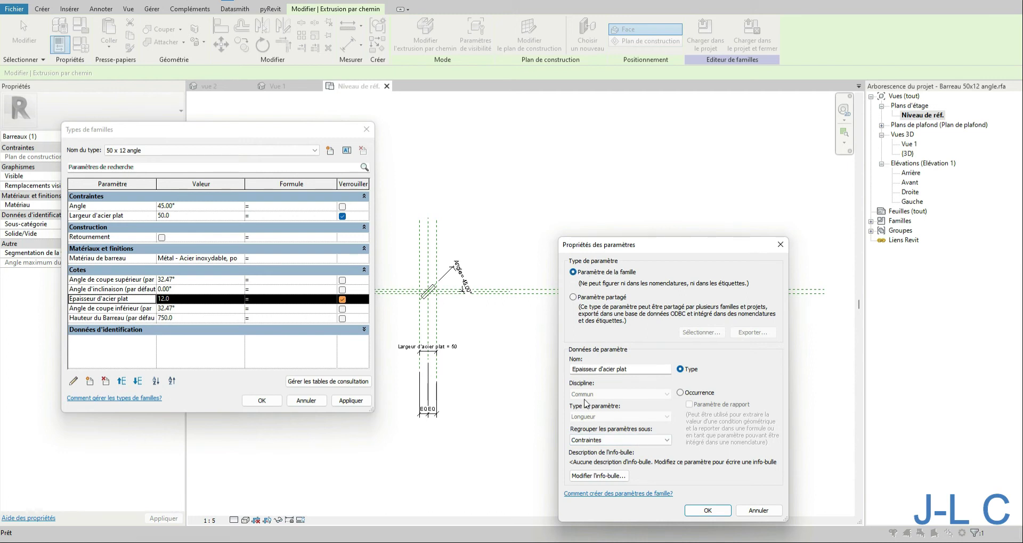
left_click(708, 510)
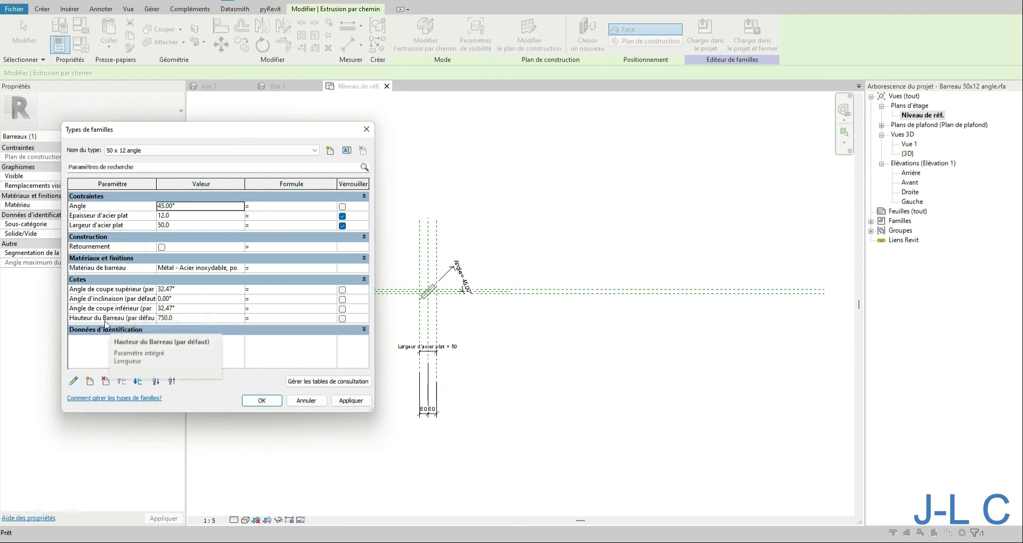
left_click(261, 401)
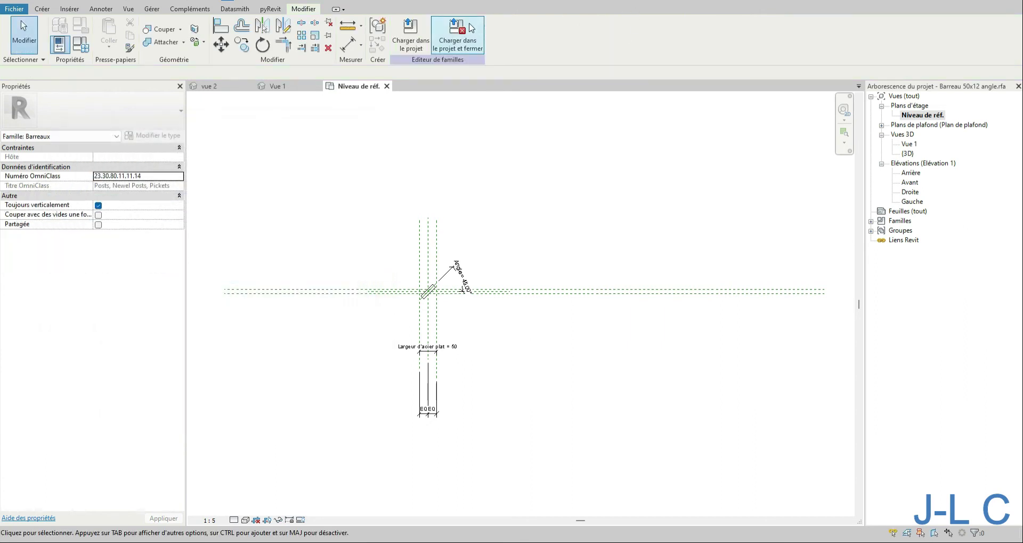
Step: Load the family into the project and close it, saving over the existing Barreau 50x12 angle.rfa file
left_click(457, 32)
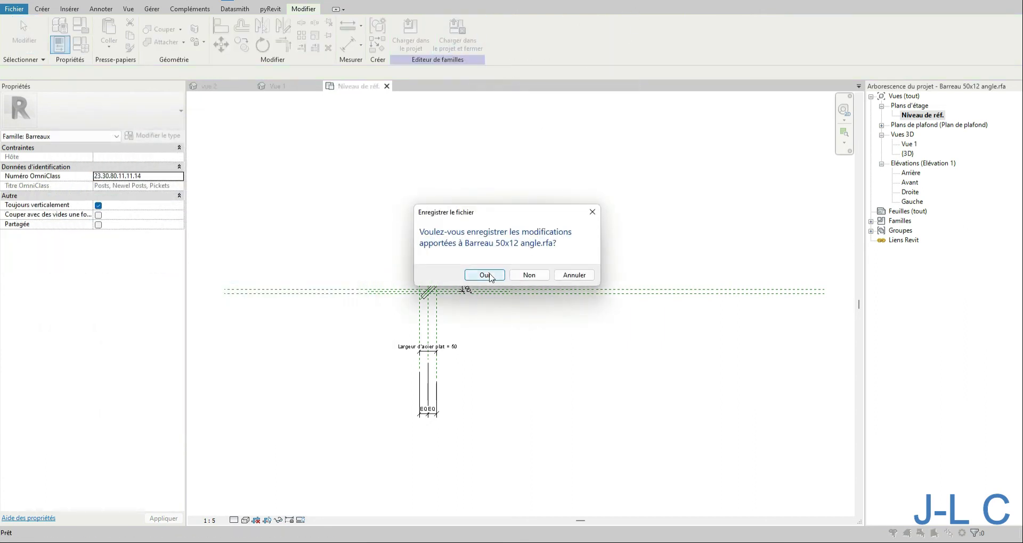
left_click(484, 275)
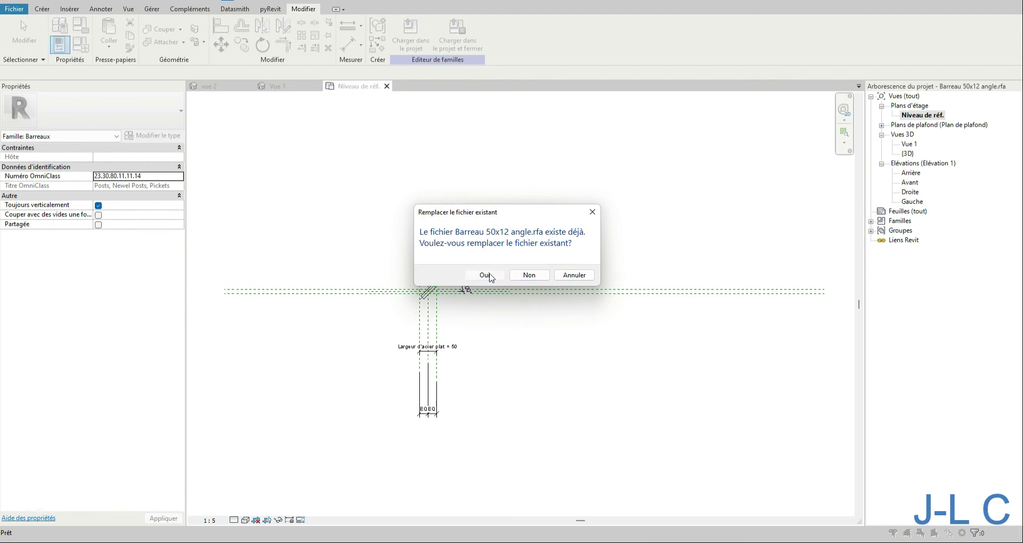
left_click(485, 275)
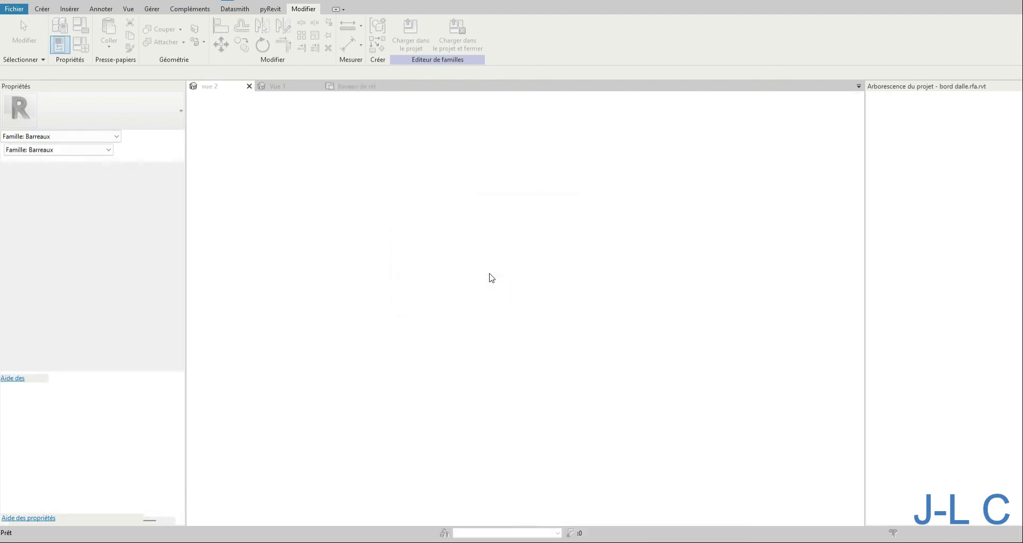
left_click(490, 271)
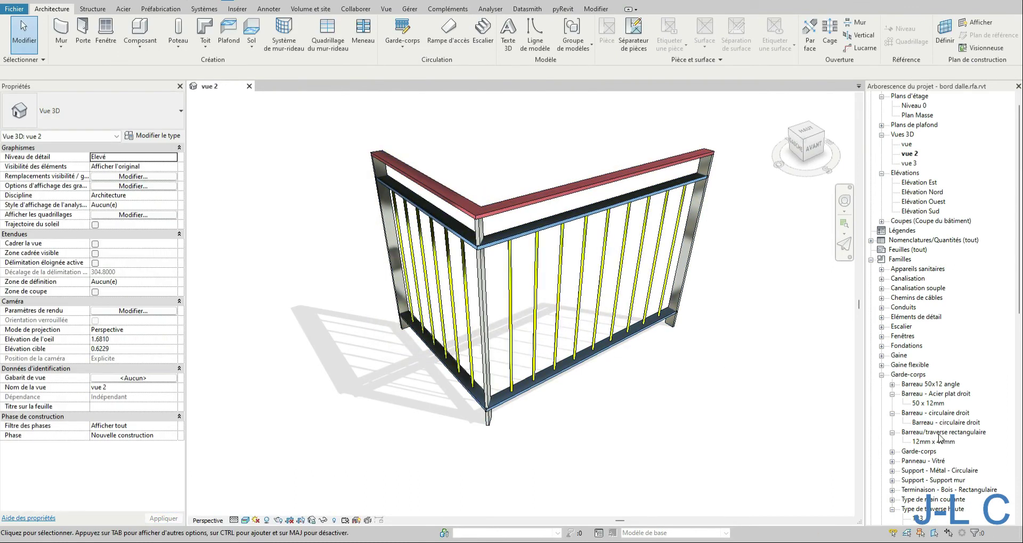
Step: Check the type properties of the 50 x 12 angle type under the project's Garde-corps families
double_click(933, 385)
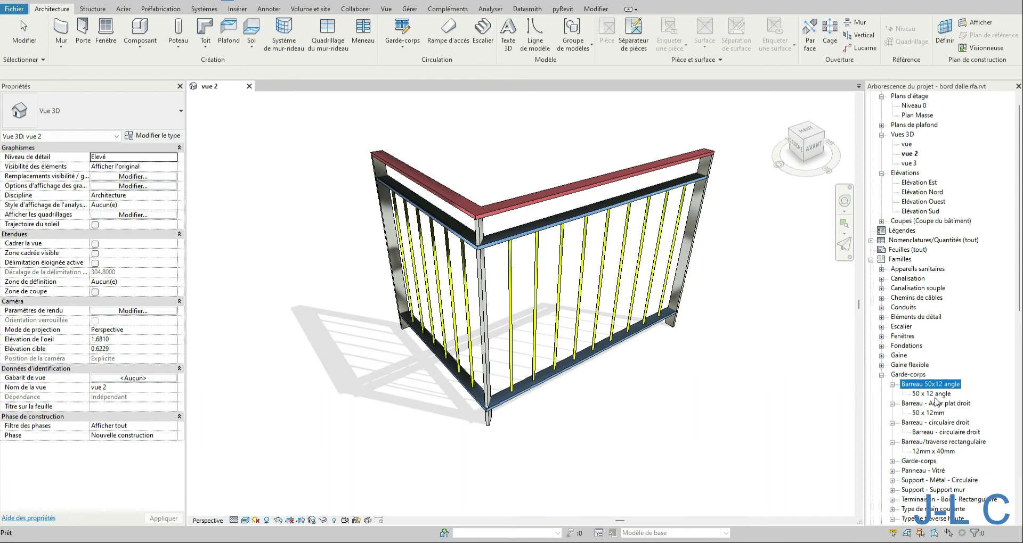
double_click(933, 394)
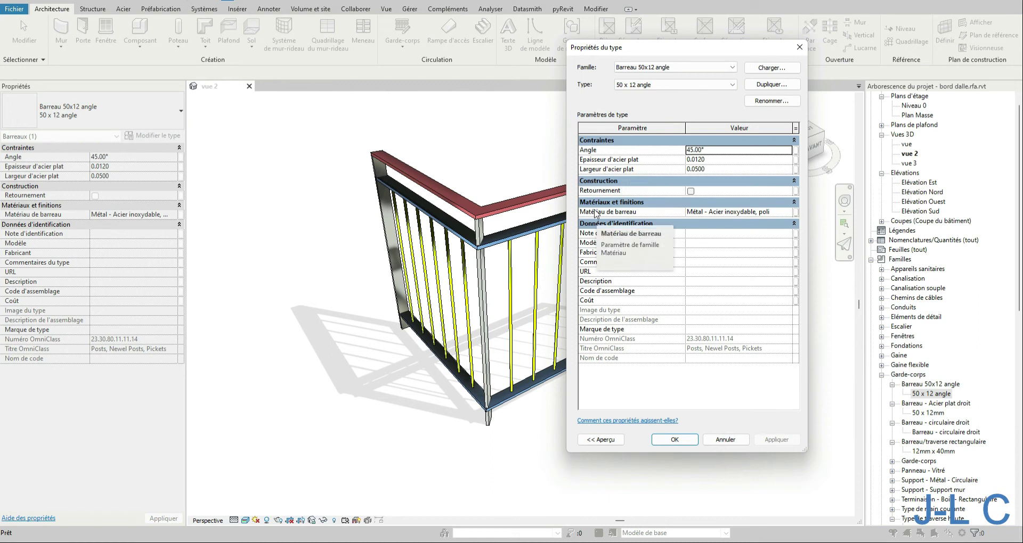
left_click(659, 441)
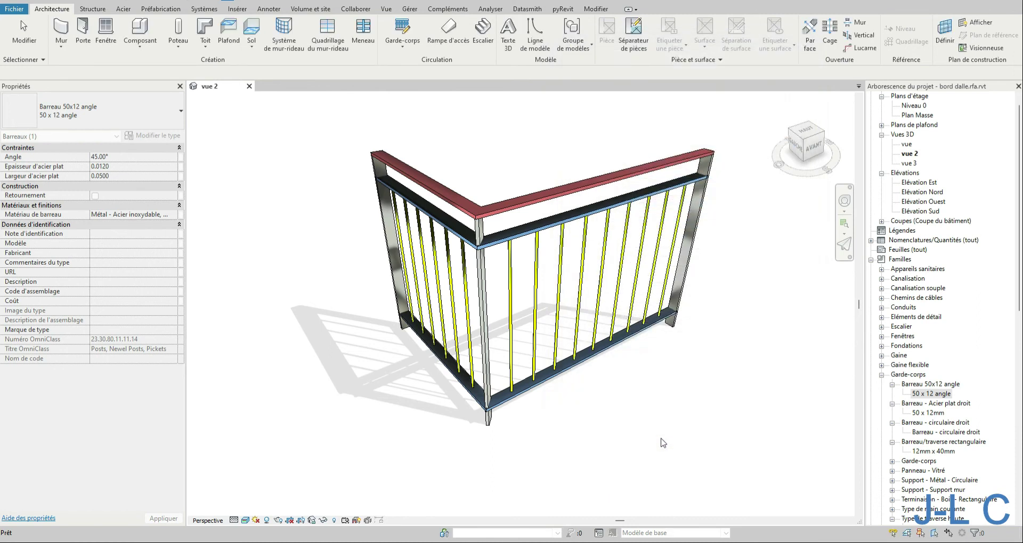
Step: Set the end-of-pattern distance from the previous baluster to 0.0500 in railing type 123 2's baluster placement and apply the change
double_click(514, 328)
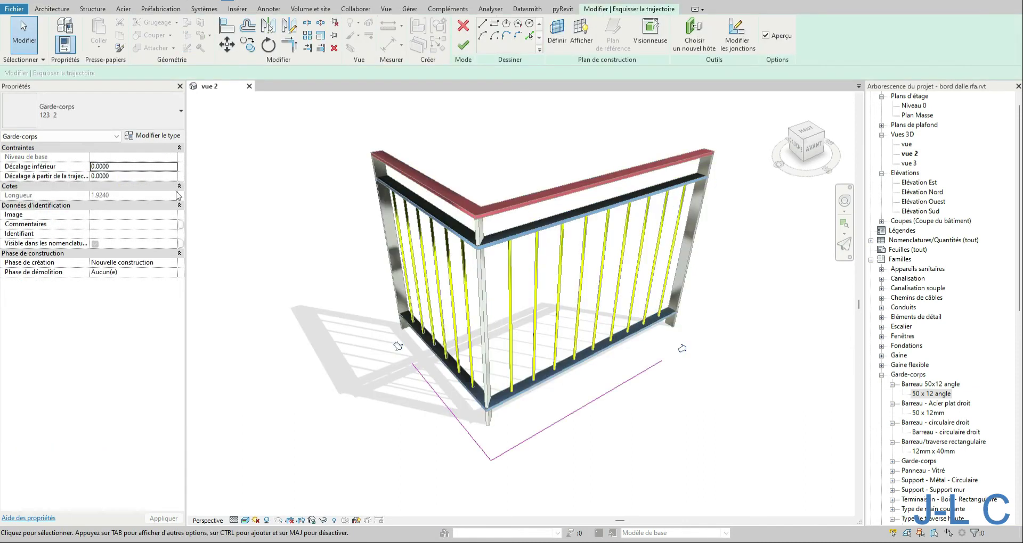
left_click(463, 44)
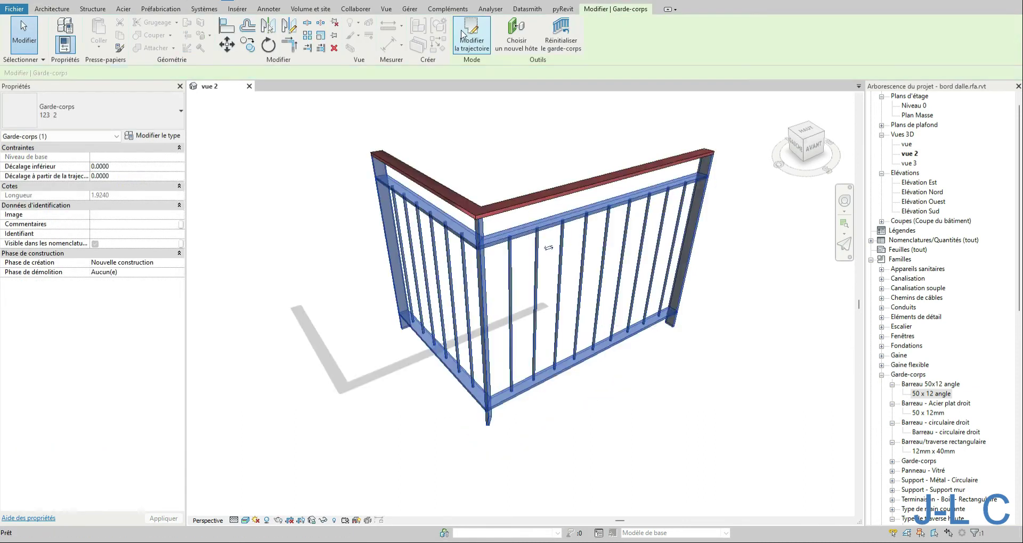
left_click(152, 136)
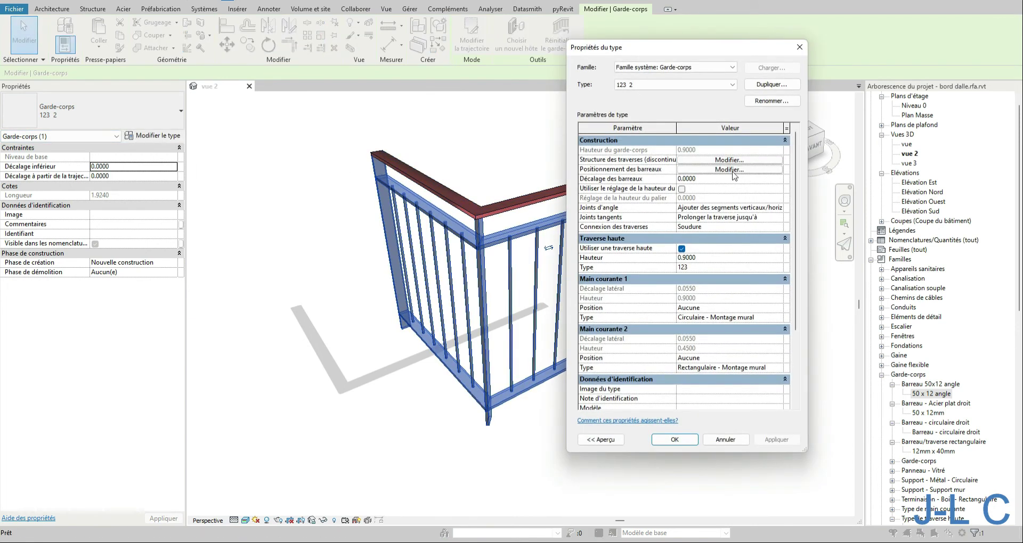
left_click(730, 169)
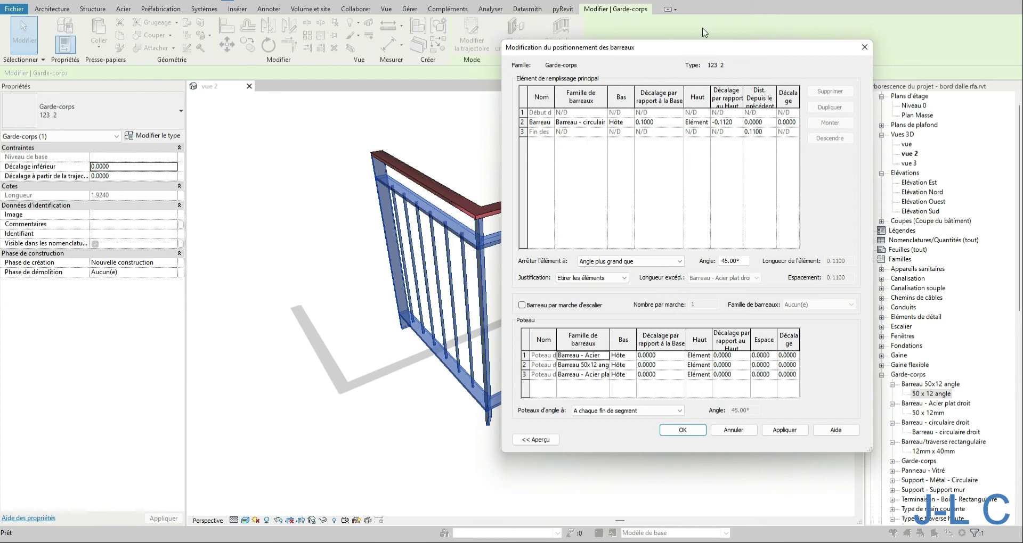
left_click_drag(702, 47, 823, 30)
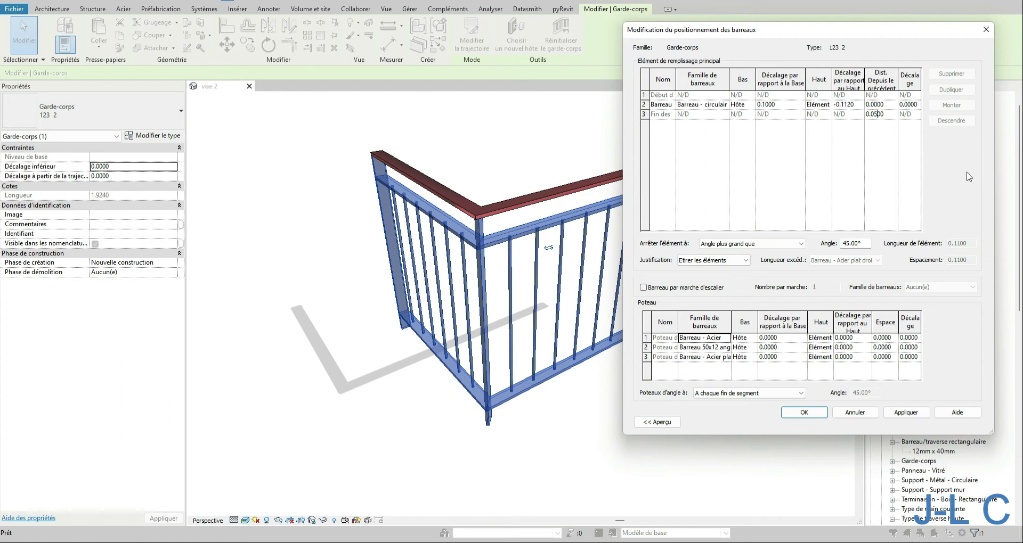
left_click(910, 414)
left_click(799, 413)
left_click(889, 424)
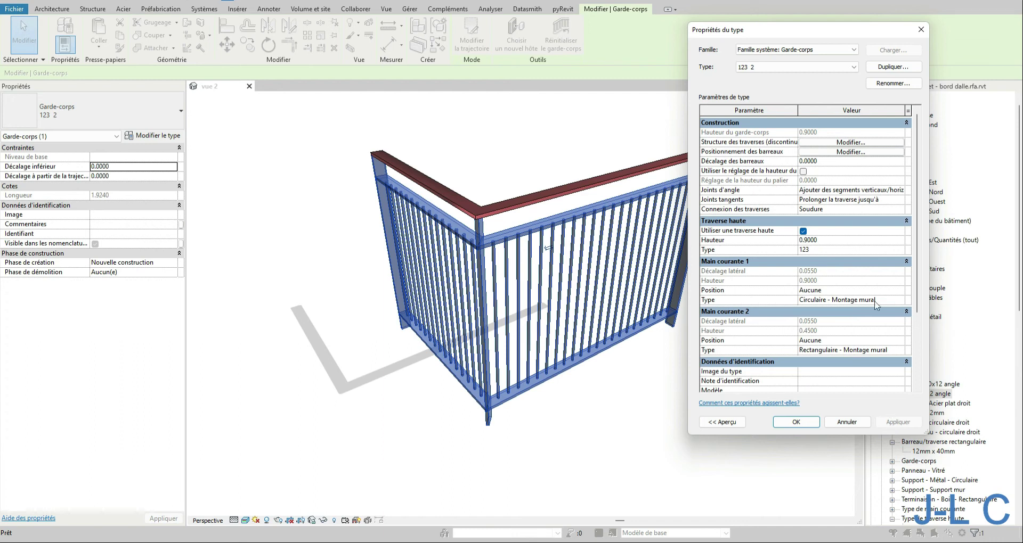
Step: Return the end-of-pattern distance from the previous baluster to 0.1100 and accept the railing type changes
left_click(838, 153)
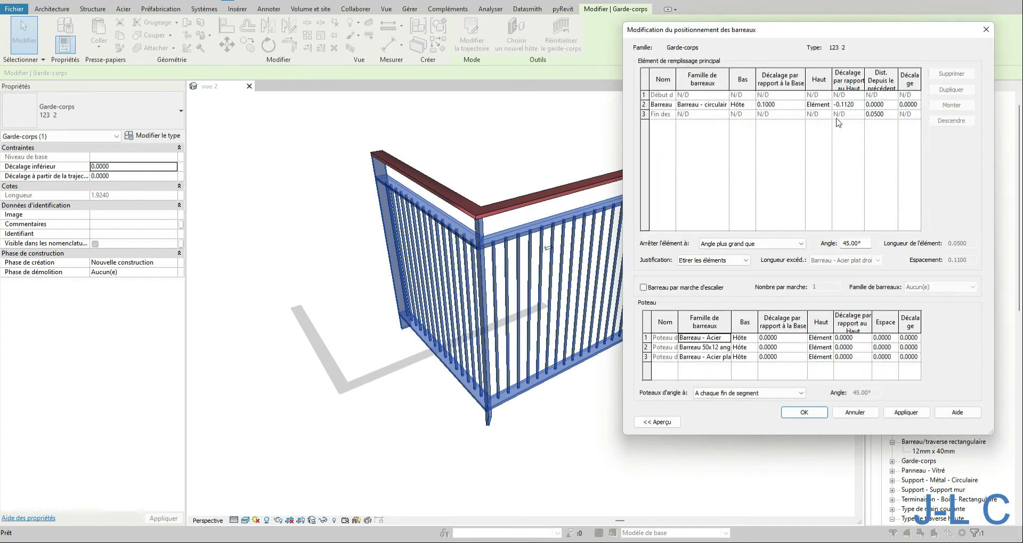
left_click(871, 115)
left_click(871, 147)
left_click(885, 414)
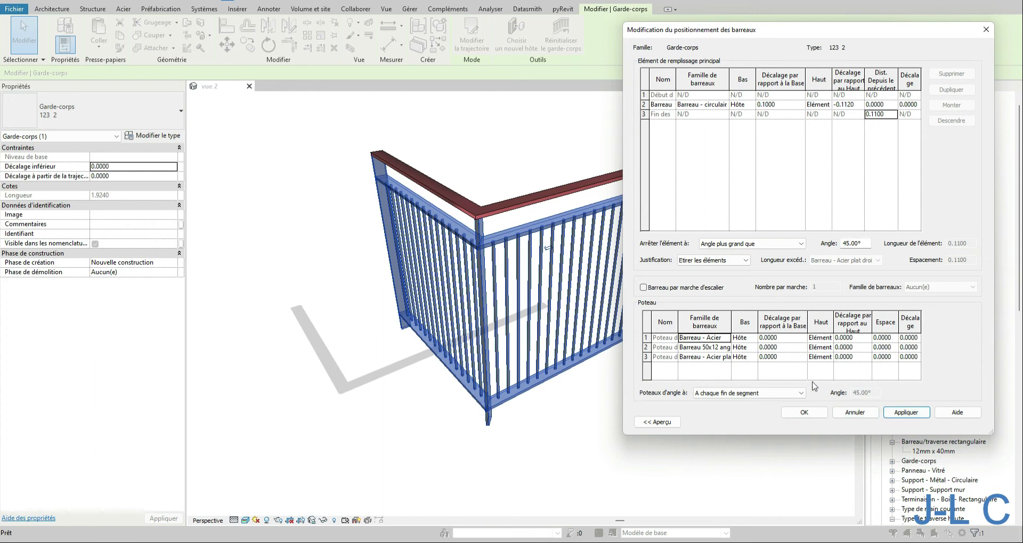
left_click(804, 413)
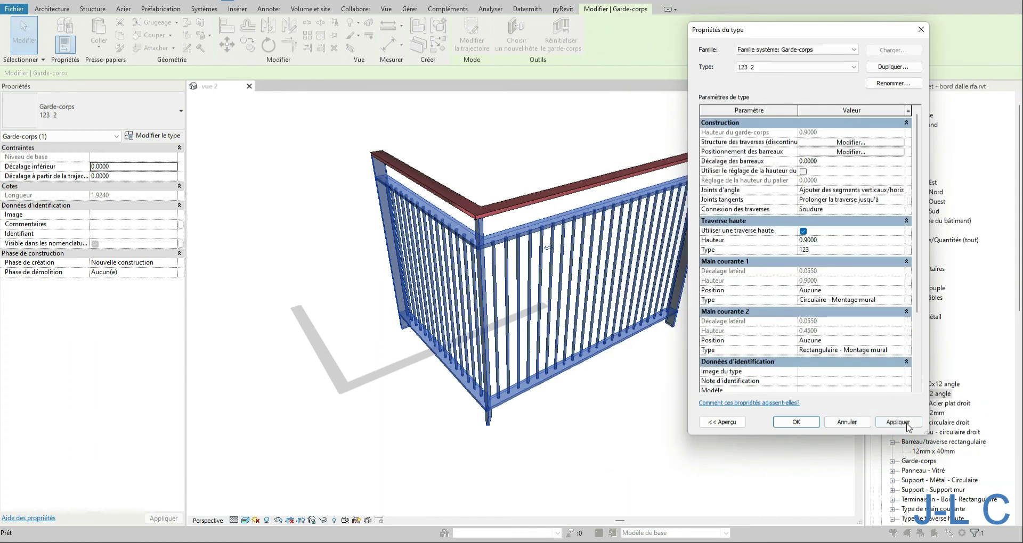
left_click(907, 424)
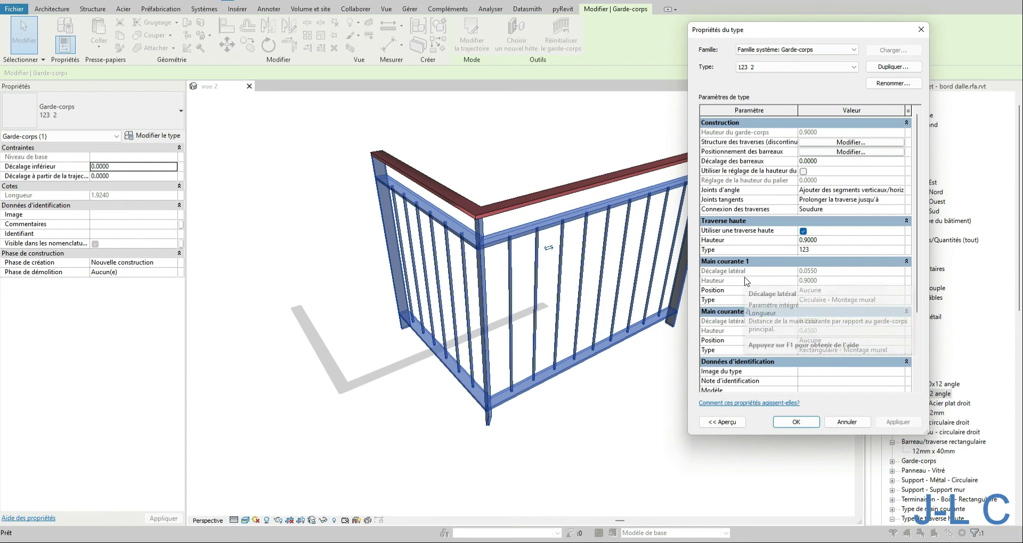
left_click(796, 423)
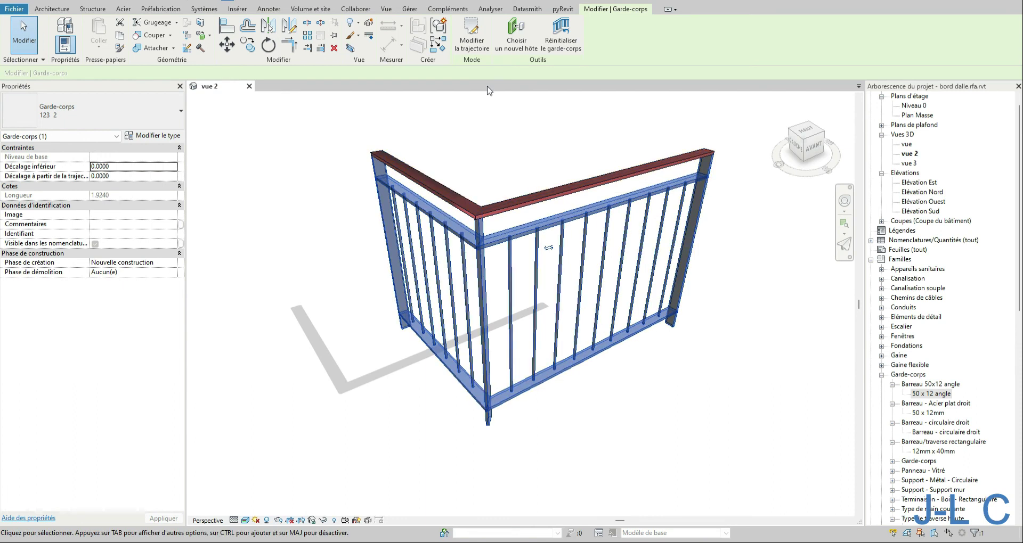
Step: Assign the couleur jaune material to top rail type 123 and keep the Rampe rectangulaire : 50x12 profile
left_click(157, 137)
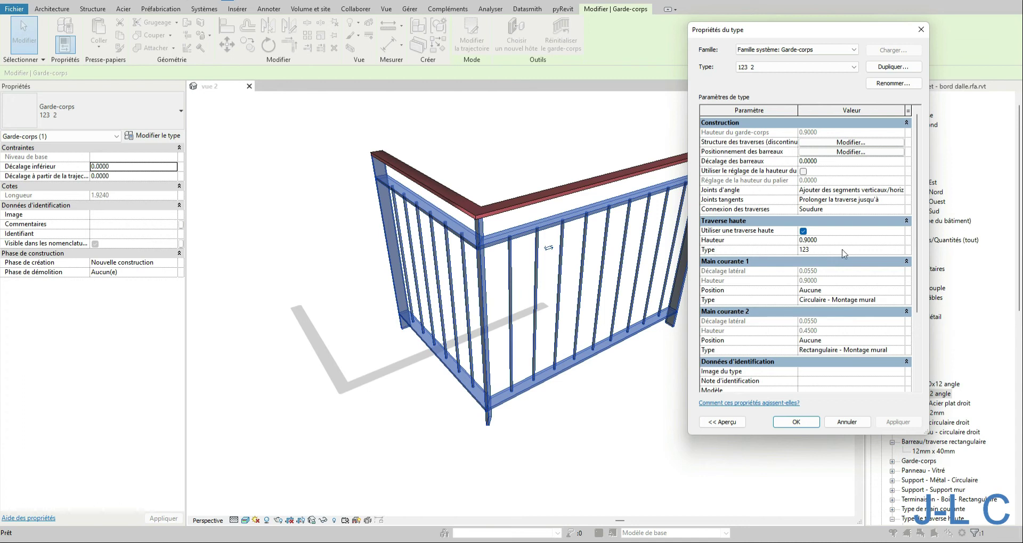
left_click(906, 254)
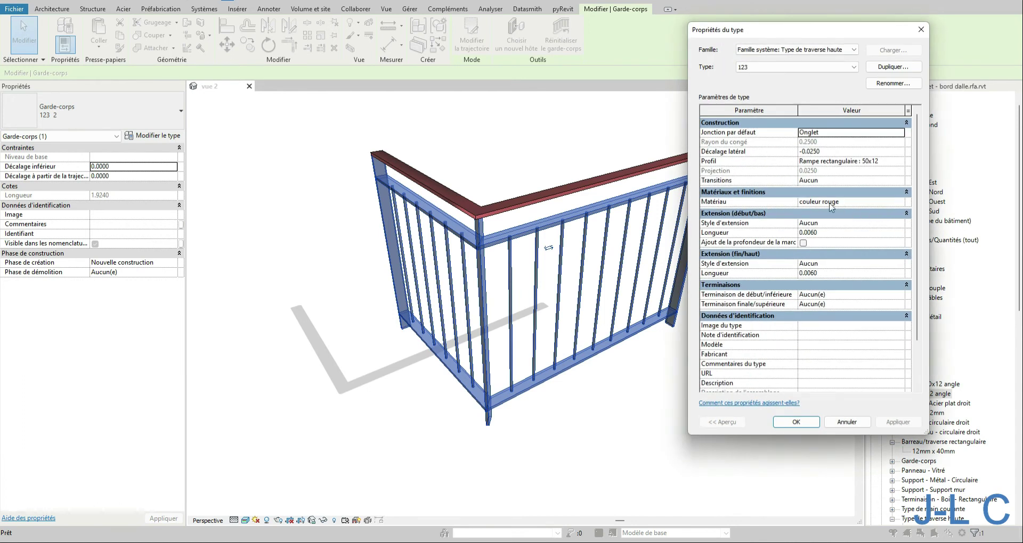
left_click(904, 205)
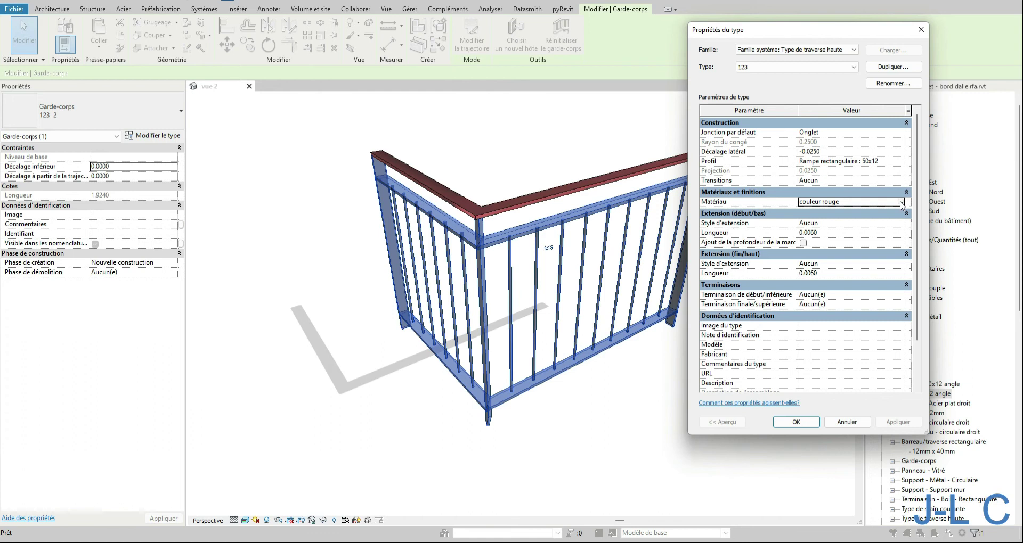
left_click(902, 204)
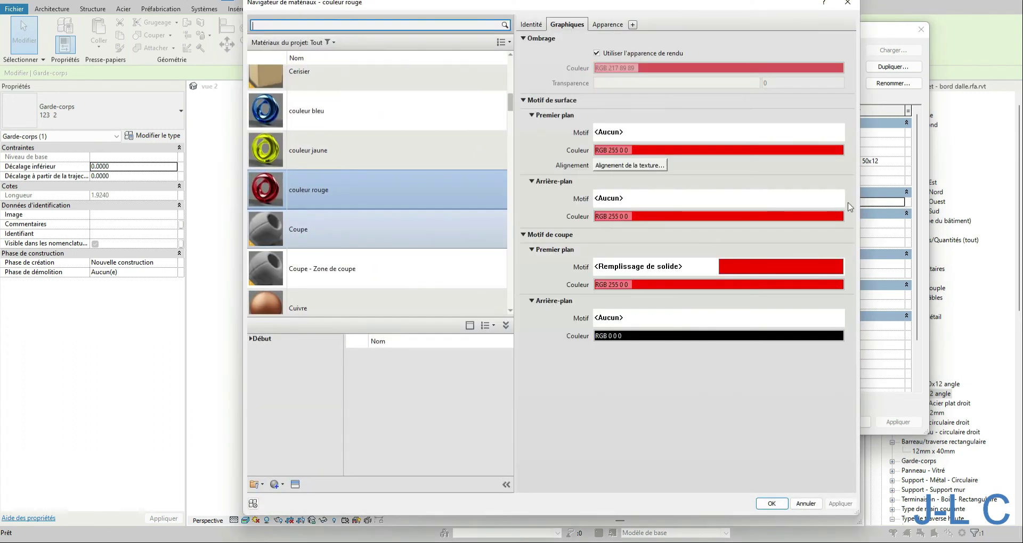
left_click(276, 152)
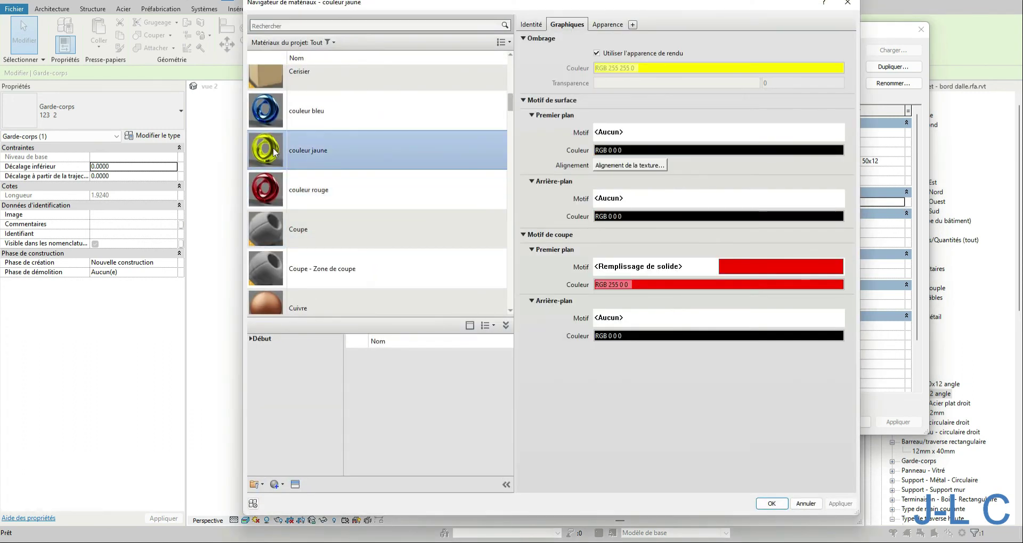
left_click(781, 502)
left_click(897, 422)
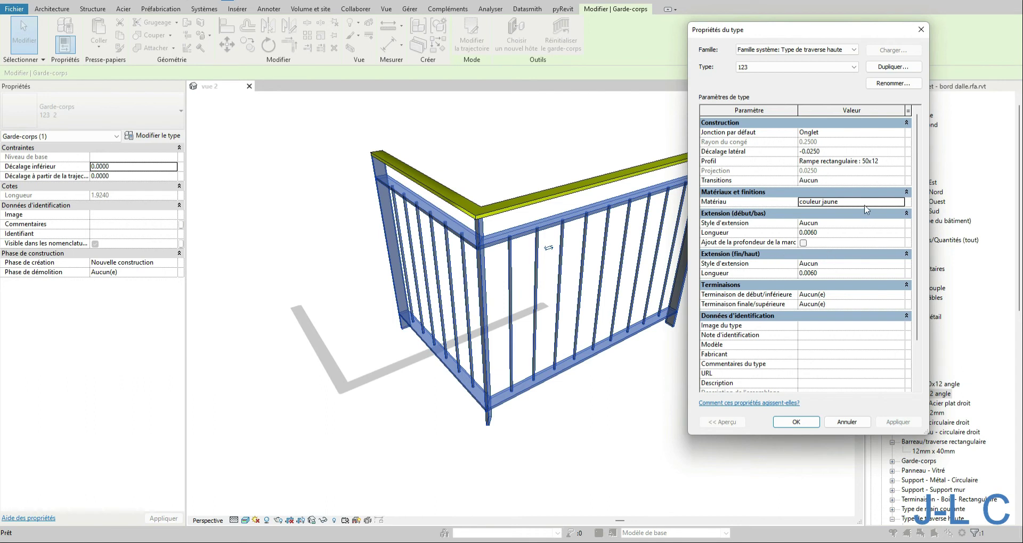
left_click(901, 163)
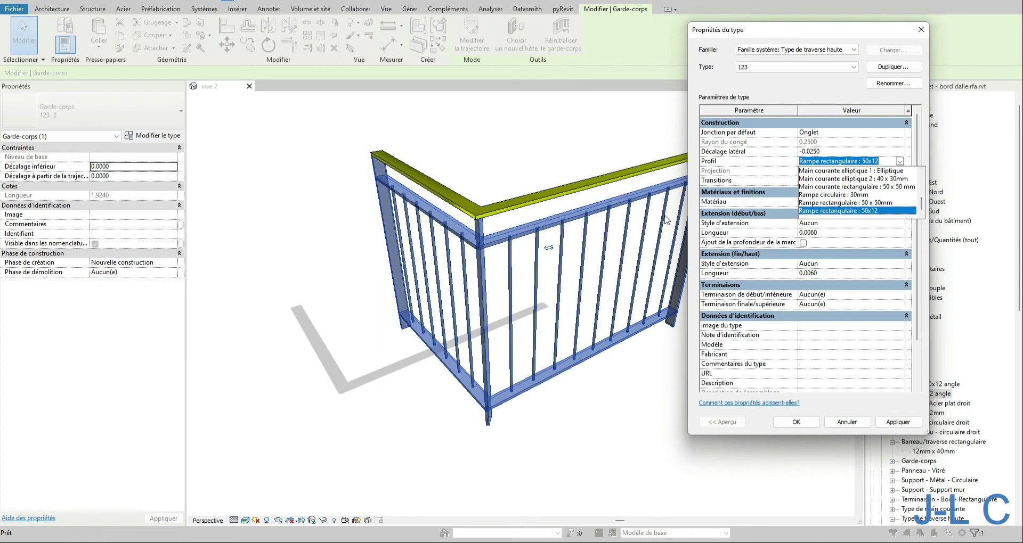
left_click(868, 211)
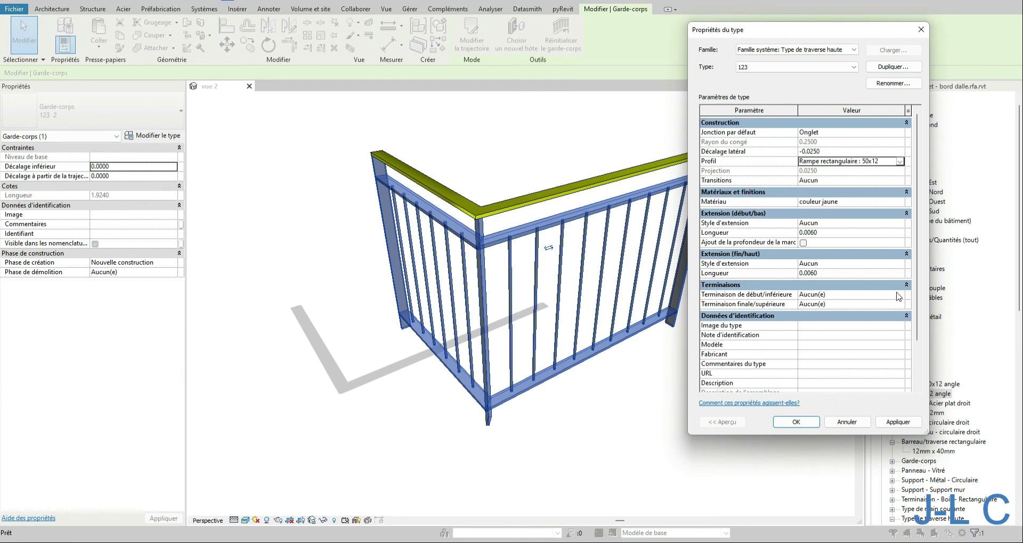
Step: Set the top rail's start and end extension lengths to 0.2000 each and accept the type changes
left_click(824, 233)
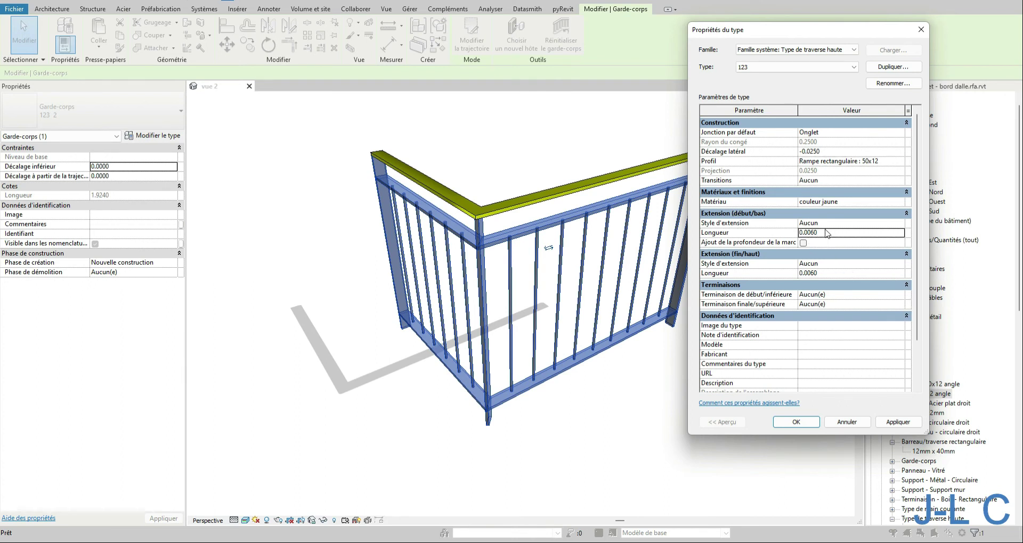
key("BackSpace")
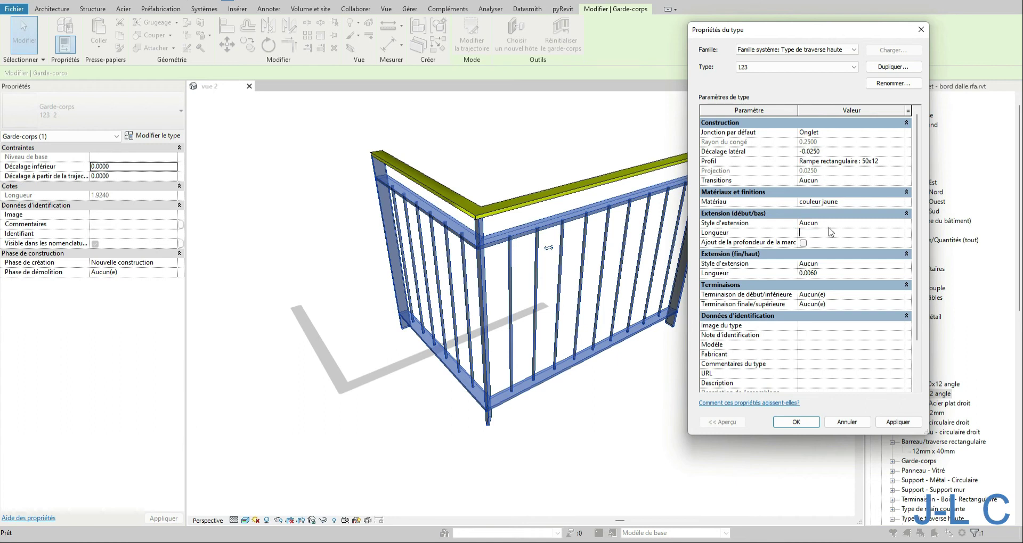
key("Return")
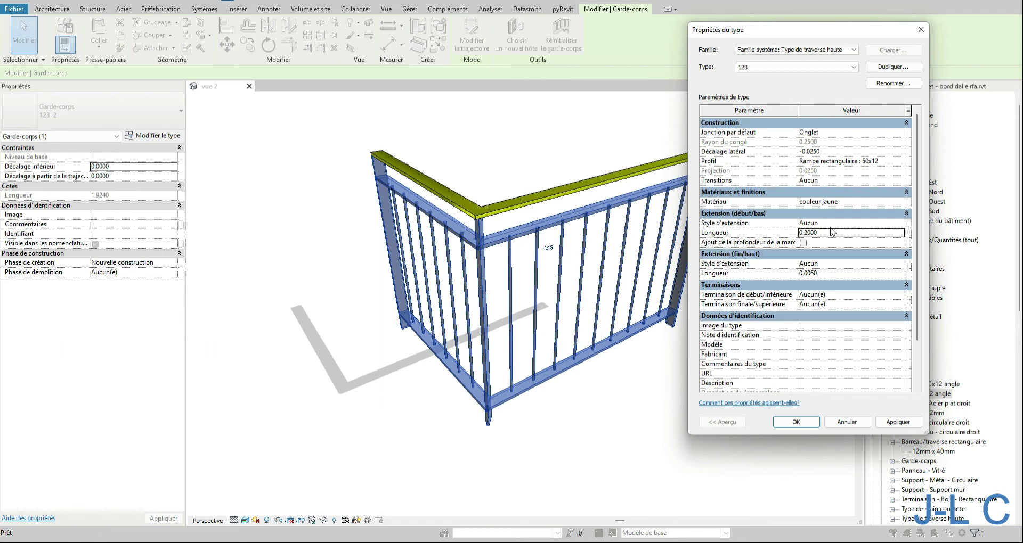
left_click(841, 273)
type("0.")
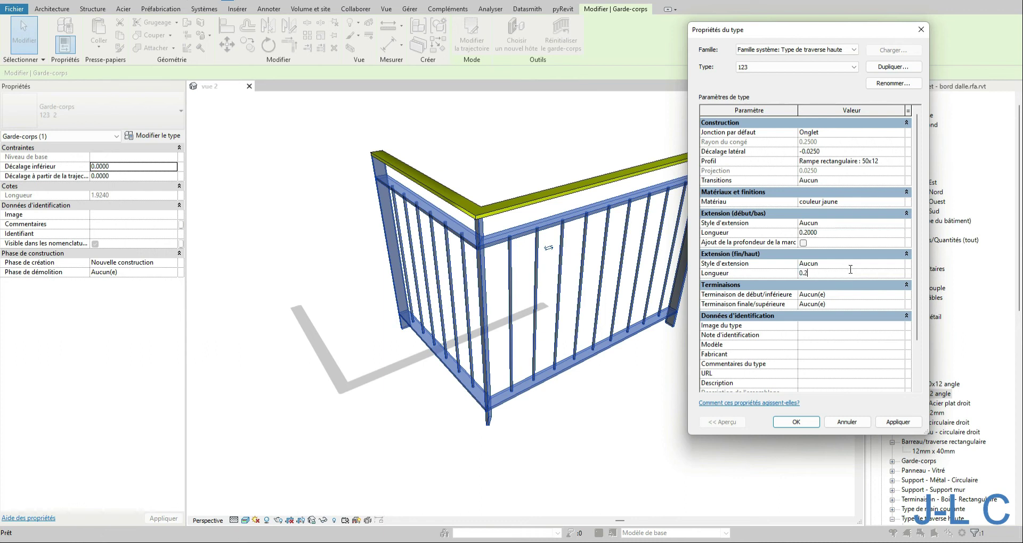
type("2")
left_click(893, 425)
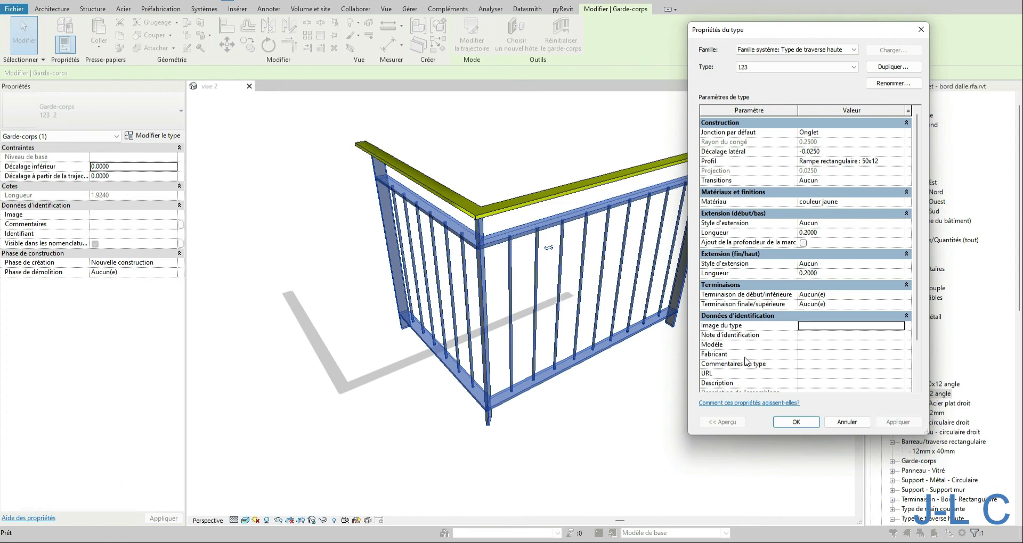
left_click_drag(778, 30, 469, 101)
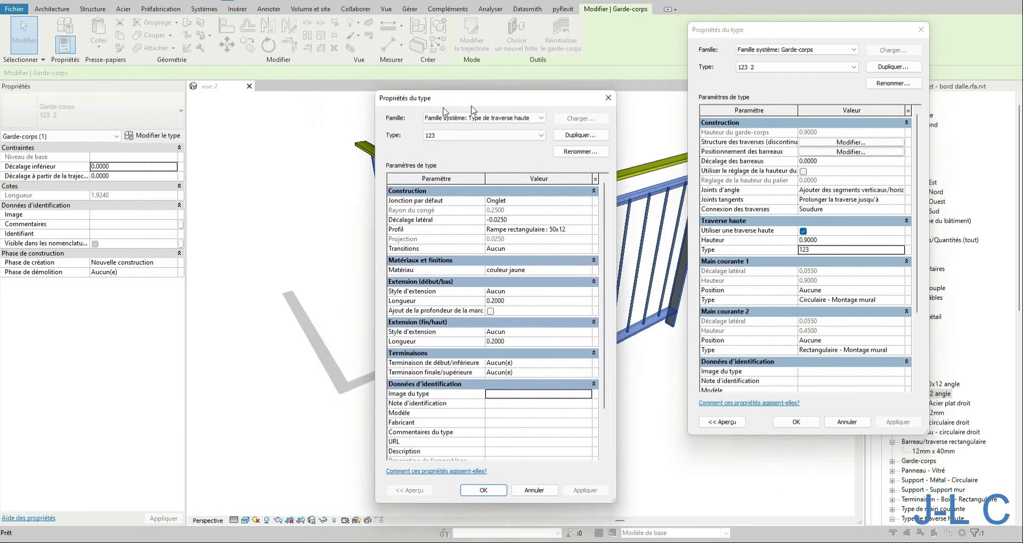
left_click(483, 490)
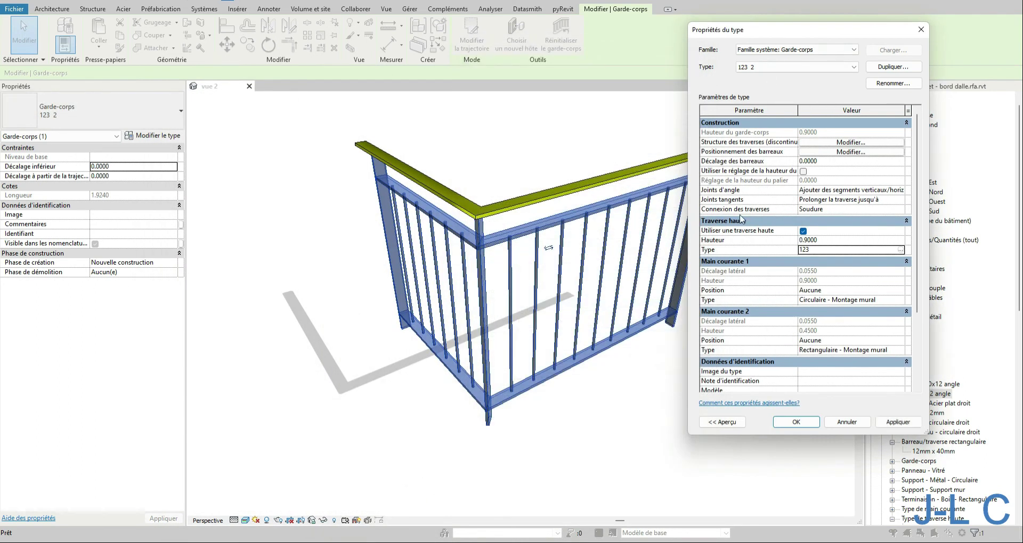
left_click(427, 307)
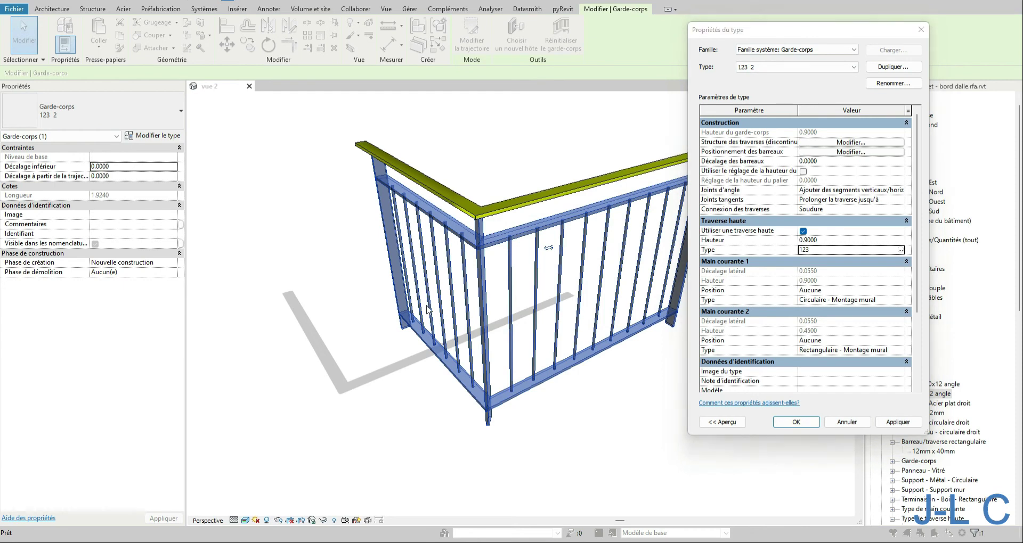
left_click(780, 422)
Step: Set top rail type 123's start extension style to Mur and its end extension style to Sol, applying the changes
middle_click_drag(548, 398, 589, 324)
scroll(621, 269, "up", 2)
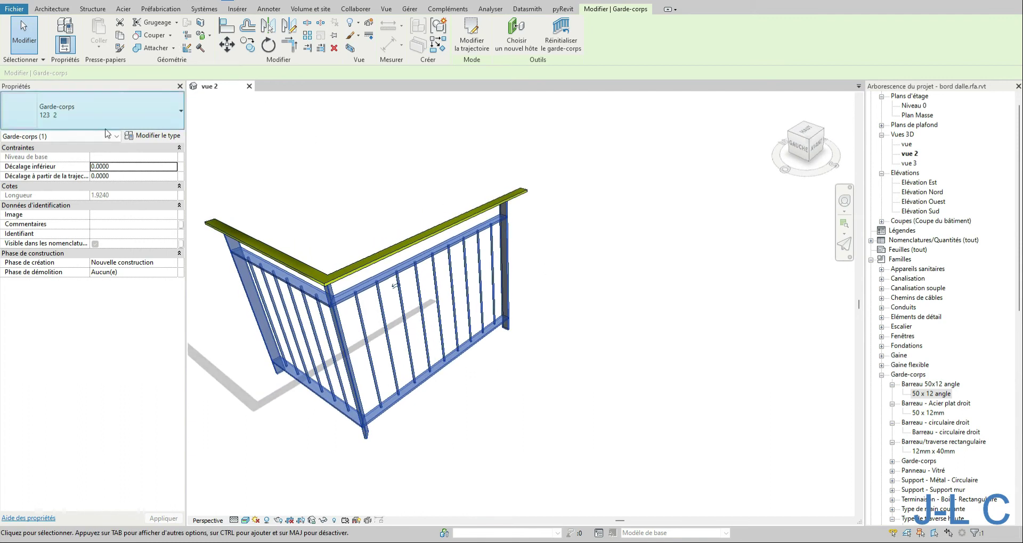
left_click(145, 138)
left_click_drag(604, 56, 867, 65)
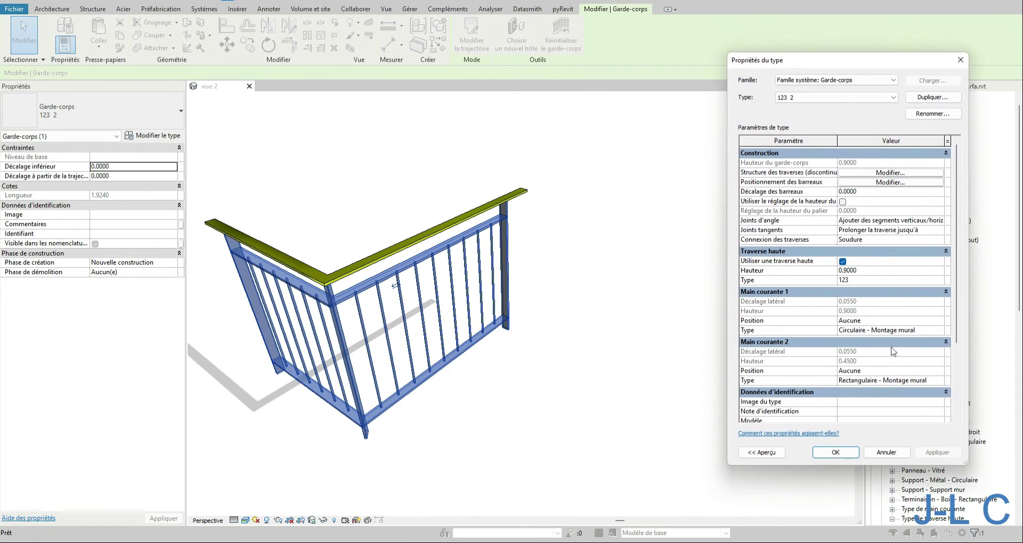
left_click(946, 282)
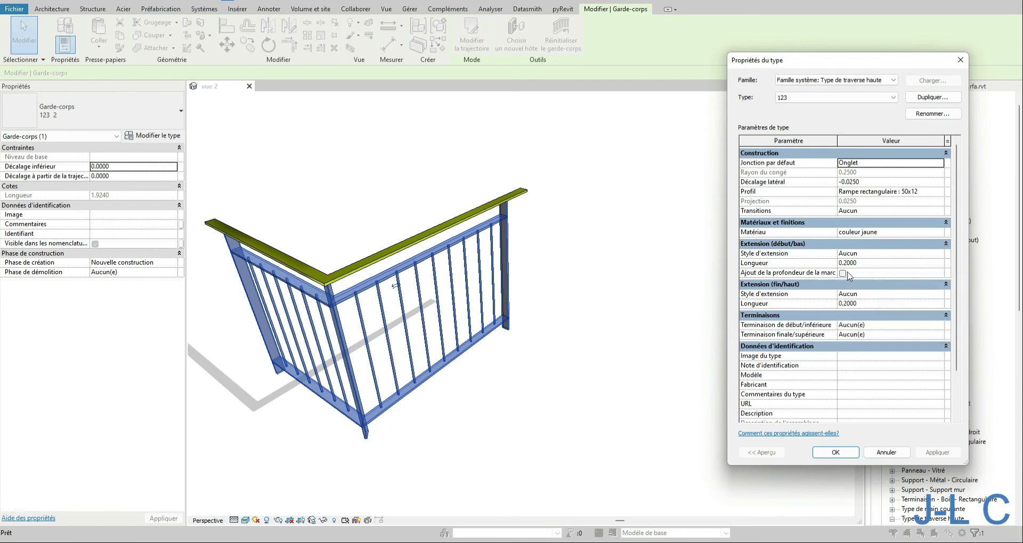
left_click(959, 60)
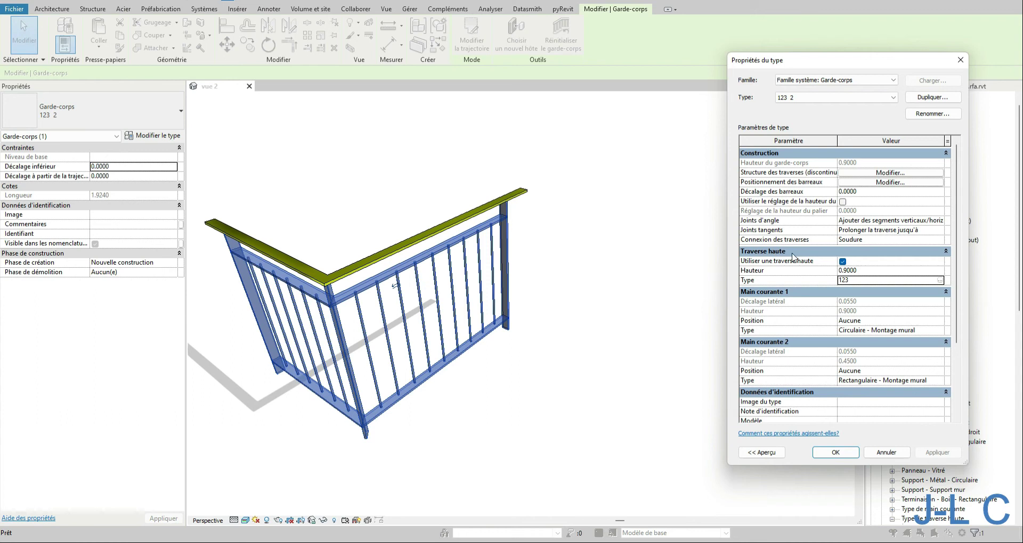
left_click(940, 280)
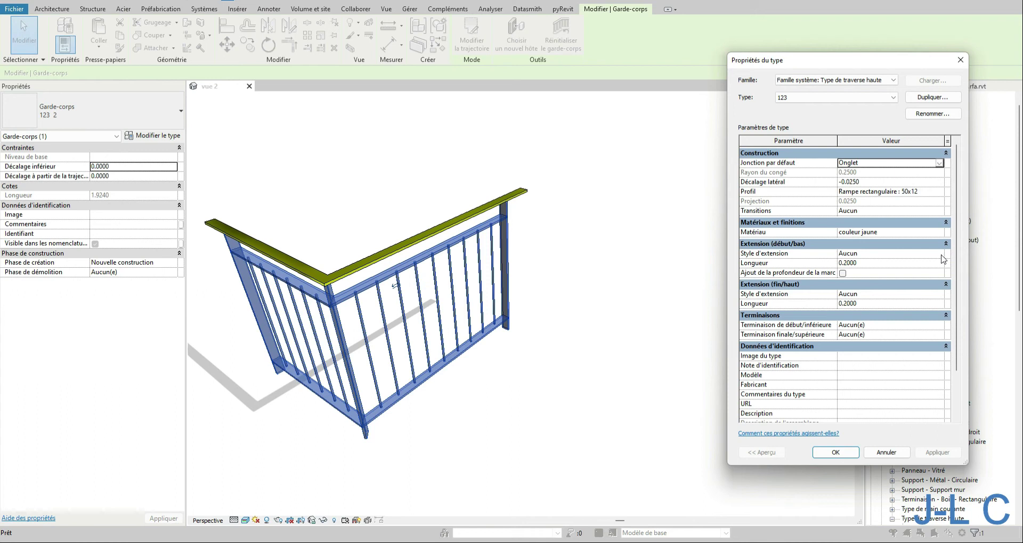
left_click(941, 255)
left_click(859, 271)
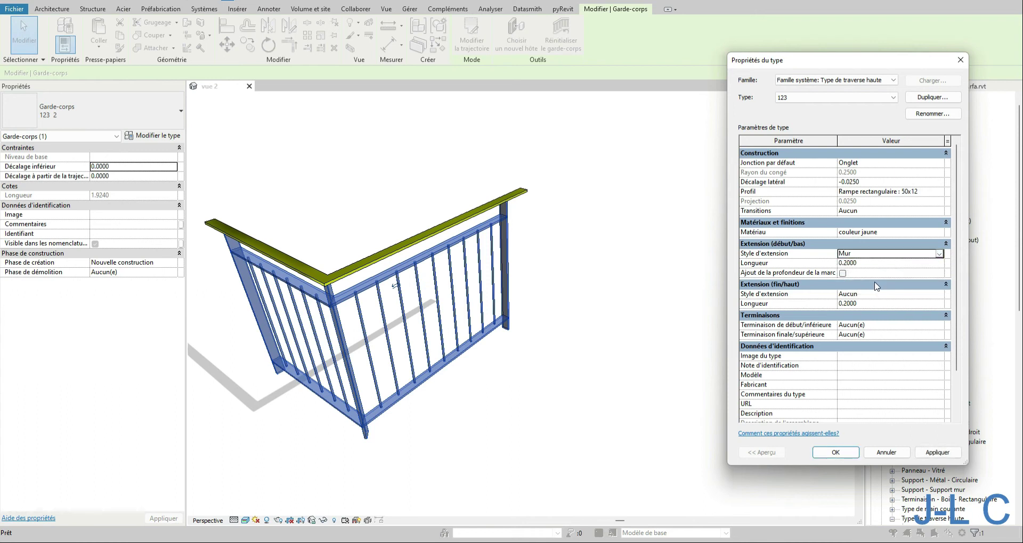
left_click(939, 294)
left_click(846, 319)
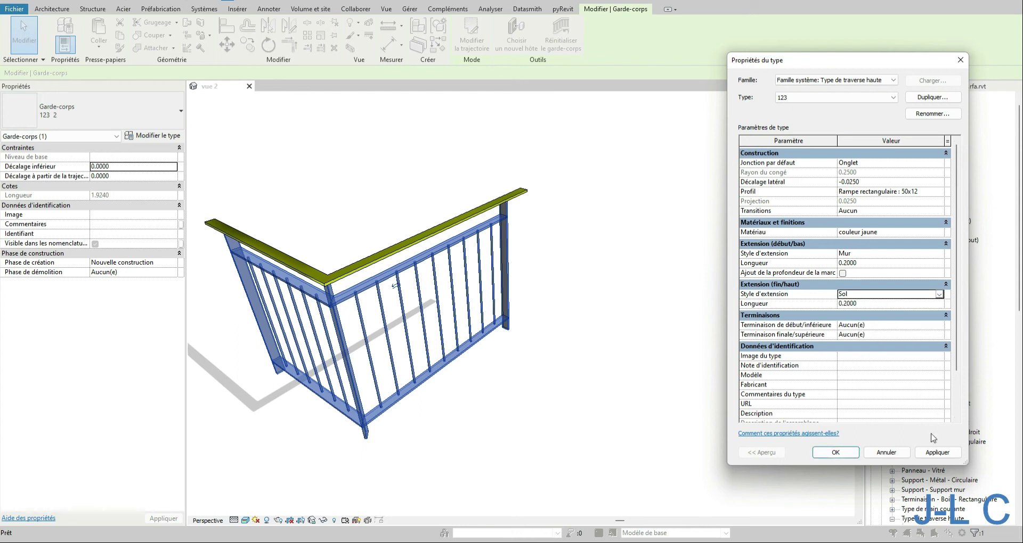
left_click(929, 454)
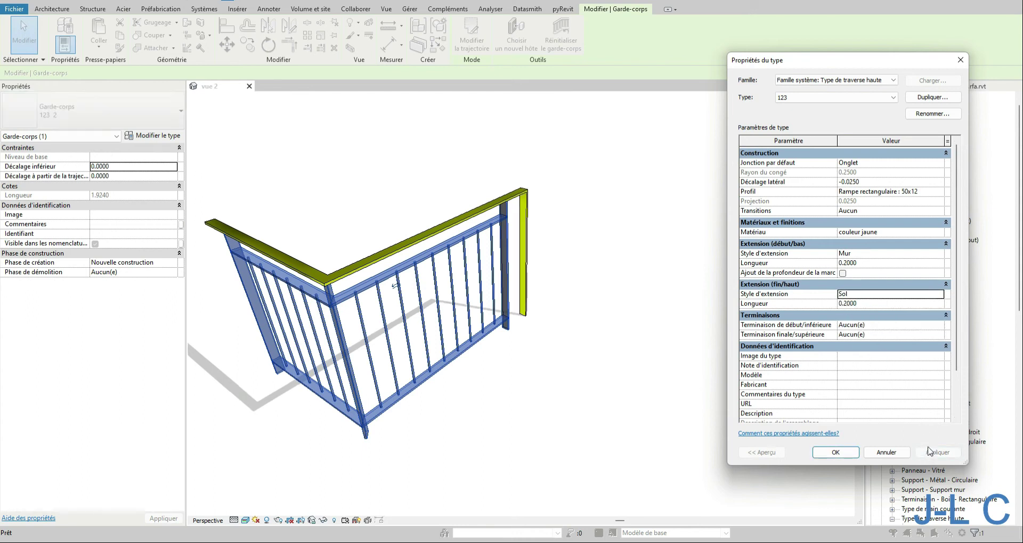
Step: Accept the type changes for top rail type 123 and for the railing type that uses it
left_click(828, 452)
left_click(836, 452)
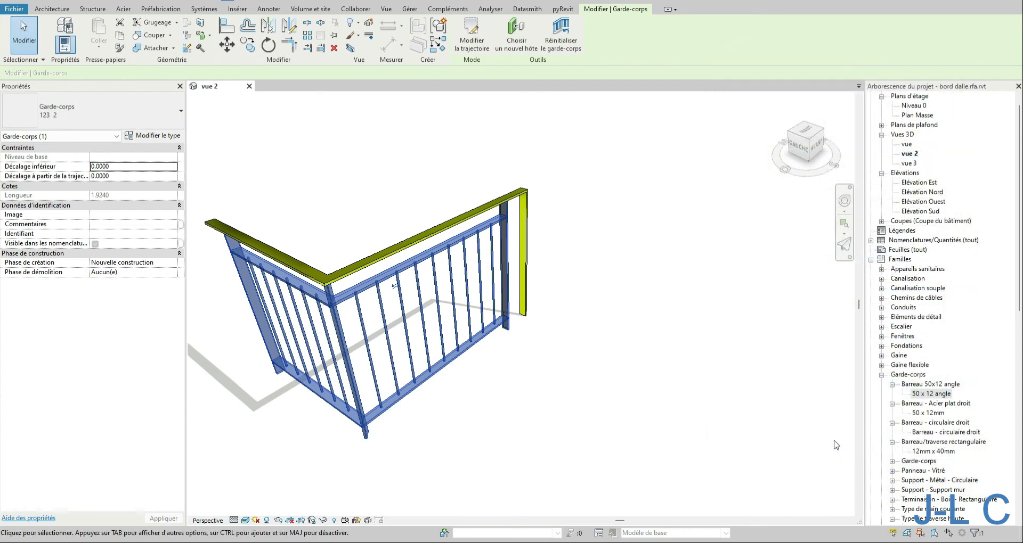
scroll(815, 389, "down", 2)
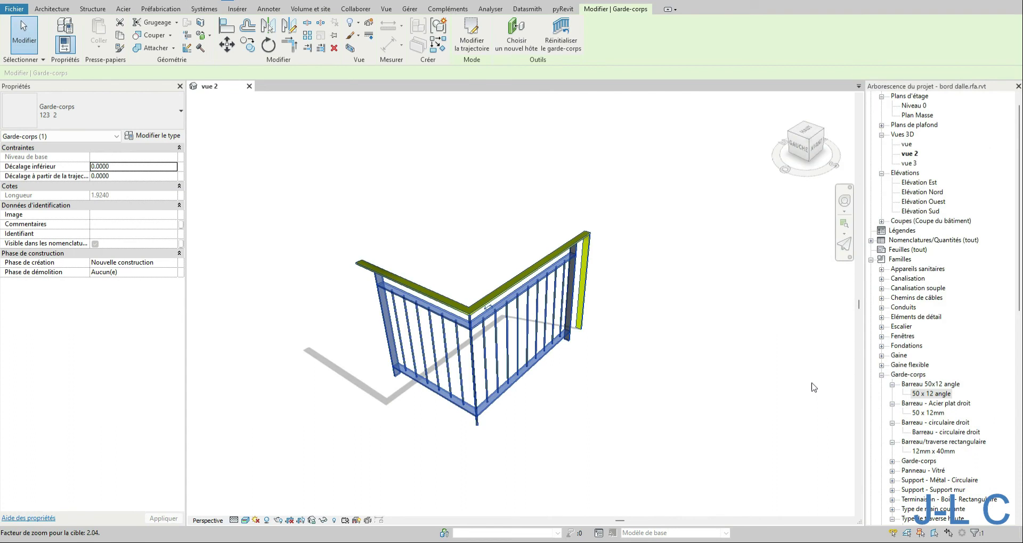
Step: Save the project at the reminder and draw an Ext. Voile BA 15 wall about 2.15 m long beside the railing's shorter side
left_click(51, 9)
left_click(70, 33)
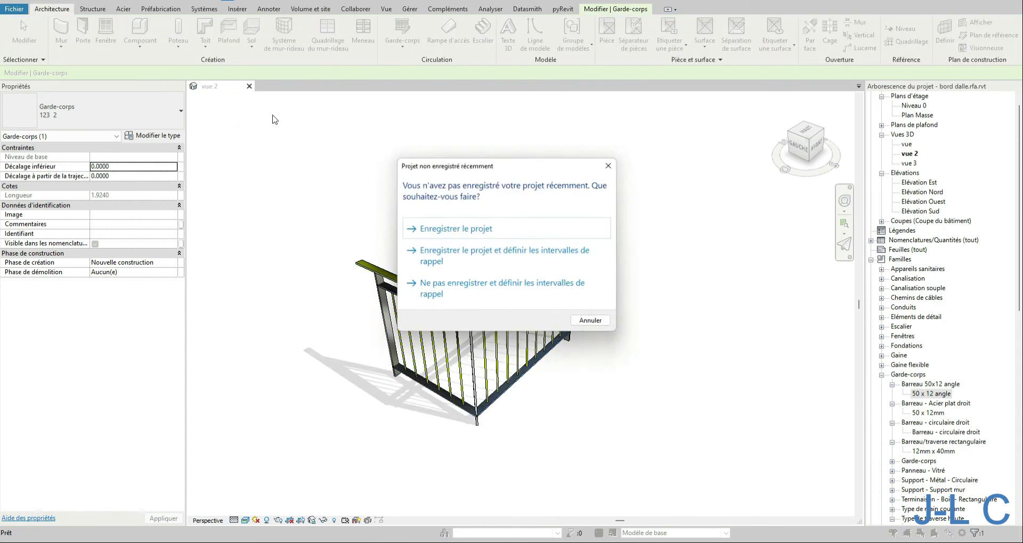
left_click(460, 231)
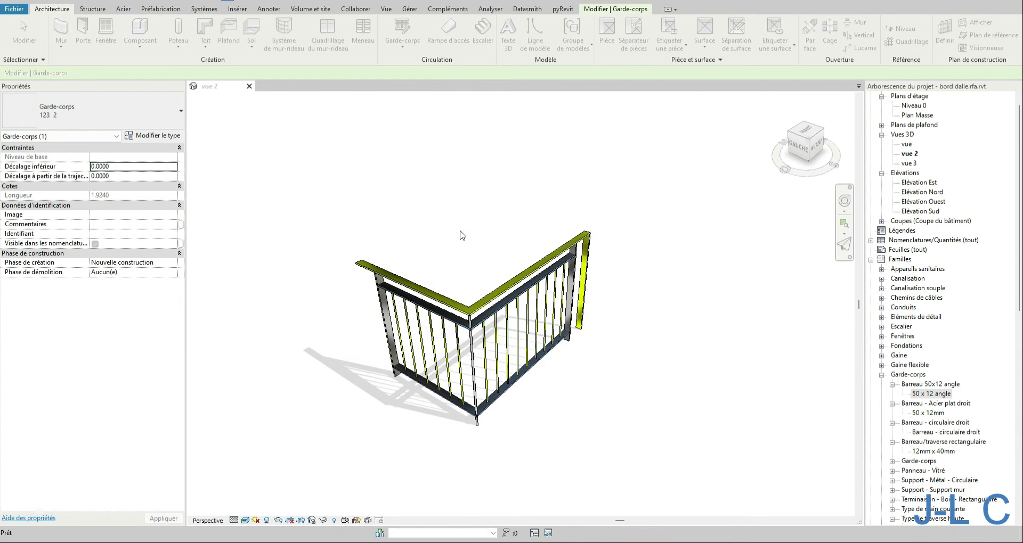
left_click(339, 286)
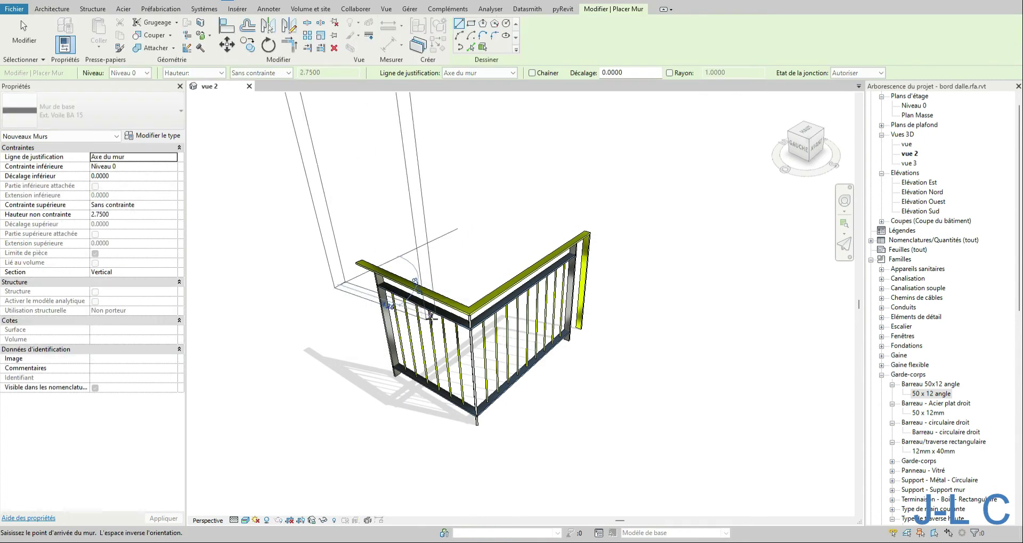
left_click(490, 361)
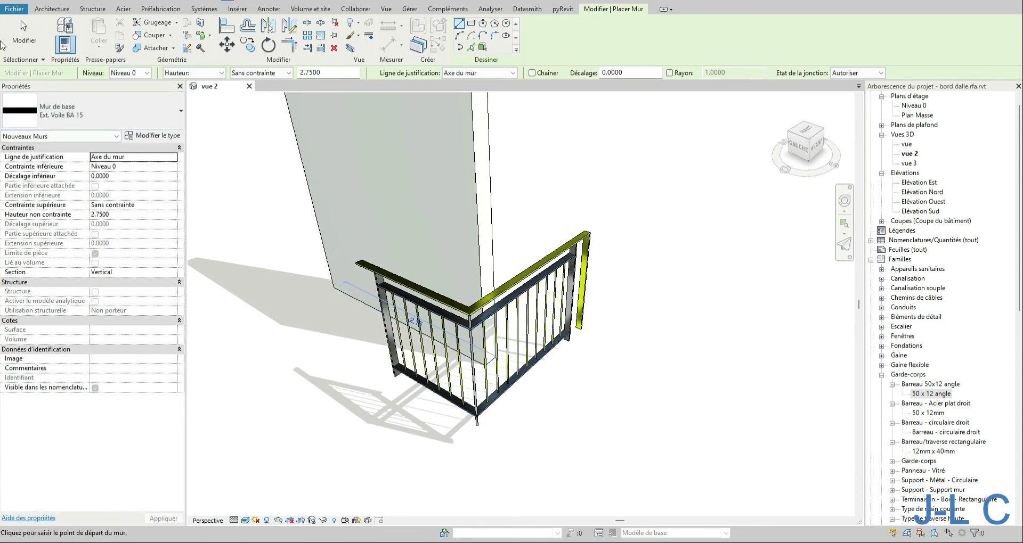
key("Escape")
key("Escape")
Step: Move the new wall freehand closer to the railing's shorter side
left_click(421, 202)
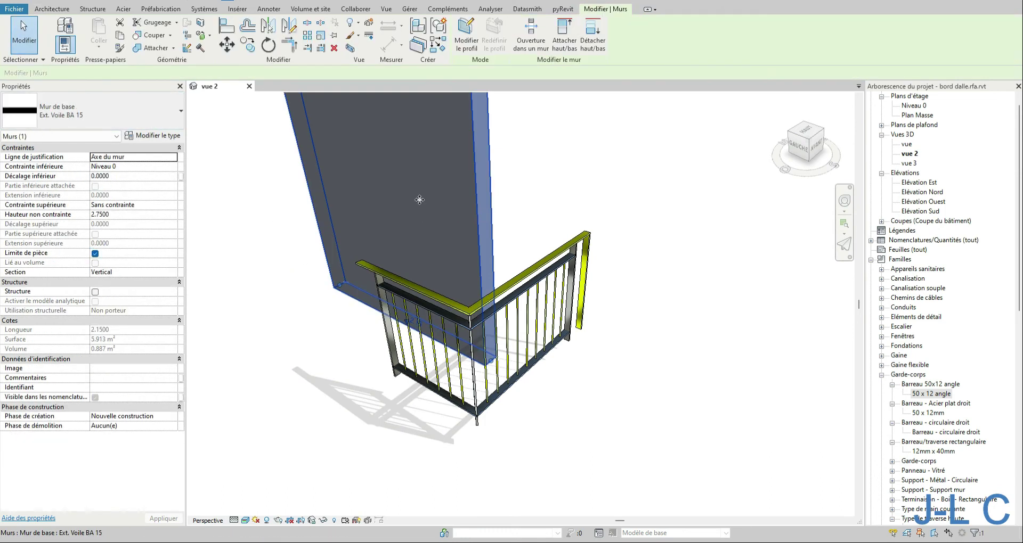
left_click_drag(345, 304, 327, 312)
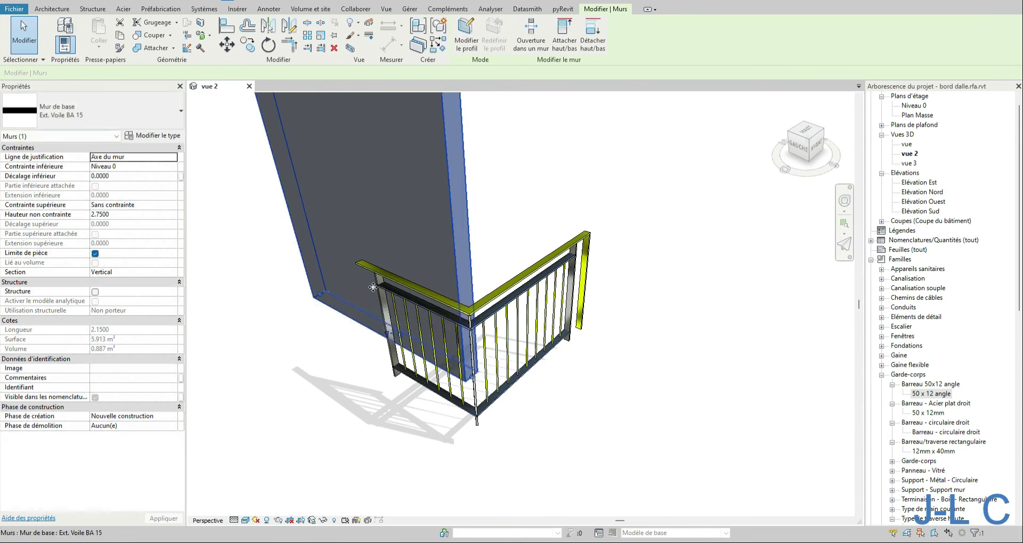
key("Escape")
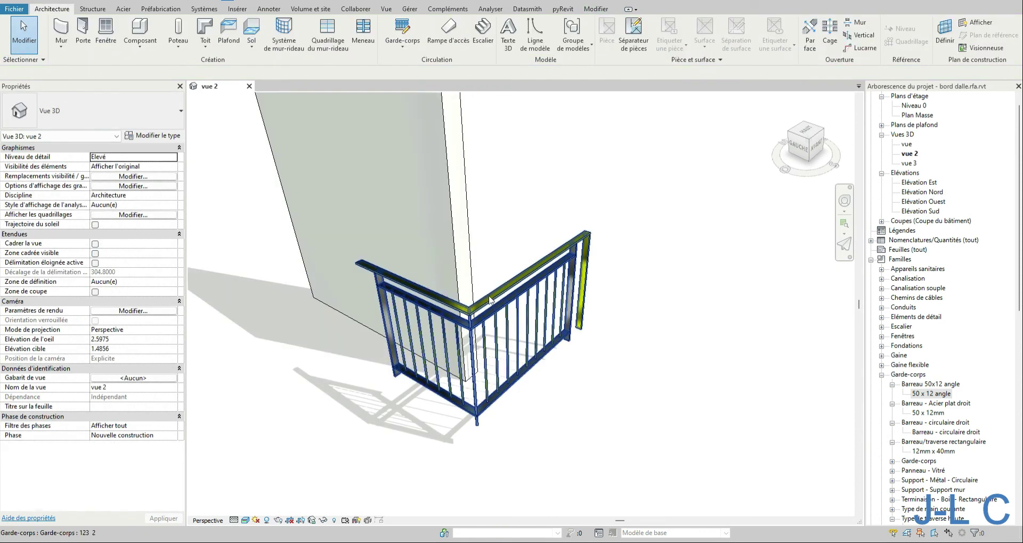
Step: Align the wall's face with the top rail's edge along the shorter side of the railing
middle_click_drag(507, 297, 528, 292, "shift")
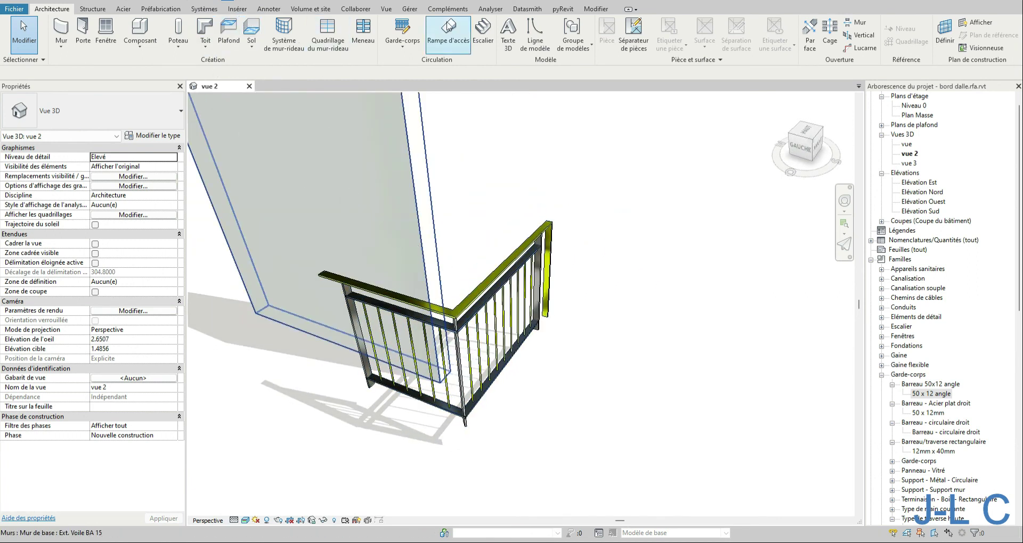
left_click(593, 9)
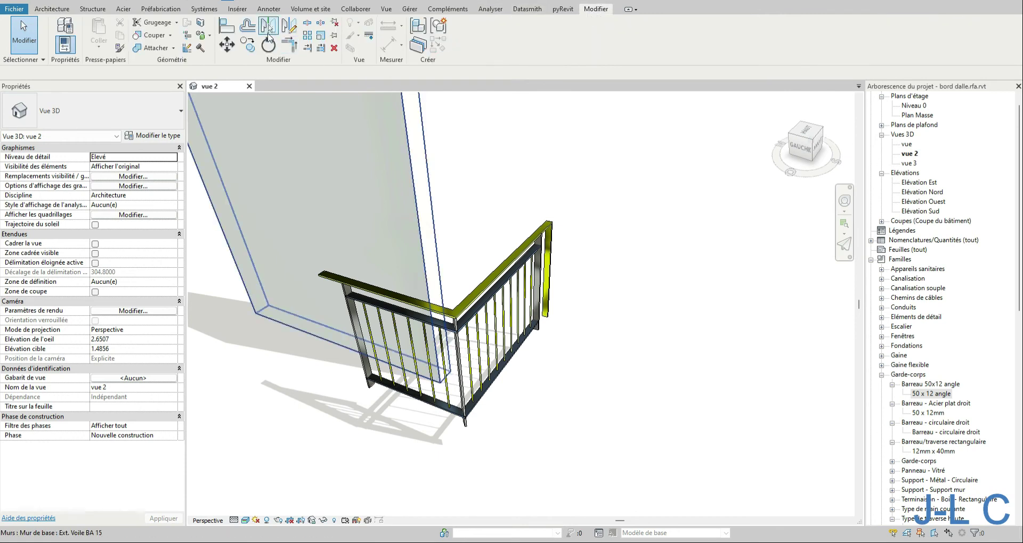
left_click(228, 33)
left_click(385, 290)
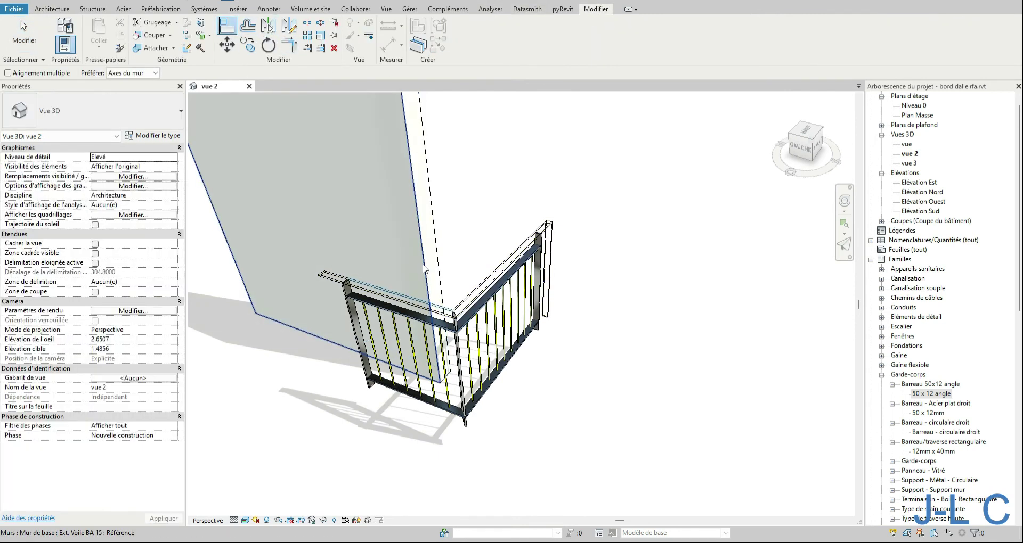
left_click(379, 255)
scroll(490, 287, "down", 3)
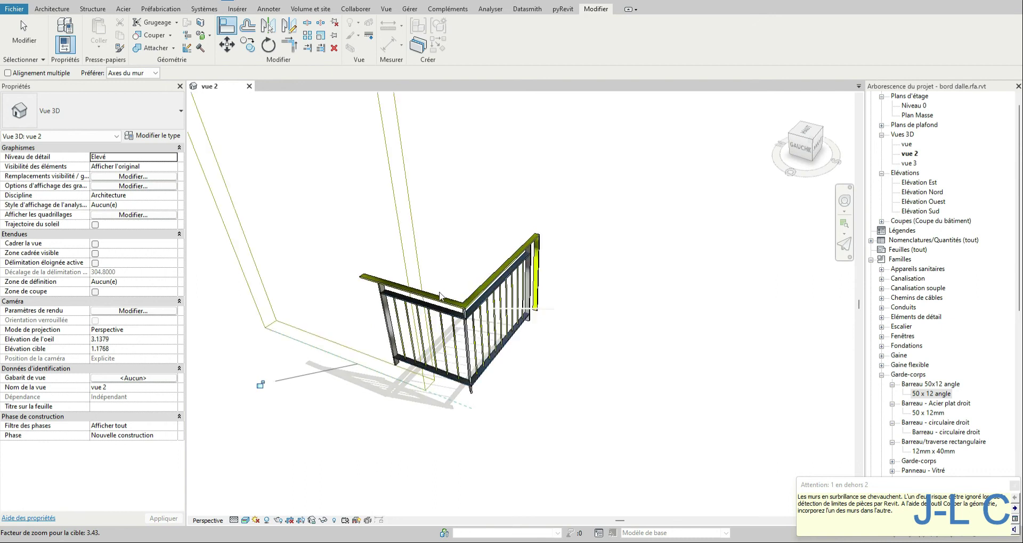
left_click(23, 21)
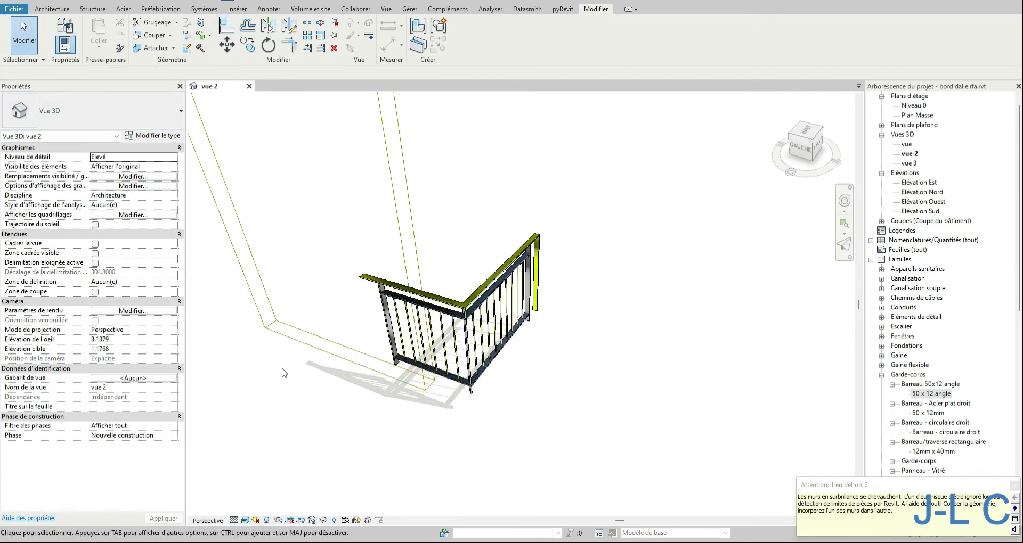
Step: Offset the wall by 0.1000 away from the railing without keeping a copy
left_click(247, 25)
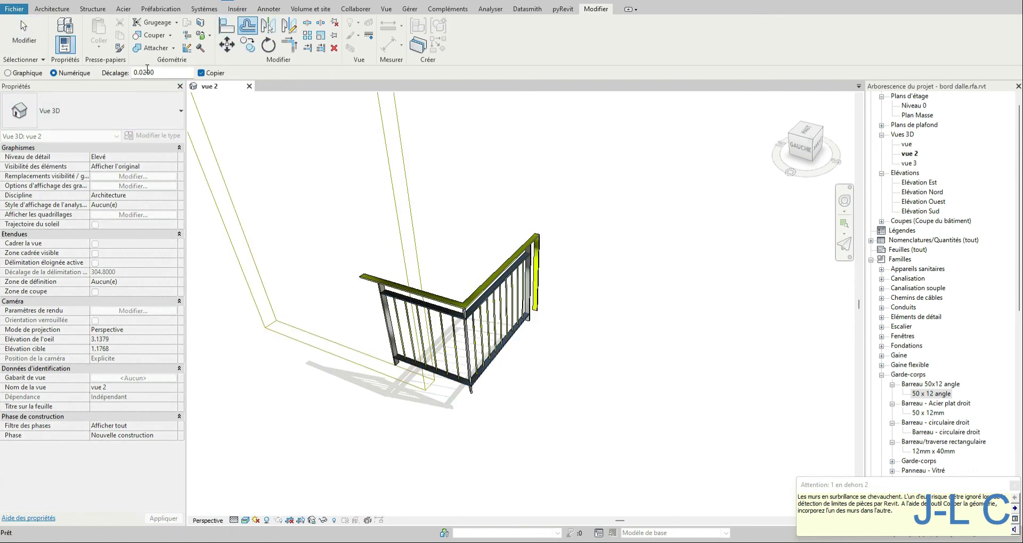
double_click(160, 73)
key("BackSpace")
type(".1")
left_click(224, 73)
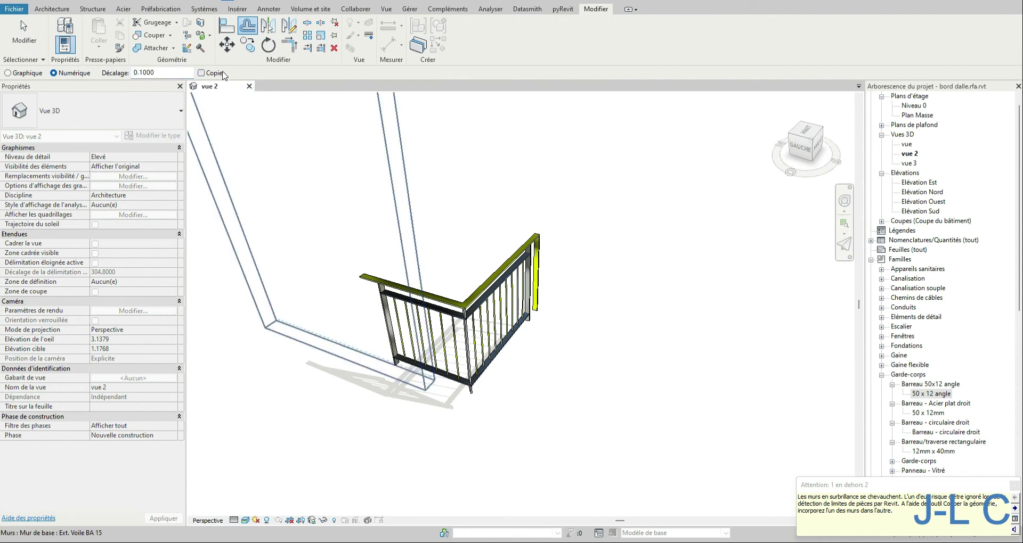
left_click(344, 347)
key("Escape")
key("Escape")
scroll(584, 335, "down", 1)
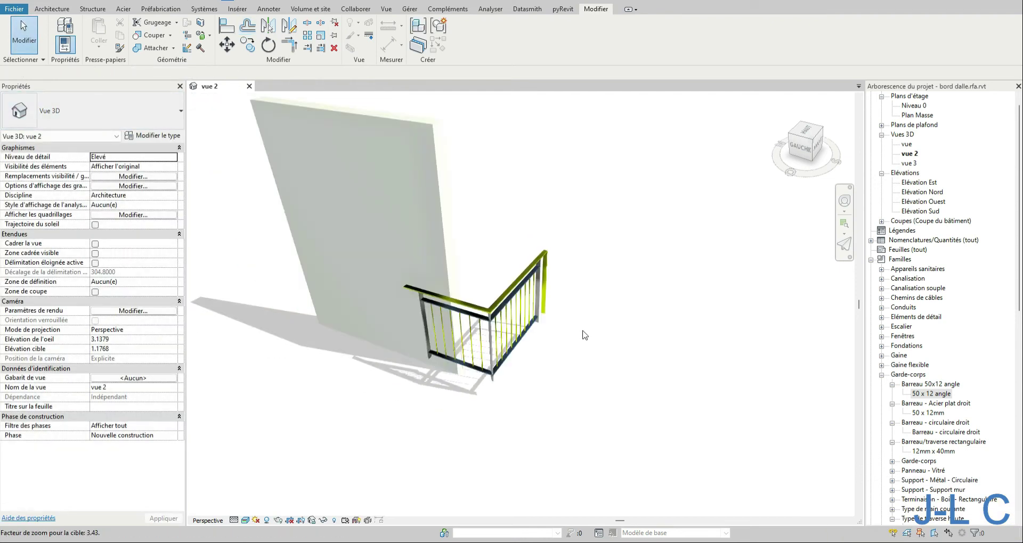
Step: Lower the wall's top to slightly above the railing's height
middle_click_drag(613, 344, 575, 320, "shift")
left_click(380, 223)
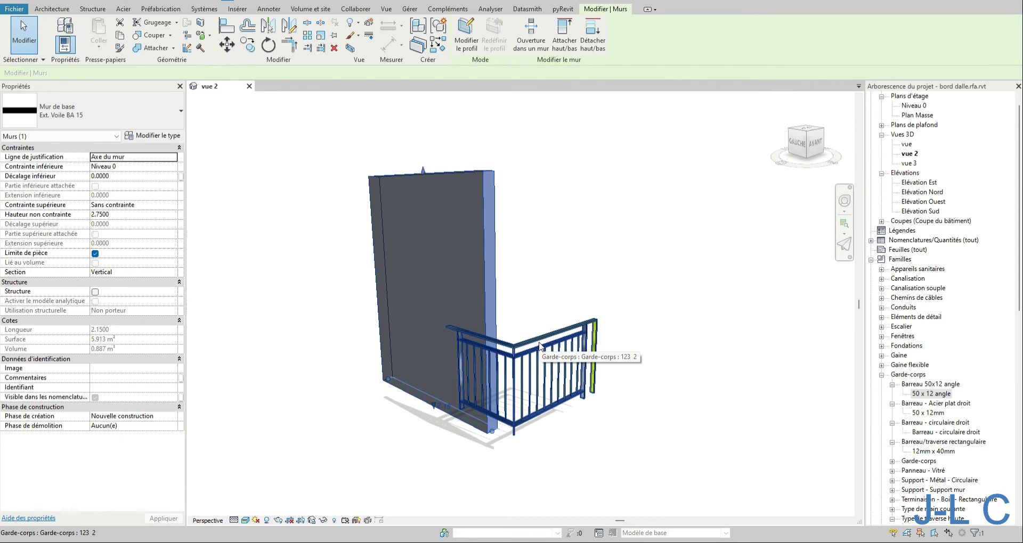
left_click_drag(424, 170, 434, 302)
left_click(595, 294)
Step: In the railing's top rail type 123, set the start extension style to Retournement and apply it
scroll(490, 223, "down", 1)
middle_click_drag(563, 317, 593, 370, "shift")
scroll(500, 234, "up", 4)
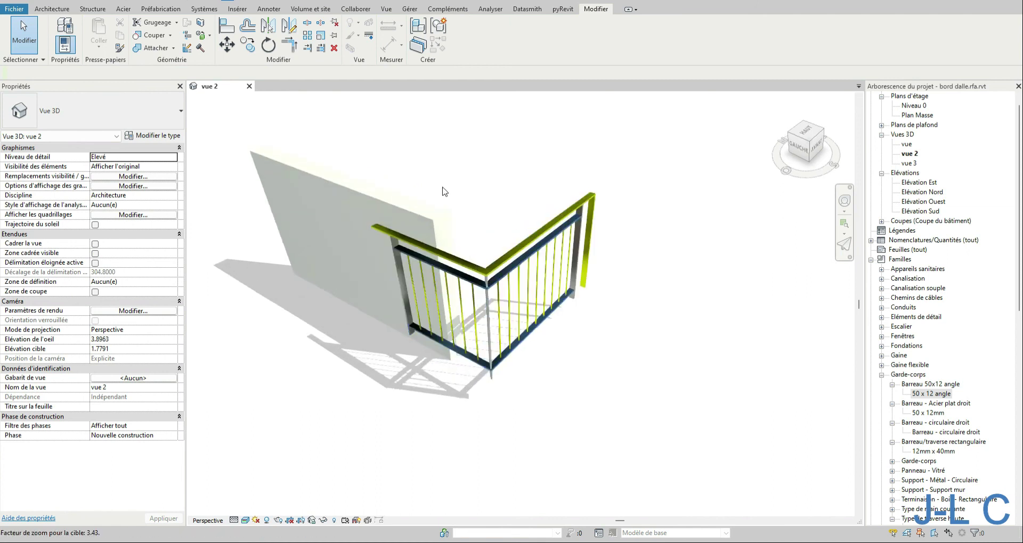
scroll(228, 121, "down", 2)
scroll(555, 210, "up", 2)
scroll(402, 174, "up", 3)
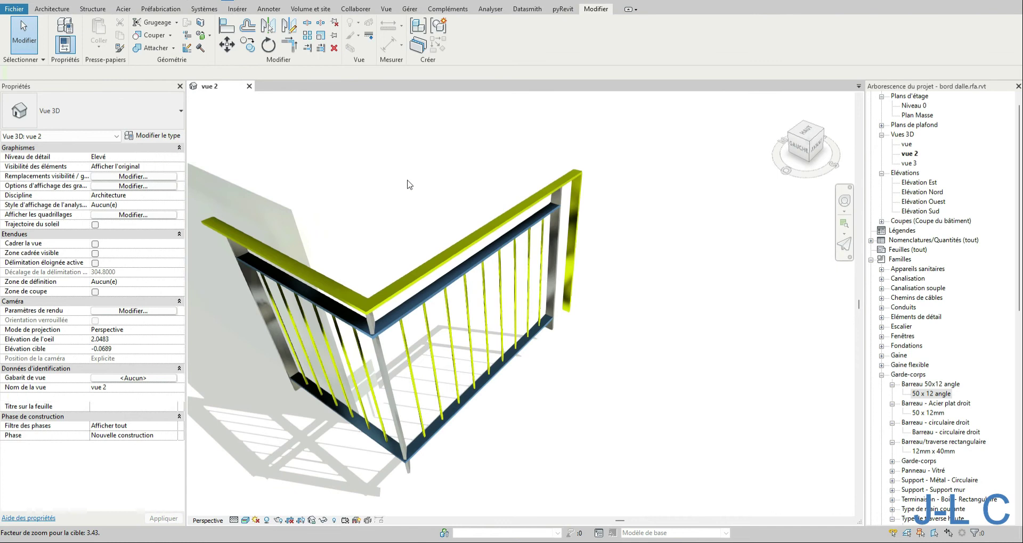
left_click(457, 251)
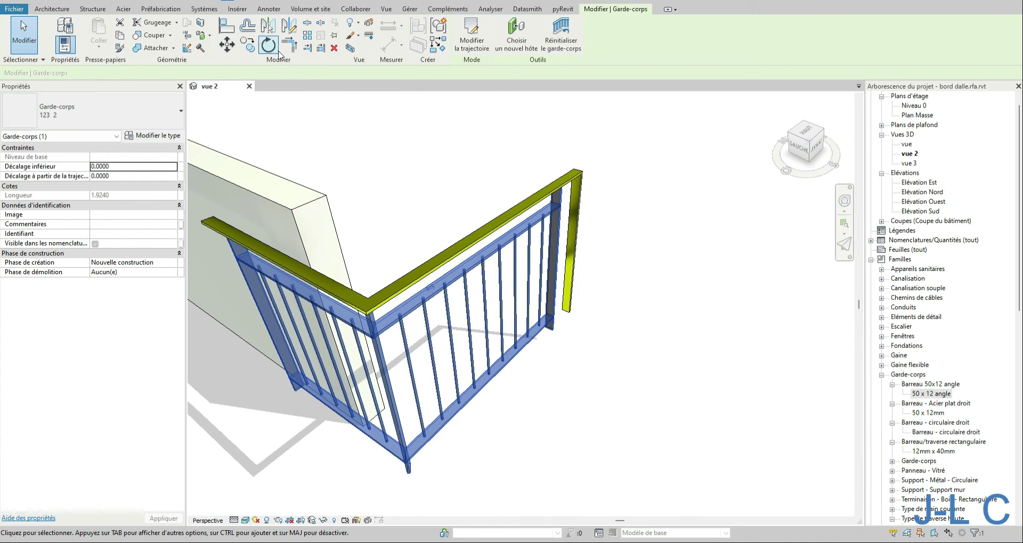
left_click(151, 135)
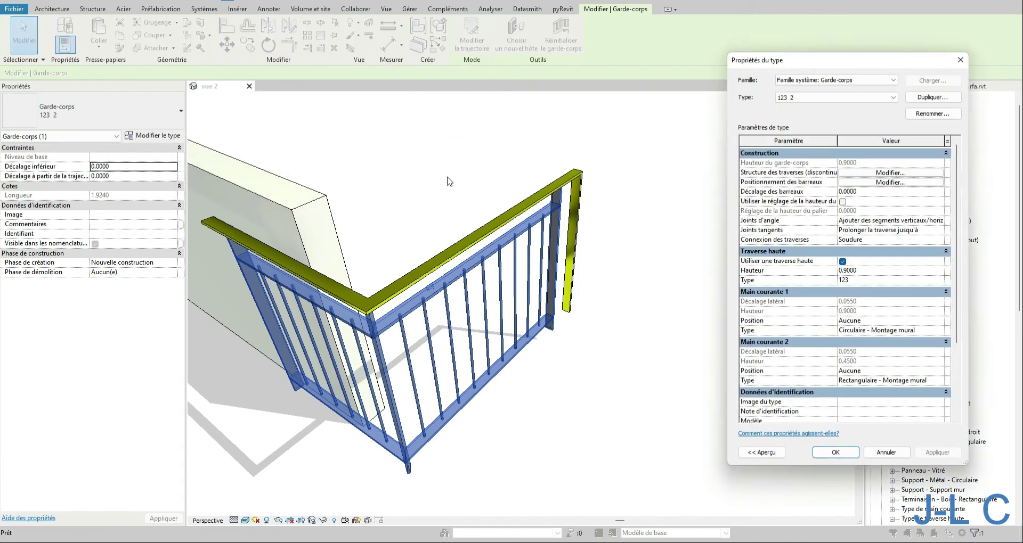
left_click(945, 280)
left_click(945, 279)
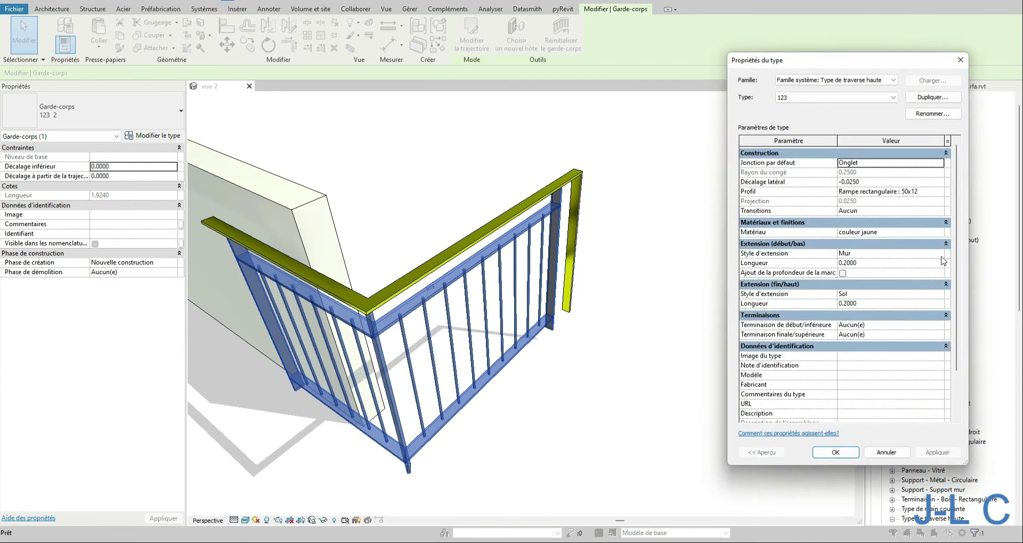
left_click(940, 255)
left_click(941, 255)
left_click(863, 287)
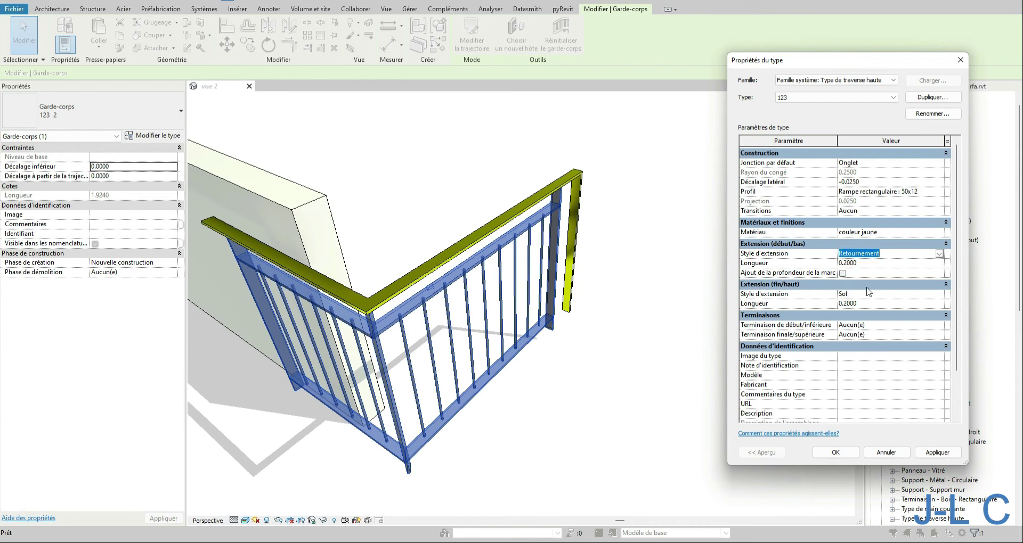
left_click(944, 454)
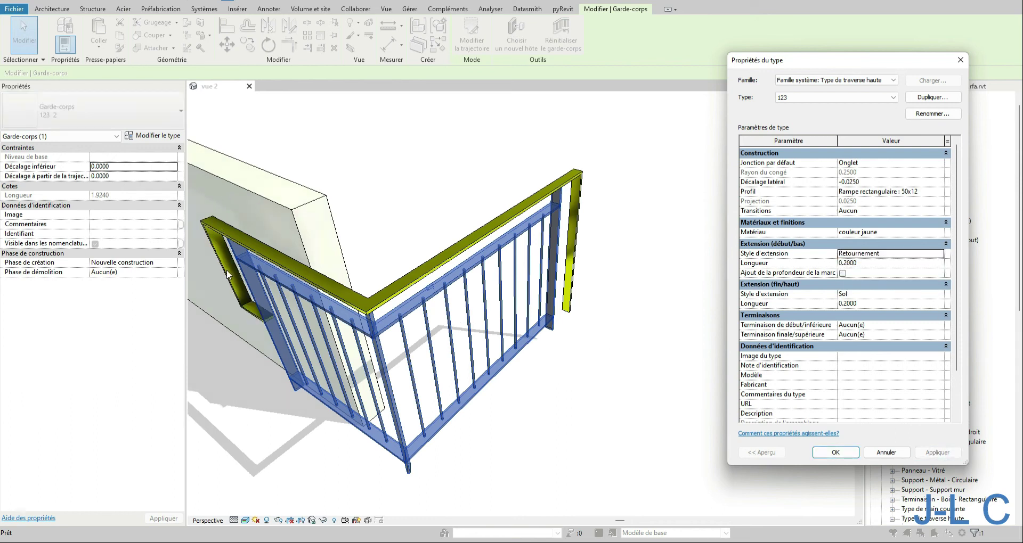
Step: Switch the top rail's start extension style back to Mur and apply it
left_click(940, 256)
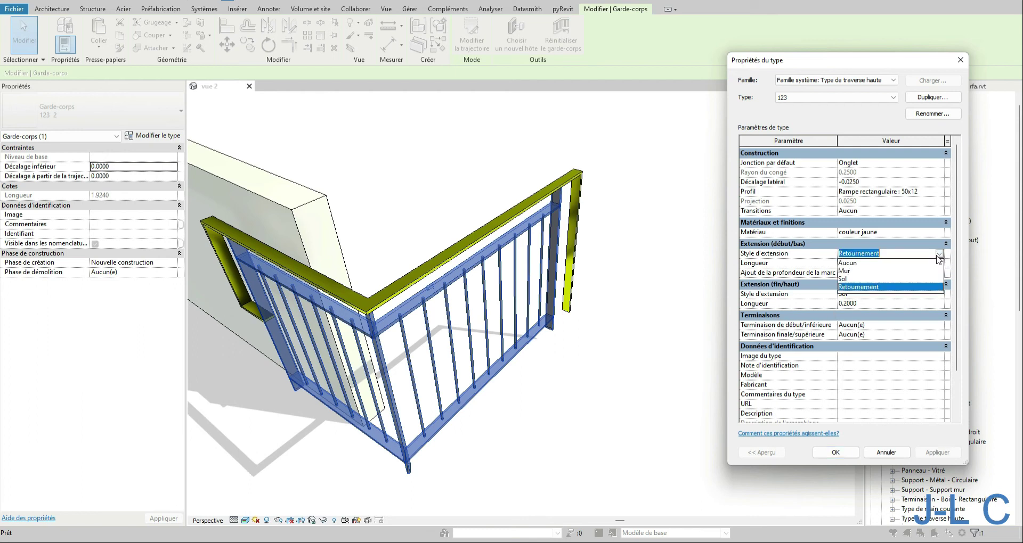
left_click(848, 274)
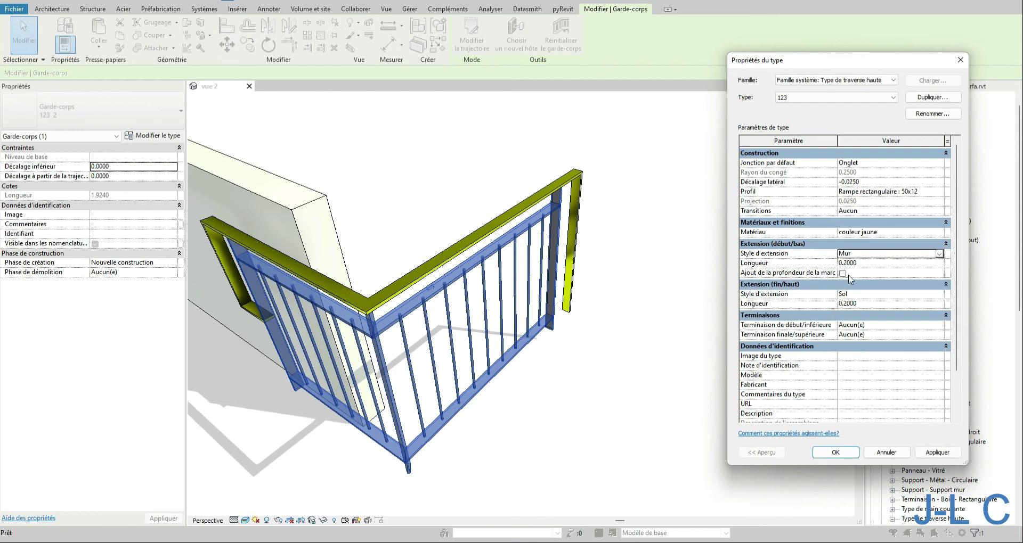
left_click(933, 453)
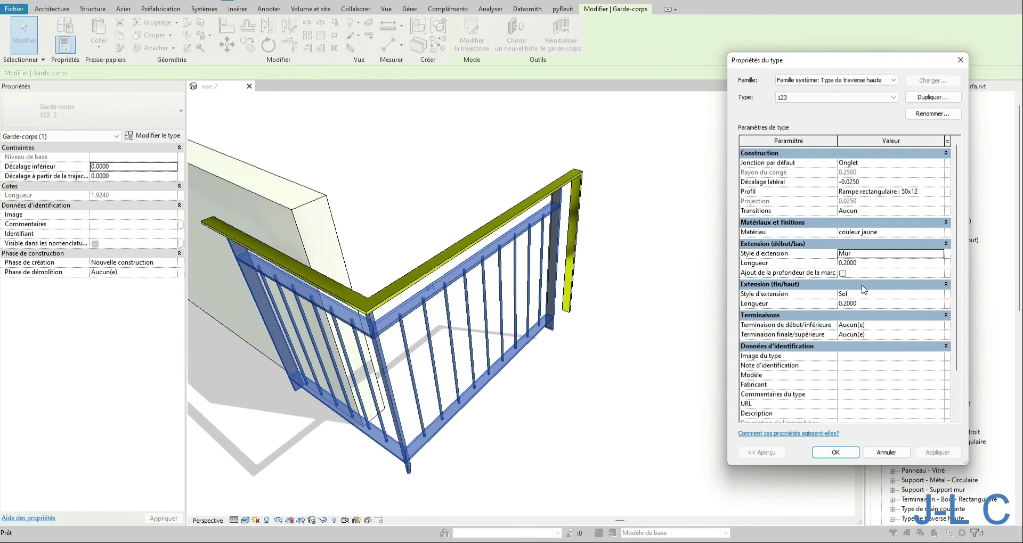
Step: Enable adding the tread depth, set the top rail's start extension style to Retournement and accept both type dialogs
left_click(842, 274)
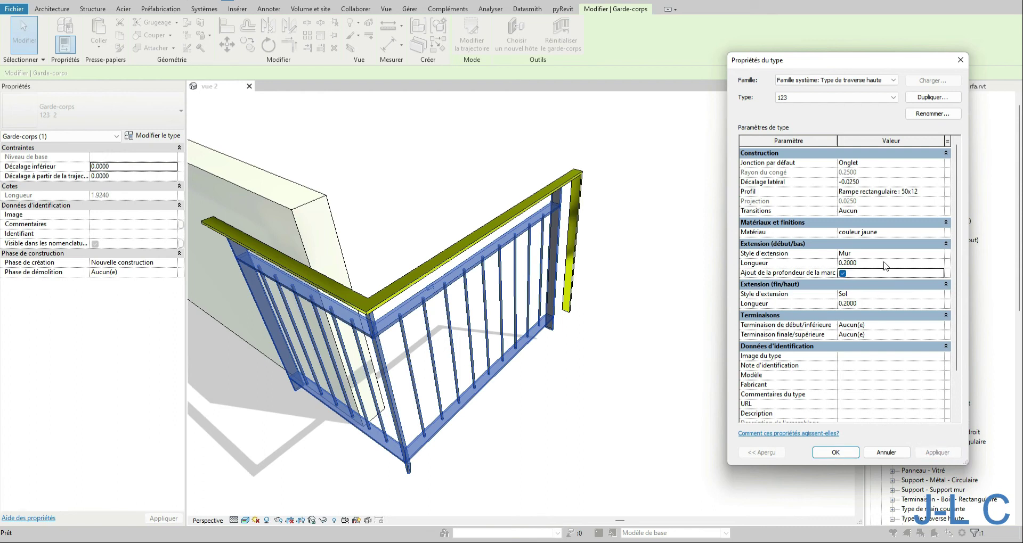
left_click(938, 254)
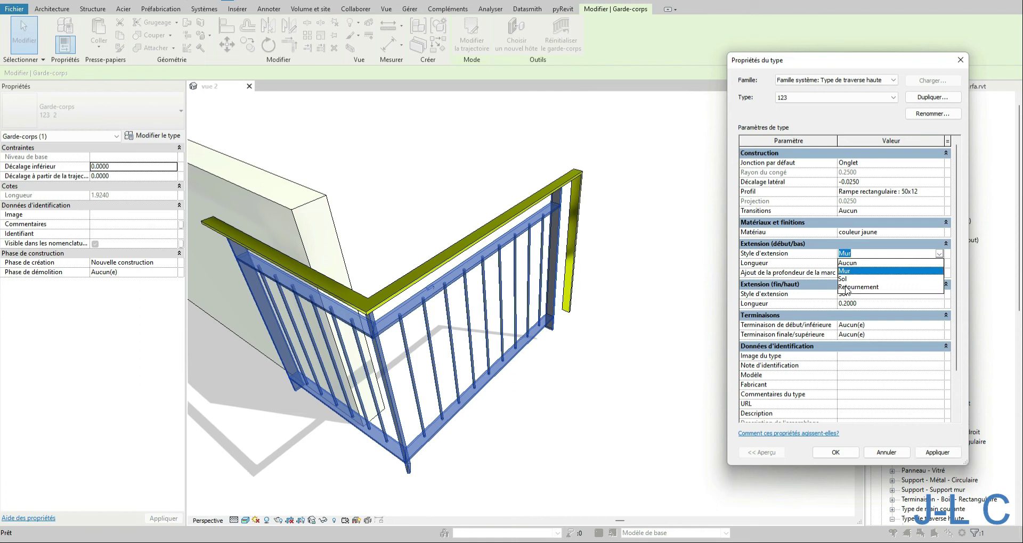
left_click(845, 288)
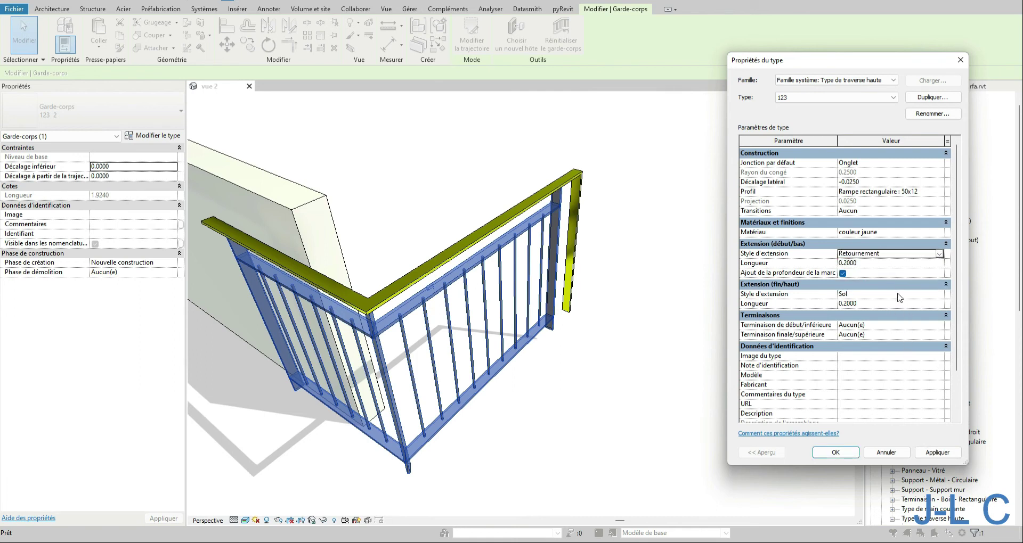
scroll(895, 290, "down", 2)
scroll(887, 279, "up", 2)
left_click(841, 453)
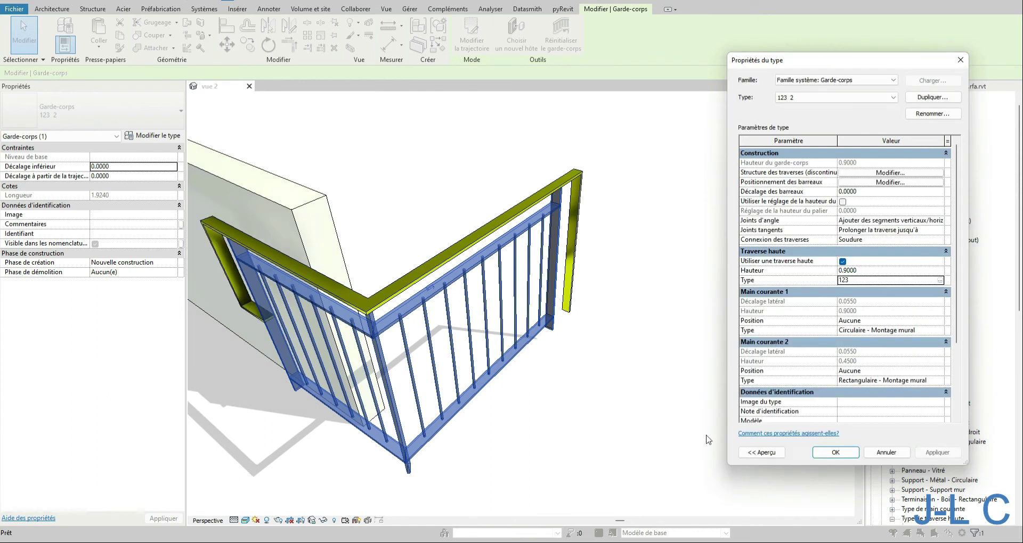
left_click(836, 452)
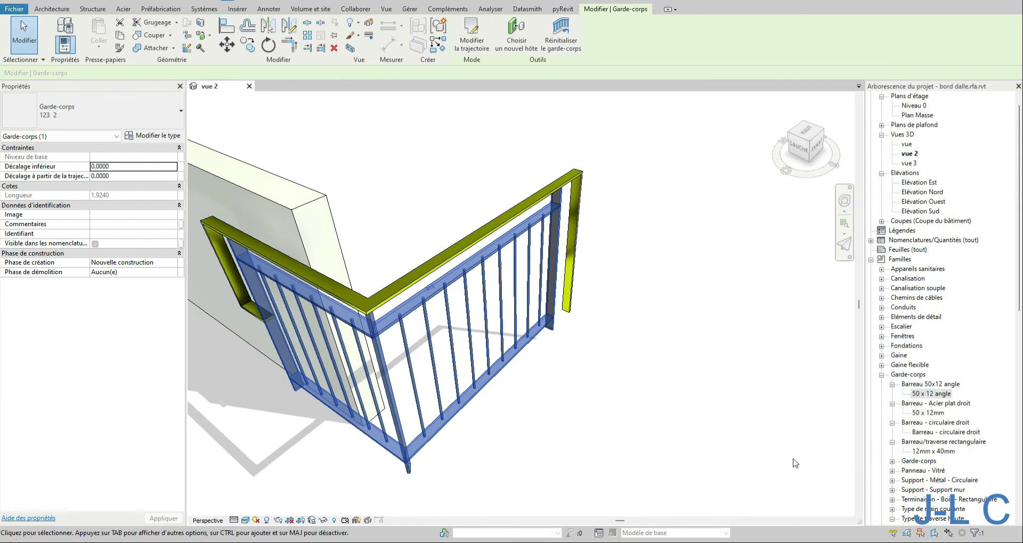
scroll(767, 463, "down", 3)
middle_click_drag(742, 462, 713, 450, "shift")
scroll(505, 411, "down", 2)
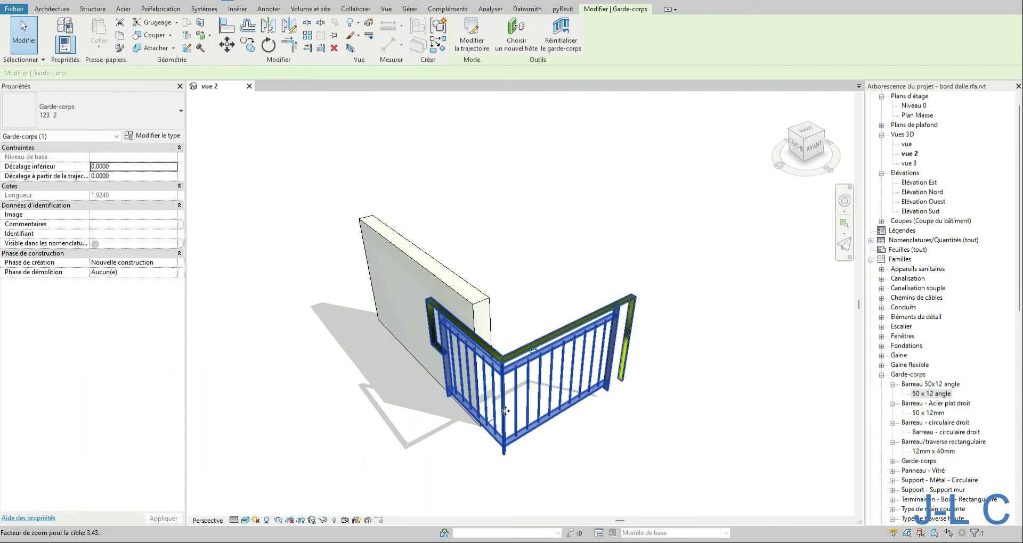
scroll(506, 412, "up", 3)
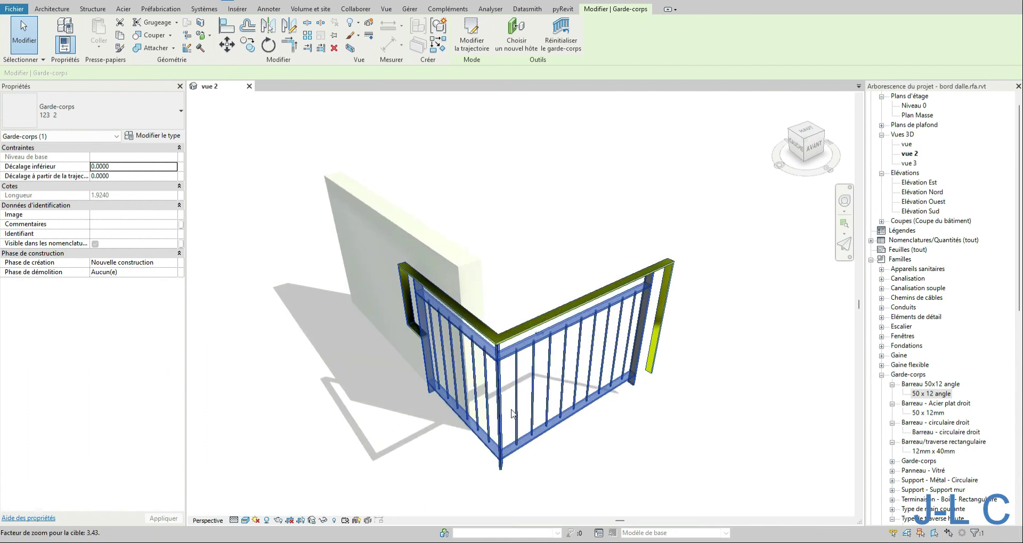
Step: Open the railing's top rail type 123 and disable adding the tread depth to the start extension
scroll(738, 355, "up", 4)
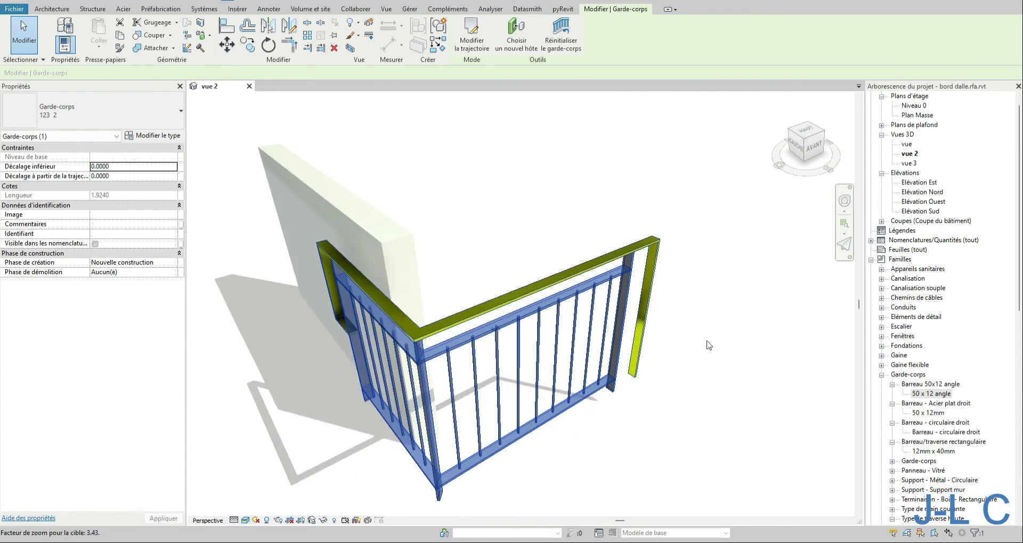
scroll(339, 233, "down", 3)
middle_click_drag(417, 264, 344, 246, "shift")
scroll(342, 244, "up", 2)
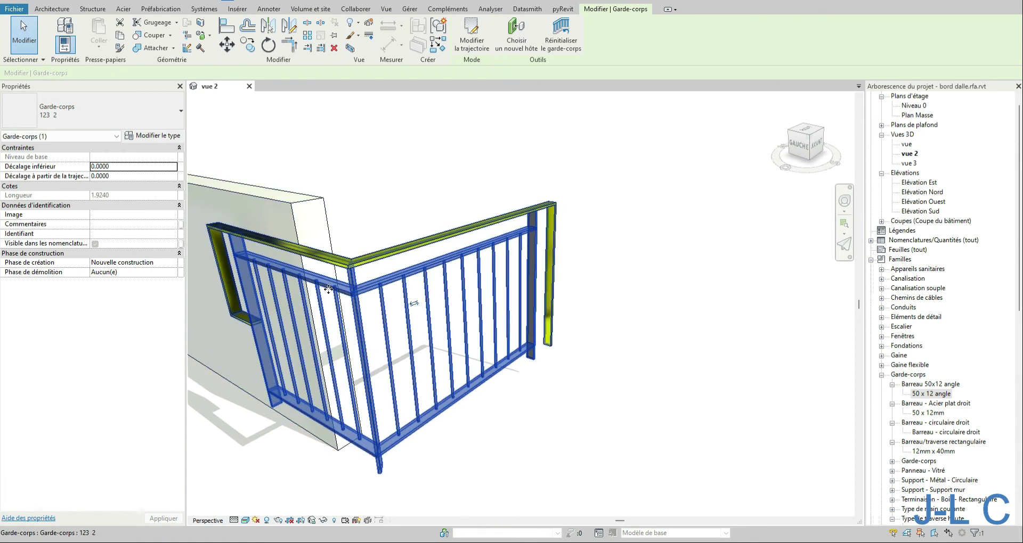
left_click(152, 136)
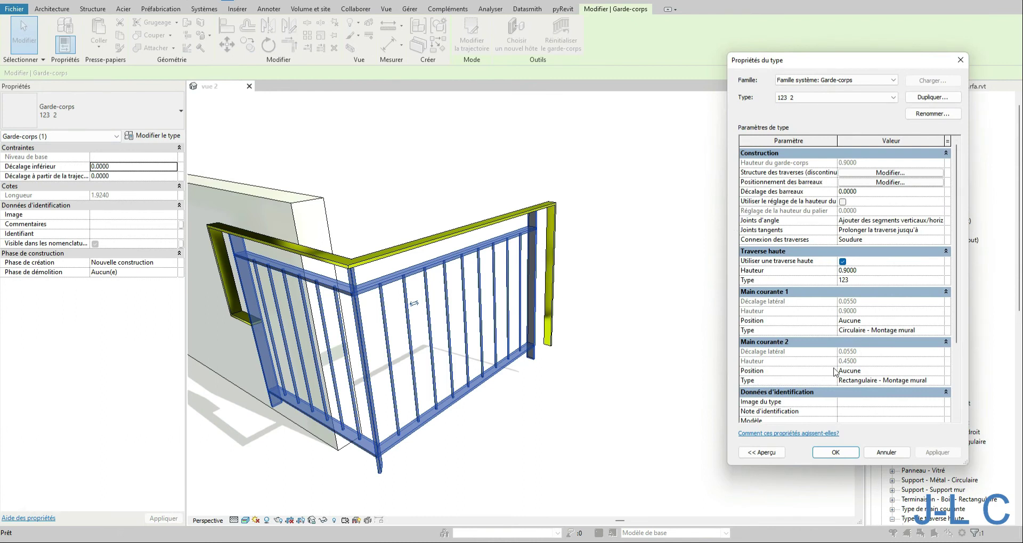
left_click(941, 281)
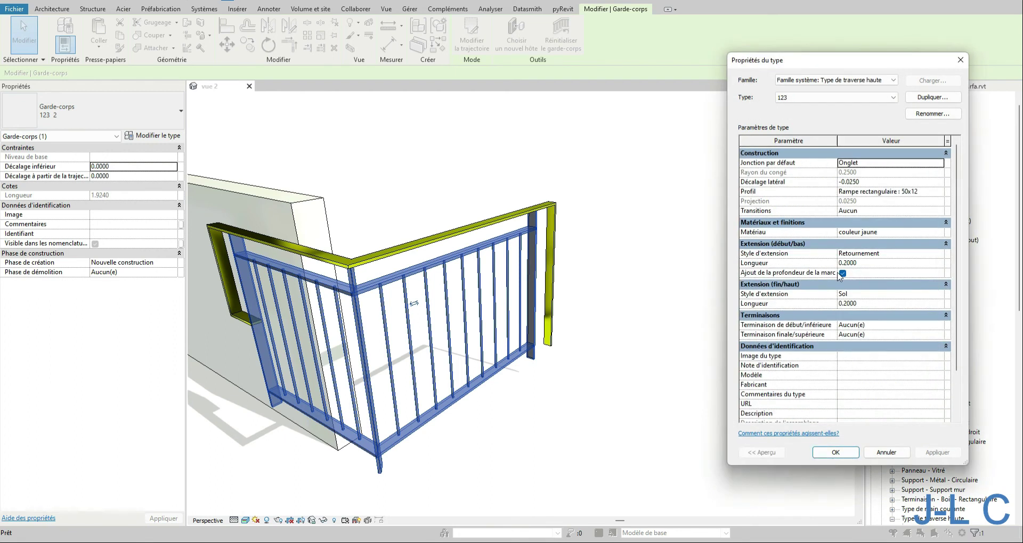
left_click(841, 274)
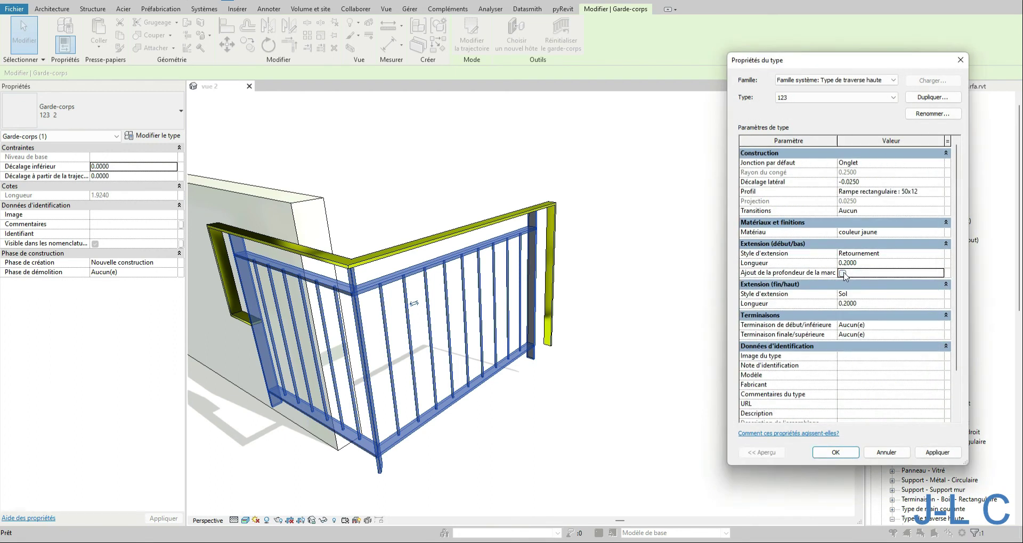
mouse_move(799, 281)
Step: Set the top rail's start and end extension lengths to 0.0060 and apply, accepting the warning
left_click(872, 263)
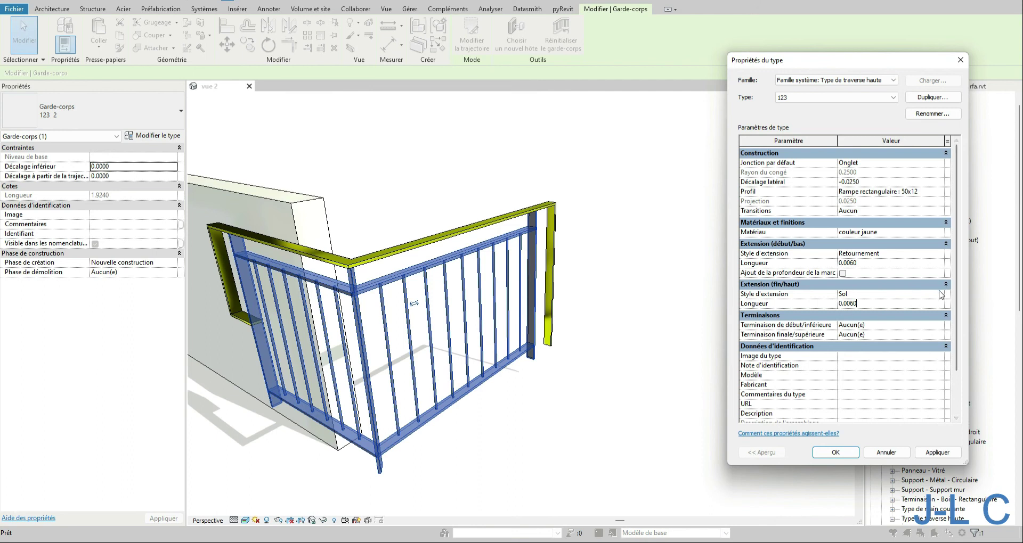
left_click(934, 453)
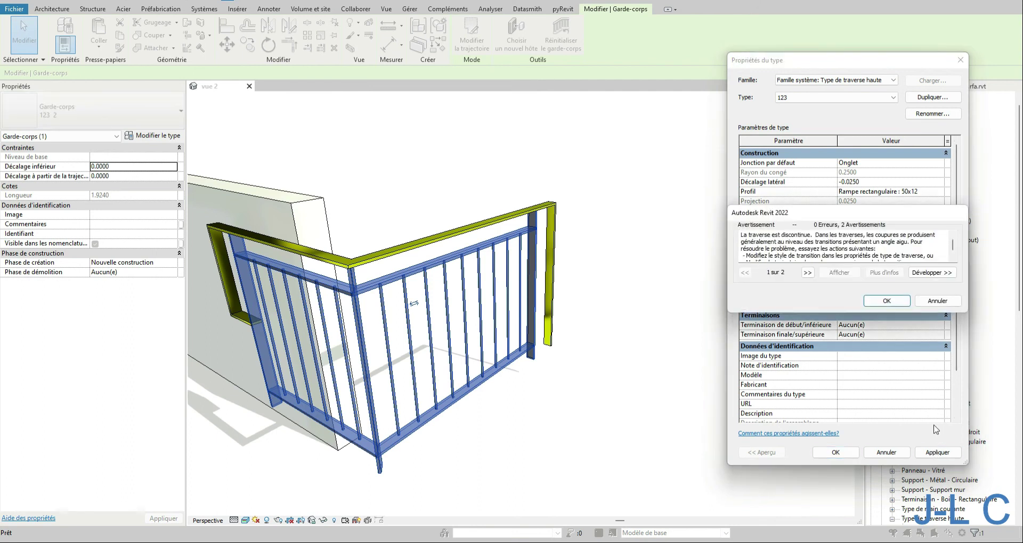
left_click(887, 301)
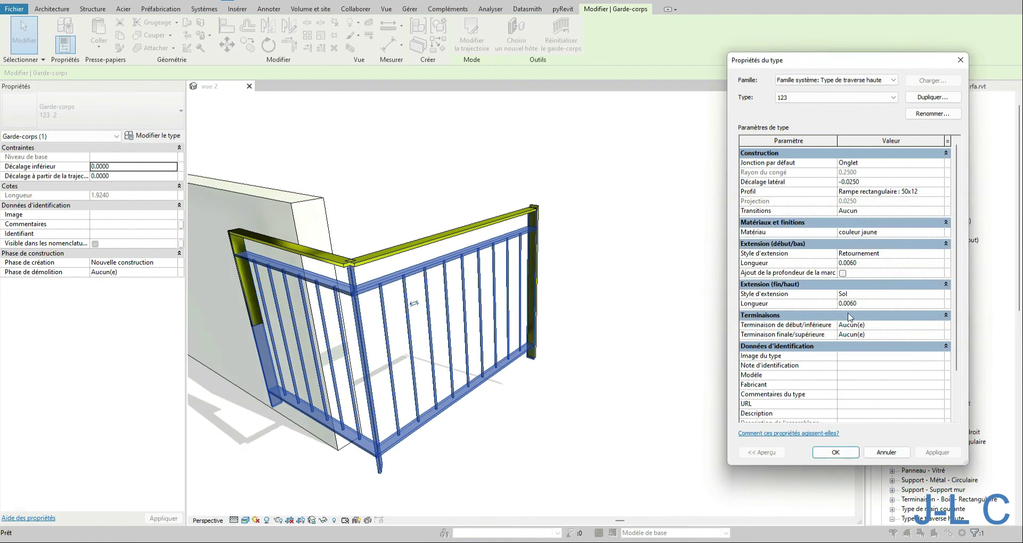
Step: Set the top rail's start and end extension styles to Aucun, apply and accept both type dialogs
left_click(941, 296)
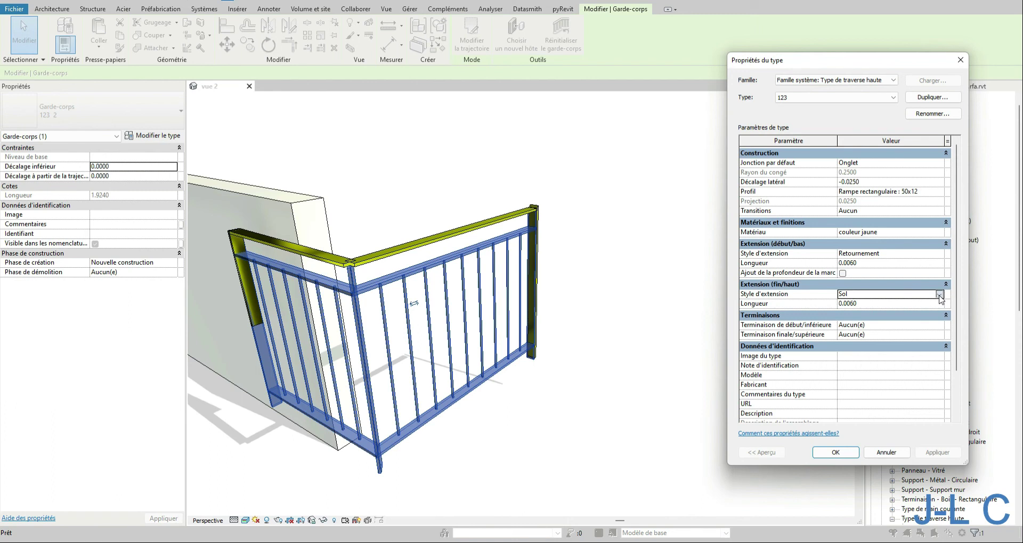
left_click(852, 304)
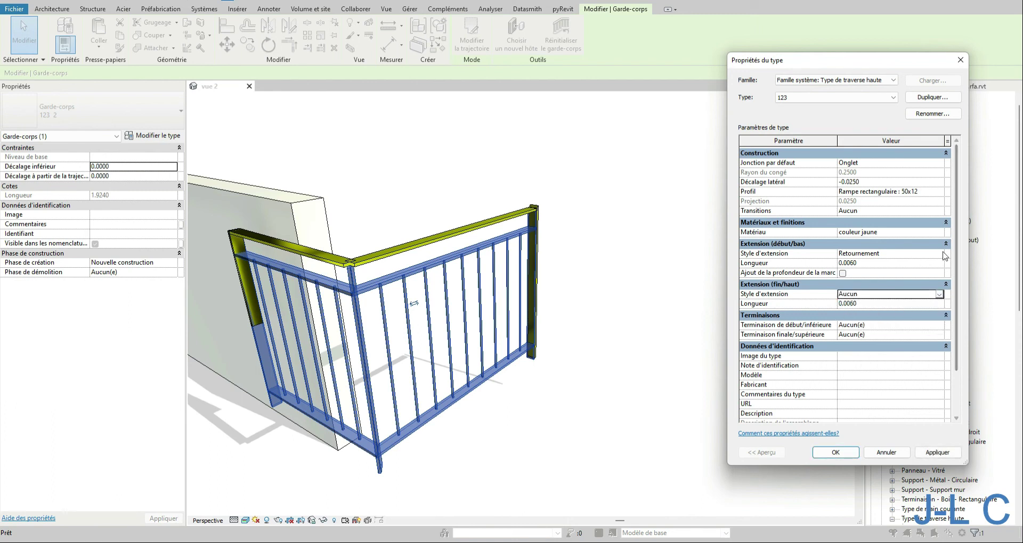
left_click(882, 254)
left_click(864, 265)
left_click(937, 452)
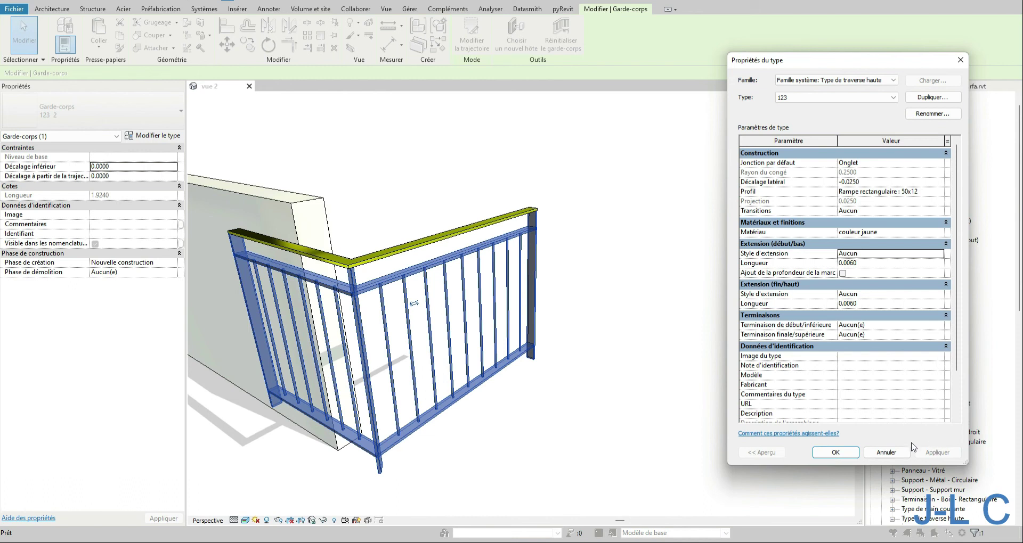
left_click(847, 453)
left_click(834, 450)
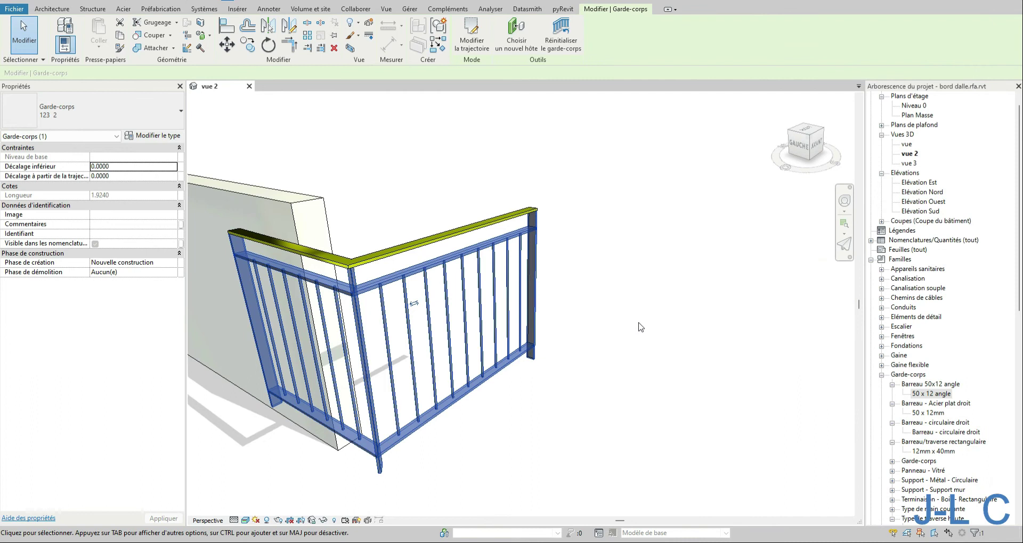
Step: Delete the wall beside the corner railing
scroll(639, 324, "down", 3)
left_click(405, 246)
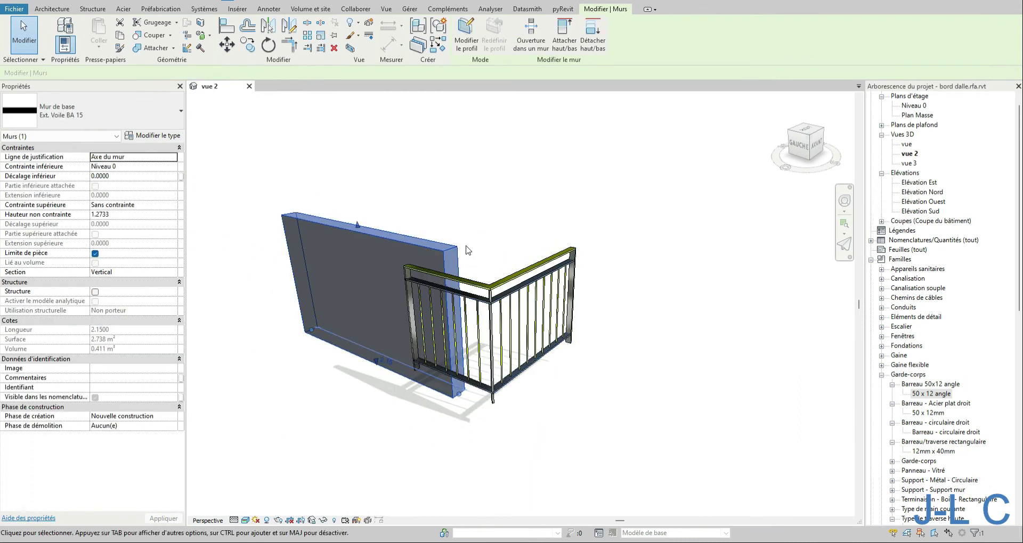
key("Delete")
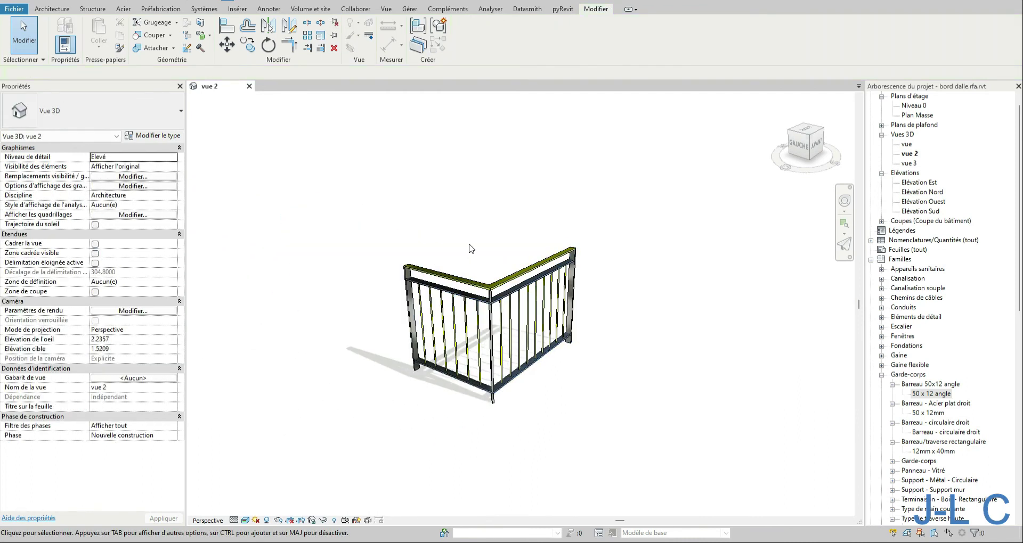
Step: Reveal the hidden elements, select them all and unhide them in the 3D view
left_click(334, 520)
left_click_drag(713, 445, 269, 234)
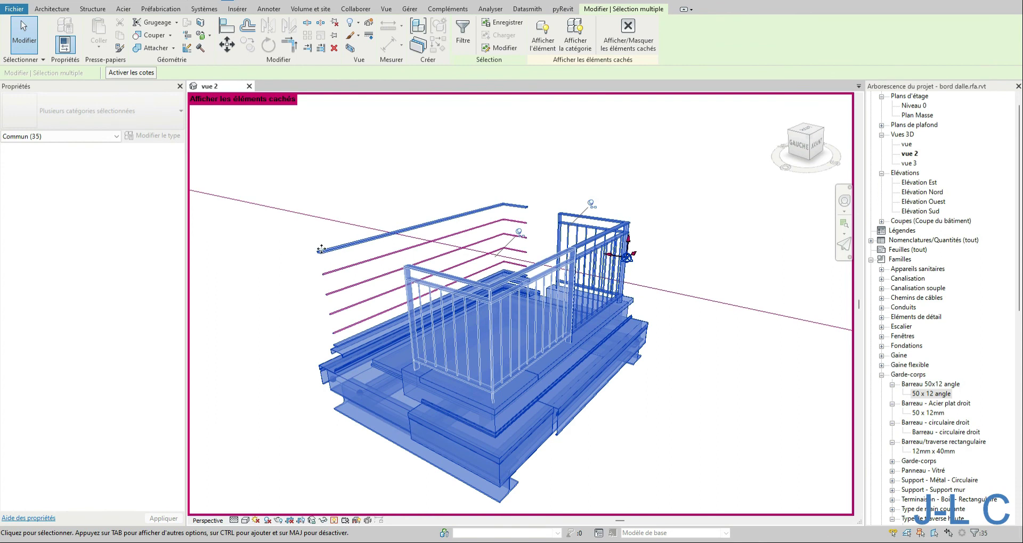
right_click(332, 229)
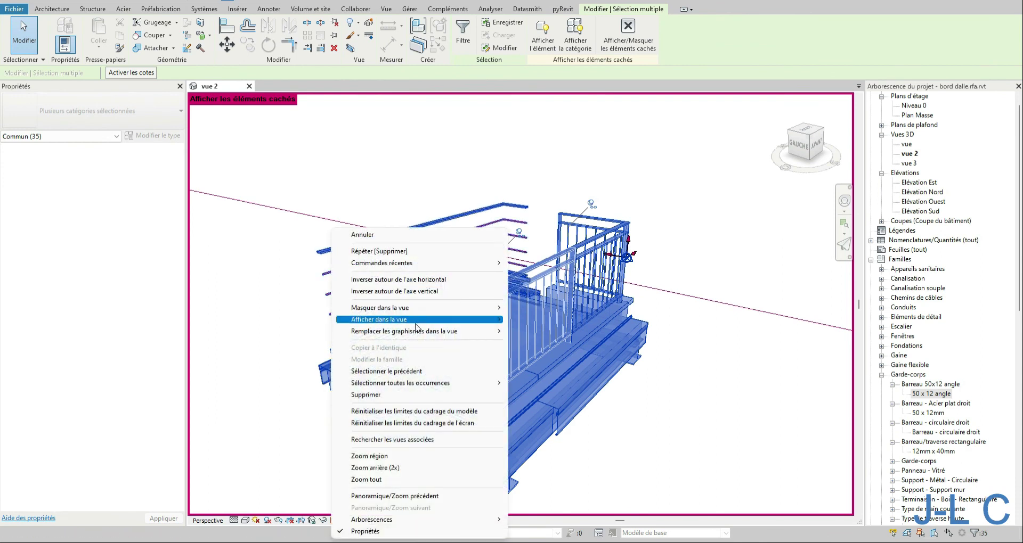
mouse_move(420, 319)
left_click(546, 333)
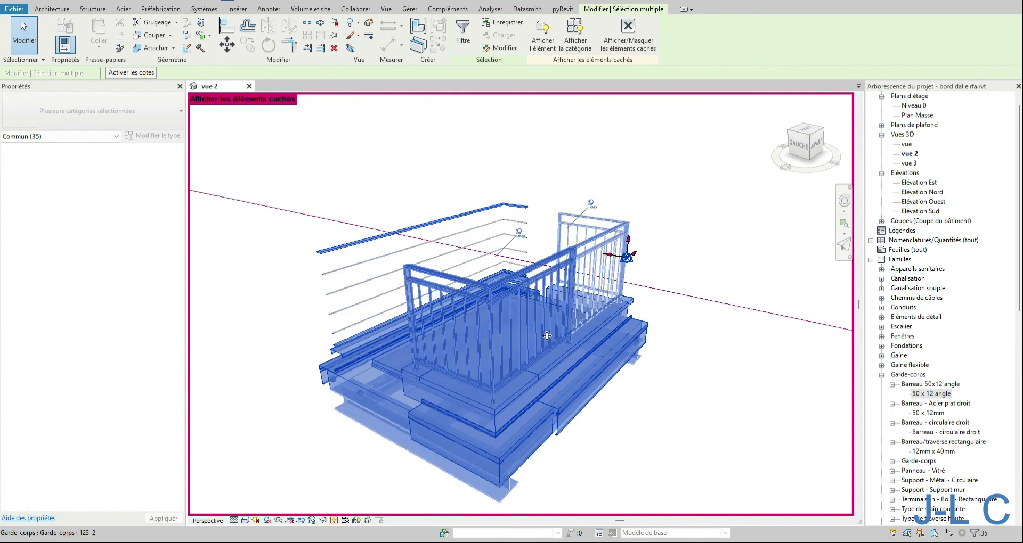
left_click(334, 521)
Step: Edit the front-left corner railing's path, pull its corner outward beyond the slab and remove the blocking constraints
middle_click_drag(533, 405, 572, 403, "shift")
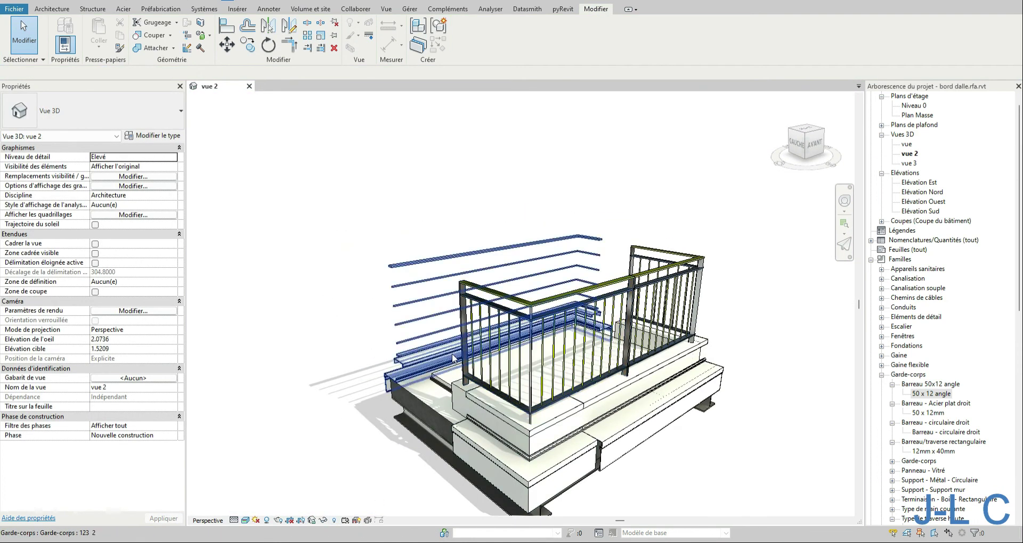
scroll(312, 231, "down", 2)
scroll(676, 504, "up", 3)
middle_click_drag(627, 451, 566, 505, "shift")
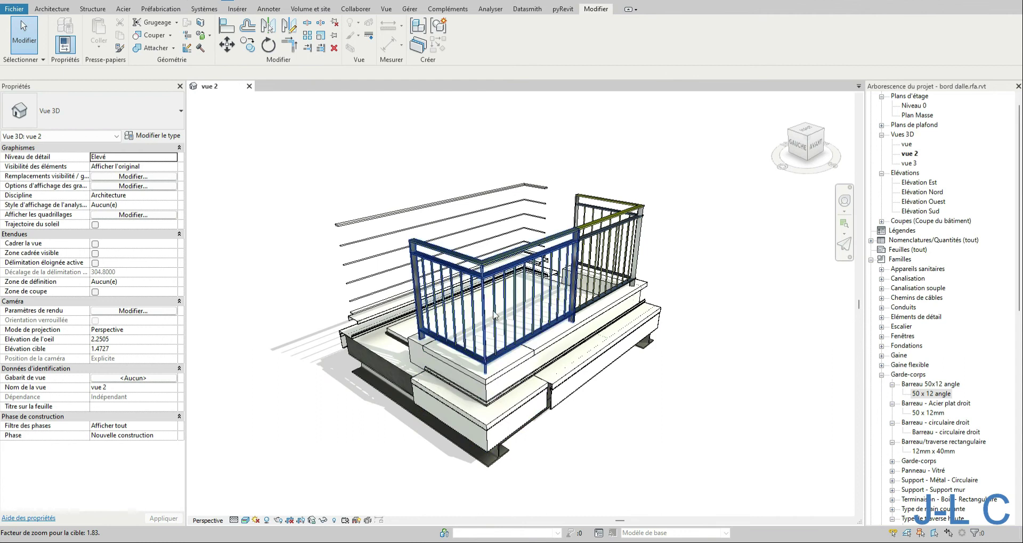
left_click(532, 244)
left_click(767, 362)
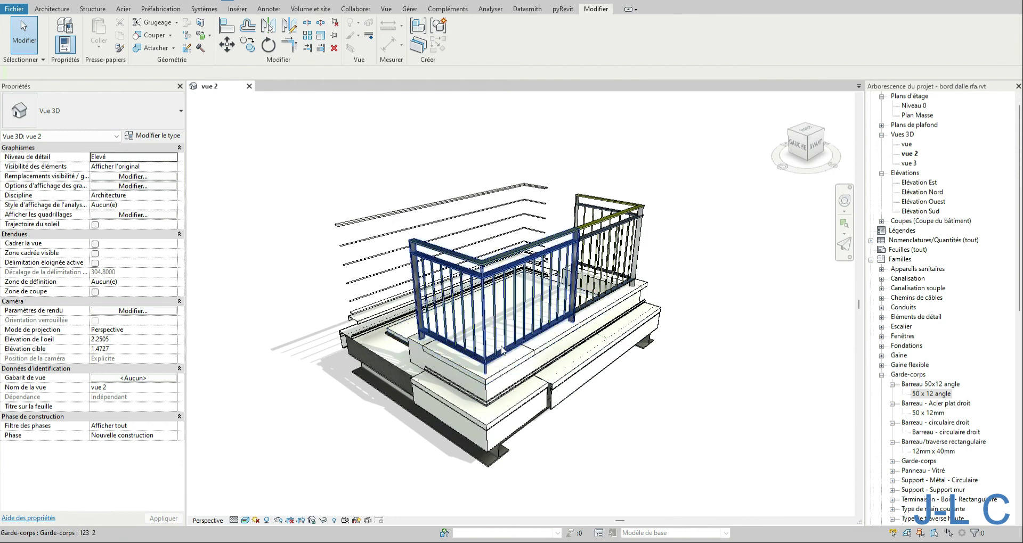
left_click(517, 331)
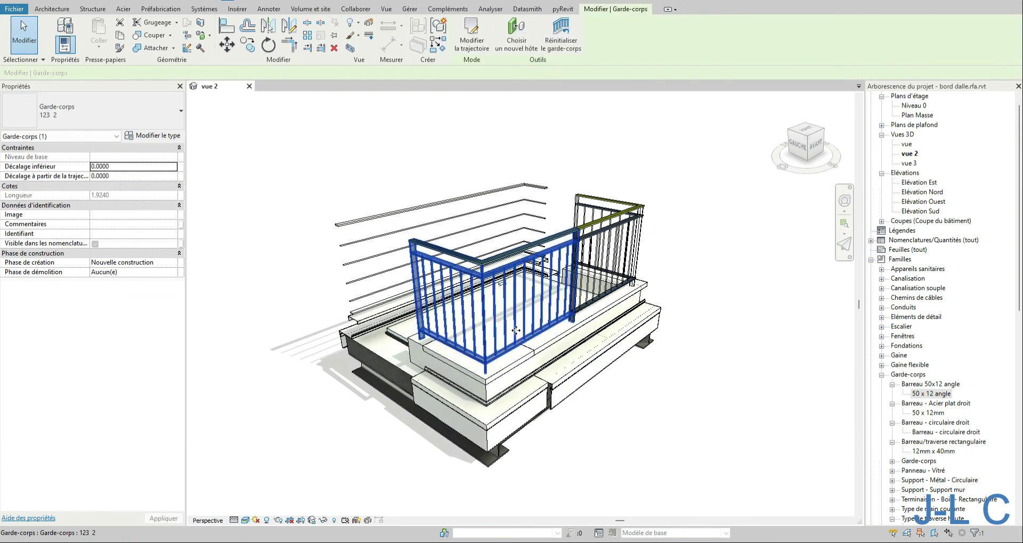
double_click(516, 330)
left_click(478, 395, "ctrl")
mouse_move(489, 404)
left_mouse_down()
mouse_move(569, 448)
mouse_move(536, 483)
left_mouse_up()
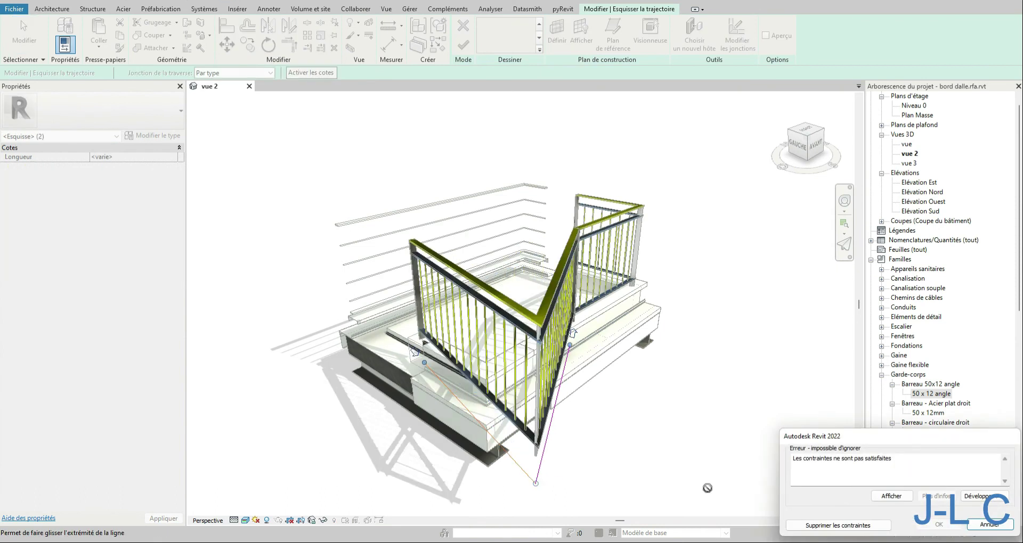
left_click(838, 525)
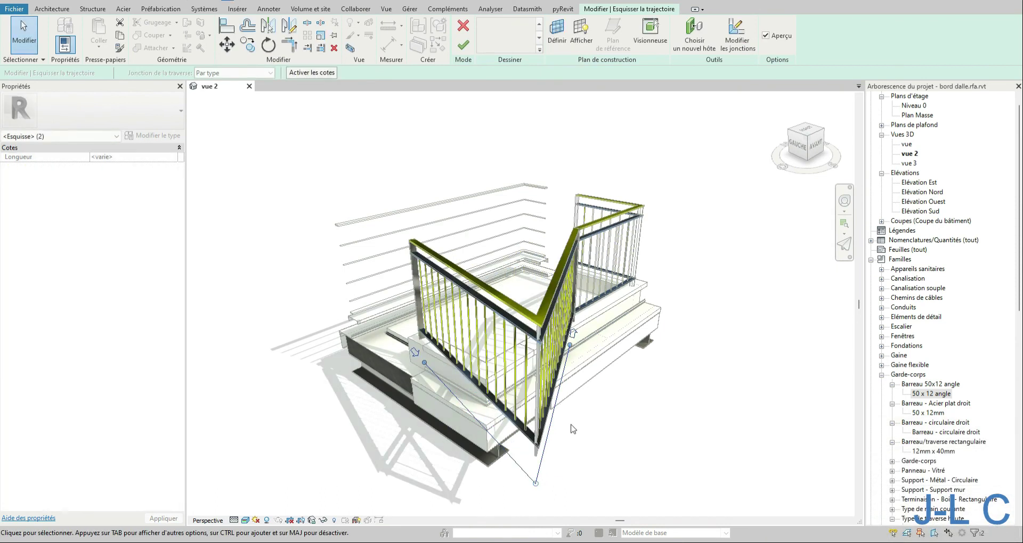
Step: Clear the path selection and finish the railing's path sketch
middle_click_drag(620, 463, 568, 465, "shift")
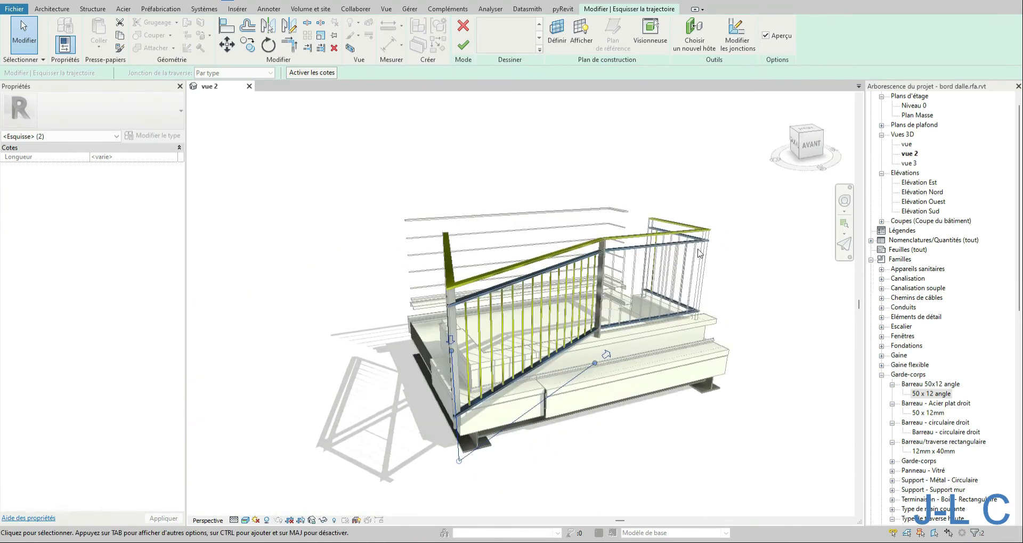
middle_click_drag(635, 263, 508, 285, "shift")
left_click(563, 188)
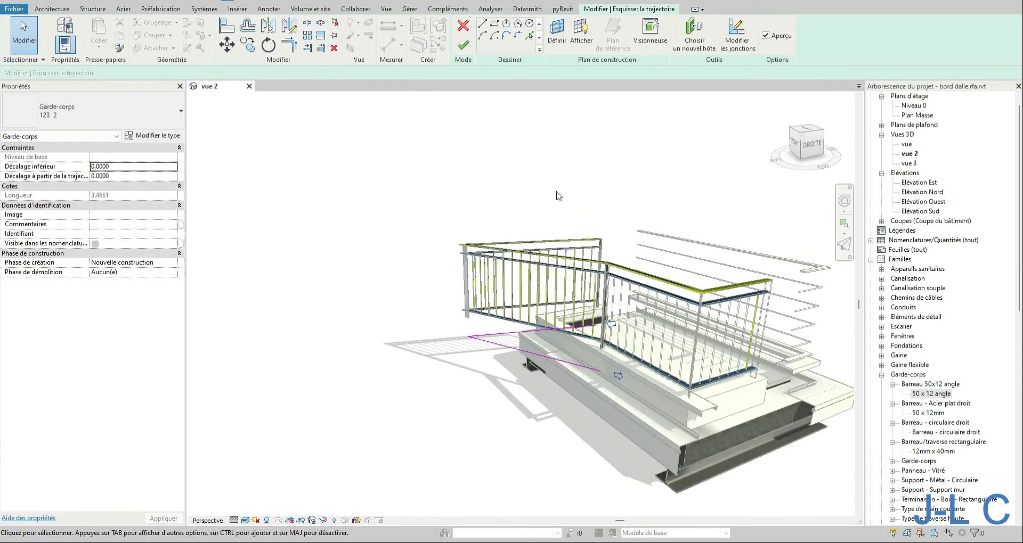
left_click(464, 50)
Step: Edit the other corner railing's path, pull its corner outward beyond the slab and remove the blocking constraints
middle_click_drag(612, 325, 783, 336, "shift")
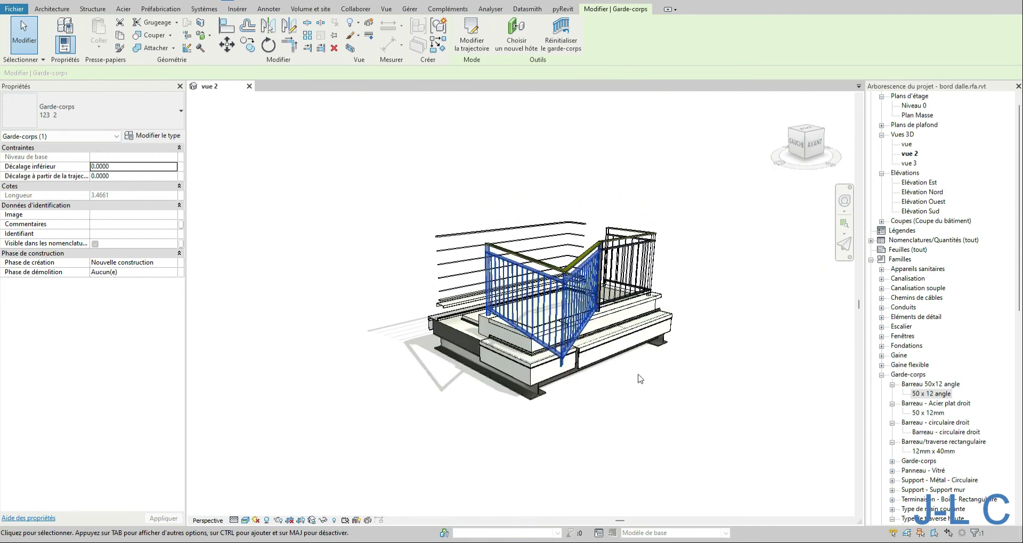
scroll(640, 380, "up", 1)
left_click(754, 465)
middle_click_drag(748, 416, 541, 427, "shift")
double_click(652, 301)
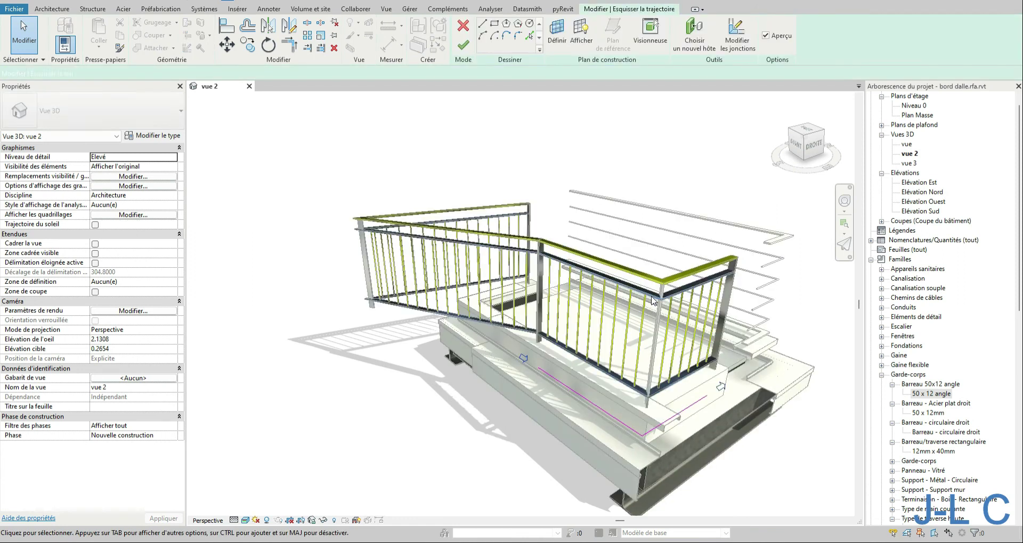
key("Tab")
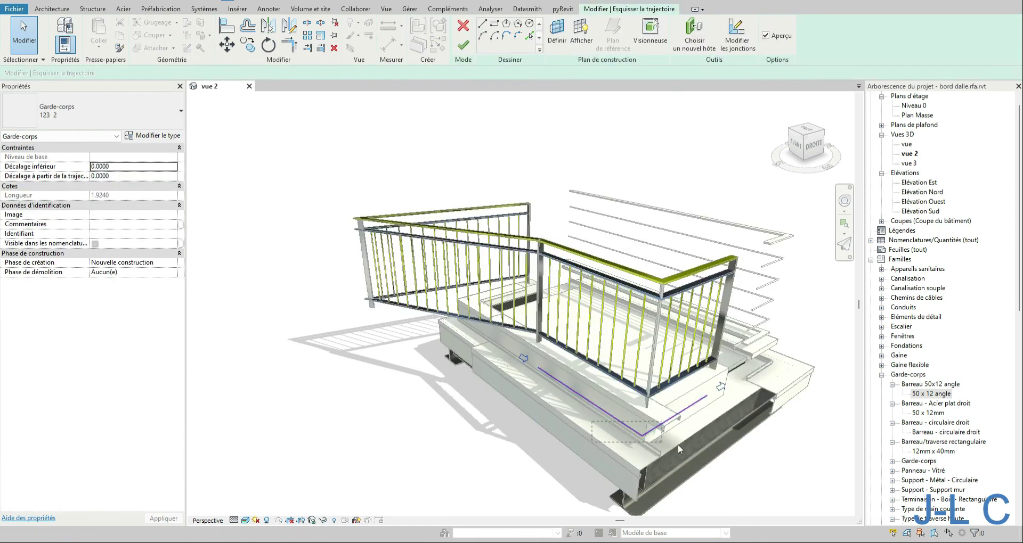
left_click(659, 441)
left_click_drag(654, 460, 726, 494)
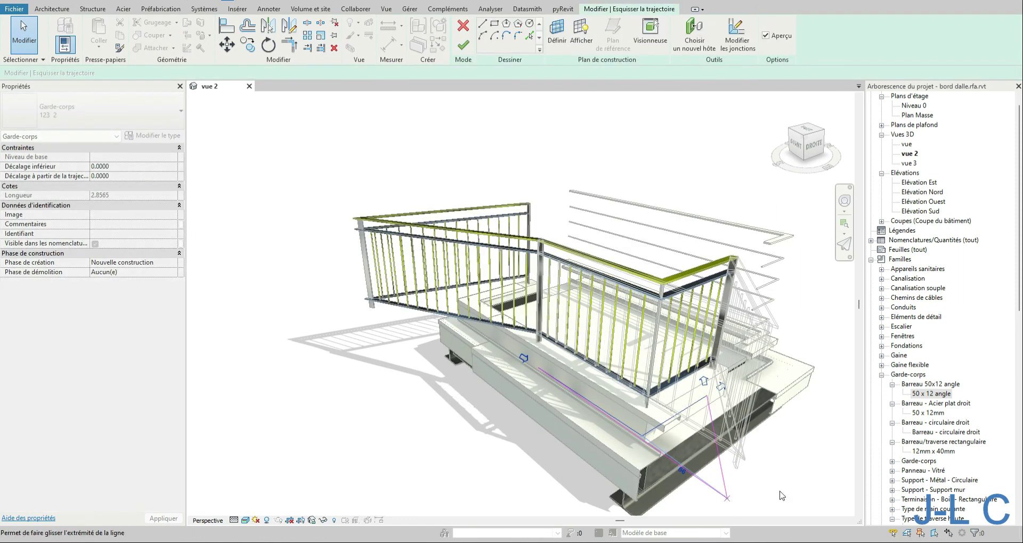
scroll(778, 494, "down", 2)
left_click(852, 526)
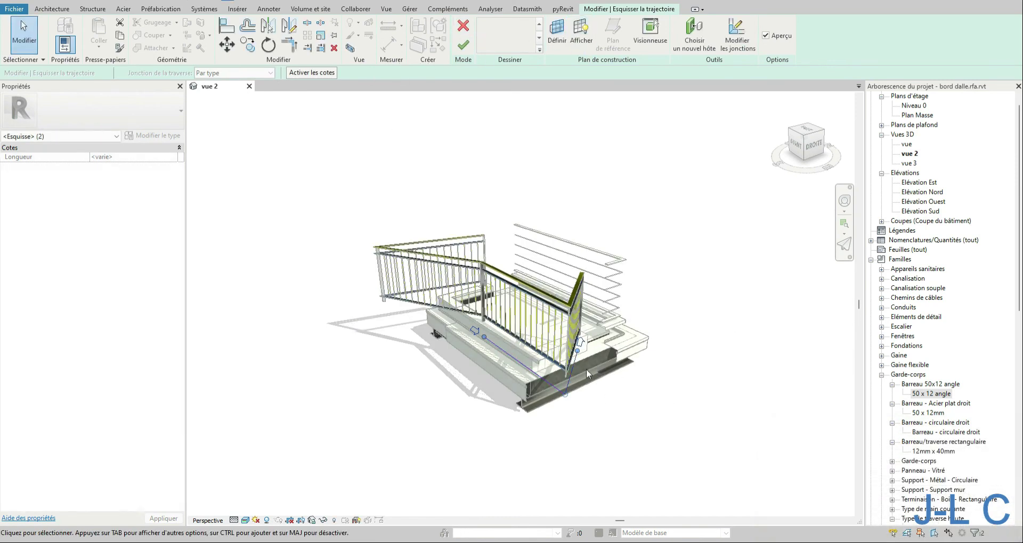
left_click(646, 459)
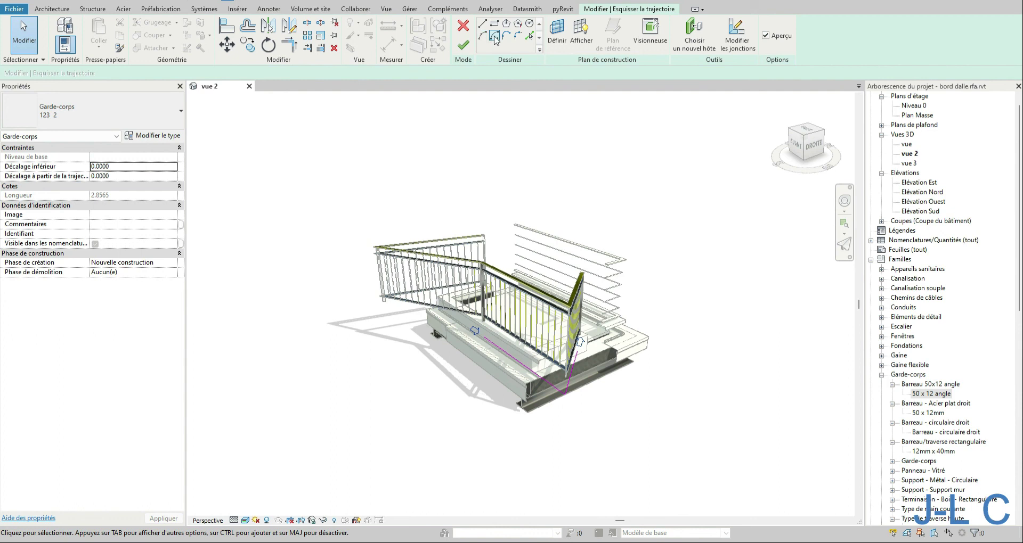
left_click(518, 36)
left_click(564, 376)
left_click(565, 375)
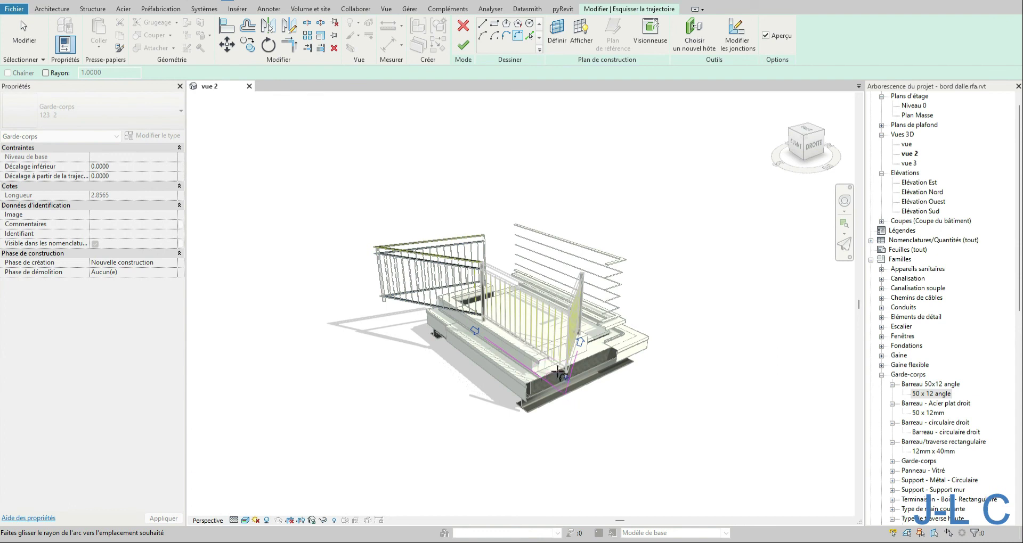
scroll(552, 347, "up", 4)
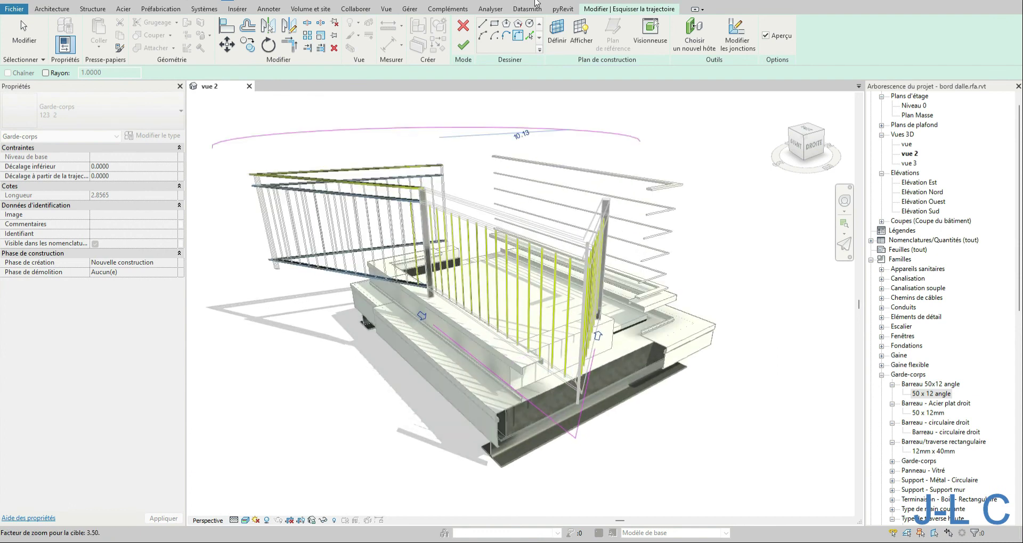
left_click(505, 43)
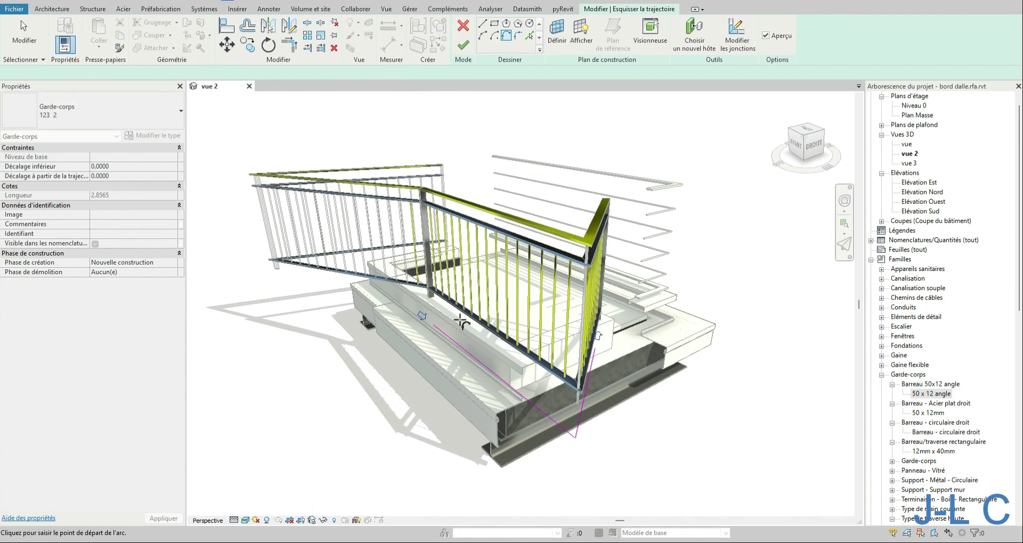
left_click(592, 365)
Step: Try to round the corner of the railing's path by joining its two segments with a fillet arc, and dismiss the warning
left_click(516, 36)
left_click(554, 344)
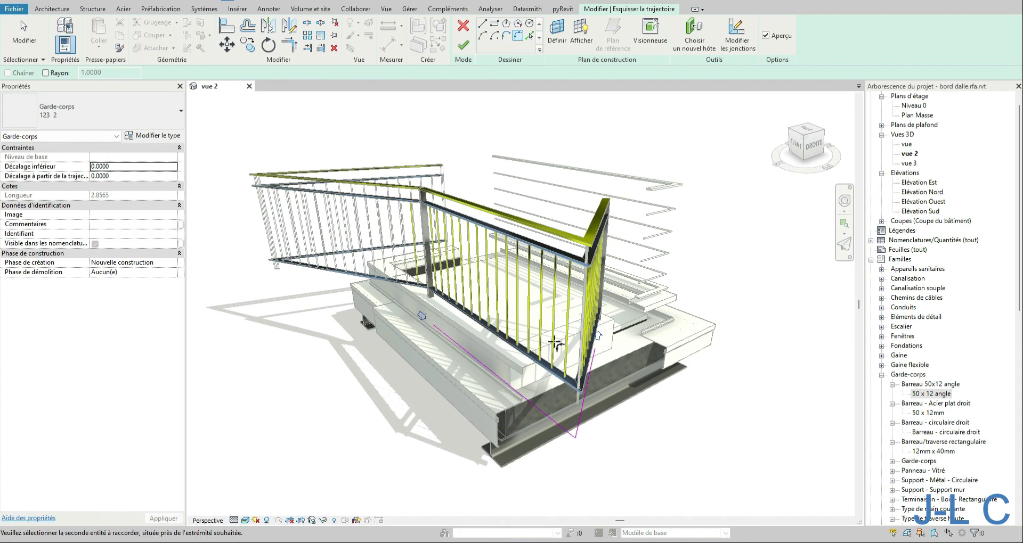
left_click(585, 355)
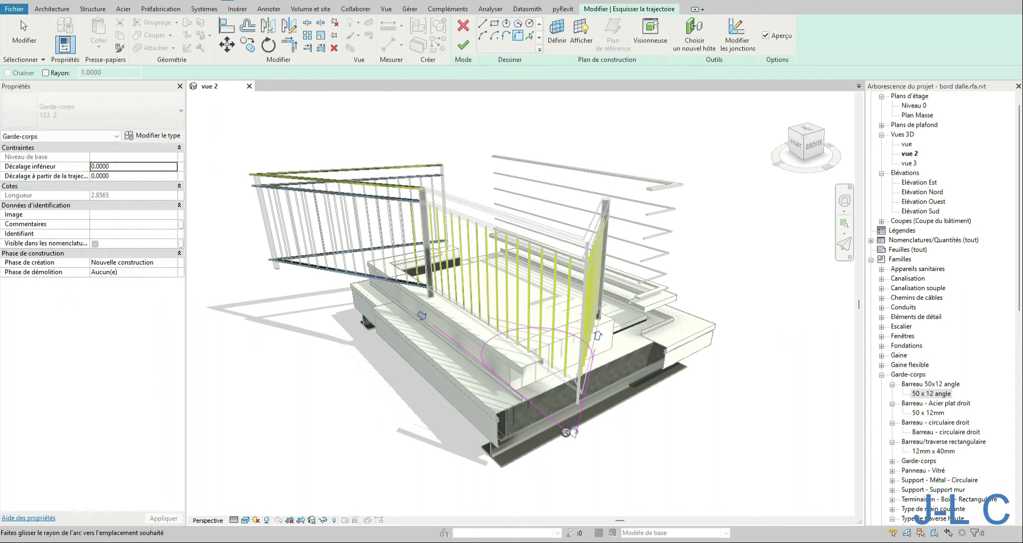
left_click(536, 350)
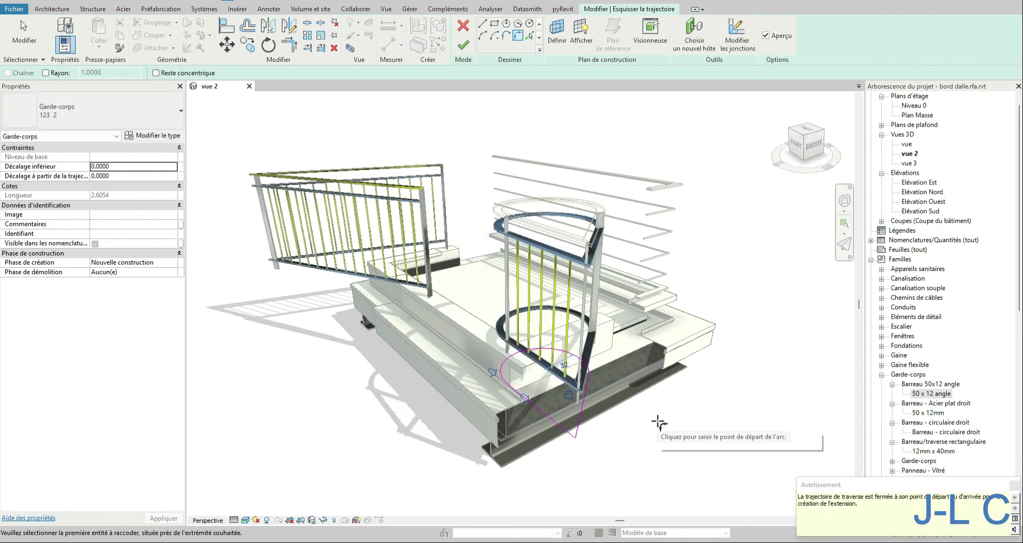
left_click(1012, 485)
Step: Examine the rounded railing path and its preview from the front, the side and above
scroll(608, 363, "down", 2)
middle_click_drag(608, 363, 725, 360, "shift")
scroll(534, 339, "down", 2)
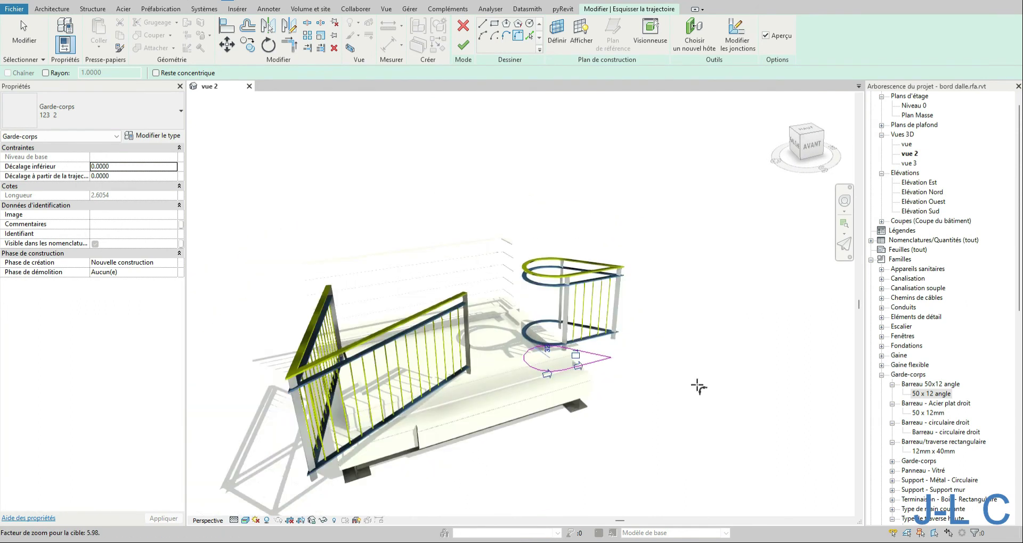
middle_click_drag(595, 397, 456, 407, "shift")
middle_click_drag(578, 387, 649, 387, "shift")
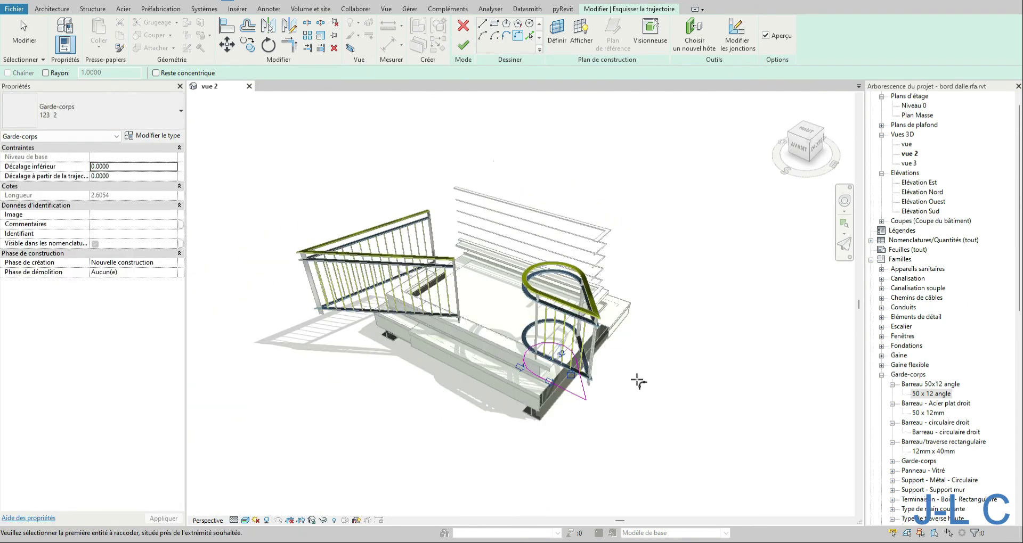
scroll(595, 320, "up", 2)
middle_click_drag(685, 348, 639, 319, "shift")
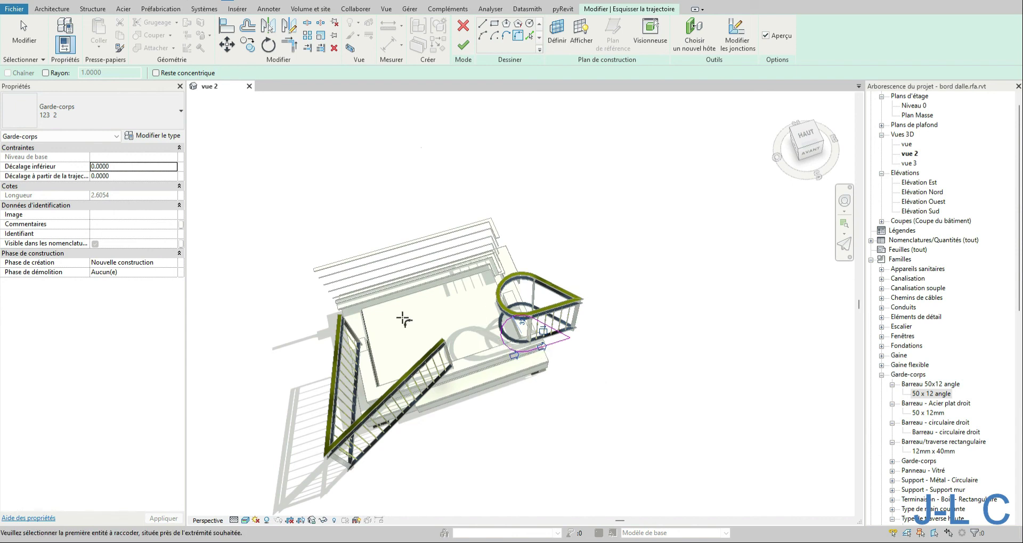
middle_click_drag(605, 297, 512, 347, "shift")
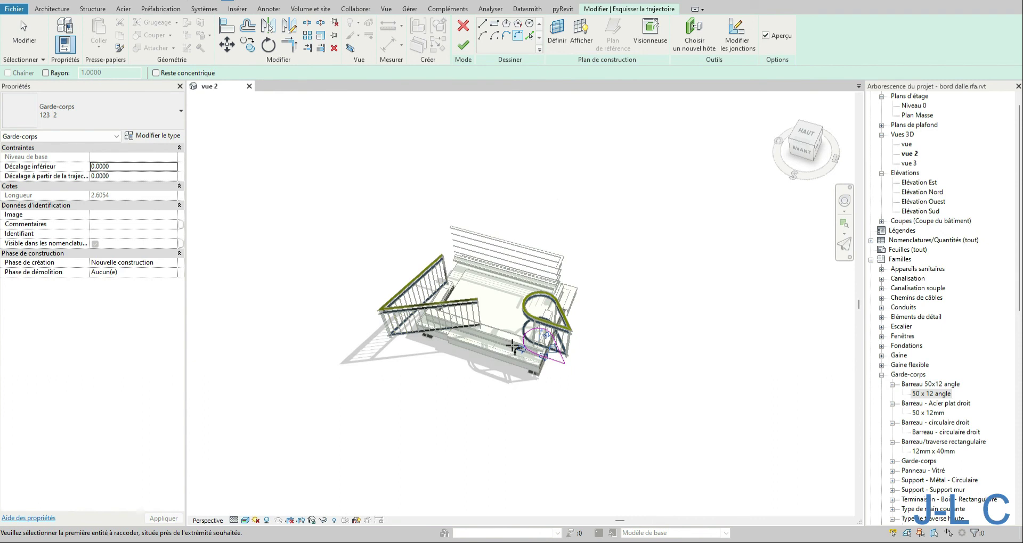
Step: Finish the rounded railing's path sketch and select that railing in the 3D view
left_click(462, 45)
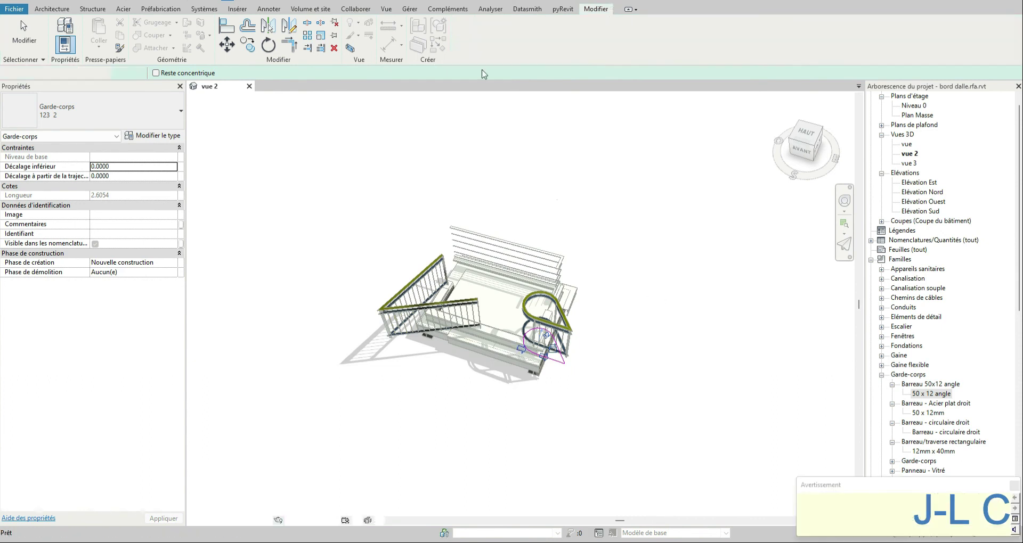
left_click(687, 340)
mouse_move(687, 341)
middle_mouse_down("shift")
mouse_move(758, 280)
mouse_move(564, 316)
middle_mouse_up("shift")
left_click(557, 315)
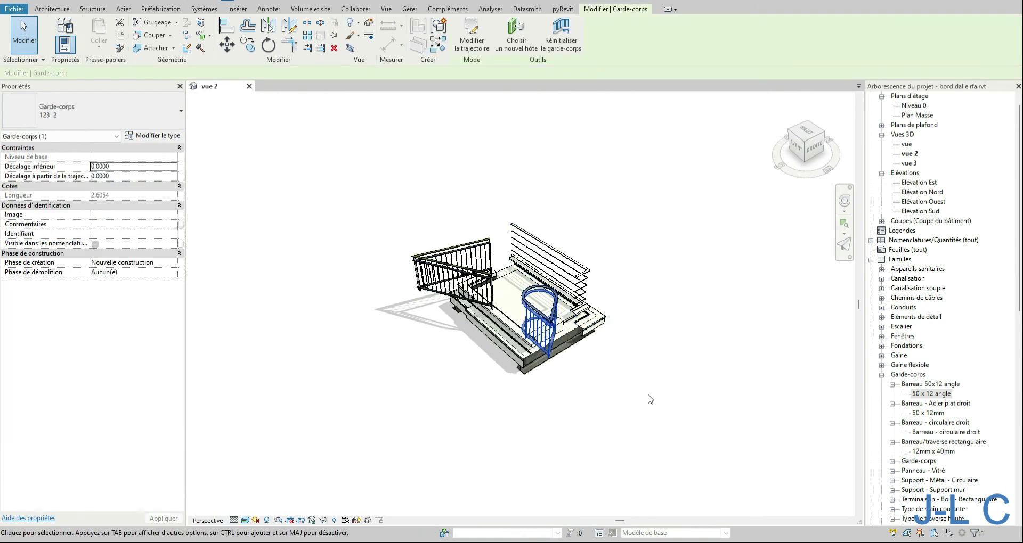
Step: Finish the path sketch of the L-shaped front-left corner railing
middle_click_drag(649, 399, 779, 331, "shift")
scroll(605, 376, "up", 2)
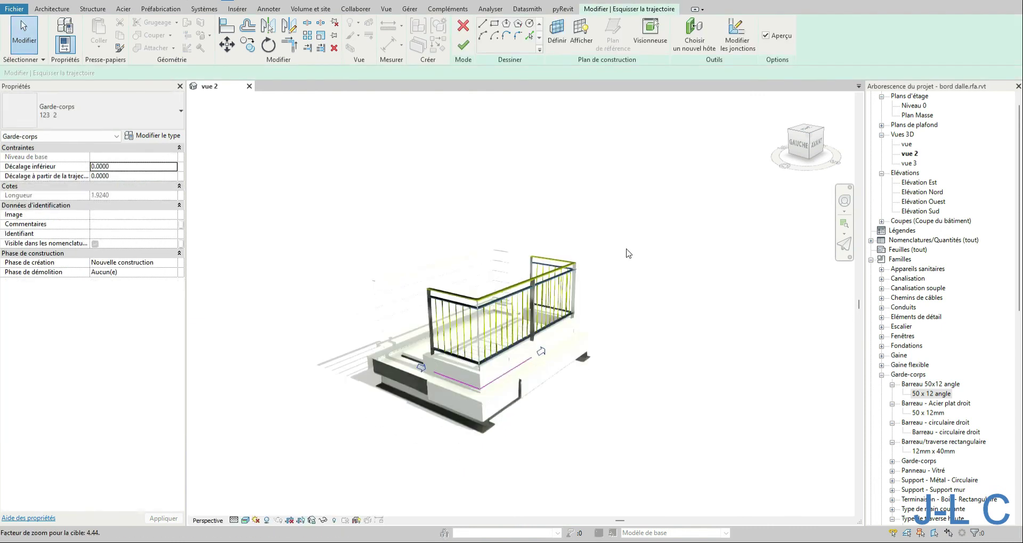
middle_click_drag(626, 249, 593, 280, "shift")
scroll(537, 298, "up", 3)
scroll(529, 318, "down", 3)
scroll(591, 397, "up", 3)
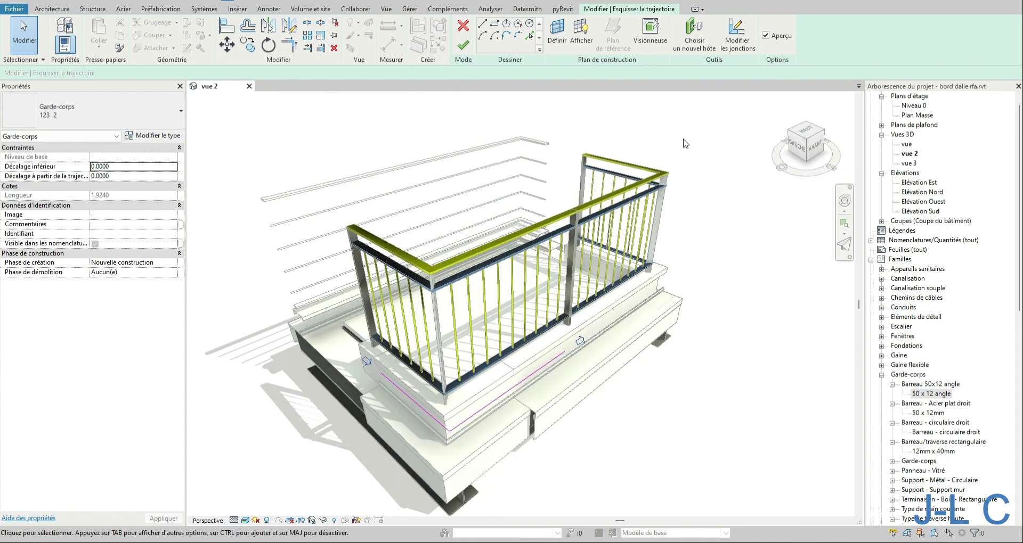
left_click(463, 46)
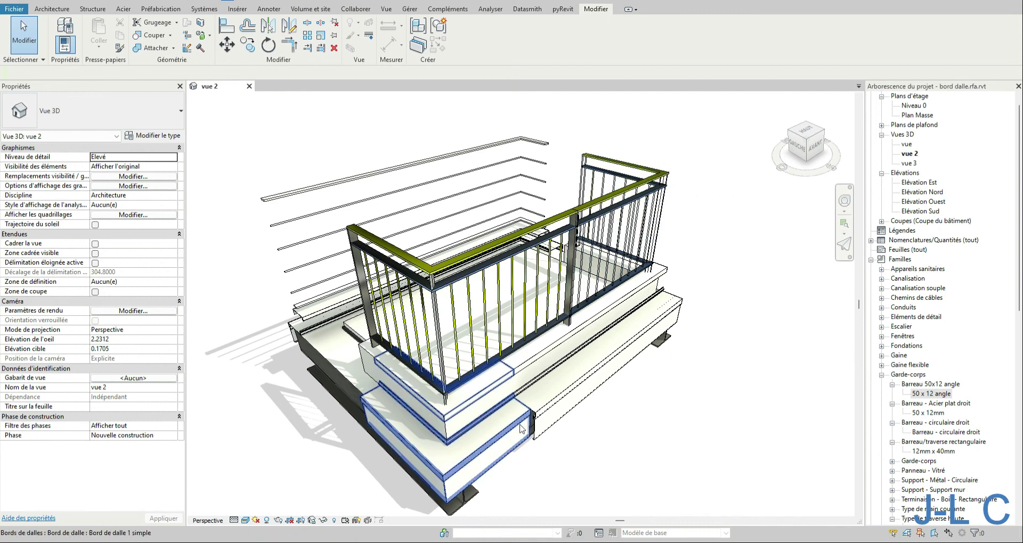
Step: Check the corner post family in the front-left railing type's baluster placement, and leave the type properties without saving changes
left_click(441, 347)
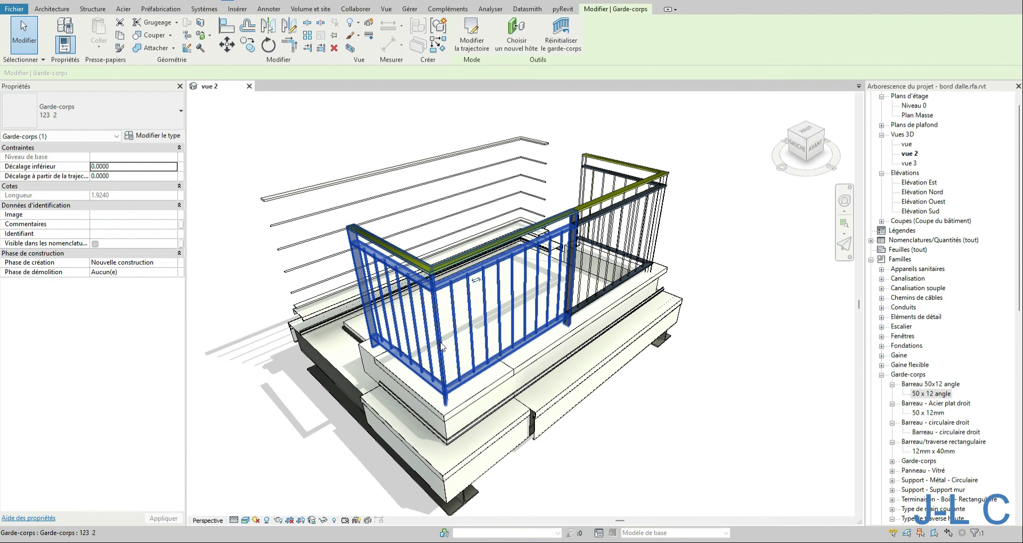
left_click(154, 136)
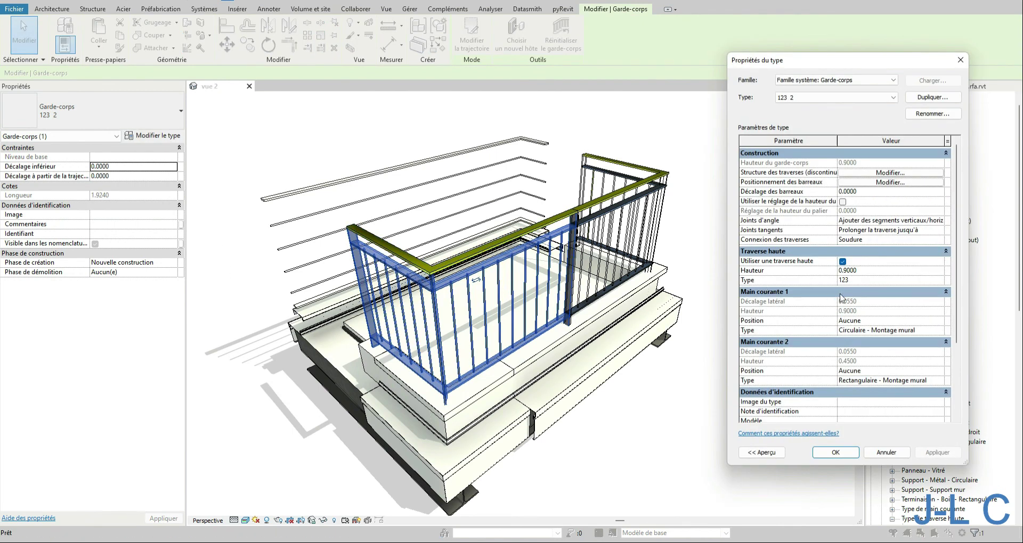
left_click(880, 183)
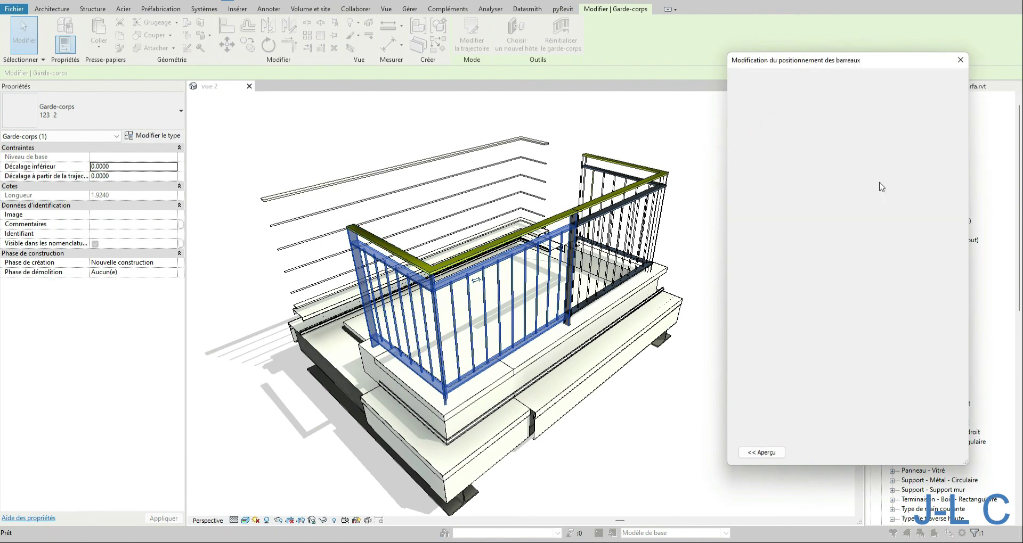
left_click_drag(717, 344, 762, 344)
left_click(807, 379)
left_click(810, 378)
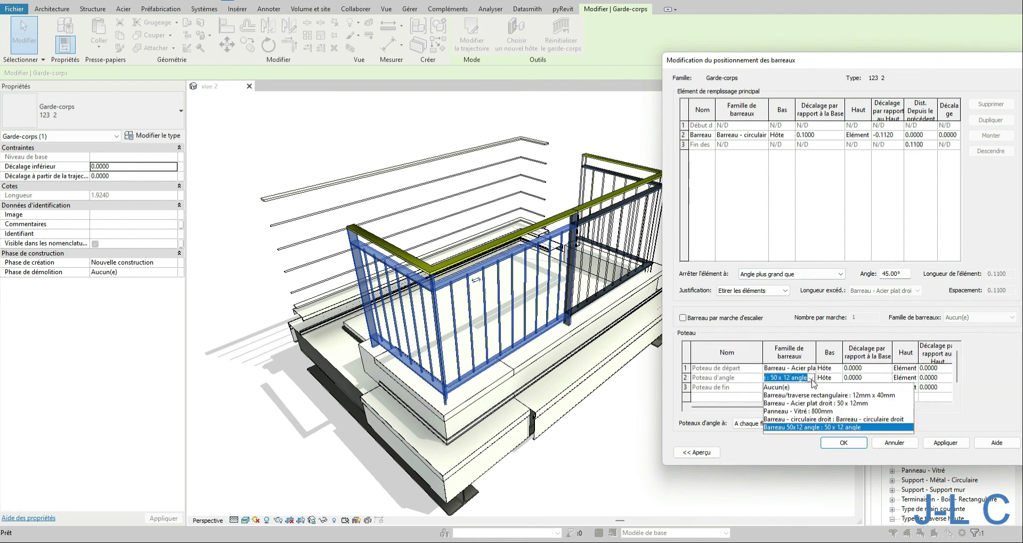
left_click(830, 427)
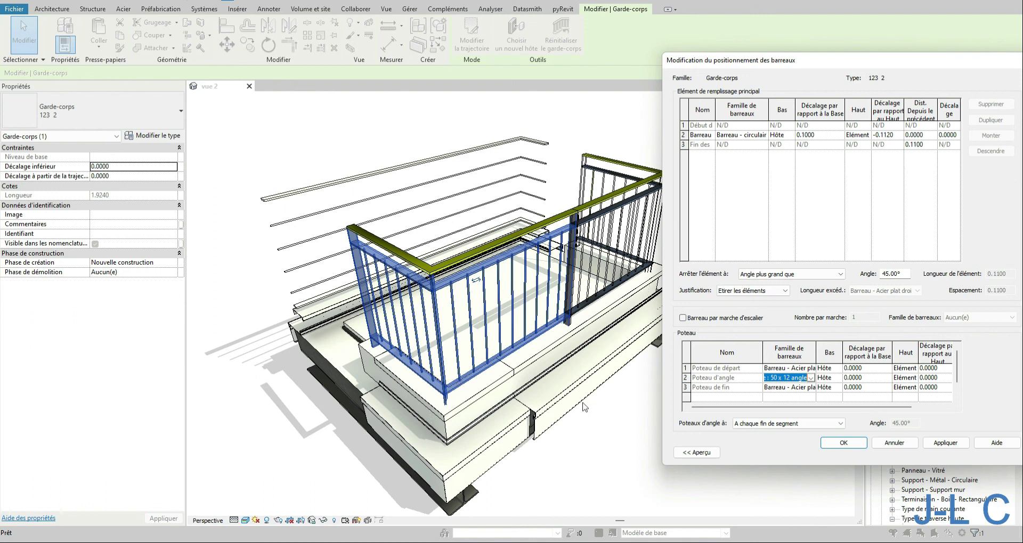
left_click(891, 444)
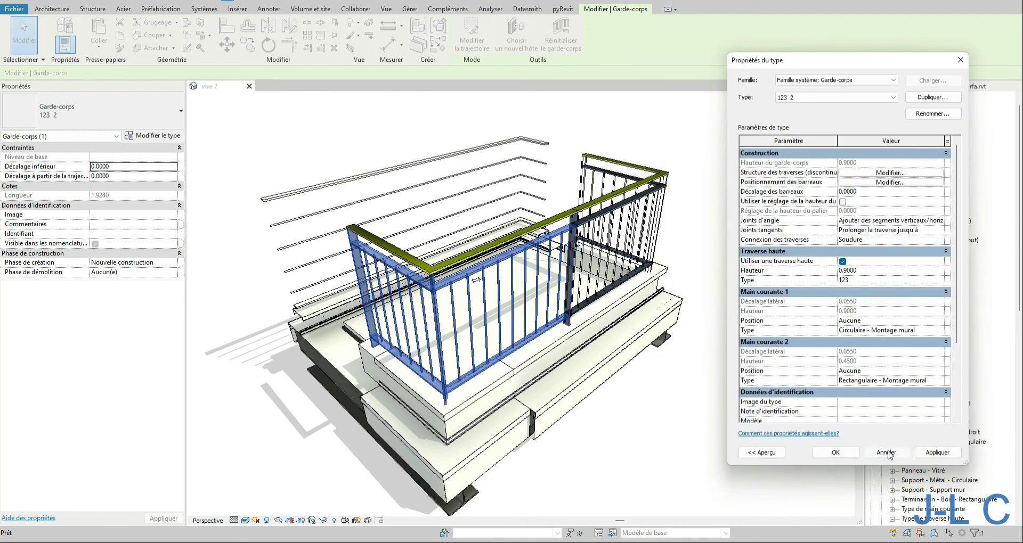
left_click(886, 452)
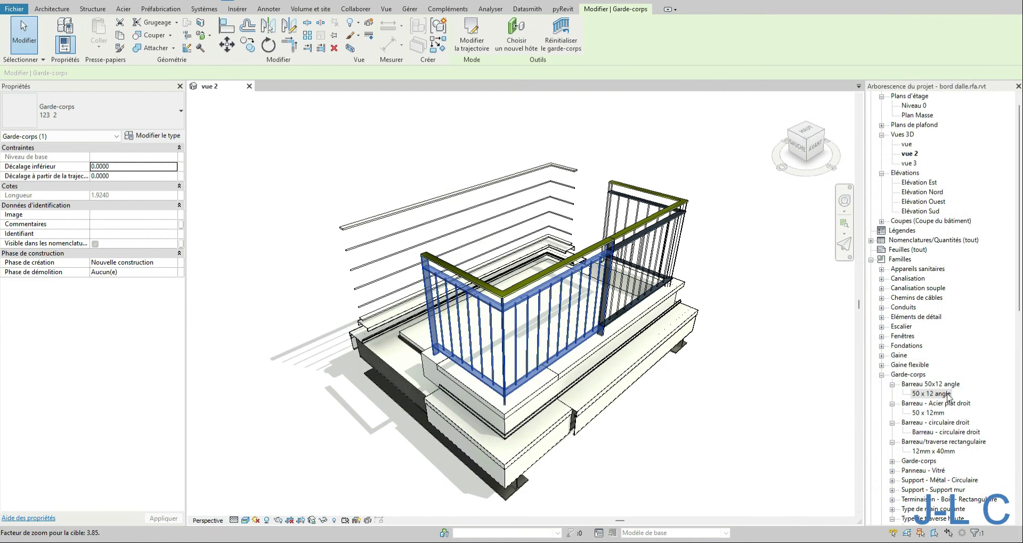
Step: Set the angle of the baluster type 50 x 12 angle to 25° and inspect the railing's corner post
right_click(924, 384)
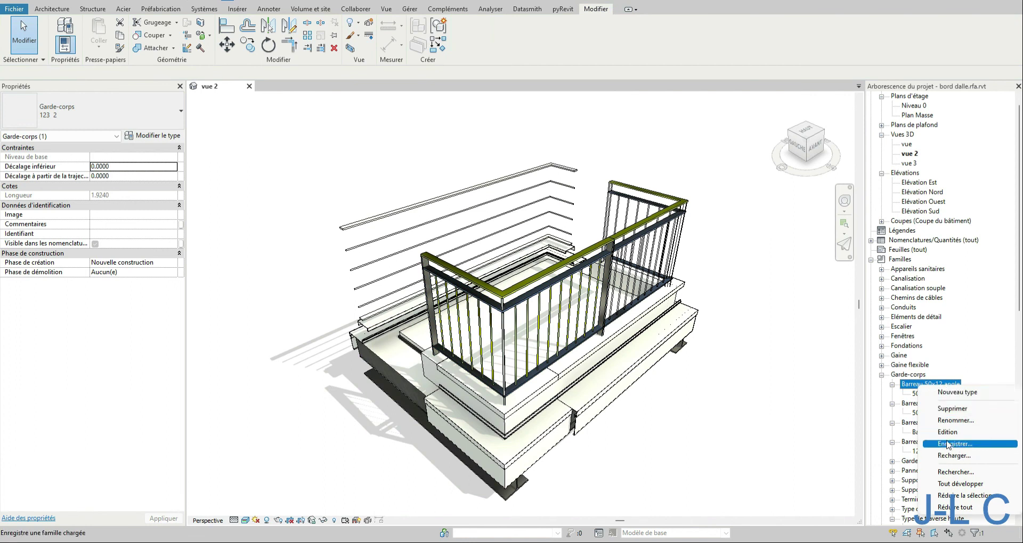
double_click(914, 394)
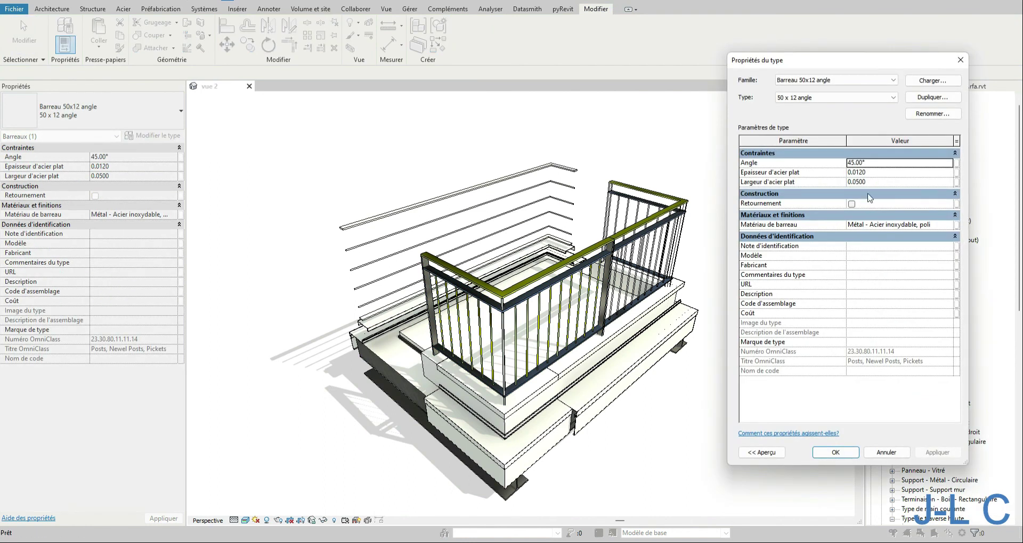
left_click(874, 162)
type("2")
left_click(849, 456)
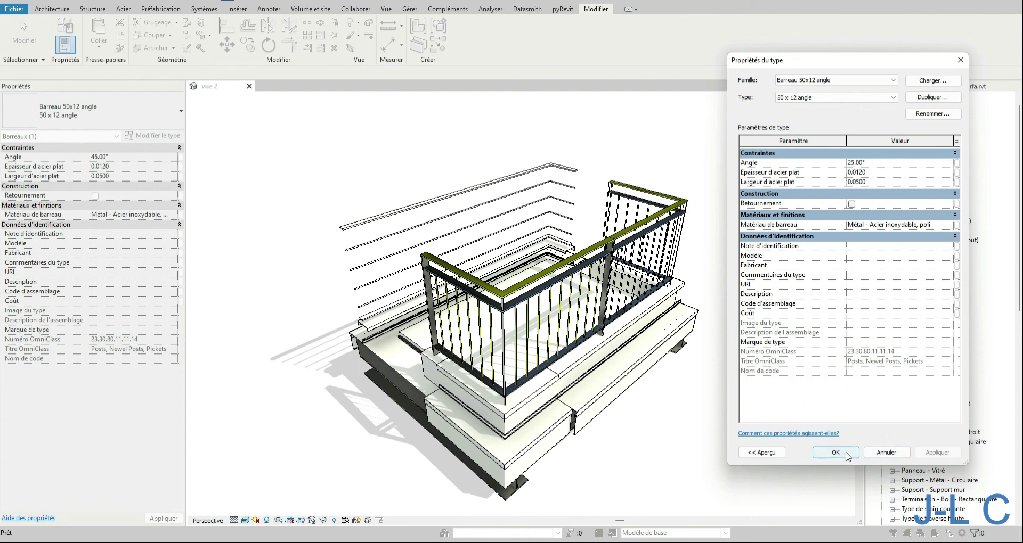
scroll(521, 382, "up", 5)
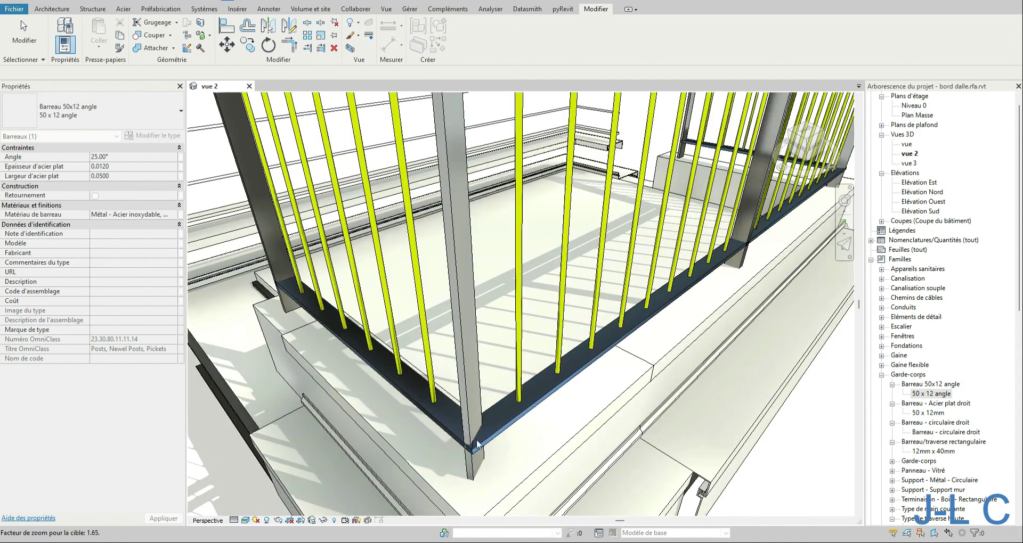
Step: Set the angle of the baluster type 50 x 12 angle to 45°
double_click(924, 394)
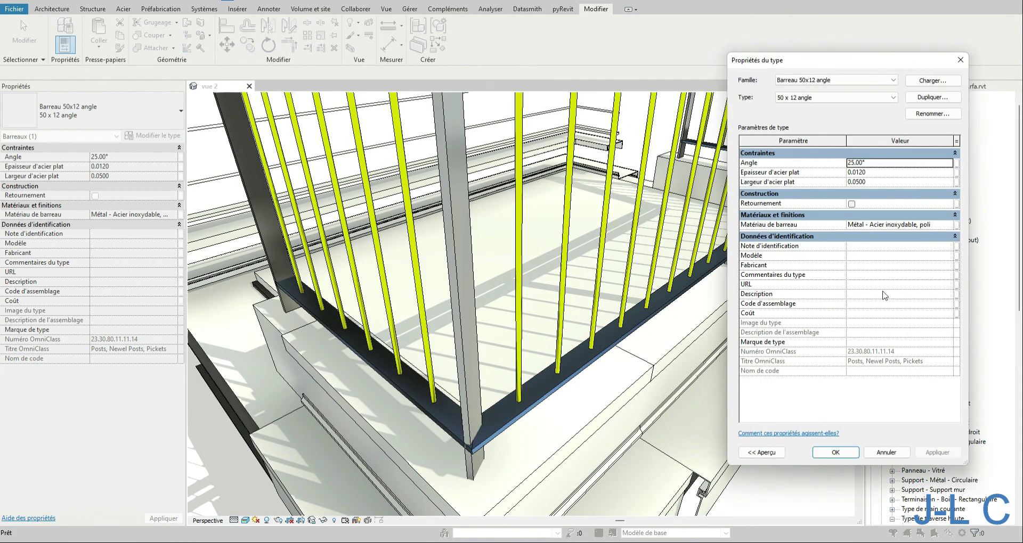
left_click(874, 166)
type("45")
left_click(832, 453)
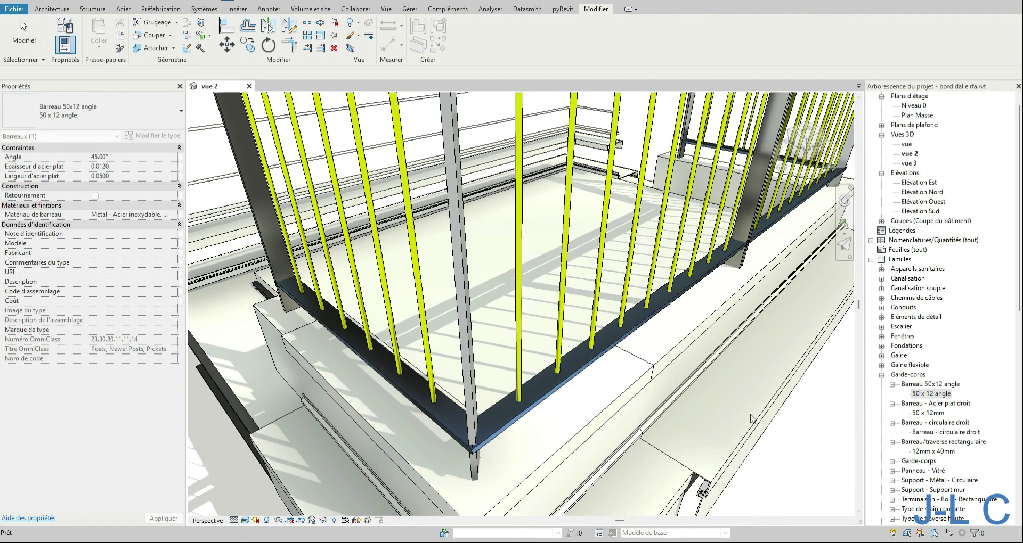
Step: Frame the whole balcony model in the 3D view with a zoom region
scroll(266, 404, "down", 3)
scroll(266, 398, "down", 5)
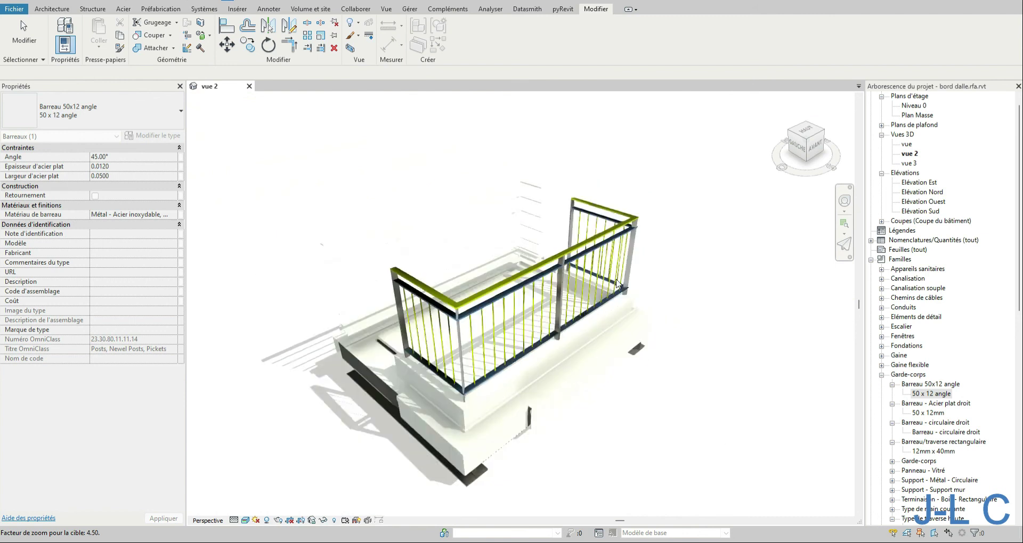
scroll(541, 416, "up", 4)
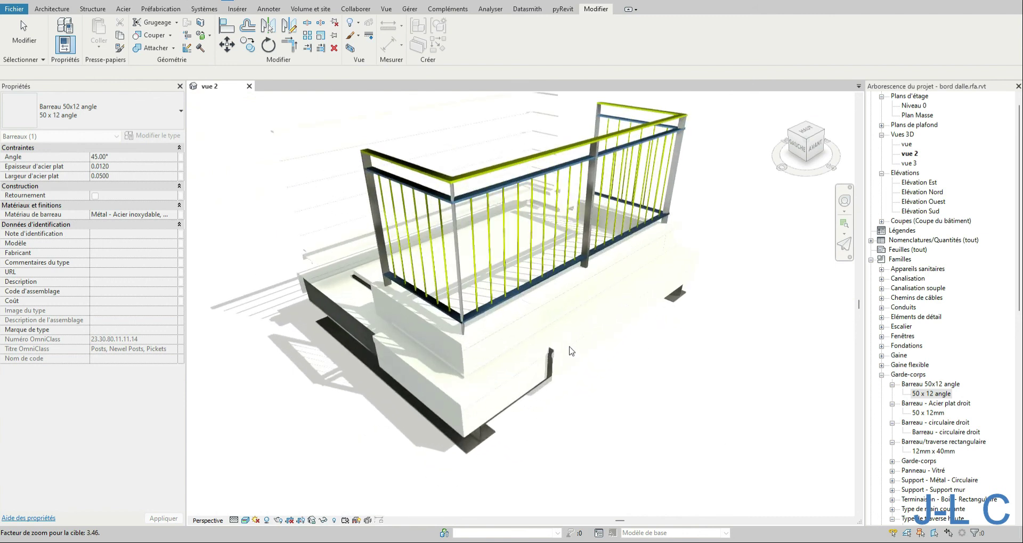
left_click(690, 261)
right_click(690, 261)
left_click(741, 370)
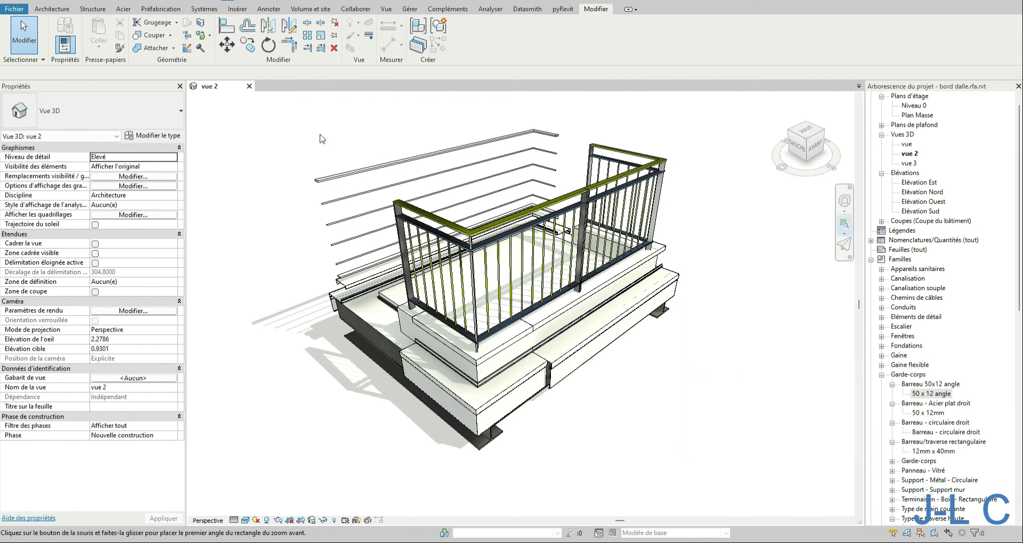
left_click_drag(291, 126, 690, 458)
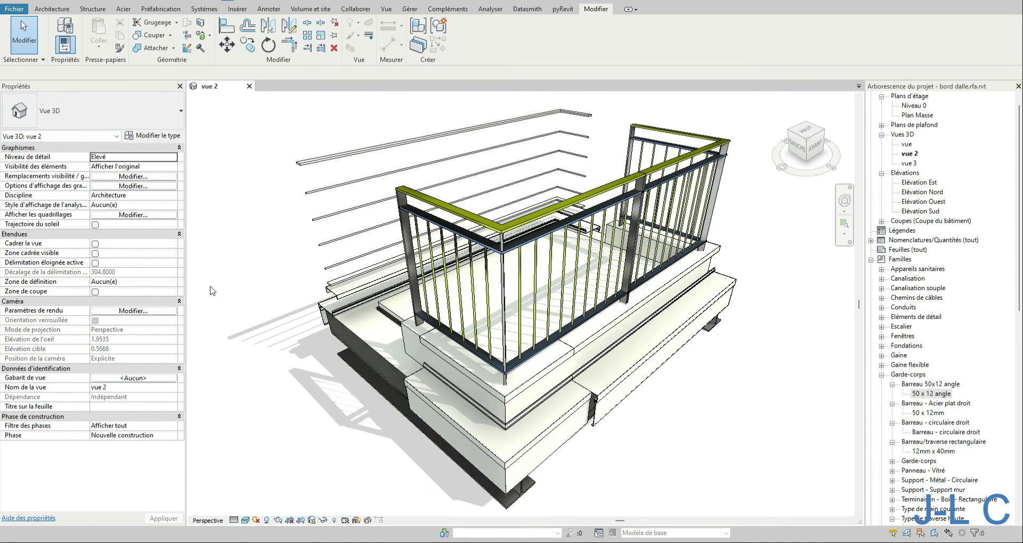
Step: Render the framed 3D view at draft quality and close the rendering dialog
left_click(246, 521)
left_click(246, 521)
left_click(246, 521)
left_click(278, 521)
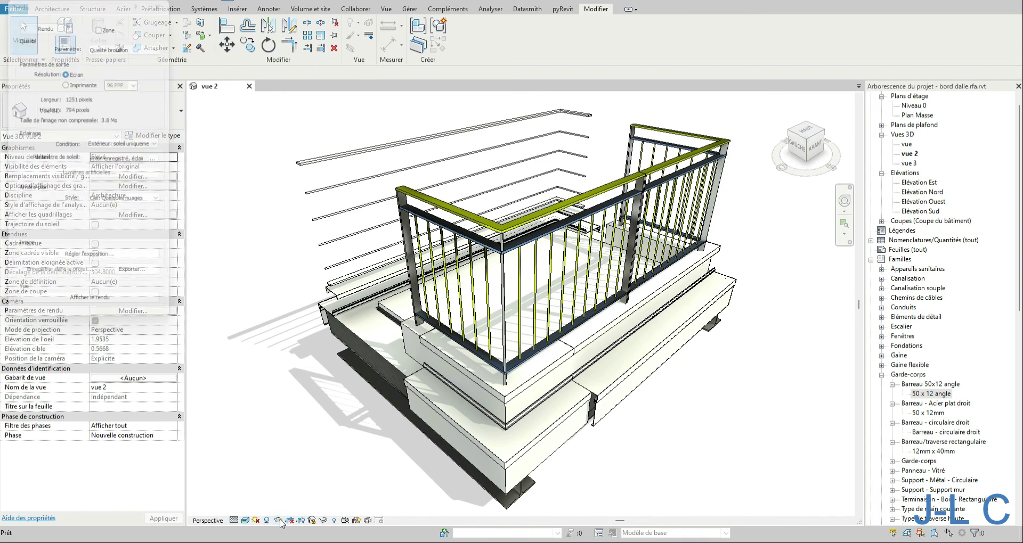
left_click(63, 20)
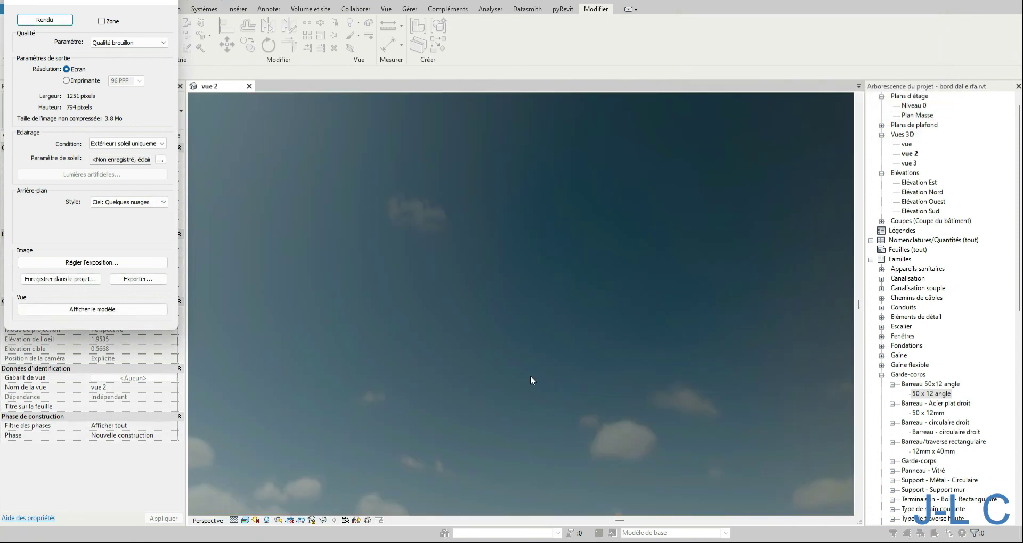
left_click(172, 2)
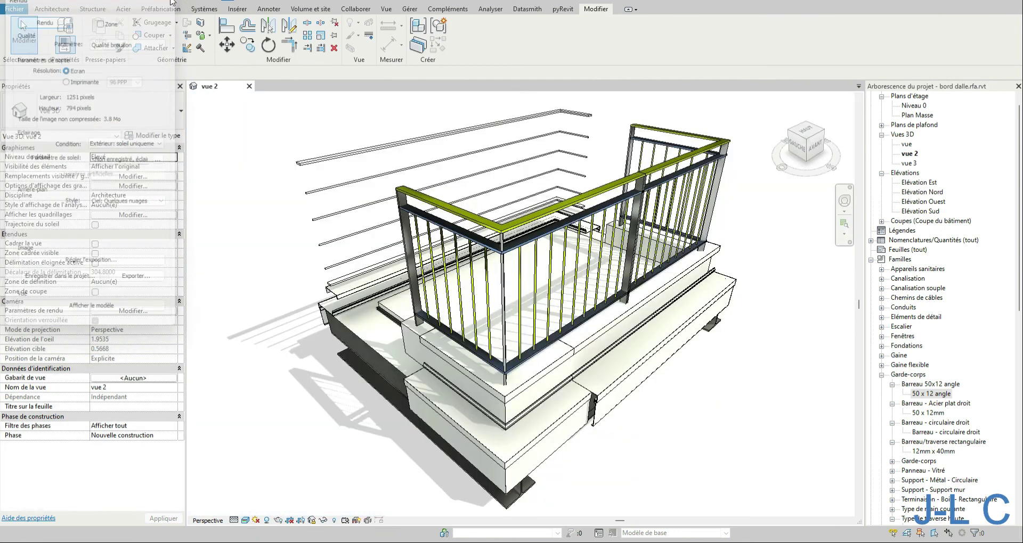